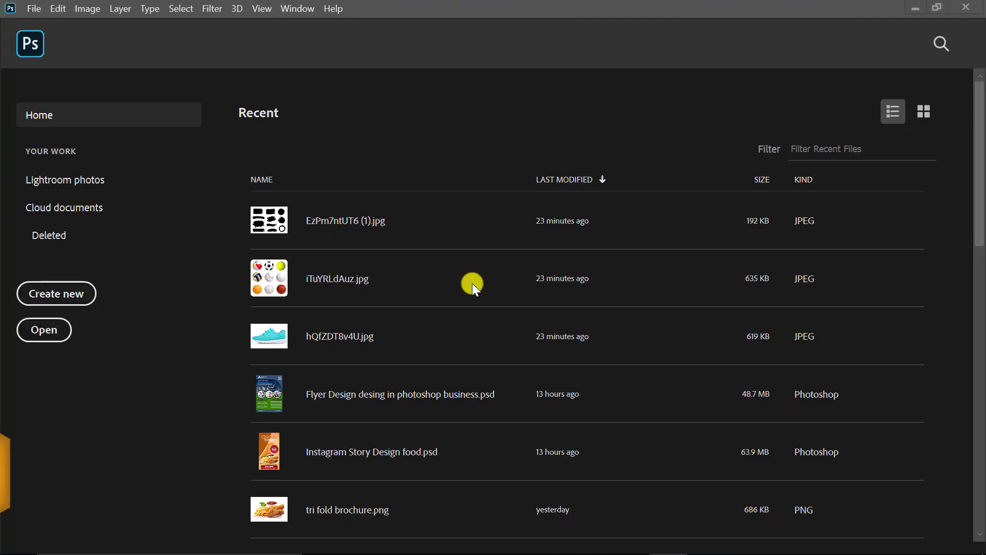
Step: Open the New Document dialog via Create new on the Home screen
{"action": "left_click", "coordinate": [71, 295]}
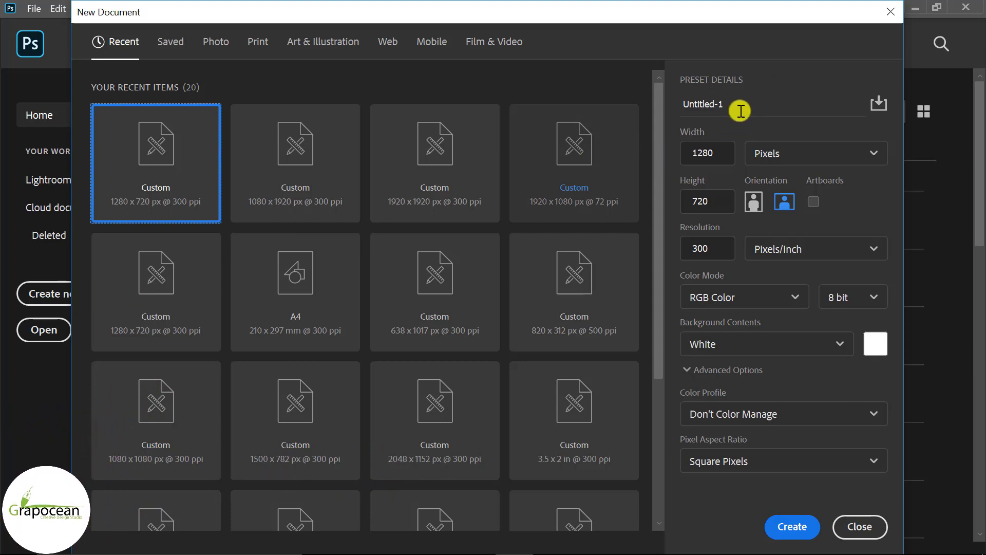
Step: Create a 300 × 600 px, 500 ppi document named 'Aninated Ads banner'
{"action": "key", "text": "BackSpace"}
{"action": "type", "text": "An"}
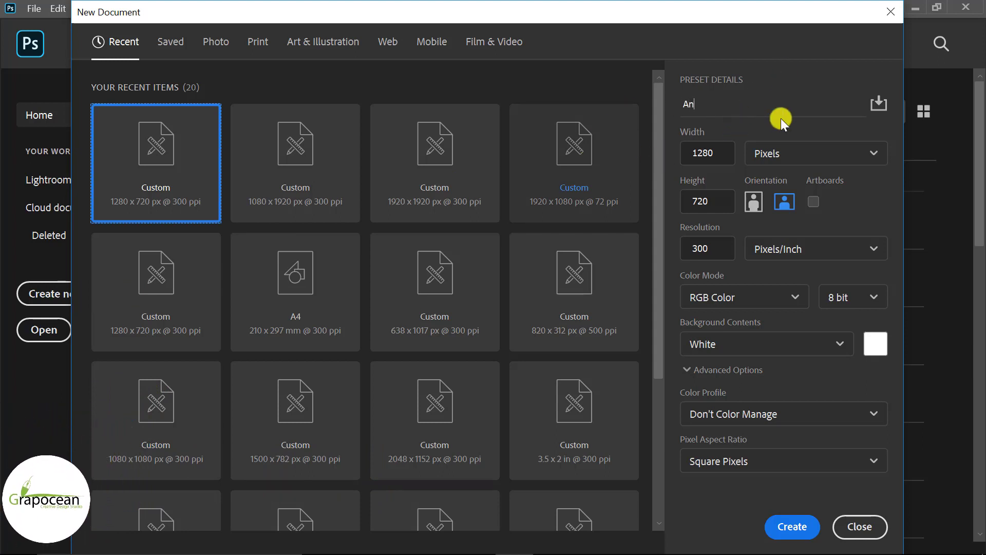
{"action": "type", "text": "inated Ad"}
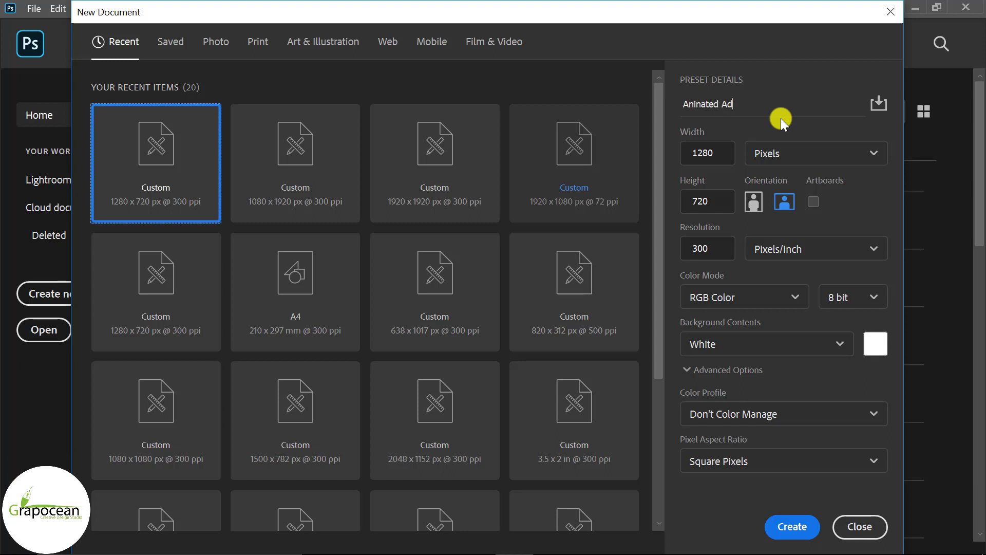
{"action": "type", "text": "s banner"}
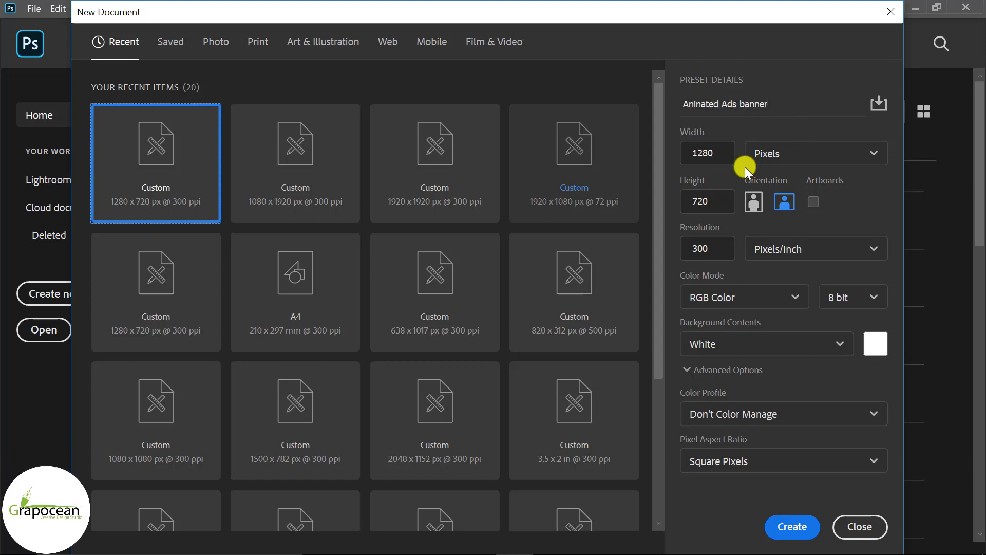
{"action": "left_click_drag", "start_coordinate": [712, 153], "coordinate": [666, 151]}
{"action": "type", "text": "300"}
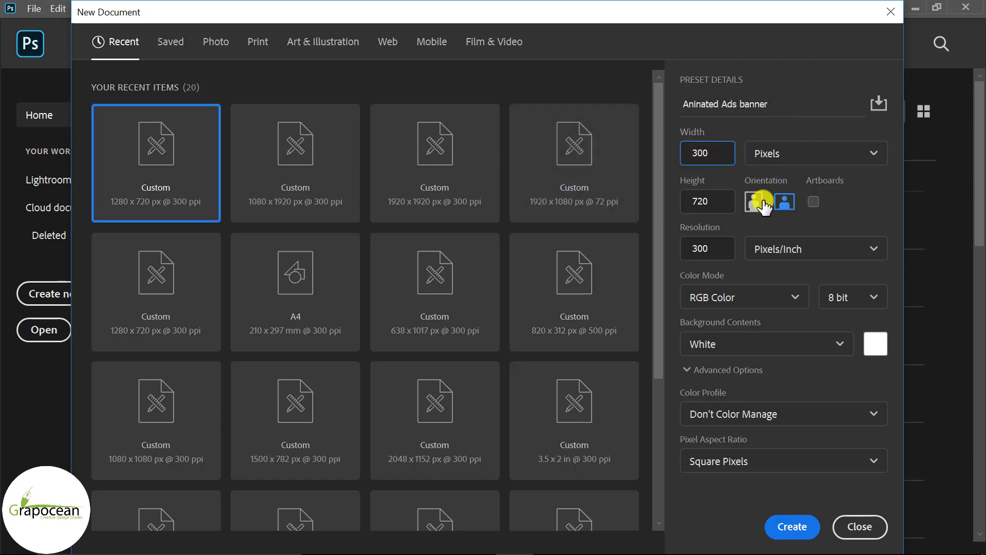
{"action": "type", "text": "00"}
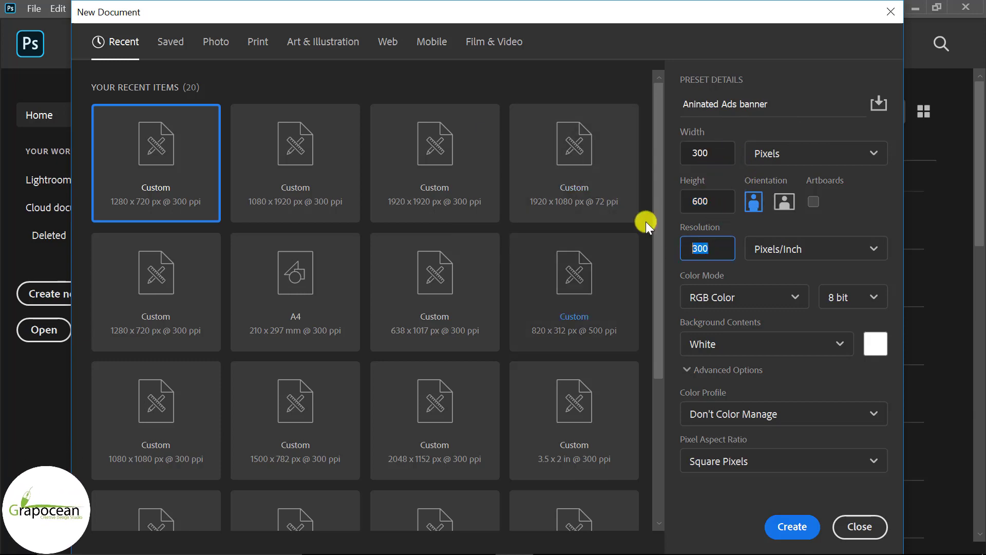
{"action": "type", "text": "500"}
{"action": "key", "text": "Return"}
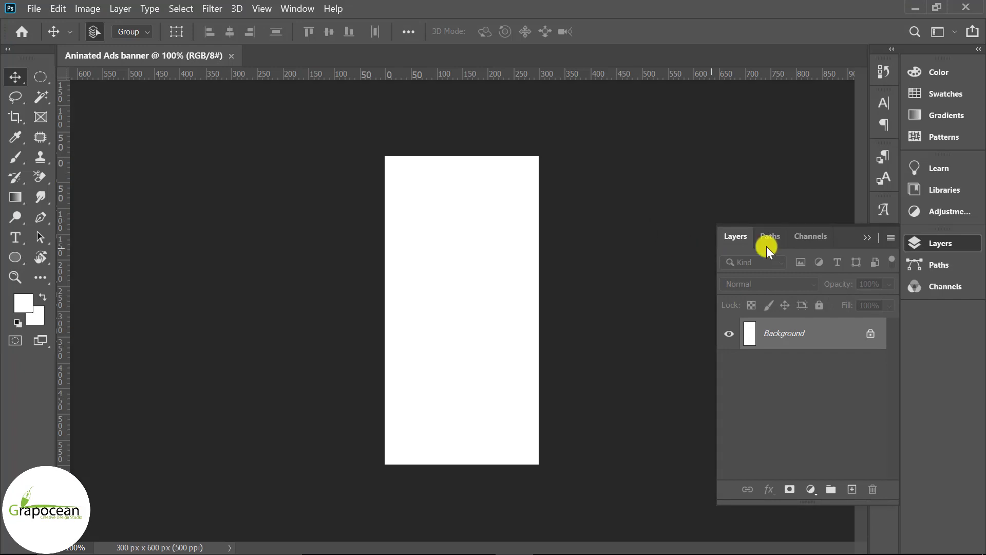
Step: Open shoe.png, shapes.png and ball.png together from the Animated Ads banner folder
{"action": "left_click", "coordinate": [867, 238]}
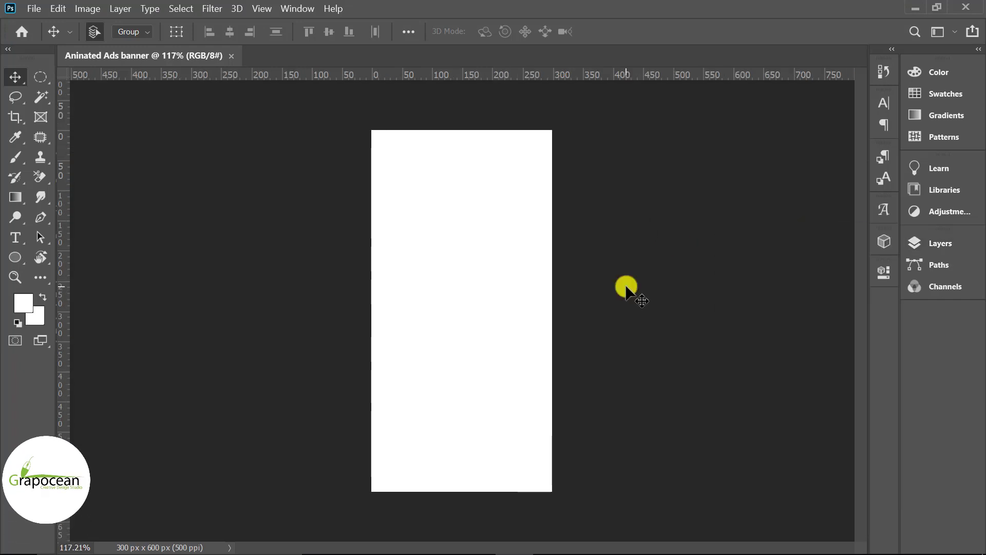
{"action": "left_click", "coordinate": [41, 11]}
{"action": "left_click", "coordinate": [48, 36]}
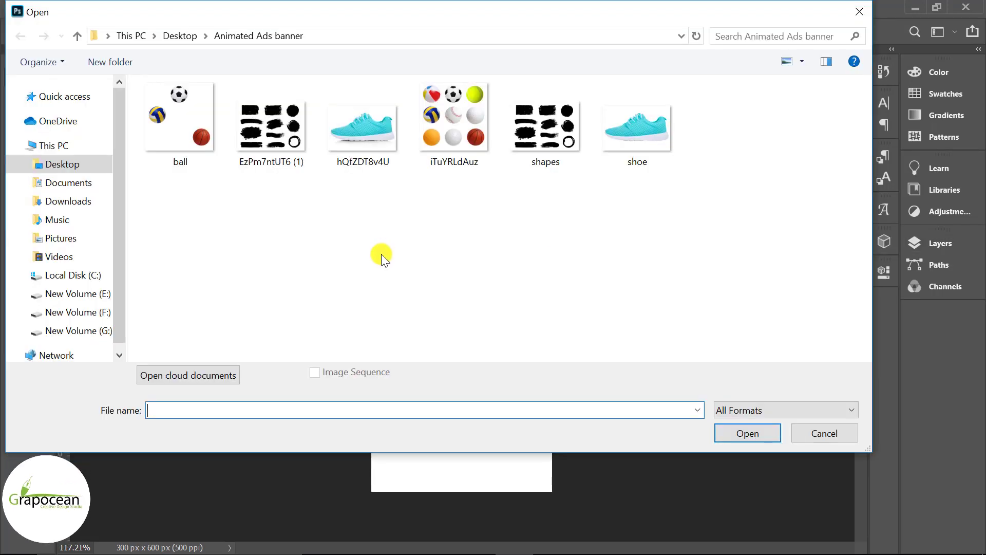
{"action": "left_click", "coordinate": [659, 136]}
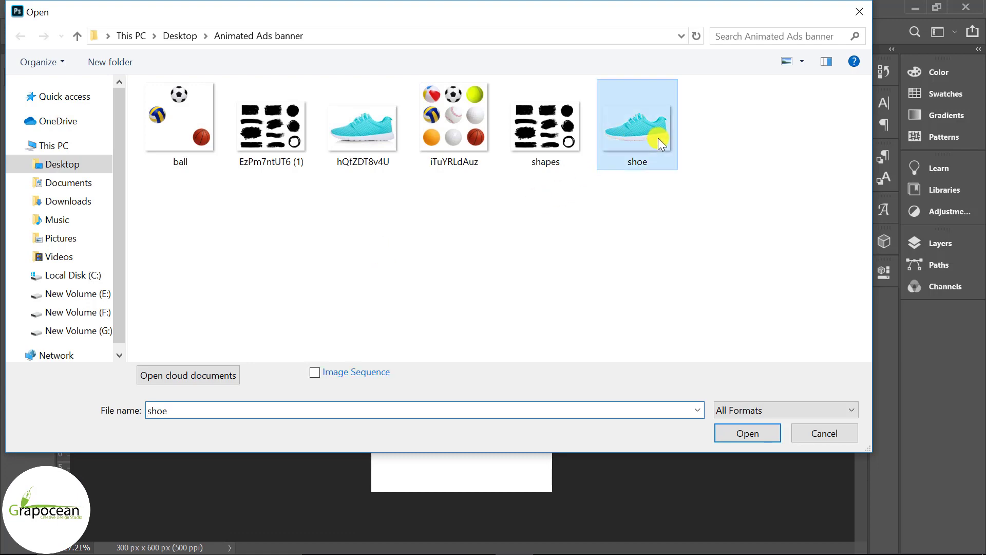
{"action": "left_click", "coordinate": [538, 109], "text": "ctrl"}
{"action": "left_click", "coordinate": [180, 121], "text": "ctrl"}
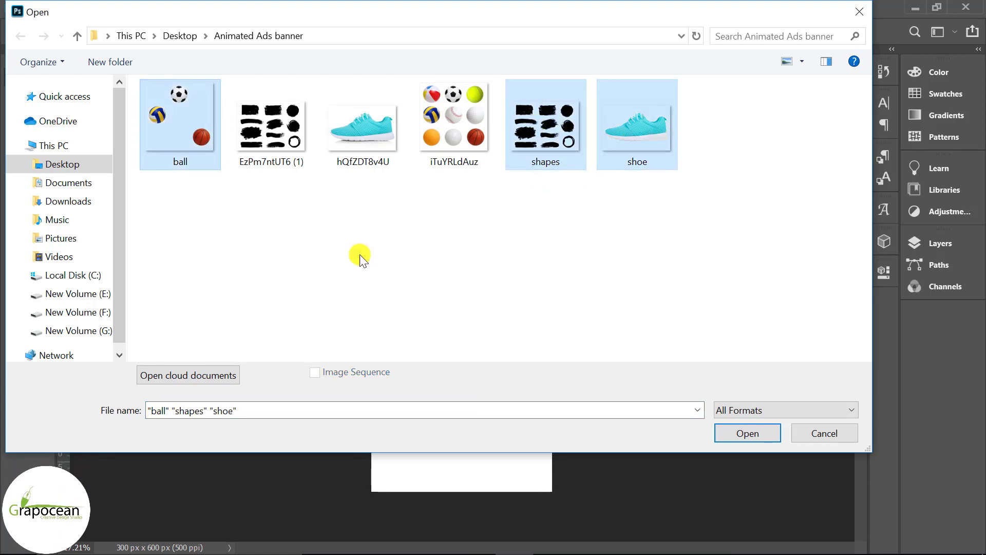
{"action": "left_click", "coordinate": [754, 434]}
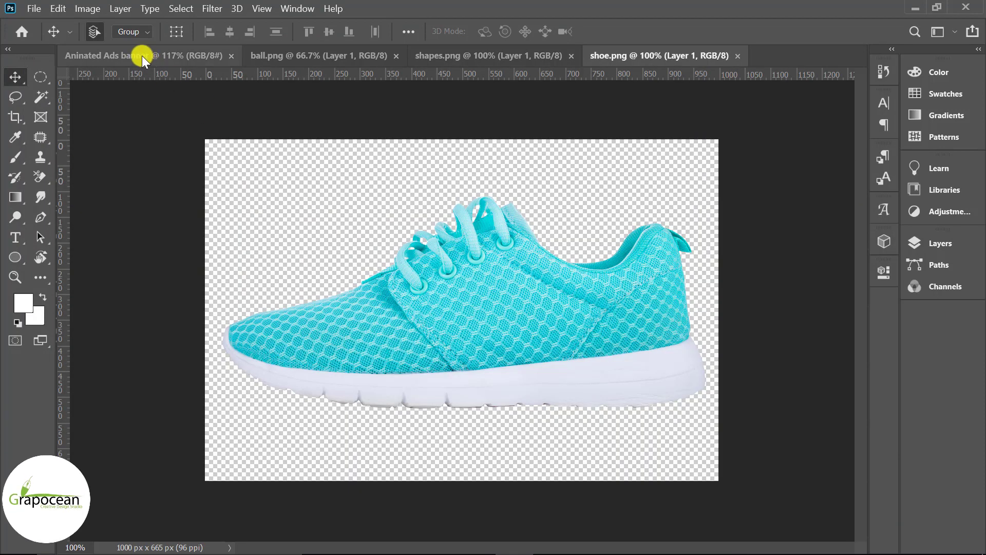
Step: Copy the shoe into the banner as Layer 1, scaled down and centred near the top
{"action": "left_click", "coordinate": [940, 243]}
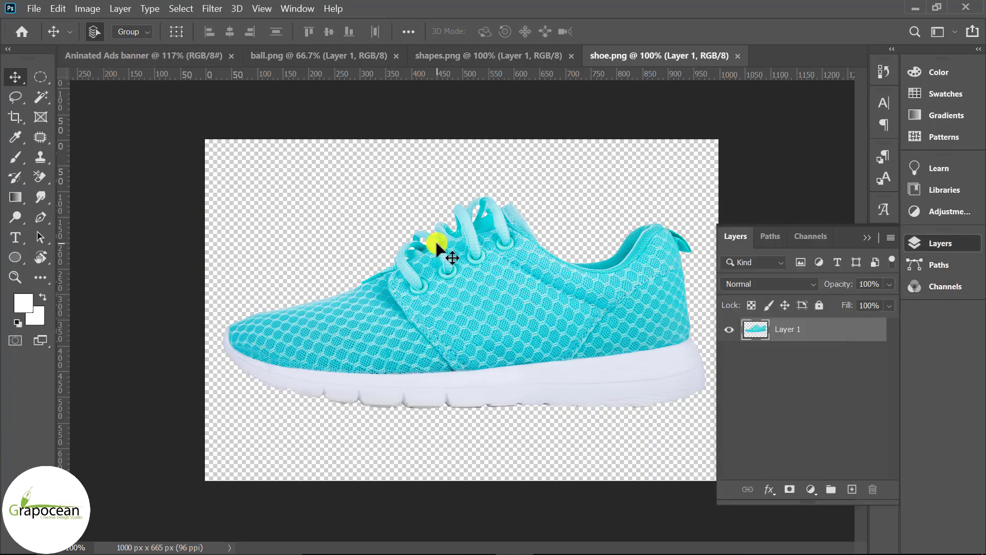
{"action": "left_click_drag", "start_coordinate": [437, 244], "coordinate": [451, 300]}
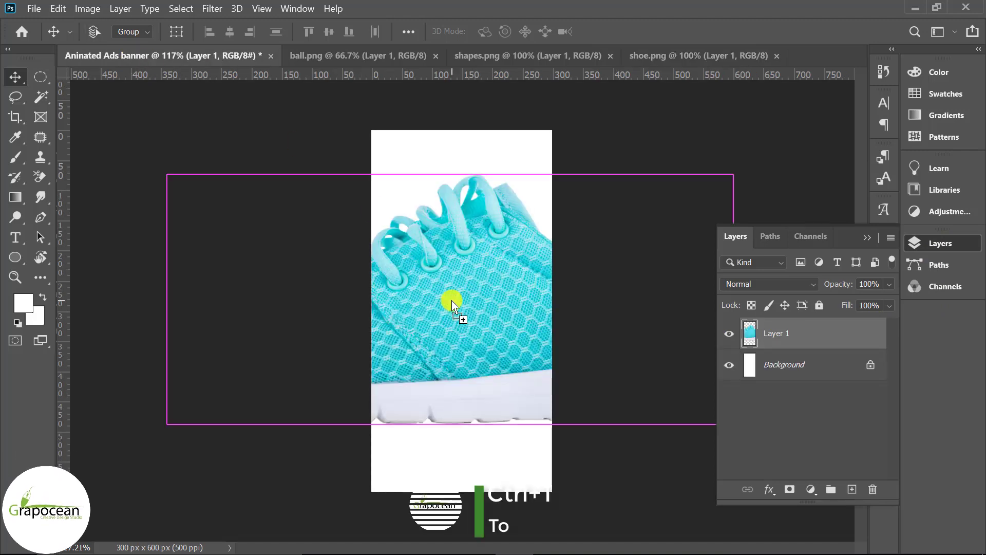
{"action": "key", "text": "ctrl+t"}
{"action": "mouse_move", "coordinate": [735, 175]}
{"action": "left_mouse_down"}
{"action": "mouse_move", "coordinate": [542, 299]}
{"action": "mouse_move", "coordinate": [498, 300]}
{"action": "mouse_move", "coordinate": [494, 231]}
{"action": "mouse_move", "coordinate": [539, 259]}
{"action": "left_mouse_up"}
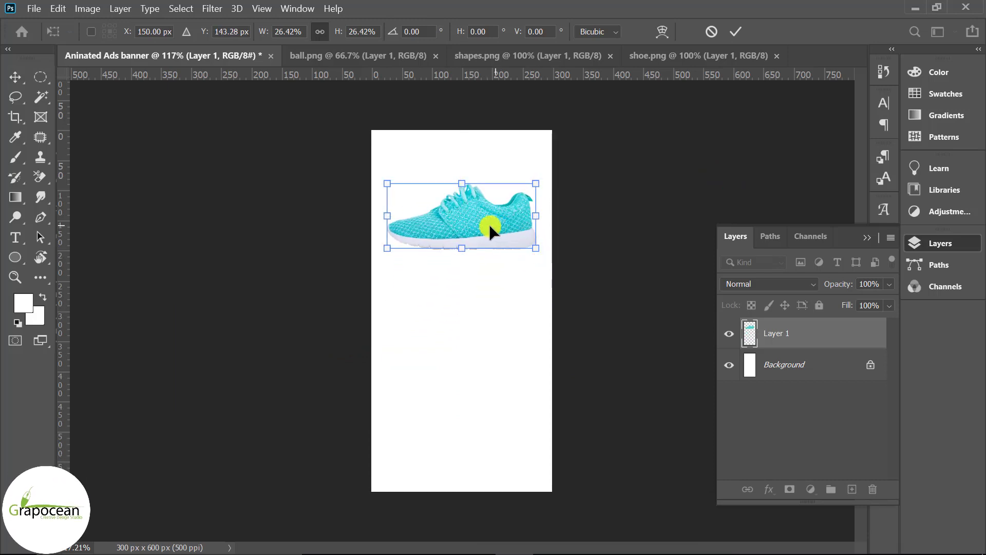
{"action": "mouse_move", "coordinate": [489, 227]}
{"action": "left_mouse_down"}
{"action": "mouse_move", "coordinate": [494, 258]}
{"action": "mouse_move", "coordinate": [490, 248]}
{"action": "left_mouse_up"}
{"action": "left_click", "coordinate": [735, 31]}
{"action": "left_click", "coordinate": [786, 365]}
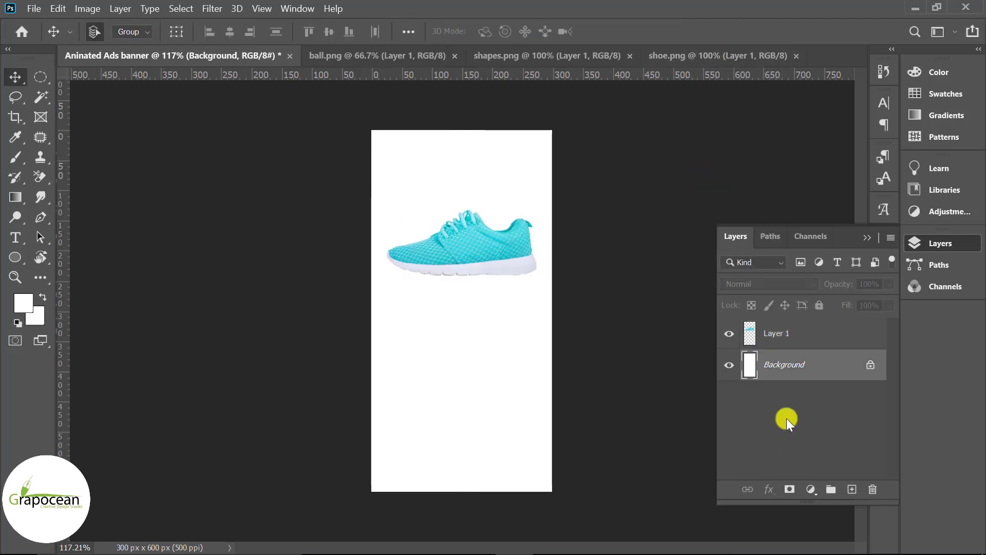
Step: Draw a rectangle covering the whole banner canvas
{"action": "left_click", "coordinate": [14, 254]}
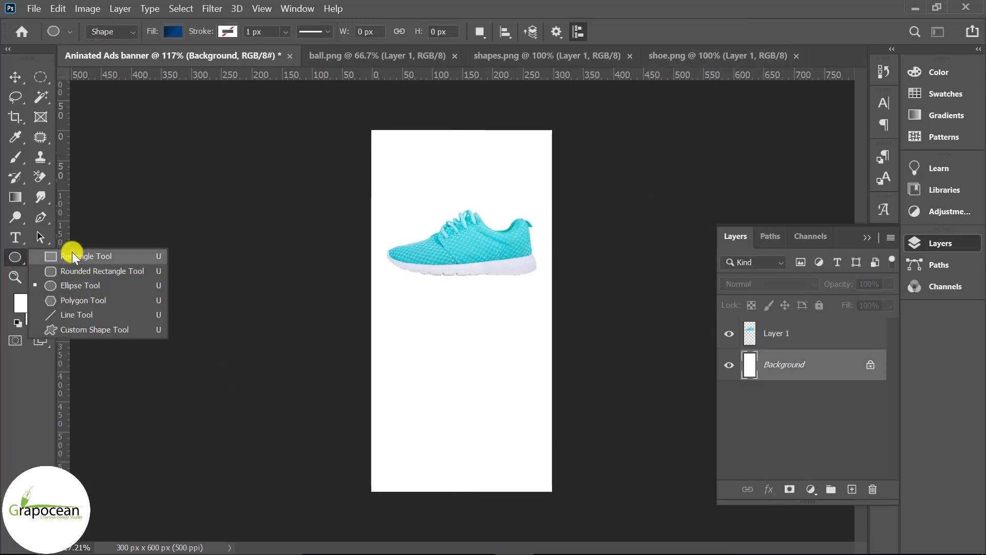
{"action": "left_click", "coordinate": [72, 257]}
{"action": "left_click_drag", "start_coordinate": [370, 123], "coordinate": [559, 504]}
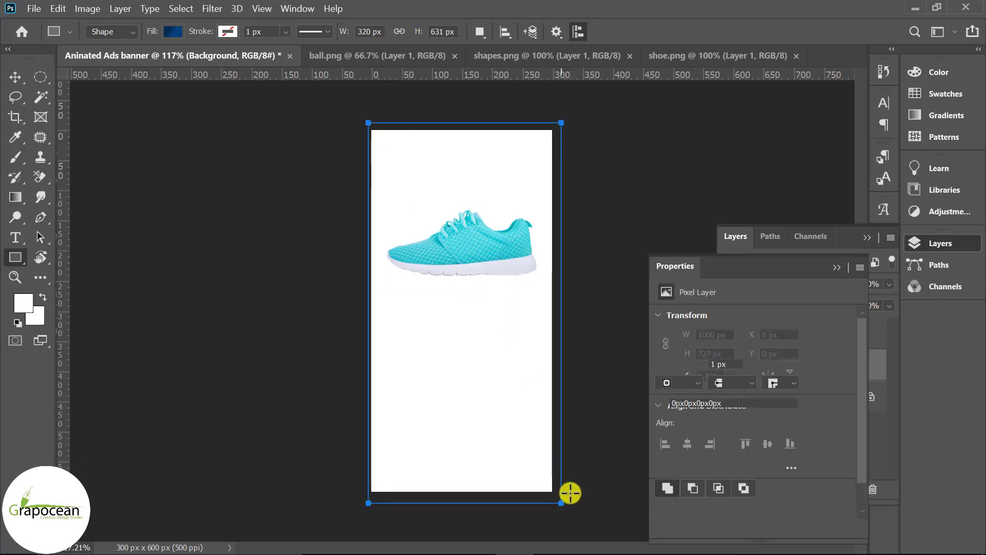
{"action": "left_click", "coordinate": [856, 276]}
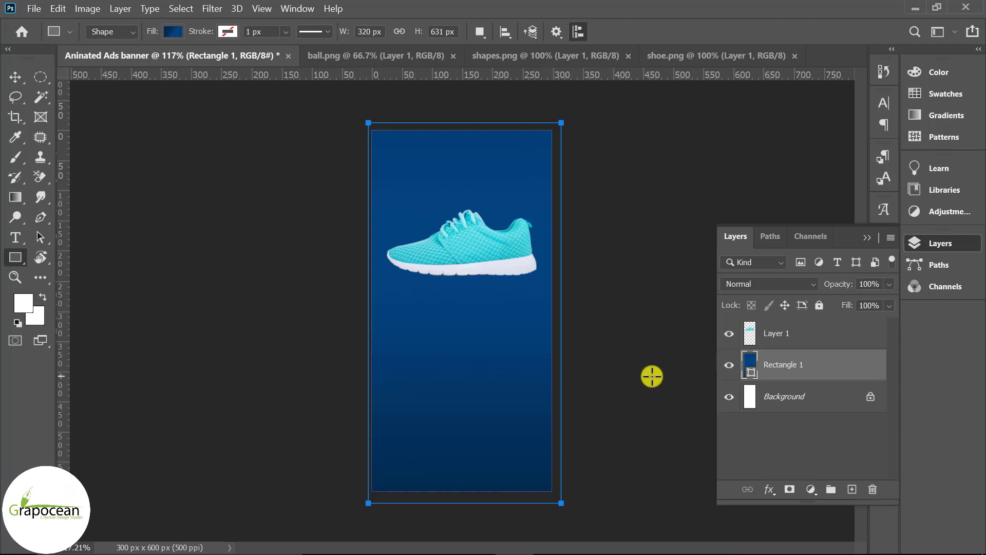
Step: Give the rectangle a linear blue gradient fill with an added lighter blue stop
{"action": "left_click", "coordinate": [173, 31]}
{"action": "double_click", "coordinate": [194, 235]}
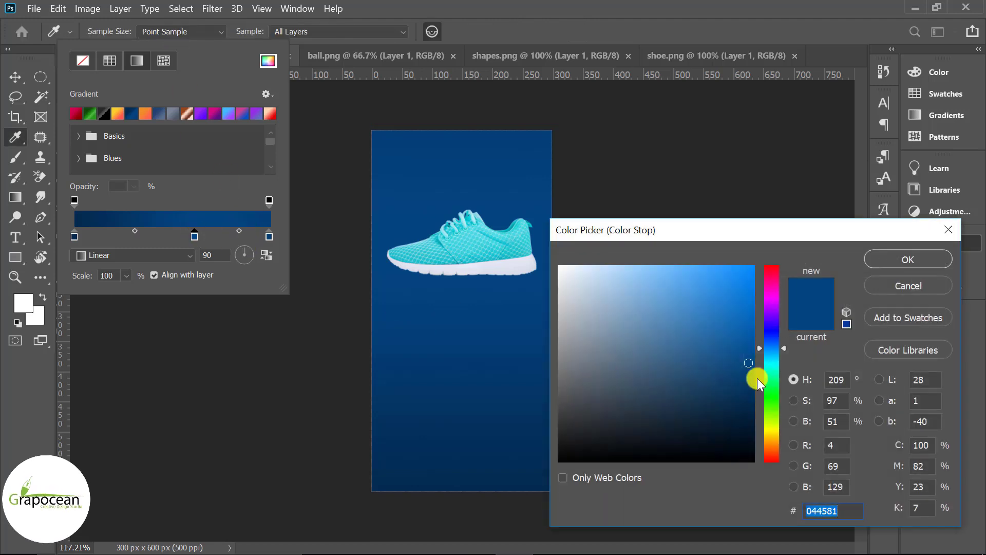
{"action": "left_click_drag", "start_coordinate": [757, 378], "coordinate": [743, 336]}
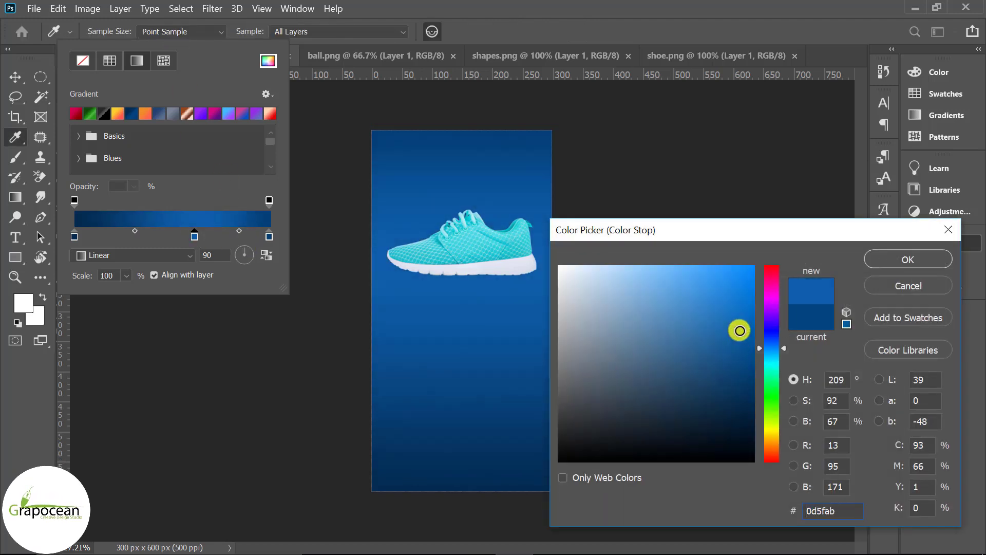
{"action": "left_click", "coordinate": [740, 331]}
{"action": "left_click", "coordinate": [914, 258]}
{"action": "left_click", "coordinate": [194, 235]}
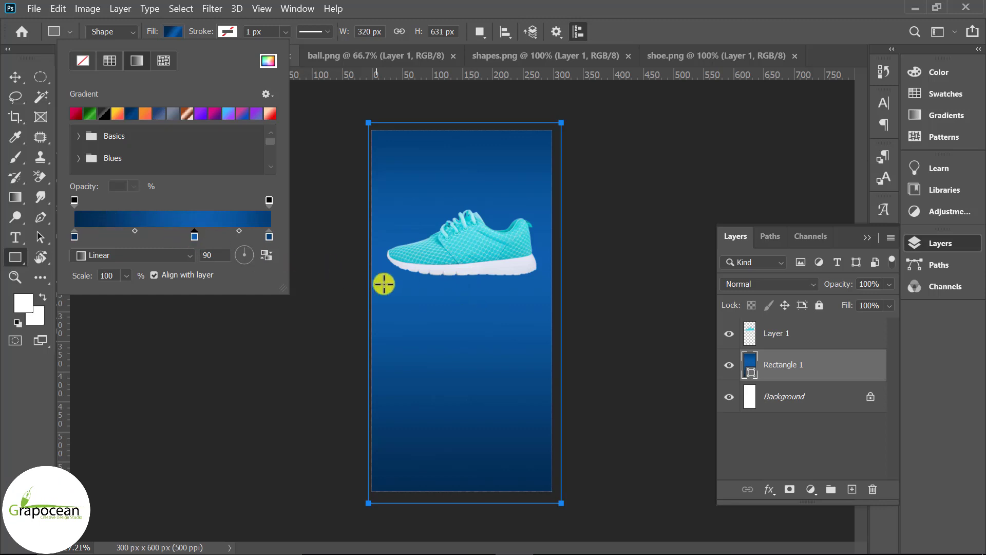
{"action": "left_click", "coordinate": [750, 365]}
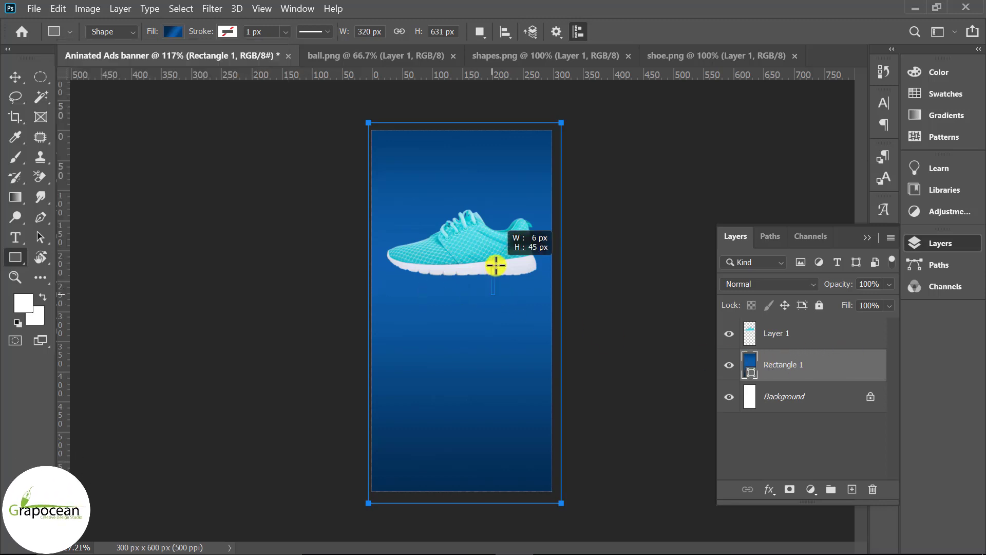
{"action": "left_click_drag", "start_coordinate": [496, 266], "coordinate": [496, 267]}
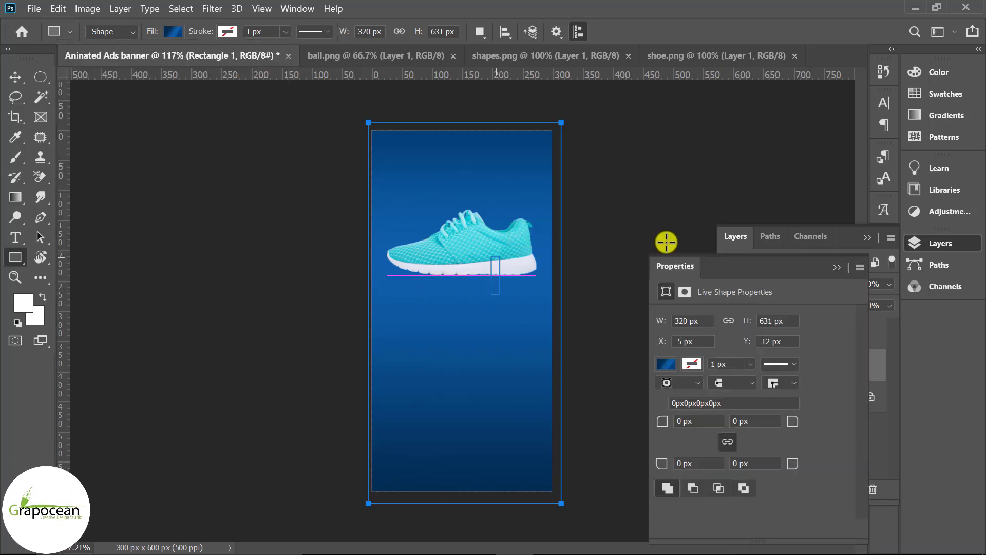
{"action": "left_click", "coordinate": [838, 268]}
{"action": "left_click", "coordinate": [13, 78]}
{"action": "scroll", "coordinate": [498, 242], "scroll_direction": "up", "scroll_amount": 5, "text": "alt"}
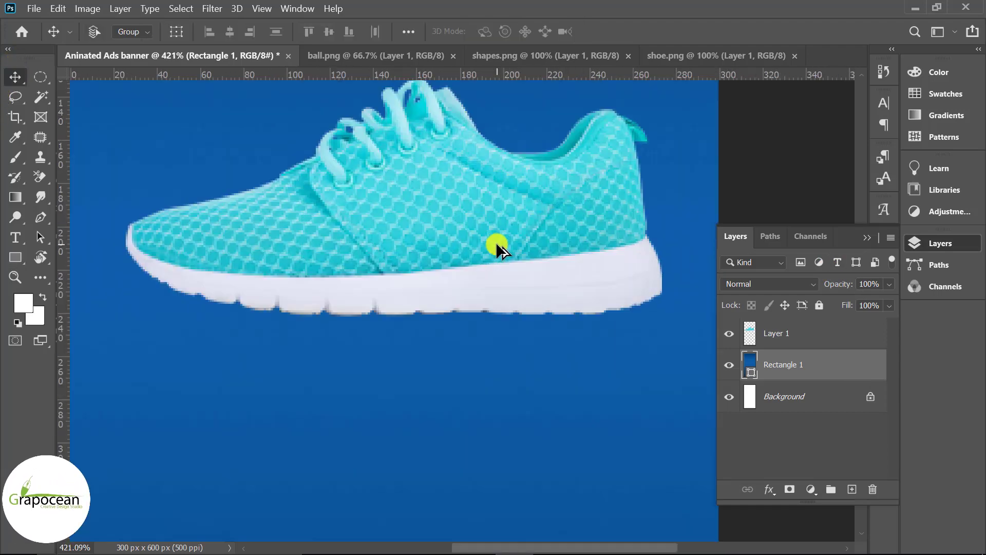
{"action": "scroll", "coordinate": [510, 251], "scroll_direction": "down", "scroll_amount": 4, "text": "alt"}
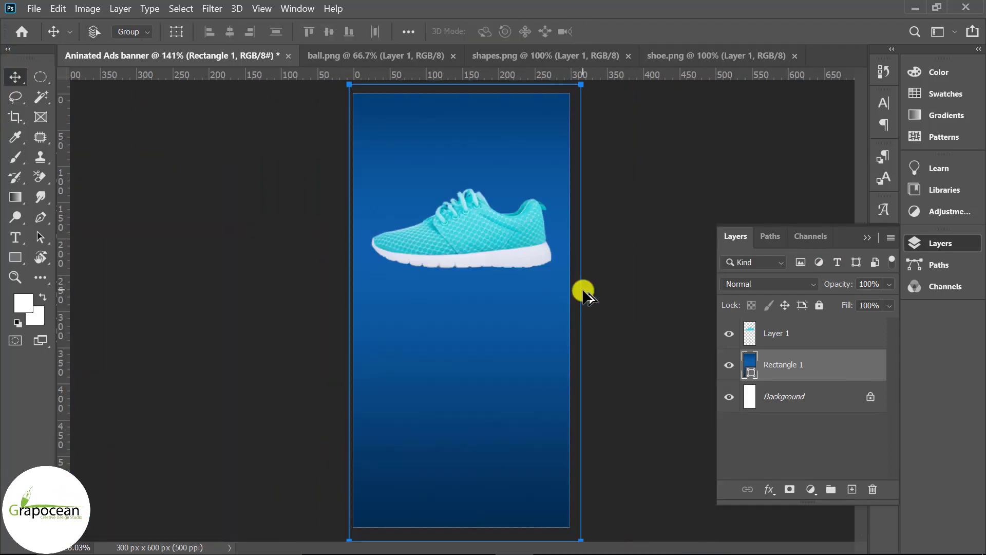
{"action": "scroll", "coordinate": [545, 267], "scroll_direction": "down", "scroll_amount": 4, "text": "alt"}
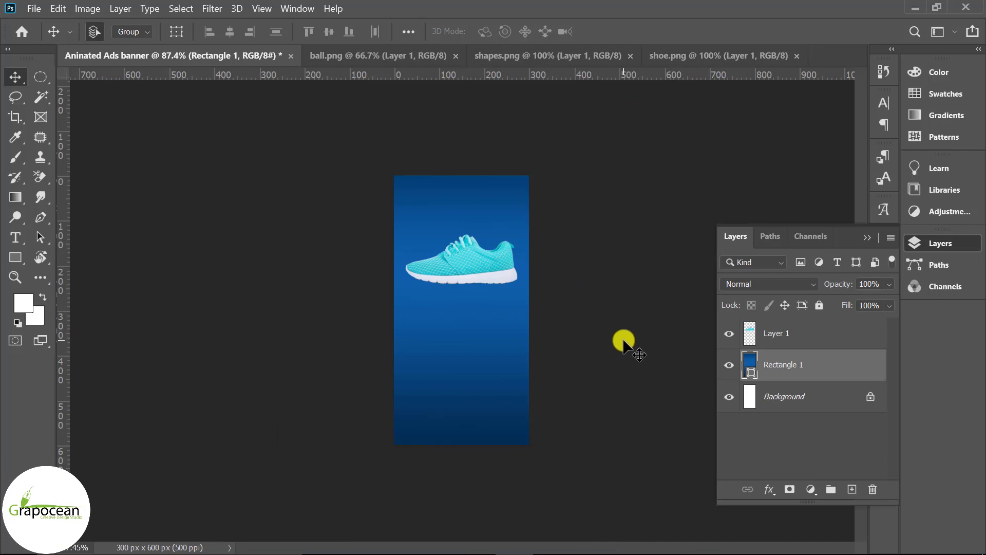
Step: Tilt the sneaker -15° and slightly rescale it on the blue background
{"action": "key", "text": "ctrl+t"}
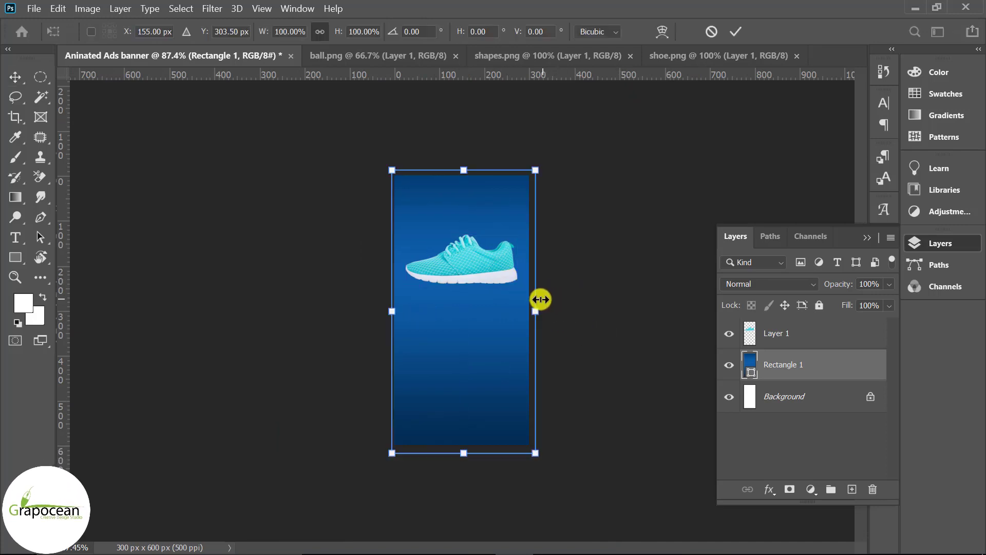
{"action": "key", "text": "Return"}
{"action": "left_click", "coordinate": [776, 333]}
{"action": "key", "text": "ctrl+t"}
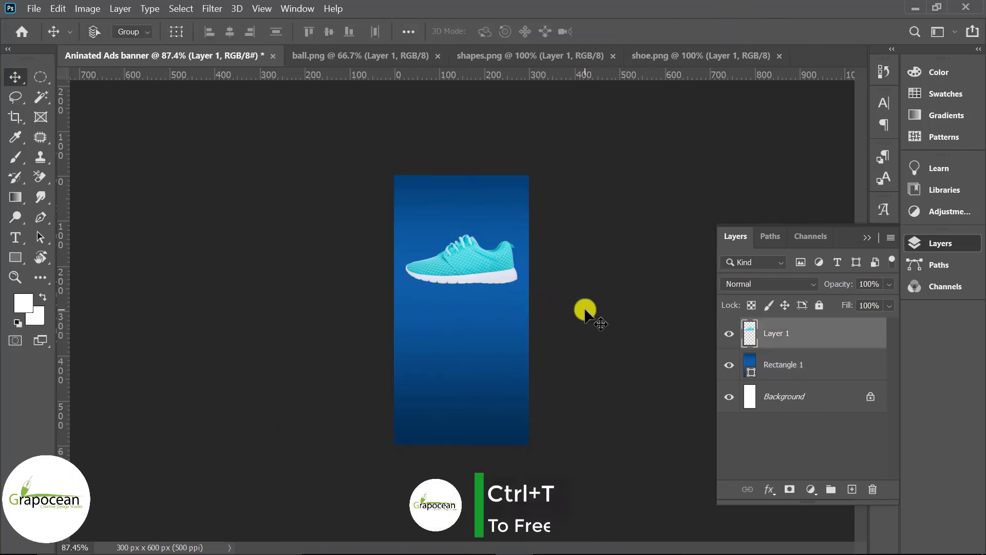
{"action": "left_click_drag", "start_coordinate": [568, 305], "coordinate": [568, 288]}
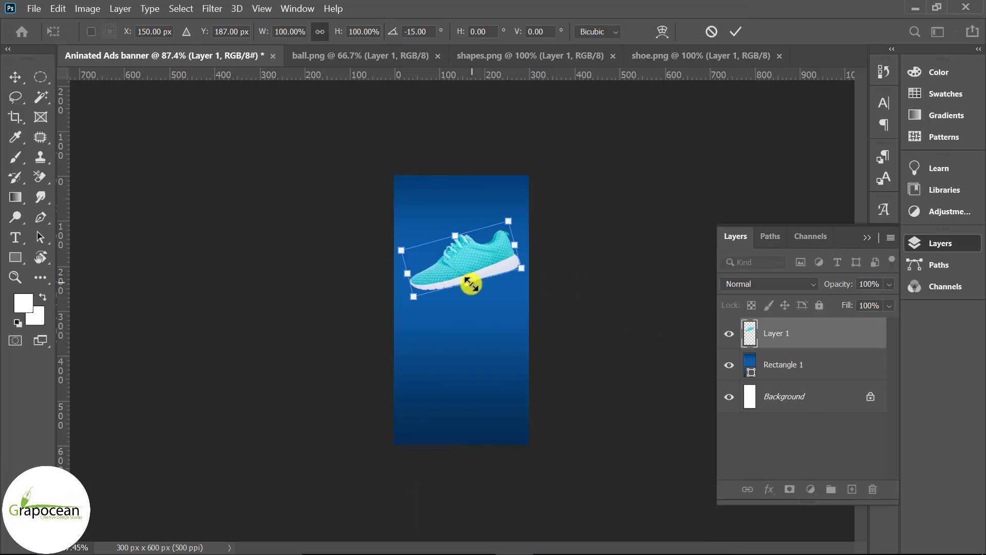
{"action": "mouse_move", "coordinate": [468, 282]}
{"action": "left_mouse_down"}
{"action": "mouse_move", "coordinate": [475, 292]}
{"action": "mouse_move", "coordinate": [506, 273]}
{"action": "left_mouse_up"}
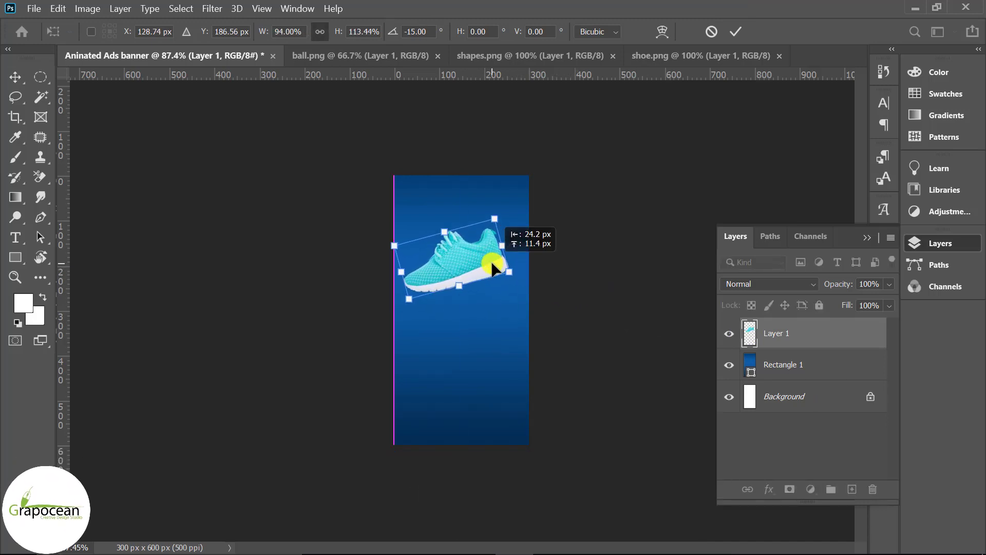
{"action": "left_click", "coordinate": [735, 31]}
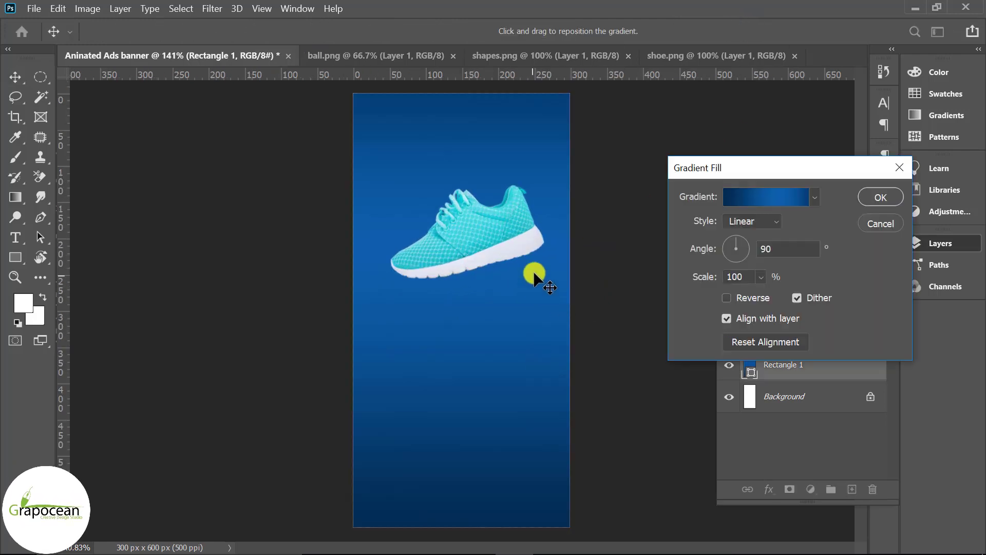
Step: Confirm the 90° linear blue gradient and switch to the shapes.png document
{"action": "scroll", "coordinate": [501, 278], "scroll_direction": "up", "scroll_amount": 2}
{"action": "scroll", "coordinate": [506, 280], "scroll_direction": "down", "scroll_amount": 3}
{"action": "scroll", "coordinate": [508, 281], "scroll_direction": "down", "scroll_amount": 2}
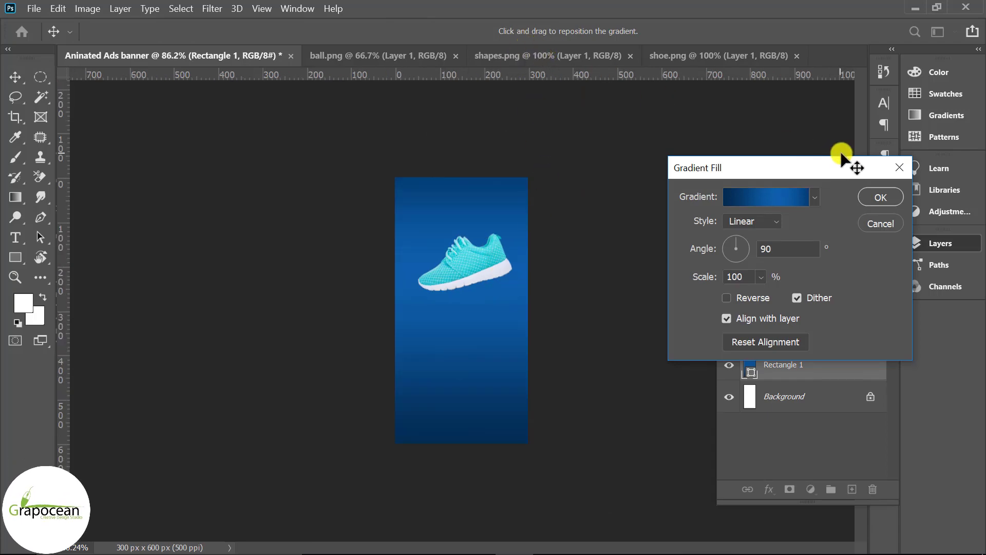
{"action": "left_click", "coordinate": [881, 198]}
{"action": "left_click", "coordinate": [522, 54]}
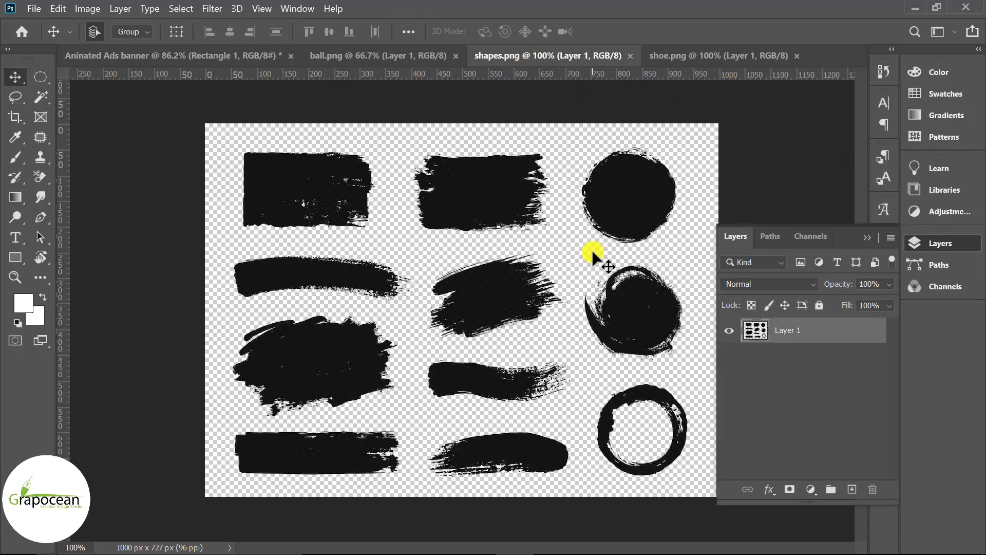
Step: Pen-trace the middle black brush stroke in shapes.png into a selection, then return to the banner
{"action": "scroll", "coordinate": [545, 330], "scroll_direction": "up", "scroll_amount": 3}
{"action": "scroll", "coordinate": [545, 331], "scroll_direction": "up", "scroll_amount": 1}
{"action": "scroll", "coordinate": [545, 330], "scroll_direction": "up", "scroll_amount": 1}
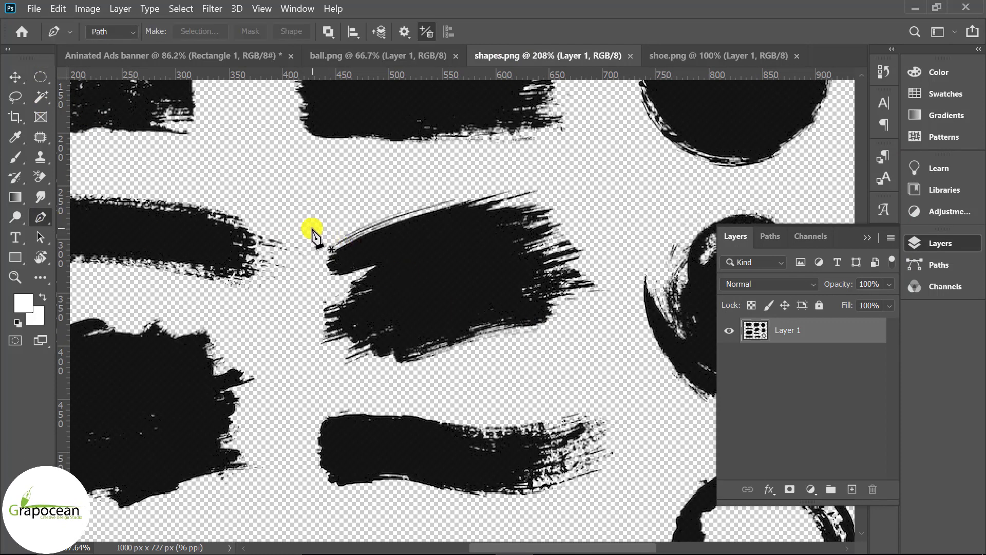
{"action": "left_click_drag", "start_coordinate": [543, 161], "coordinate": [574, 168]}
{"action": "left_click_drag", "start_coordinate": [617, 297], "coordinate": [605, 353]}
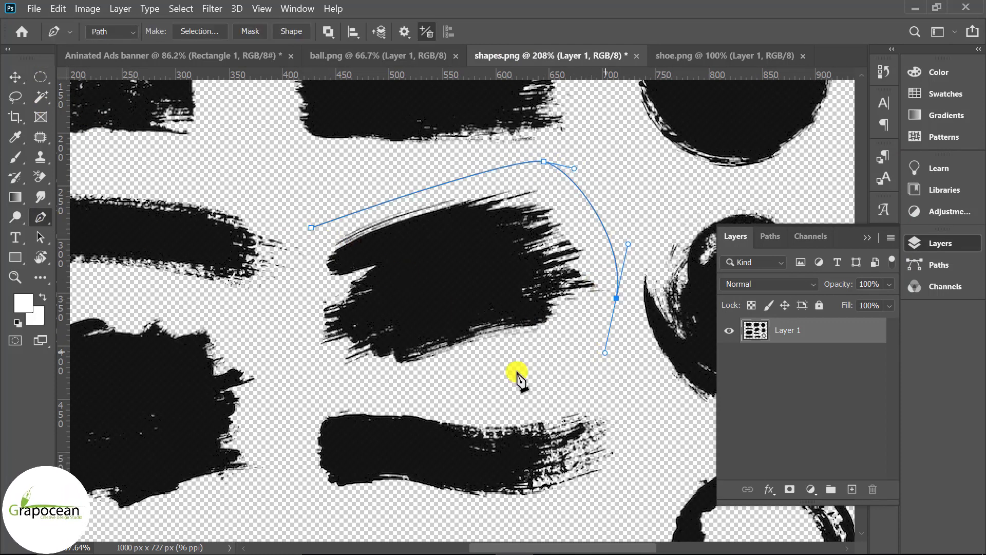
{"action": "left_click", "coordinate": [314, 230]}
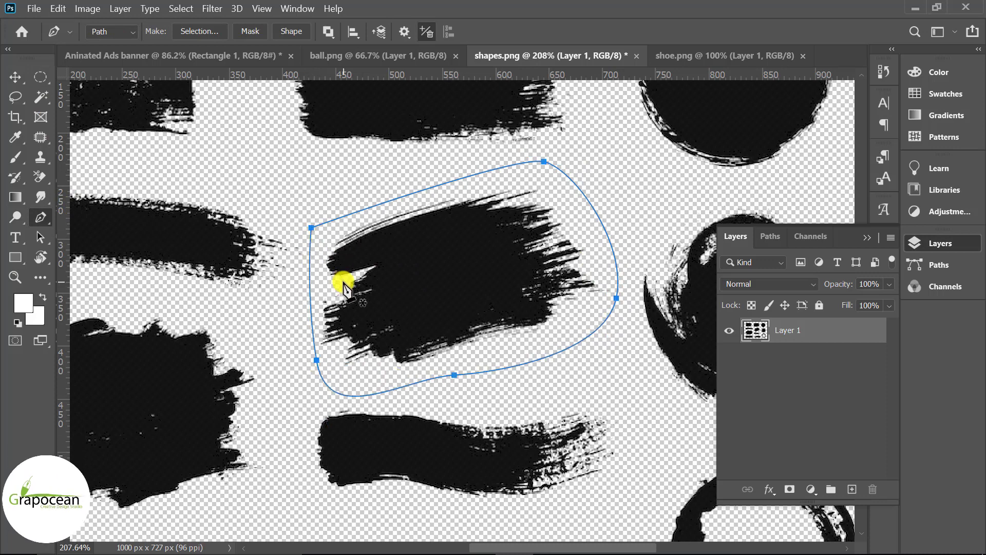
{"action": "key", "text": "Return"}
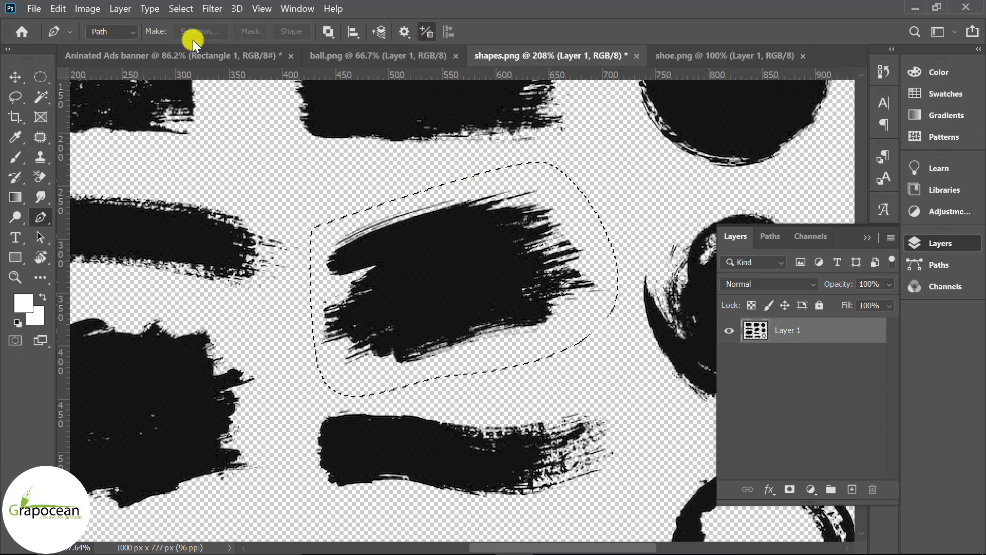
{"action": "left_click", "coordinate": [195, 55]}
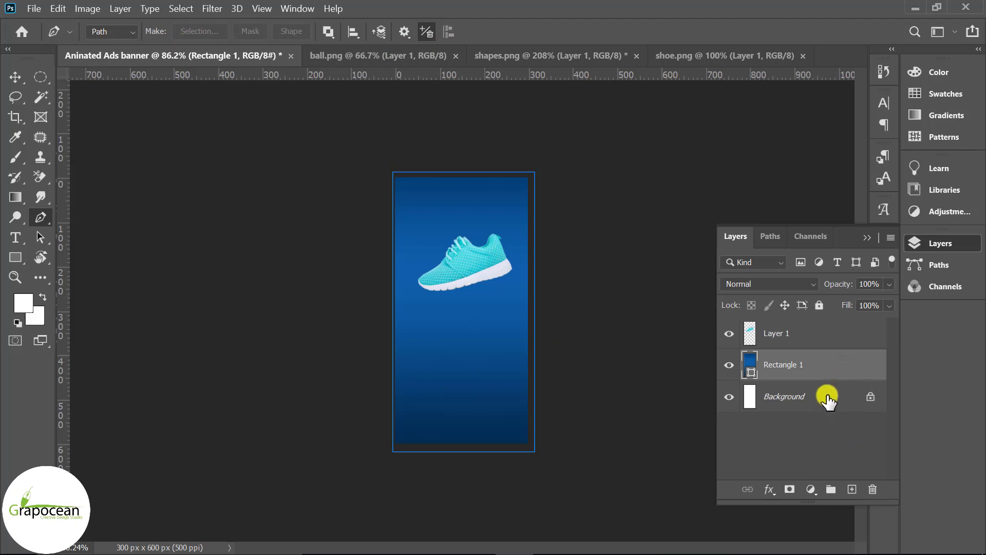
Step: Paste the brush stroke behind the shoe and enlarge it around the sneaker
{"action": "key", "text": "ctrl+v"}
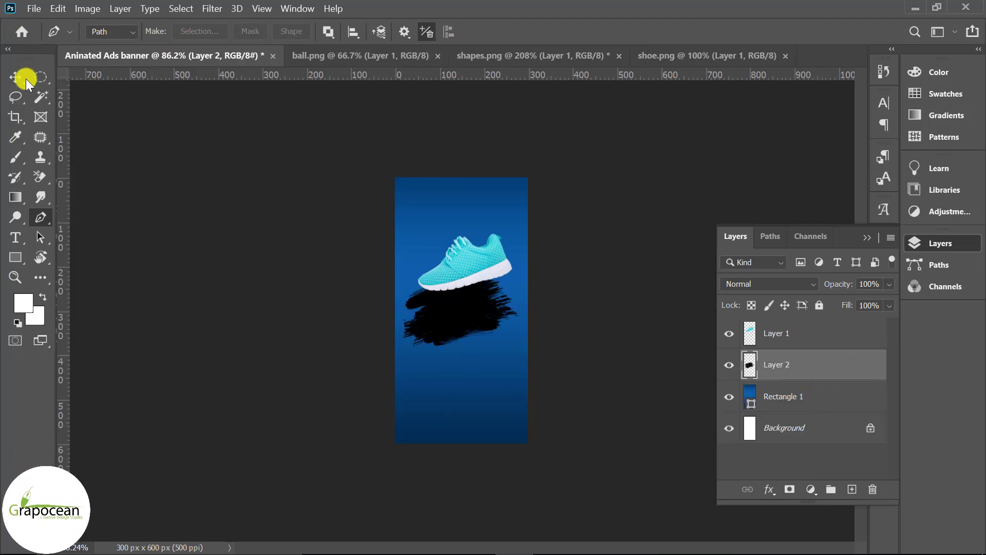
{"action": "left_click", "coordinate": [16, 77]}
{"action": "left_click_drag", "start_coordinate": [452, 321], "coordinate": [469, 281]}
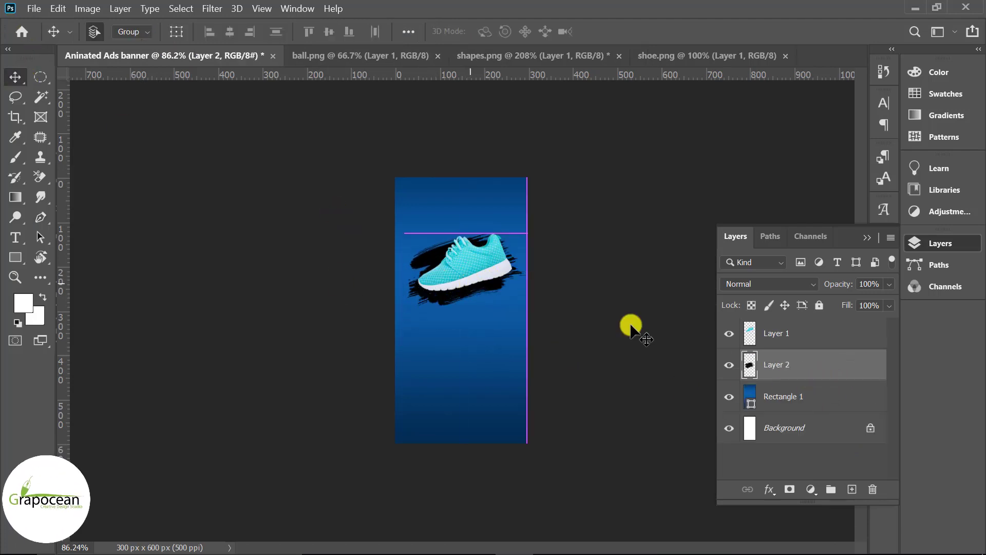
{"action": "key", "text": "ctrl+t"}
{"action": "left_click_drag", "start_coordinate": [526, 305], "coordinate": [537, 311]}
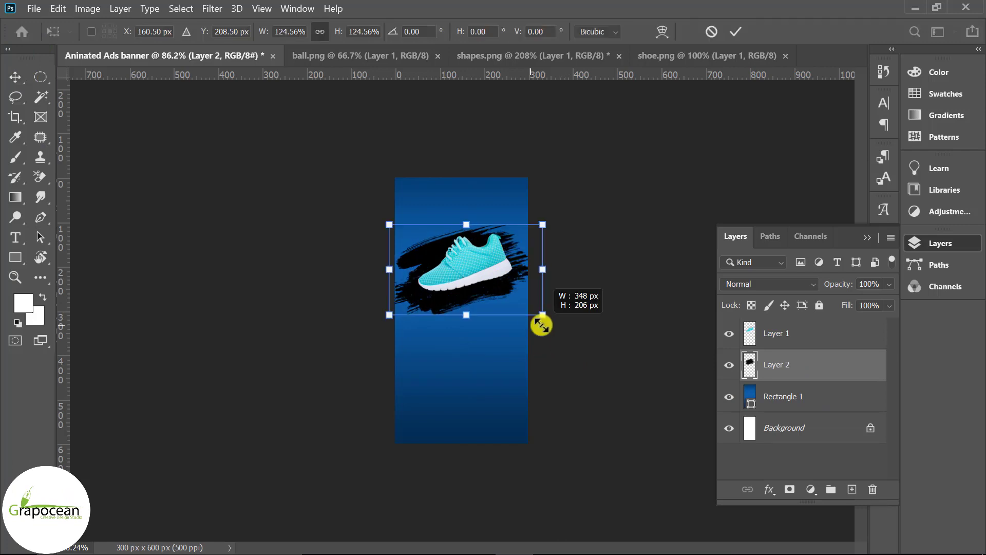
{"action": "left_click", "coordinate": [735, 31]}
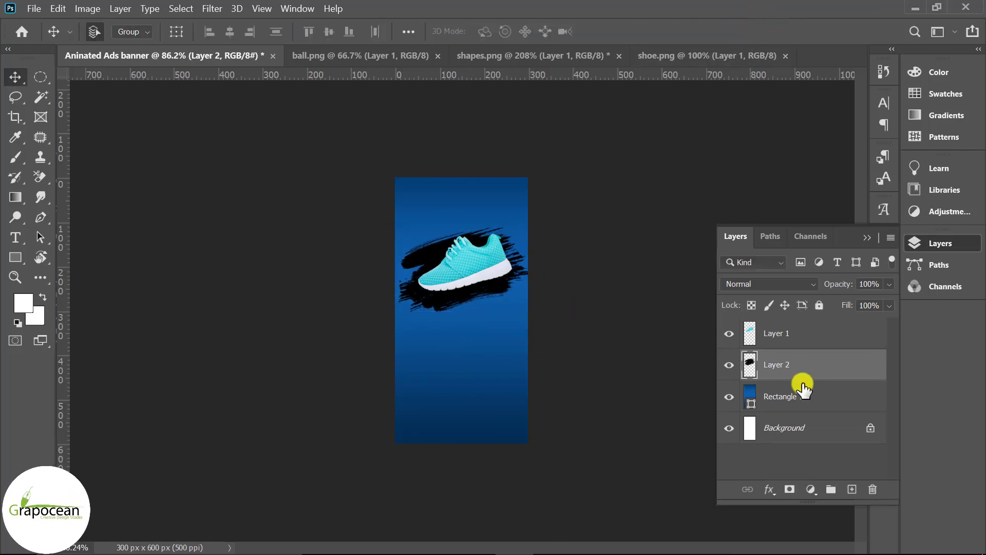
Step: Fade the brush stroke layer to 26% opacity
{"action": "scroll", "coordinate": [574, 280], "scroll_direction": "up", "scroll_amount": 3}
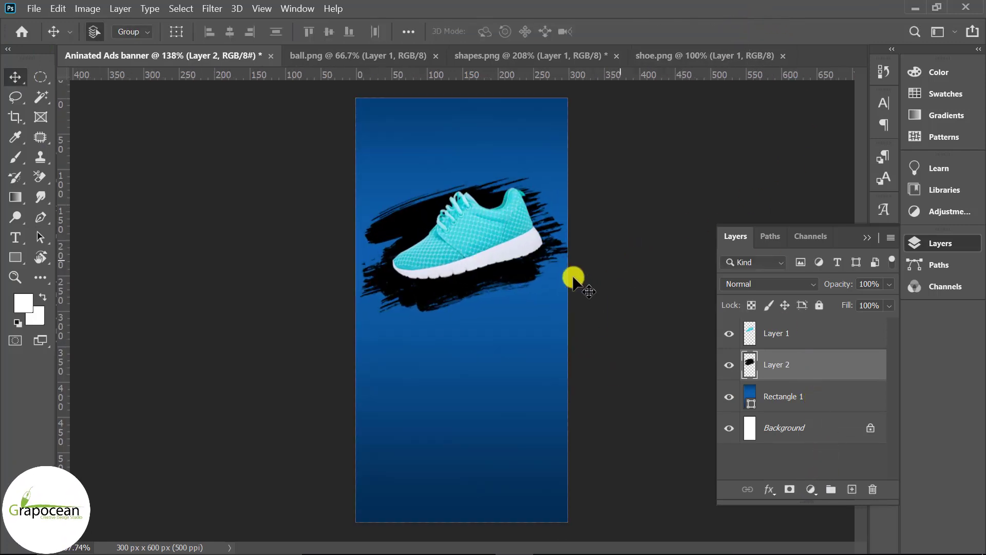
{"action": "left_click_drag", "start_coordinate": [858, 297], "coordinate": [833, 301]}
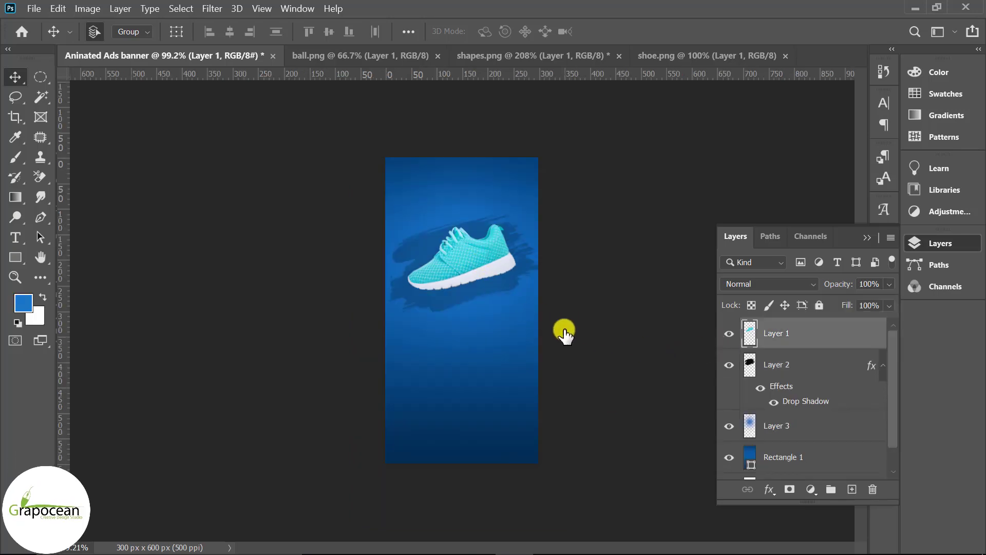
{"action": "key", "text": "ctrl+0"}
Step: Zoom in and start a Pen path at the shoe's toe along the sole's top edge
{"action": "scroll", "coordinate": [383, 286], "scroll_direction": "up", "scroll_amount": 3}
{"action": "scroll", "coordinate": [406, 277], "scroll_direction": "up", "scroll_amount": 3}
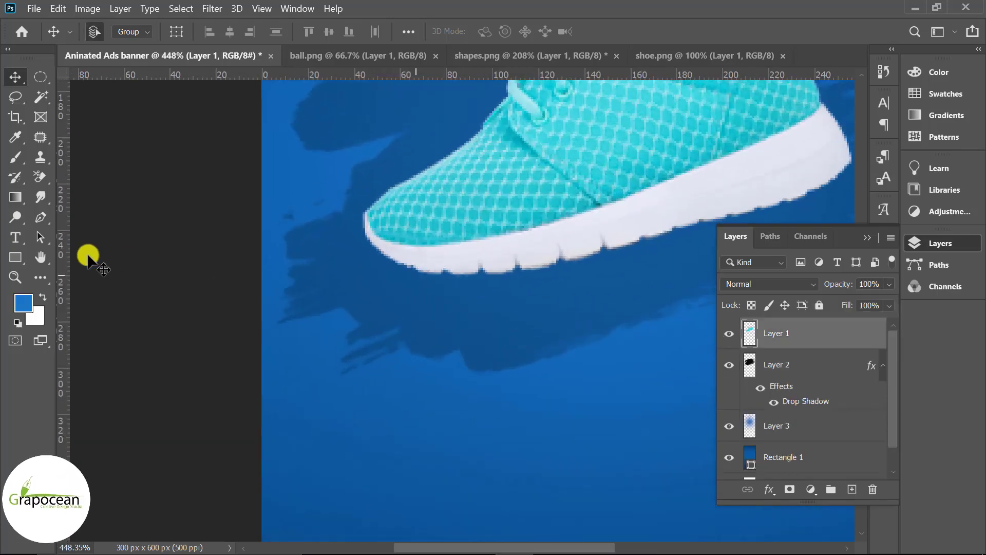
{"action": "left_click", "coordinate": [40, 219]}
{"action": "scroll", "coordinate": [379, 227], "scroll_direction": "up", "scroll_amount": 3}
{"action": "scroll", "coordinate": [377, 214], "scroll_direction": "up", "scroll_amount": 3}
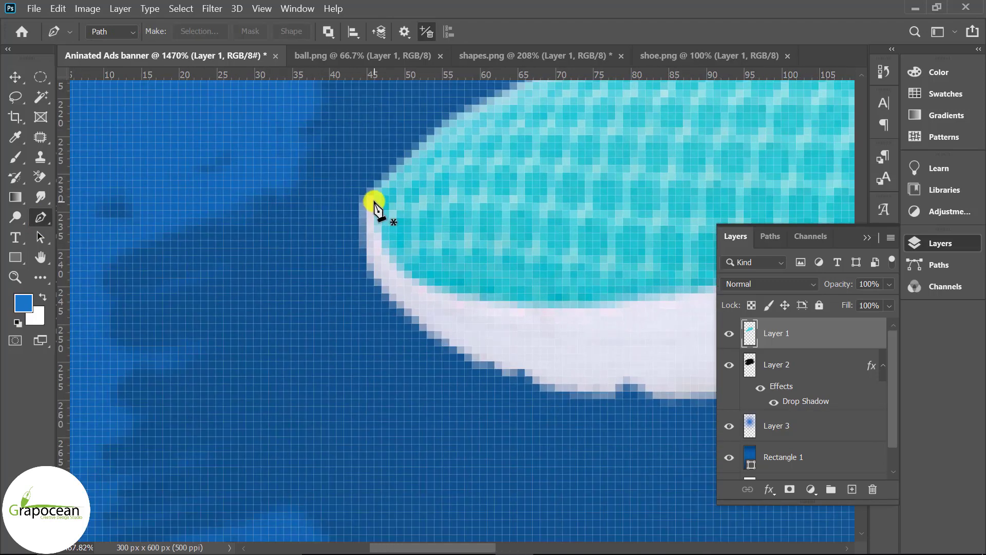
{"action": "left_click", "coordinate": [374, 196]}
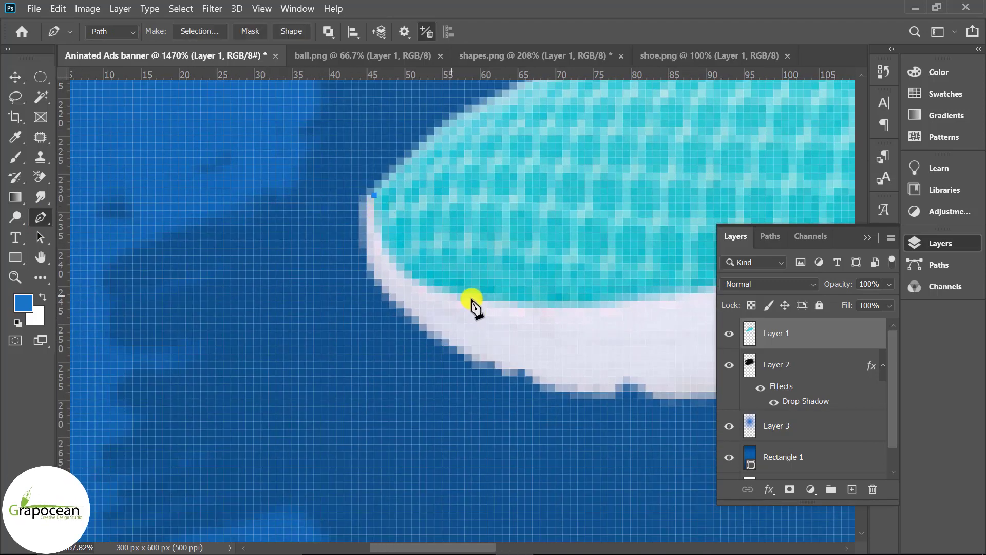
{"action": "left_click_drag", "start_coordinate": [575, 312], "coordinate": [292, 334]}
{"action": "scroll", "coordinate": [542, 335], "scroll_direction": "down", "scroll_amount": 2}
{"action": "left_click_drag", "start_coordinate": [656, 219], "coordinate": [722, 188]}
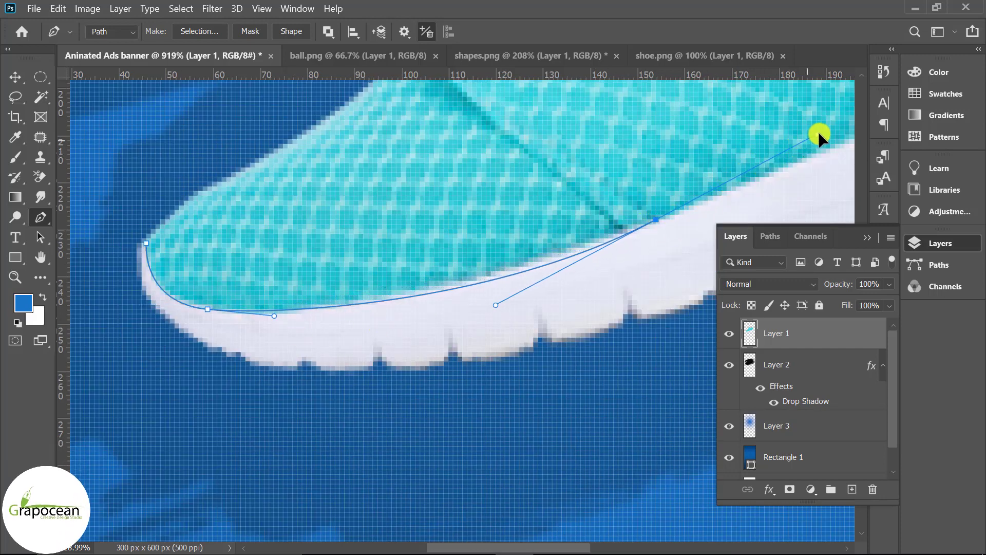
{"action": "left_click_drag", "start_coordinate": [819, 133], "coordinate": [829, 132]}
{"action": "scroll", "coordinate": [472, 236], "scroll_direction": "down", "scroll_amount": 2}
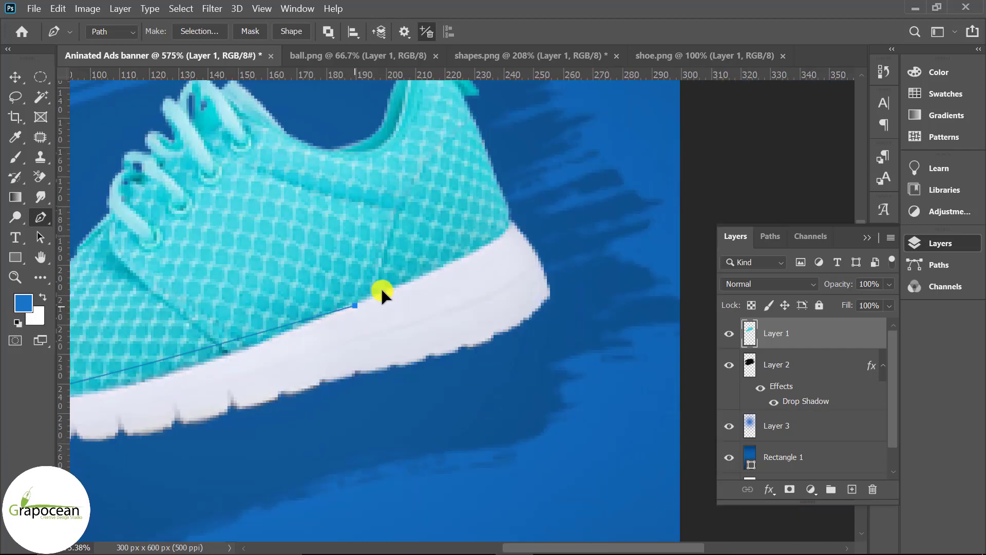
{"action": "left_click", "coordinate": [671, 181]}
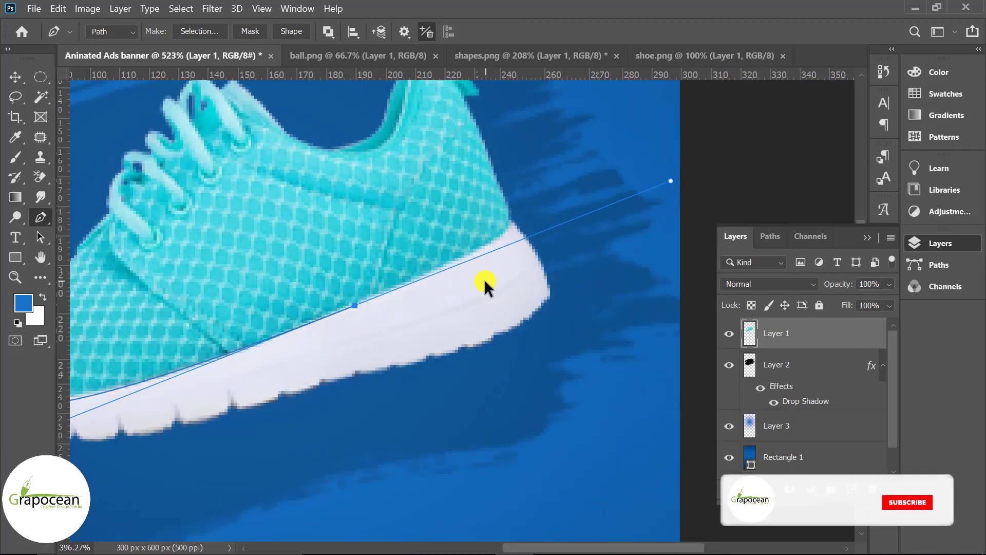
{"action": "scroll", "coordinate": [486, 285], "scroll_direction": "down", "scroll_amount": 3}
{"action": "scroll", "coordinate": [230, 352], "scroll_direction": "up", "scroll_amount": 3}
{"action": "scroll", "coordinate": [216, 345], "scroll_direction": "up", "scroll_amount": 3}
{"action": "key", "text": "ctrl+z"}
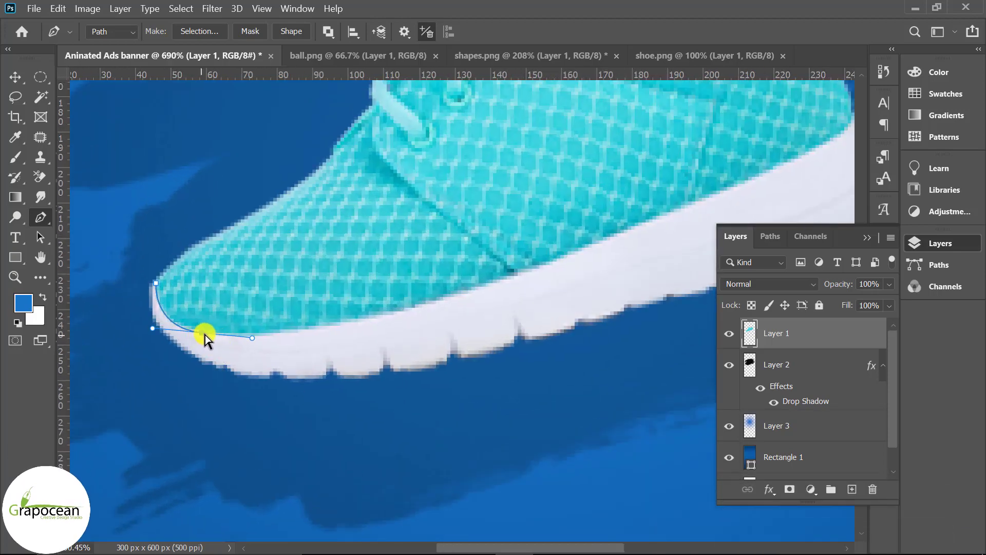
Step: Continue the path along the sole to the heel and close it at the toe
{"action": "left_click_drag", "start_coordinate": [216, 336], "coordinate": [202, 333]}
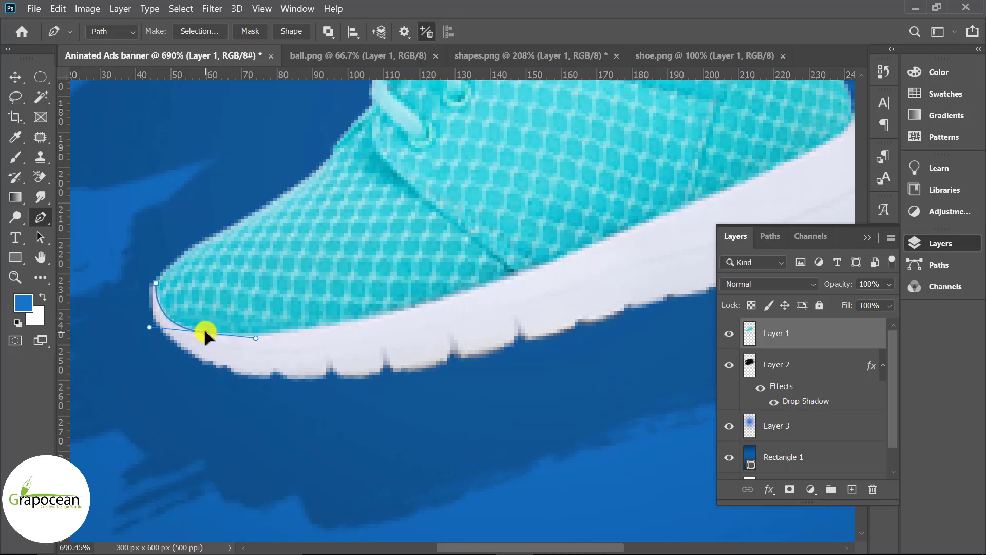
{"action": "scroll", "coordinate": [264, 337], "scroll_direction": "down", "scroll_amount": 5}
{"action": "scroll", "coordinate": [534, 280], "scroll_direction": "up", "scroll_amount": 5}
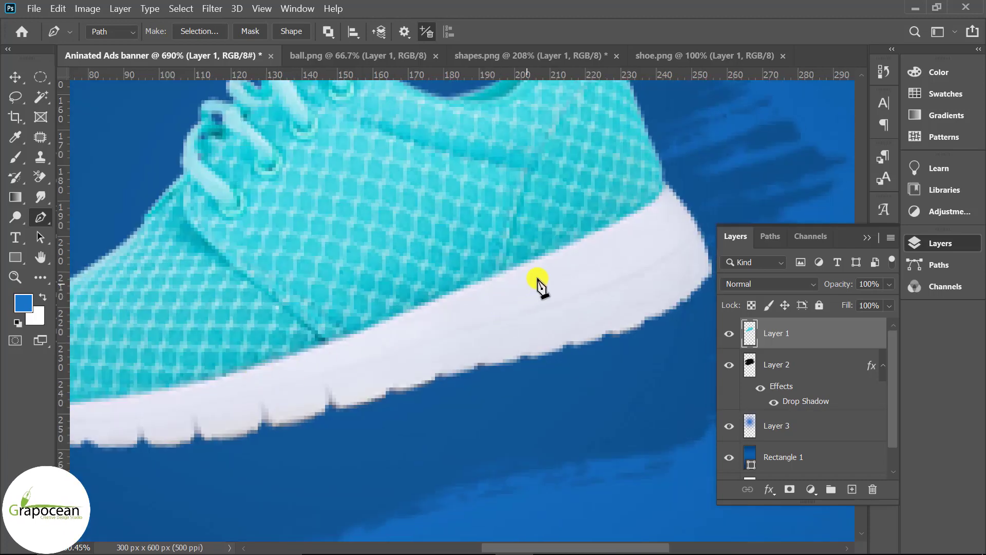
{"action": "left_click_drag", "start_coordinate": [560, 252], "coordinate": [852, 109]}
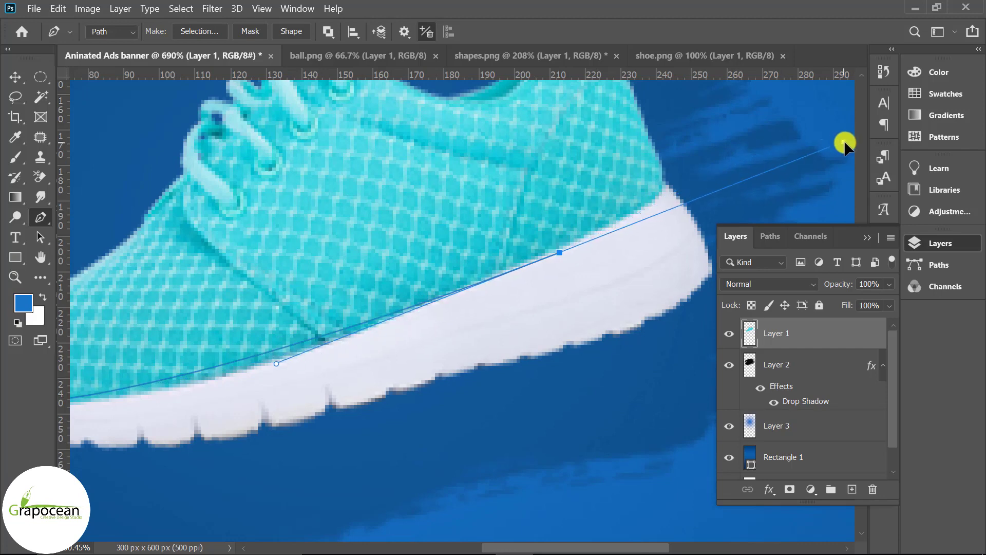
{"action": "scroll", "coordinate": [854, 109], "scroll_direction": "down", "scroll_amount": 2}
{"action": "scroll", "coordinate": [853, 109], "scroll_direction": "down", "scroll_amount": 1}
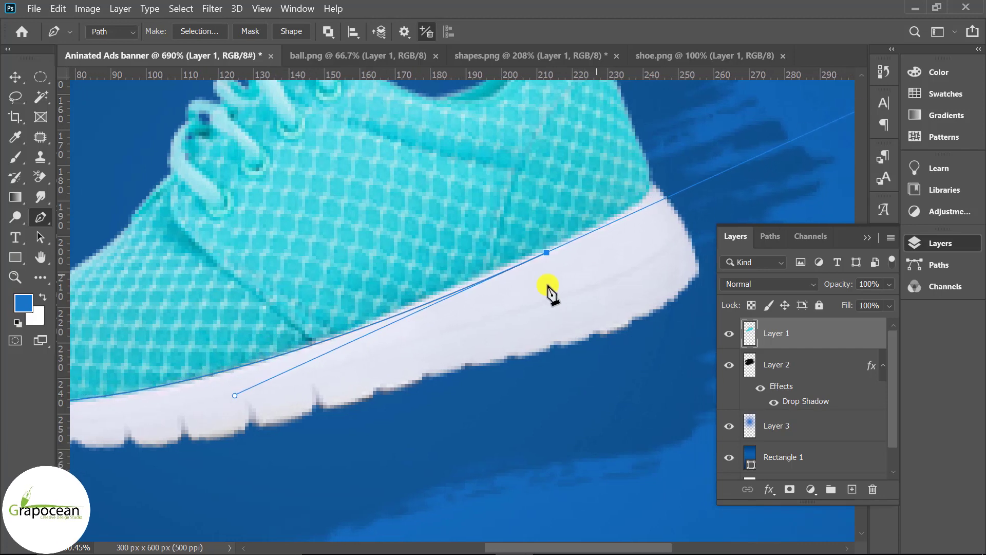
{"action": "scroll", "coordinate": [540, 306], "scroll_direction": "down", "scroll_amount": 1}
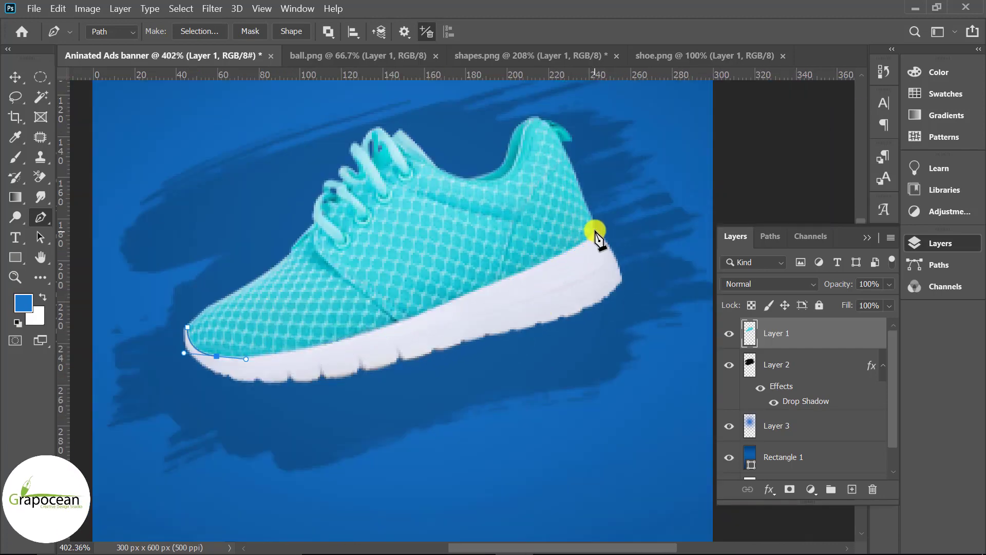
{"action": "mouse_move", "coordinate": [595, 232]}
{"action": "left_mouse_down"}
{"action": "mouse_move", "coordinate": [639, 160]}
{"action": "mouse_move", "coordinate": [740, 152]}
{"action": "left_mouse_up"}
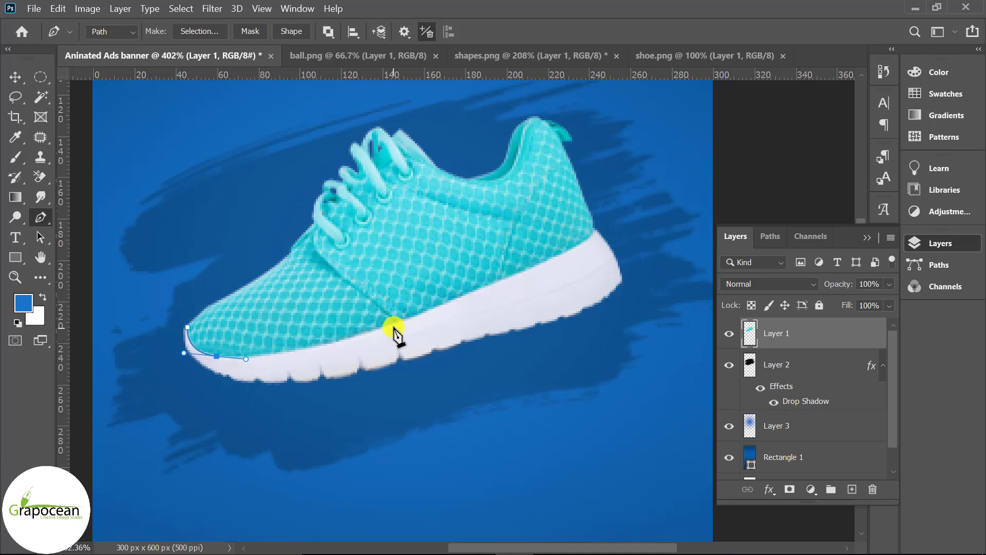
{"action": "left_click_drag", "start_coordinate": [398, 323], "coordinate": [487, 294]}
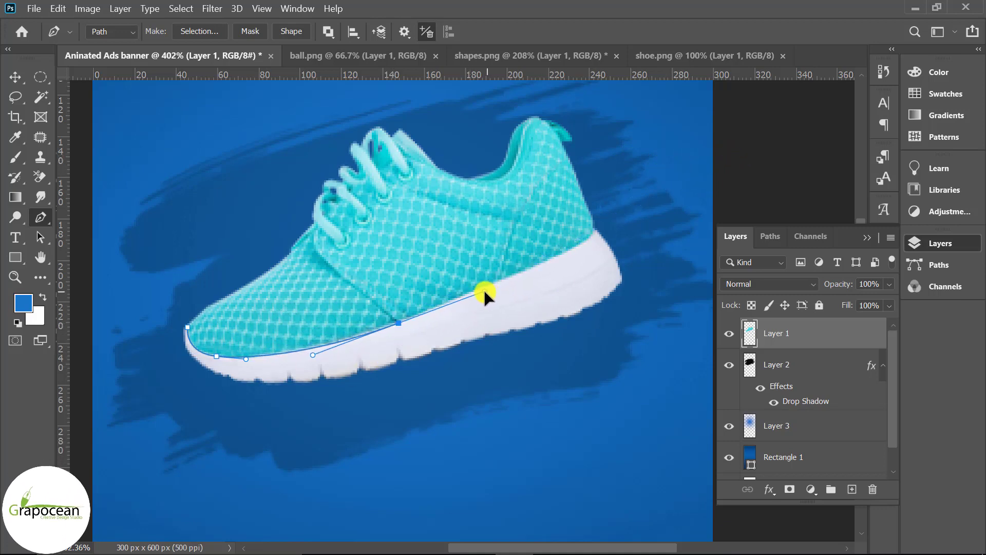
{"action": "left_click_drag", "start_coordinate": [483, 291], "coordinate": [485, 289]}
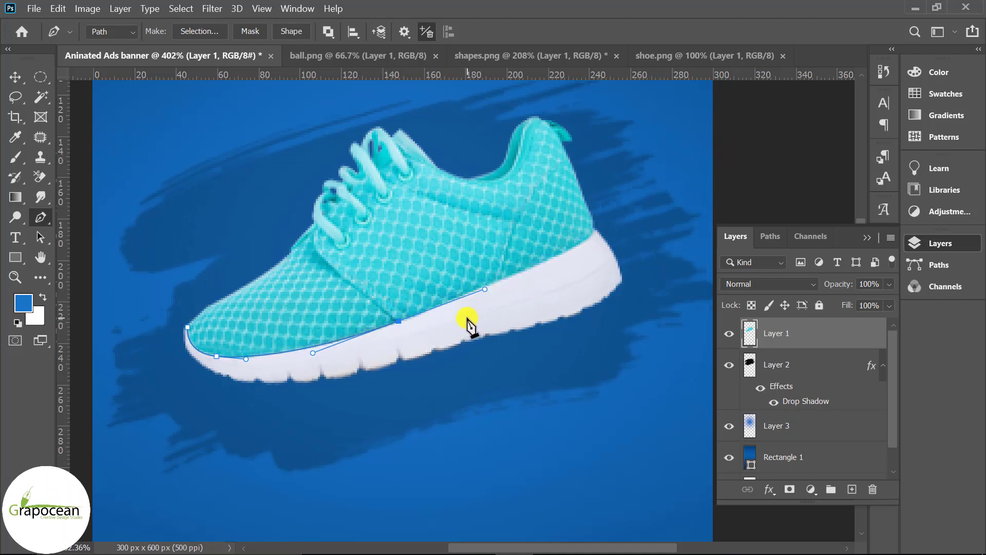
{"action": "mouse_move", "coordinate": [595, 232]}
{"action": "left_mouse_down"}
{"action": "mouse_move", "coordinate": [610, 212]}
{"action": "mouse_move", "coordinate": [597, 112]}
{"action": "left_mouse_up"}
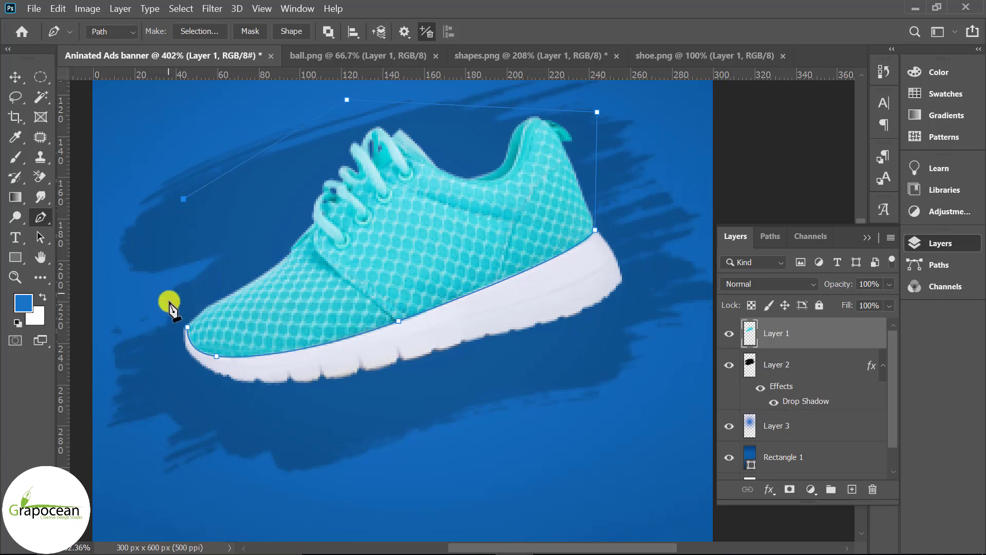
{"action": "left_click_drag", "start_coordinate": [187, 328], "coordinate": [211, 363]}
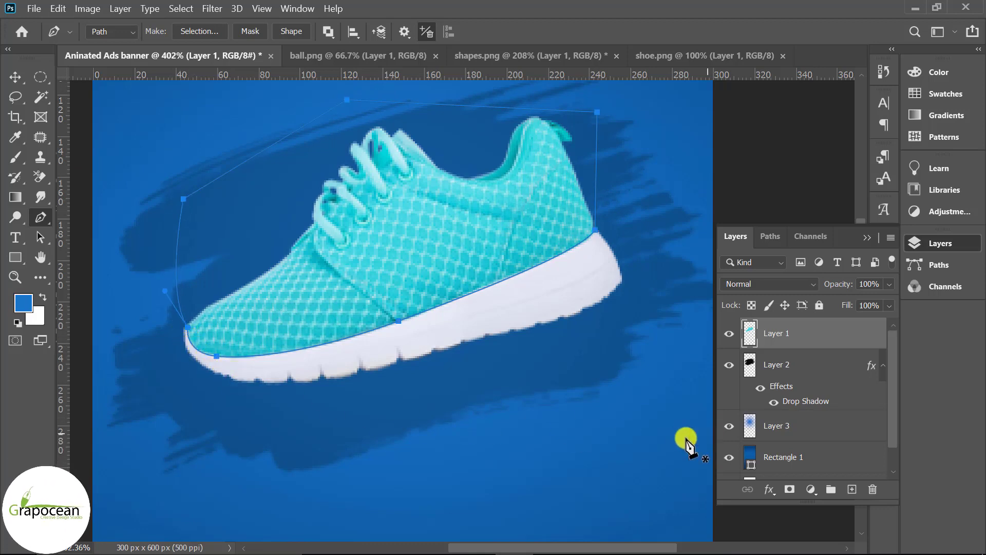
Step: Save and duplicate the shoe path, then load it as a selection
{"action": "left_click", "coordinate": [784, 237]}
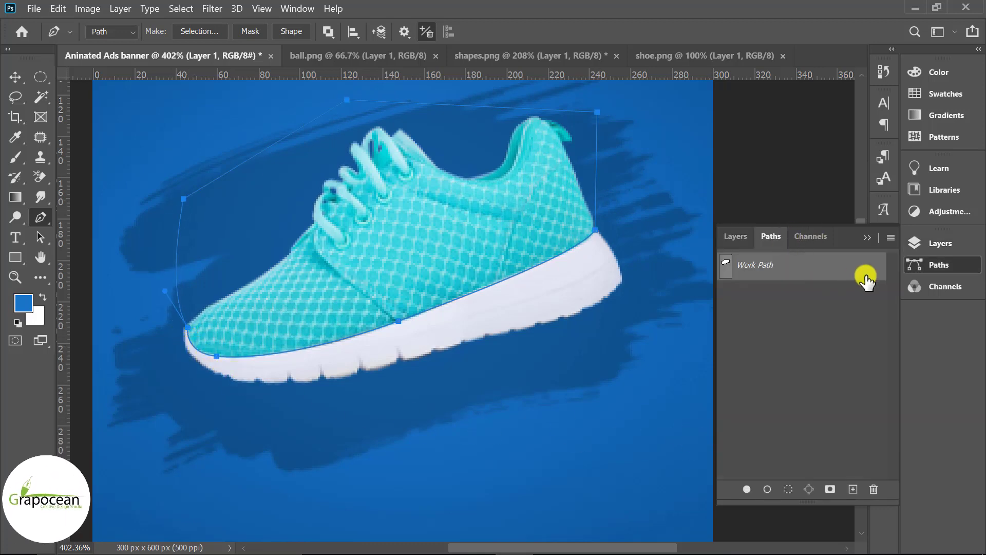
{"action": "mouse_move", "coordinate": [865, 280]}
{"action": "left_mouse_down"}
{"action": "mouse_move", "coordinate": [847, 495]}
{"action": "mouse_move", "coordinate": [854, 490]}
{"action": "left_mouse_up"}
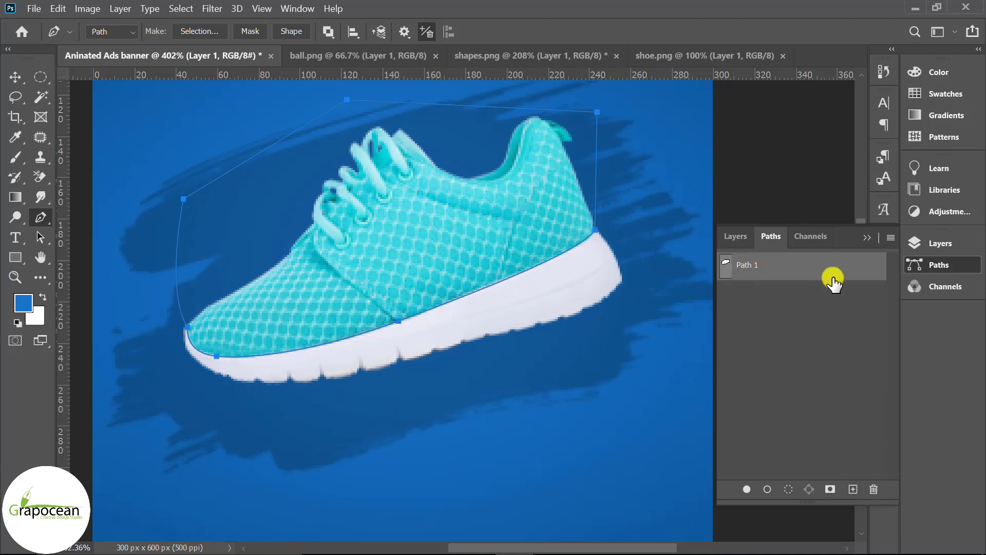
{"action": "left_click_drag", "start_coordinate": [833, 282], "coordinate": [853, 489]}
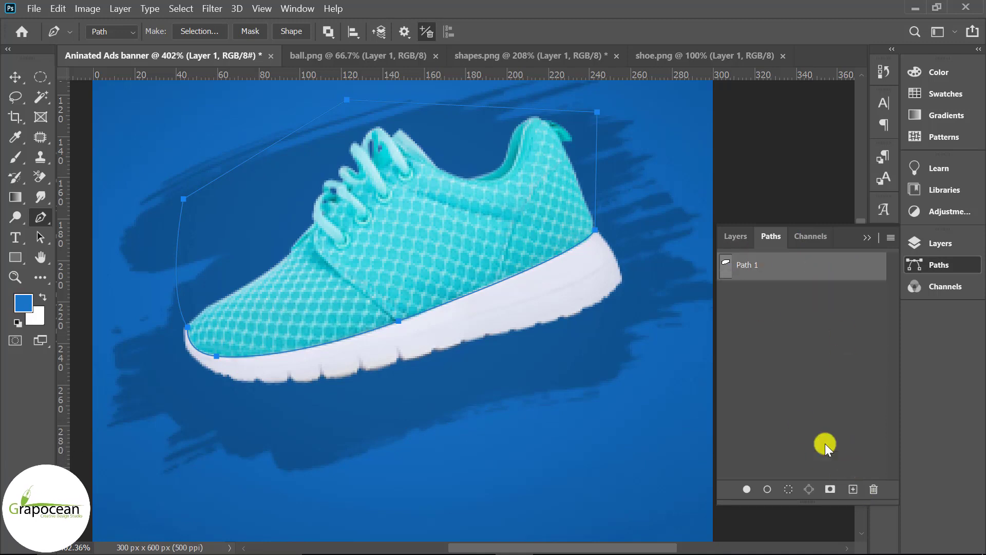
{"action": "left_click", "coordinate": [735, 236]}
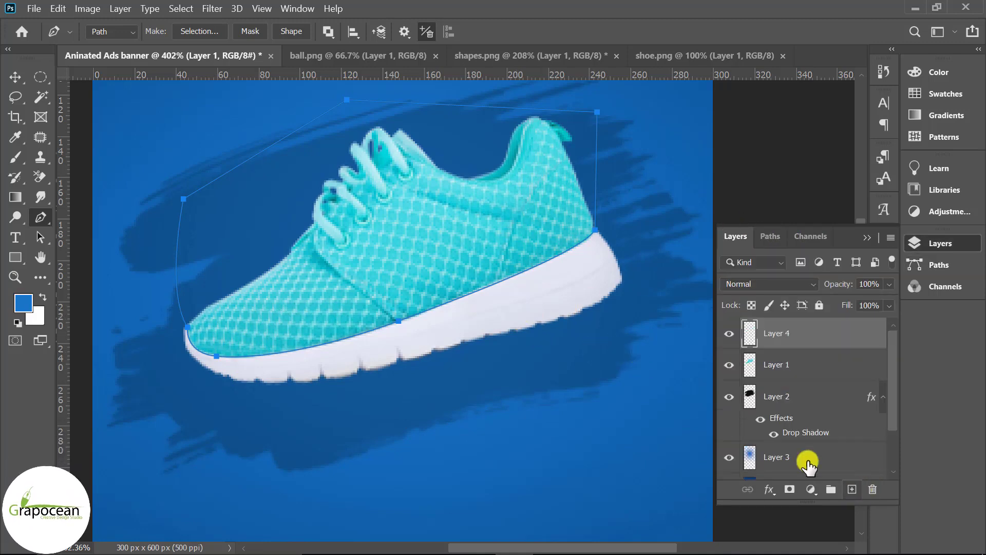
{"action": "key", "text": "ctrl+Return"}
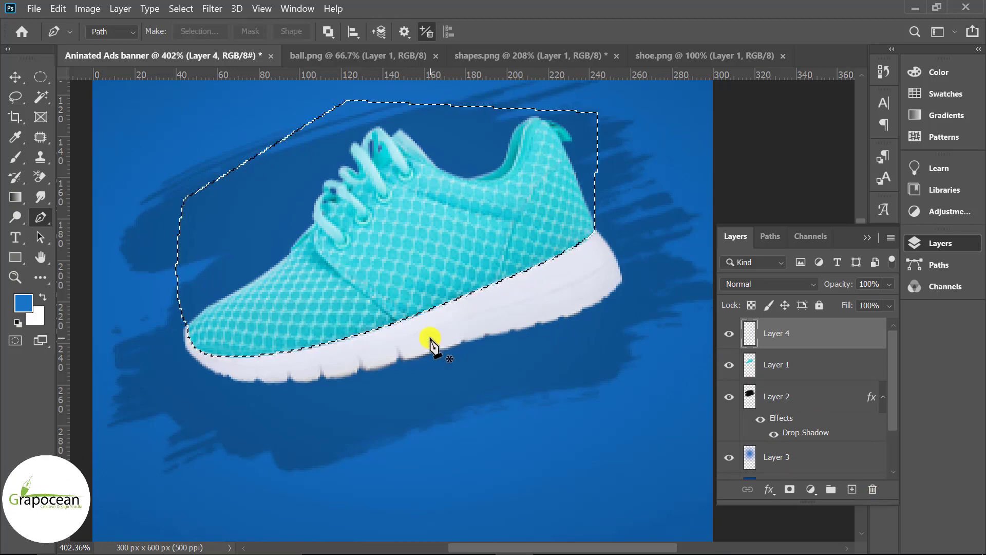
Step: Paint red over the selected shoe upper with the Brush tool
{"action": "right_click", "coordinate": [20, 160]}
{"action": "left_click", "coordinate": [77, 149]}
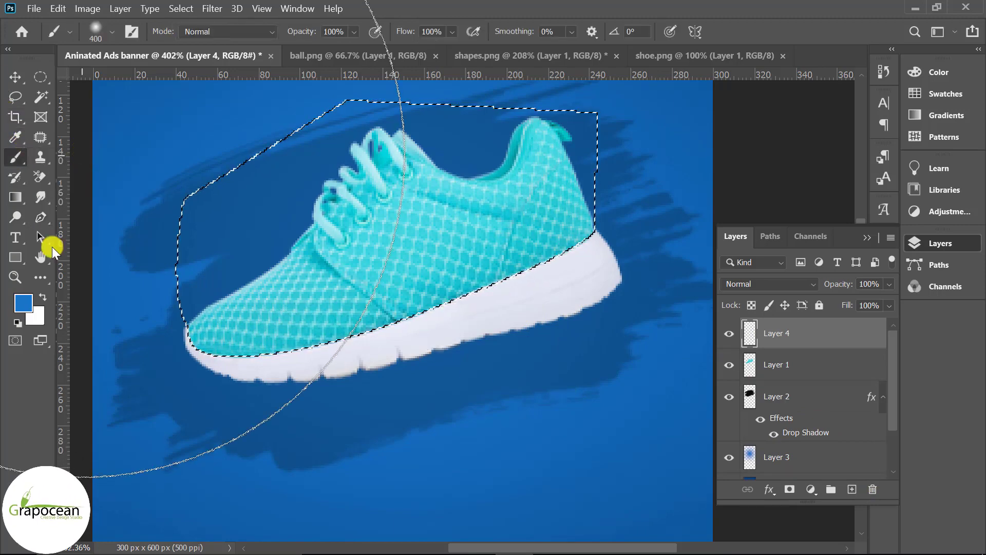
{"action": "left_click", "coordinate": [25, 305]}
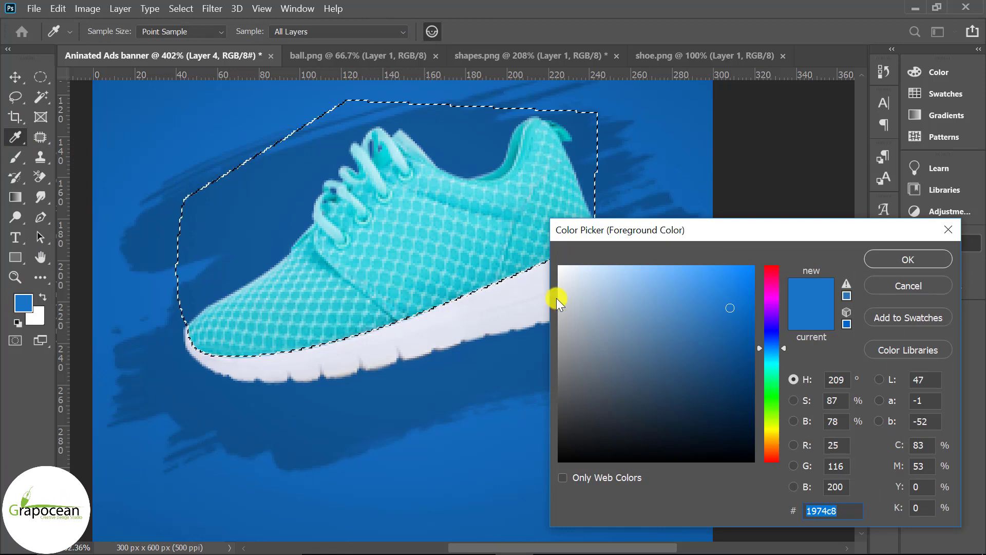
{"action": "mouse_move", "coordinate": [771, 314]}
{"action": "left_mouse_down"}
{"action": "mouse_move", "coordinate": [779, 282]}
{"action": "mouse_move", "coordinate": [770, 334]}
{"action": "mouse_move", "coordinate": [787, 261]}
{"action": "left_mouse_up"}
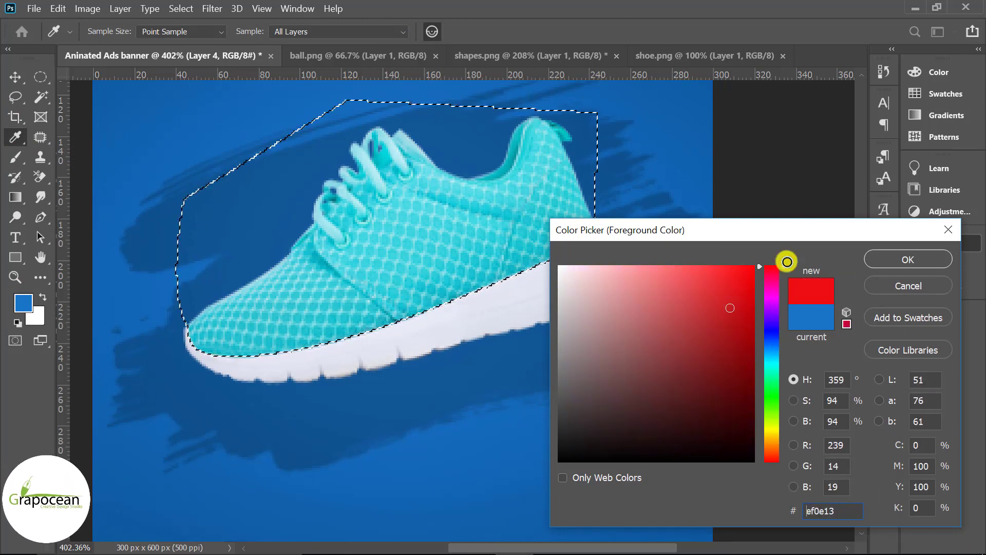
{"action": "left_click", "coordinate": [907, 260]}
{"action": "key", "text": "b"}
{"action": "mouse_move", "coordinate": [375, 260]}
{"action": "left_mouse_down"}
{"action": "mouse_move", "coordinate": [375, 245]}
{"action": "mouse_move", "coordinate": [579, 235]}
{"action": "mouse_move", "coordinate": [293, 235]}
{"action": "mouse_move", "coordinate": [577, 220]}
{"action": "left_mouse_up"}
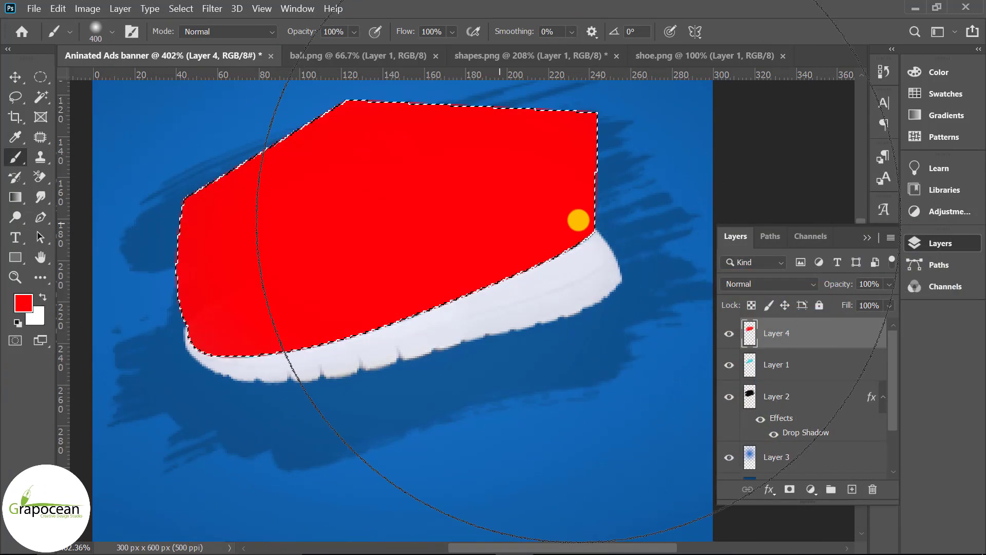
Step: Clip the red paint layer to the shoe layer and clear the selection
{"action": "left_click", "coordinate": [37, 77]}
{"action": "left_click", "coordinate": [123, 193]}
{"action": "left_click", "coordinate": [15, 77]}
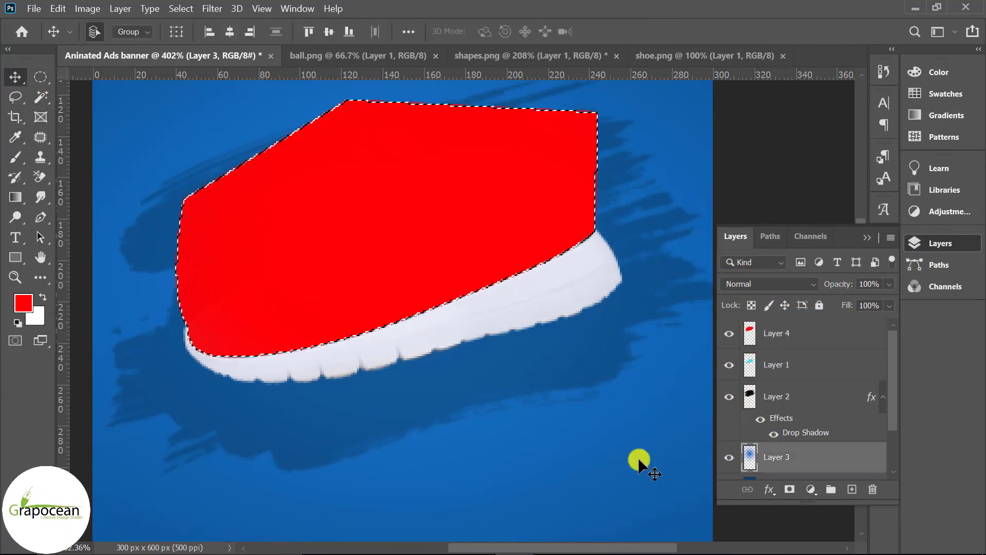
{"action": "left_click", "coordinate": [806, 339]}
{"action": "right_click", "coordinate": [811, 338]}
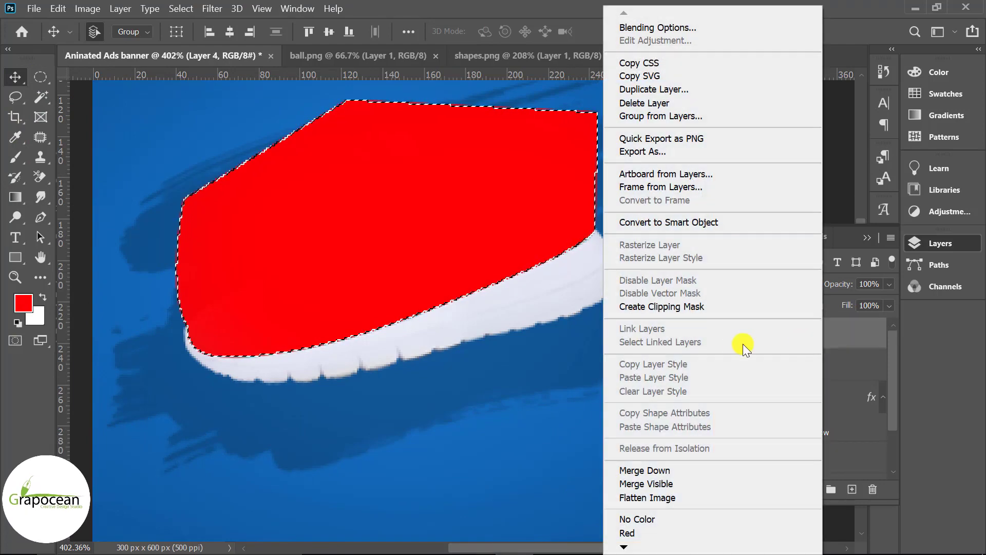
{"action": "left_click", "coordinate": [662, 302]}
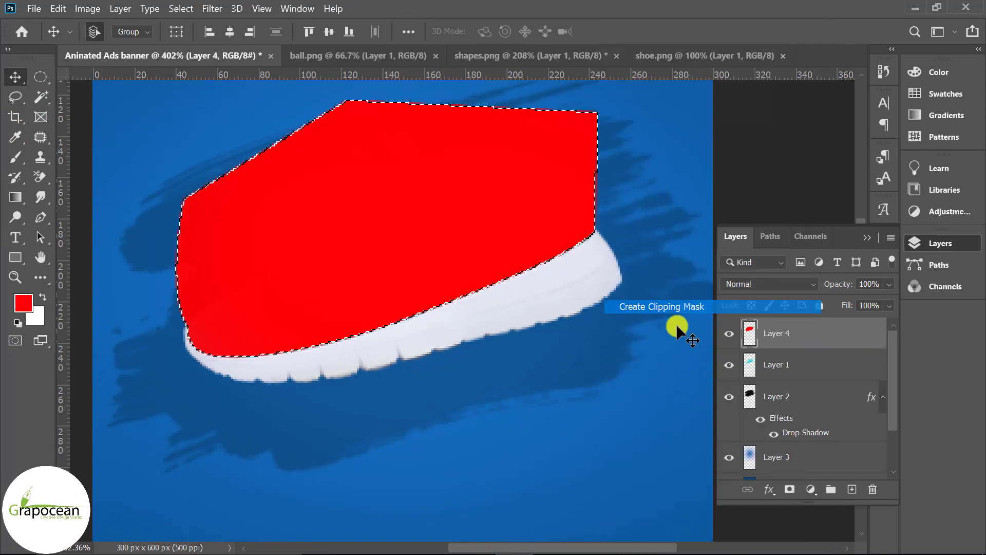
{"action": "left_click", "coordinate": [41, 77]}
{"action": "left_click", "coordinate": [132, 144]}
Step: Set the red layer's blend mode to Color and fit the banner on screen
{"action": "left_click", "coordinate": [793, 286]}
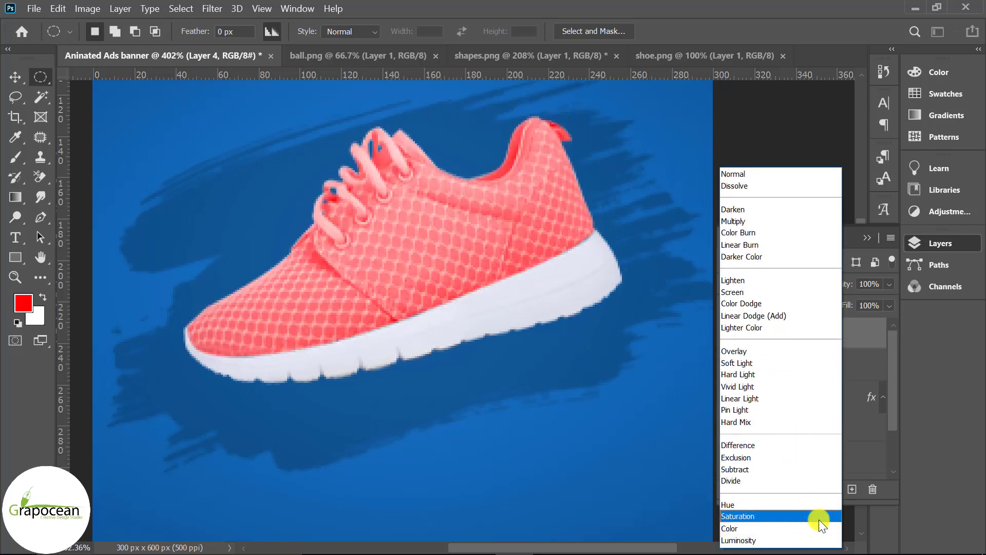
{"action": "left_click", "coordinate": [821, 528]}
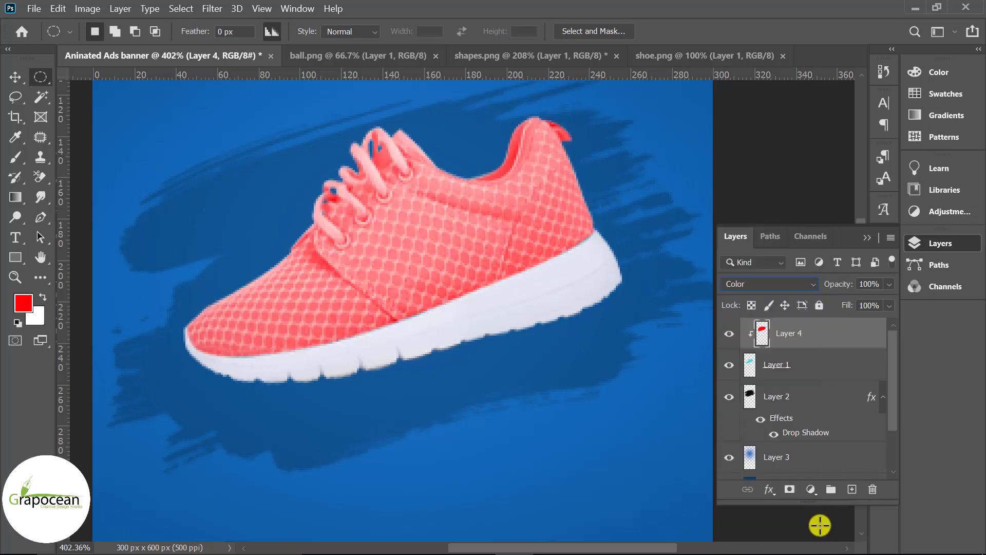
{"action": "left_click", "coordinate": [459, 285]}
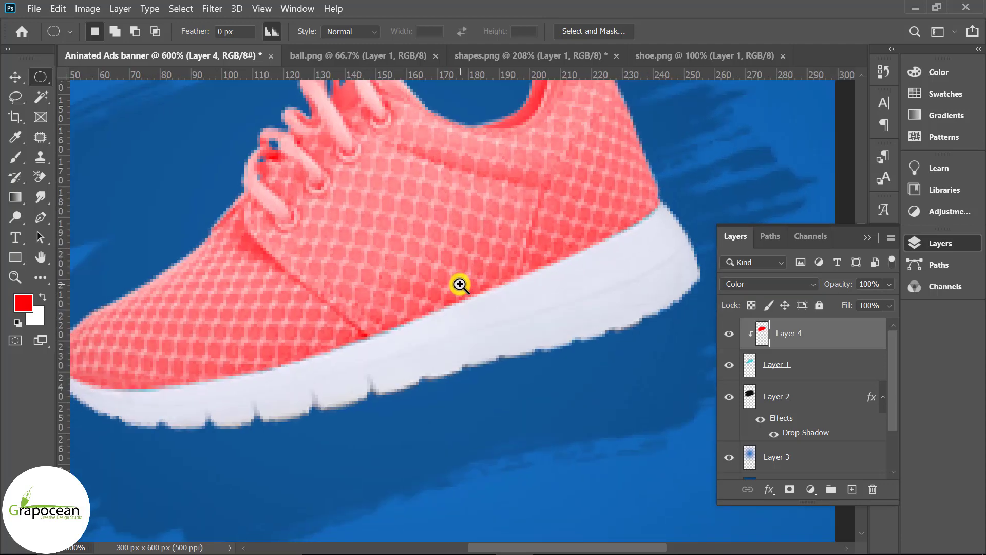
{"action": "key", "text": "ctrl+0"}
{"action": "scroll", "coordinate": [420, 282], "scroll_direction": "up", "scroll_amount": 2}
Step: Load the saved shoe path as a selection and add a new empty Layer 5
{"action": "key", "text": "u"}
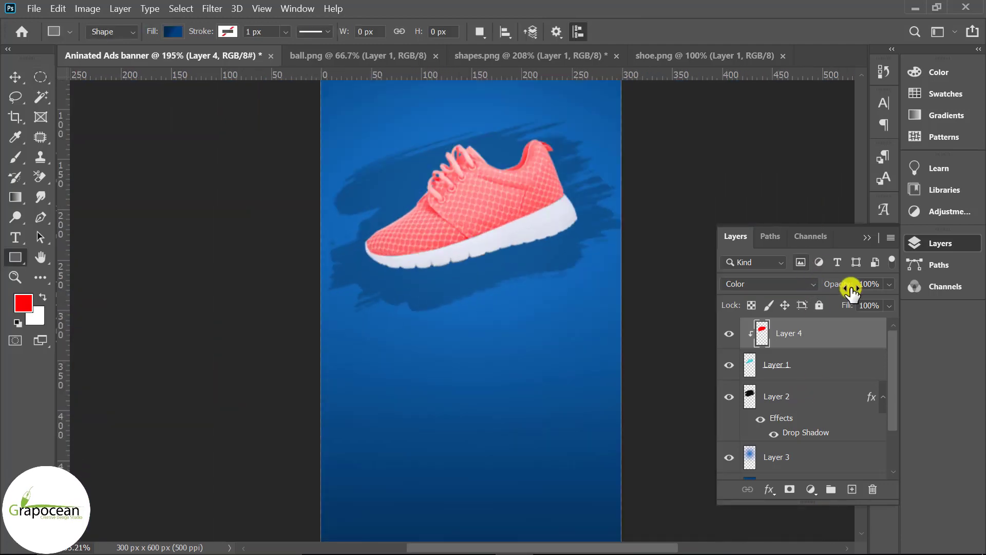
{"action": "left_click", "coordinate": [770, 236]}
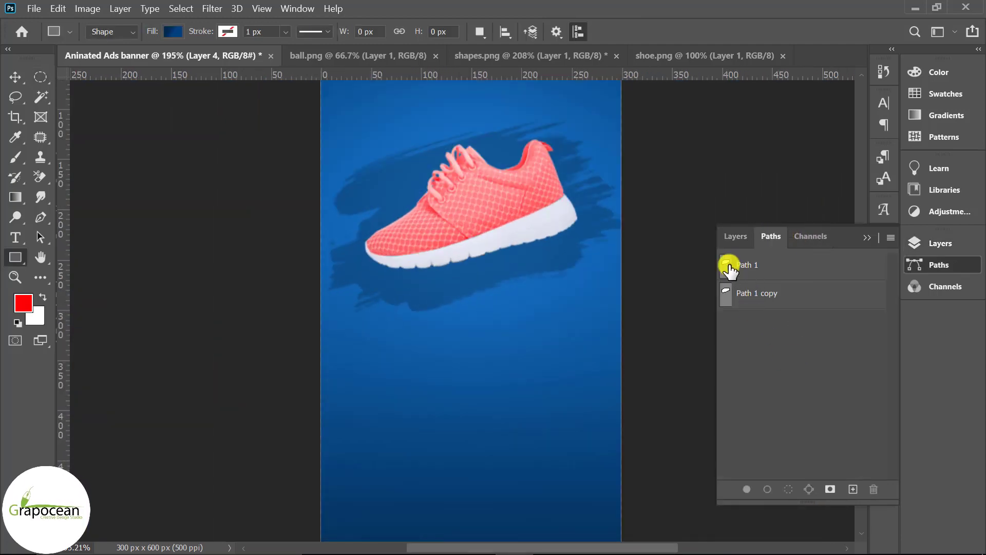
{"action": "left_click", "coordinate": [853, 488]}
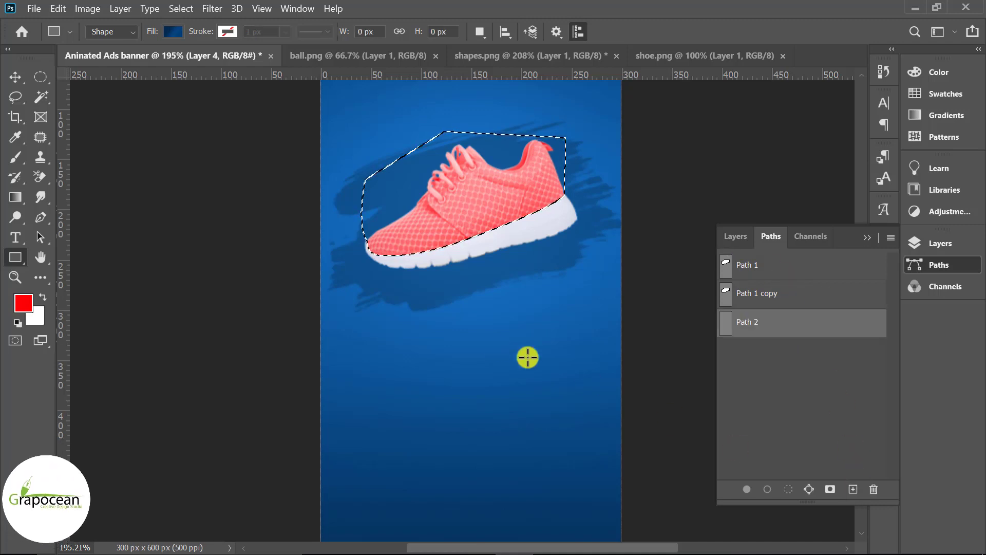
{"action": "left_click", "coordinate": [736, 237]}
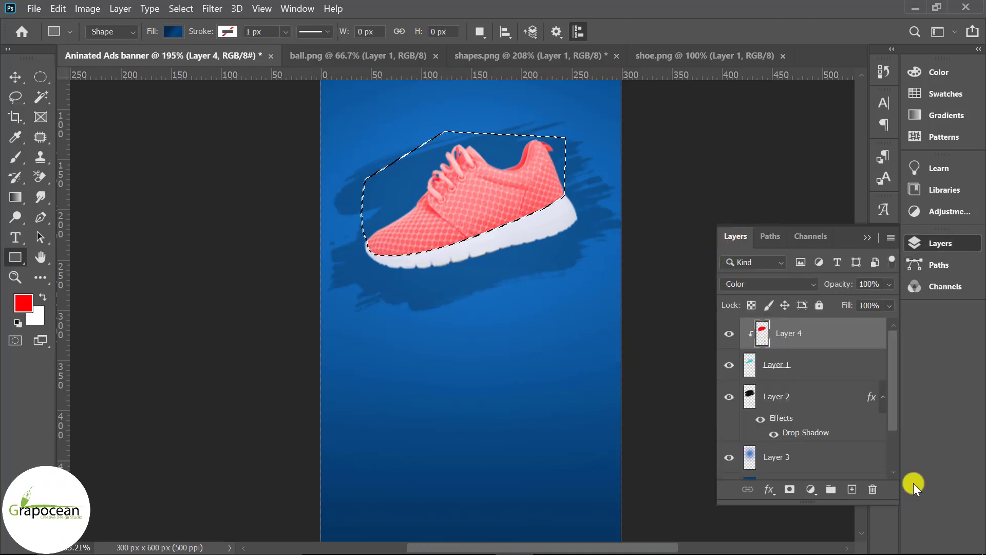
{"action": "left_click", "coordinate": [852, 489]}
{"action": "left_click", "coordinate": [468, 211], "text": "ctrl"}
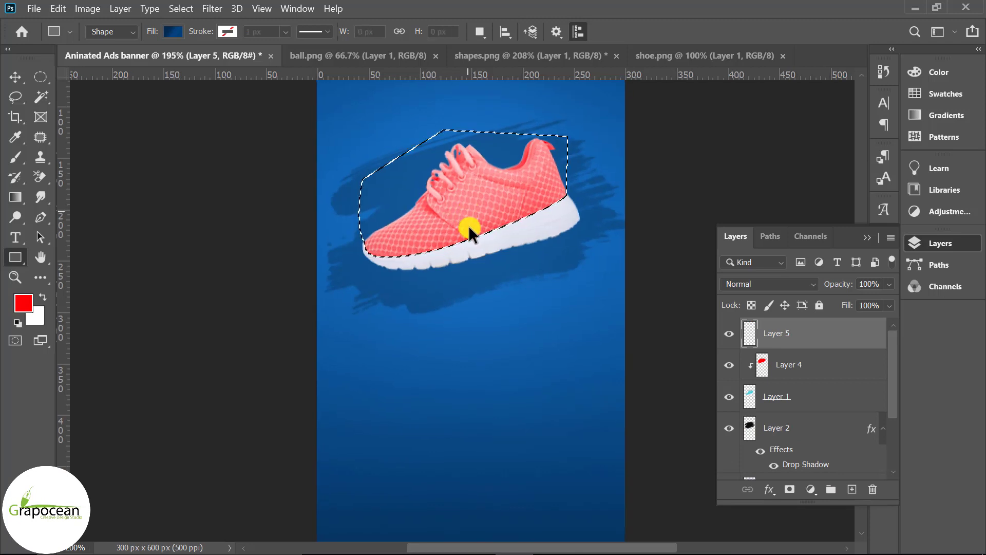
Step: Brush bright yellow over the selected shoe area on Layer 5, then deselect
{"action": "left_click_drag", "start_coordinate": [23, 156], "coordinate": [62, 158]}
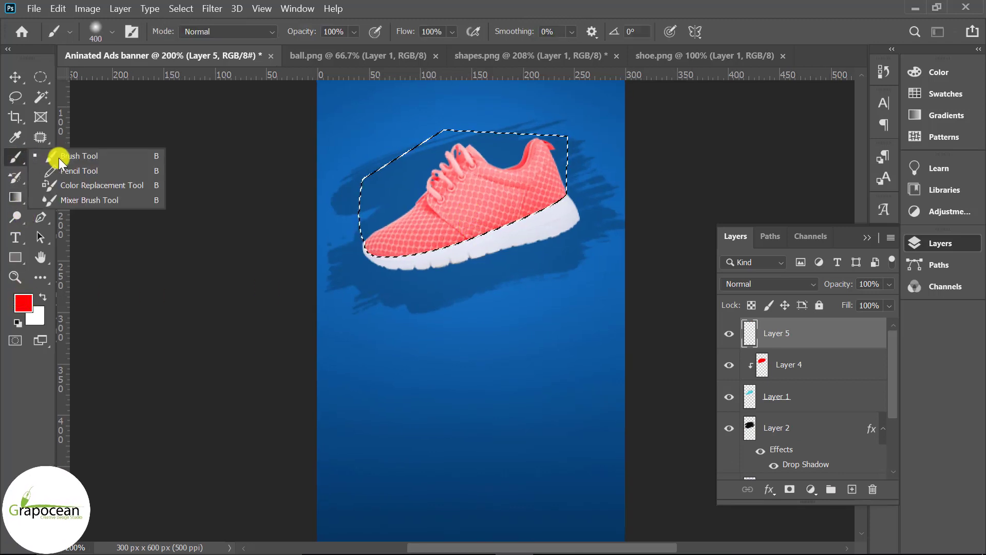
{"action": "left_click", "coordinate": [23, 302]}
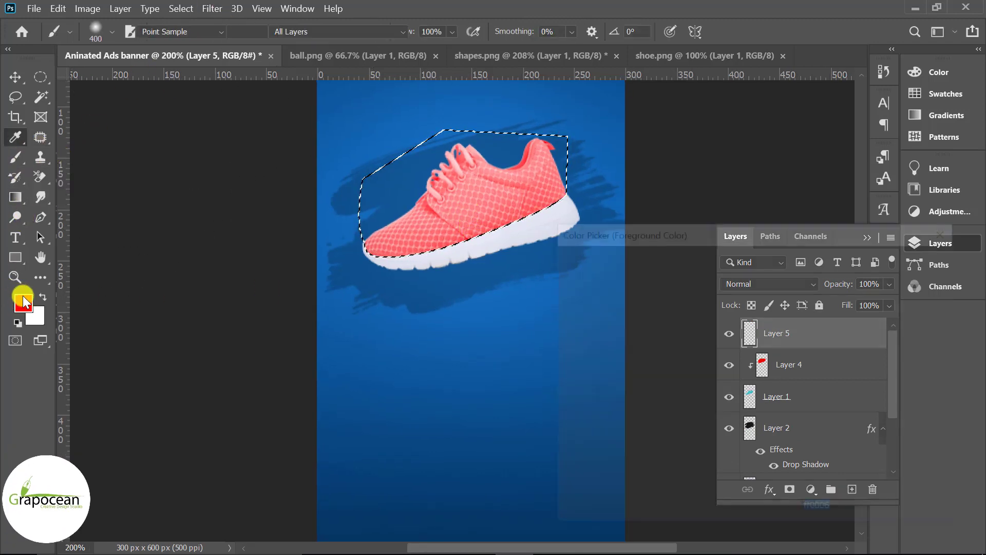
{"action": "left_click_drag", "start_coordinate": [786, 370], "coordinate": [776, 427]}
{"action": "left_click", "coordinate": [742, 341]}
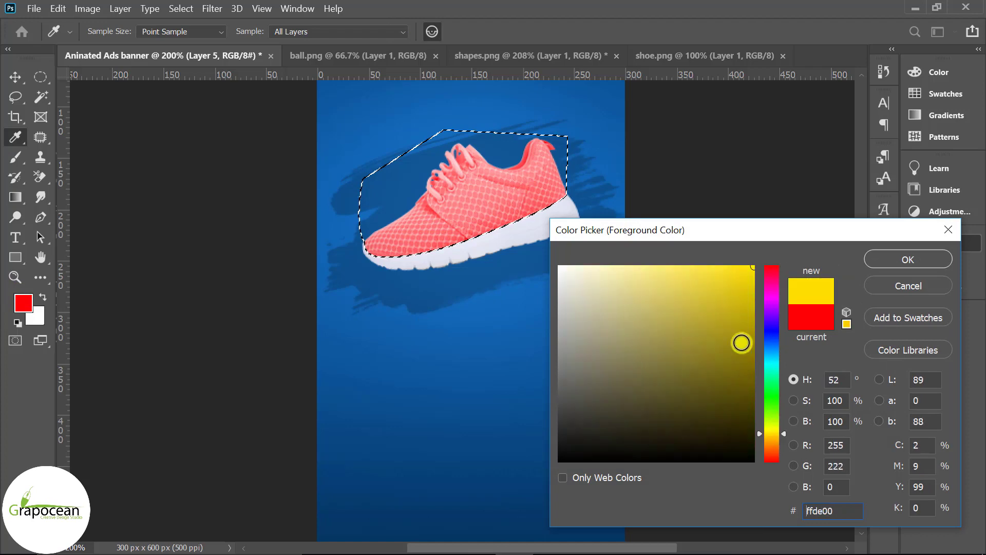
{"action": "left_click", "coordinate": [908, 259]}
{"action": "mouse_move", "coordinate": [440, 193]}
{"action": "left_mouse_down"}
{"action": "mouse_move", "coordinate": [529, 182]}
{"action": "mouse_move", "coordinate": [430, 194]}
{"action": "left_mouse_up"}
{"action": "left_click", "coordinate": [40, 78]}
{"action": "left_click", "coordinate": [614, 394]}
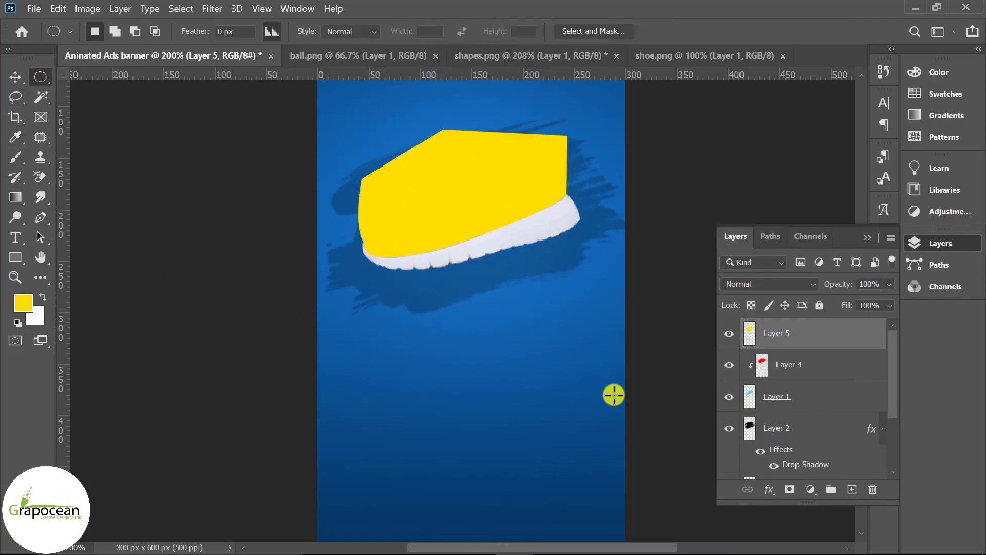
Step: Clip the yellow Layer 5 to the shoe and set its blend mode to Color
{"action": "right_click", "coordinate": [819, 345]}
{"action": "left_click", "coordinate": [700, 313]}
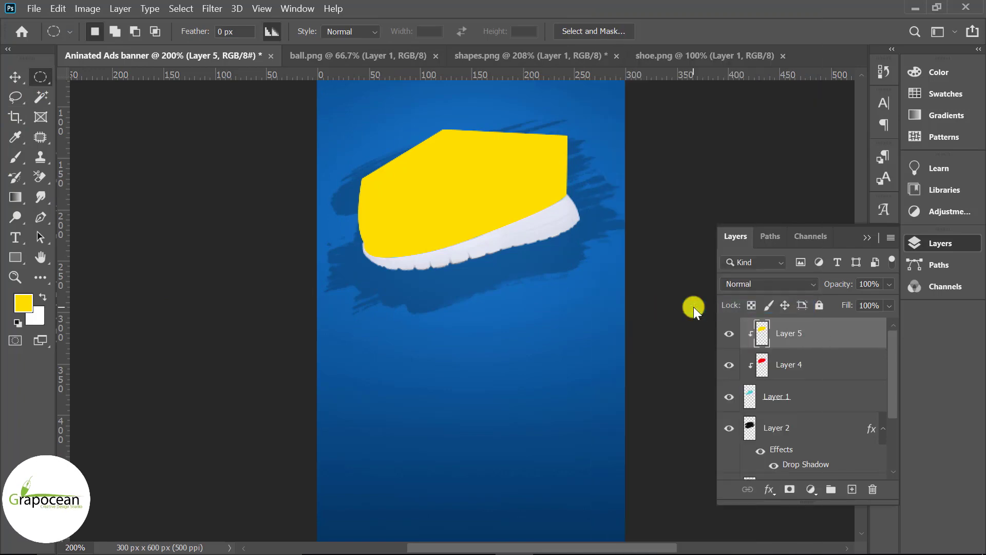
{"action": "left_click", "coordinate": [773, 291]}
{"action": "left_click", "coordinate": [790, 526]}
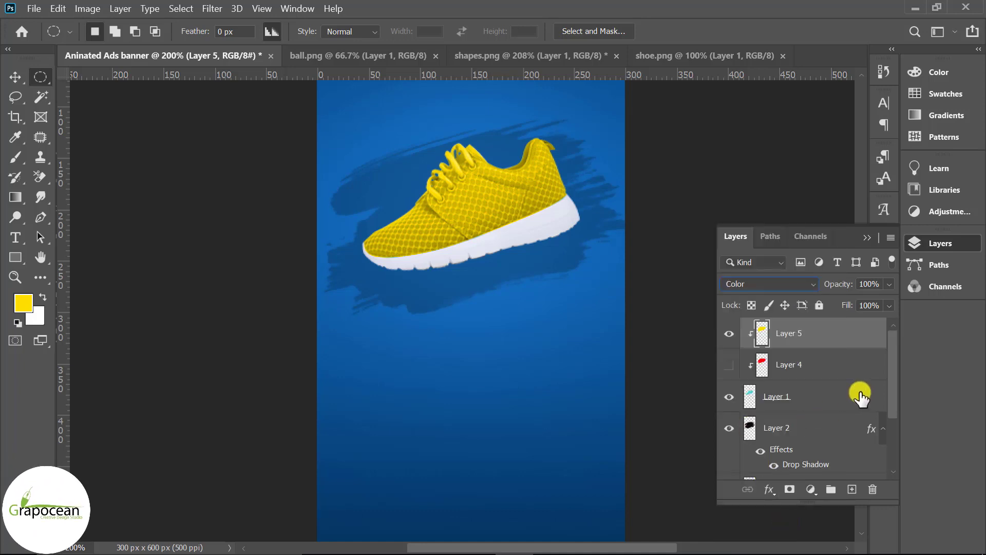
Step: Hide the yellow Layer 5 and red Layer 4 so the sneaker shows teal
{"action": "left_click", "coordinate": [729, 365]}
{"action": "left_click", "coordinate": [727, 398]}
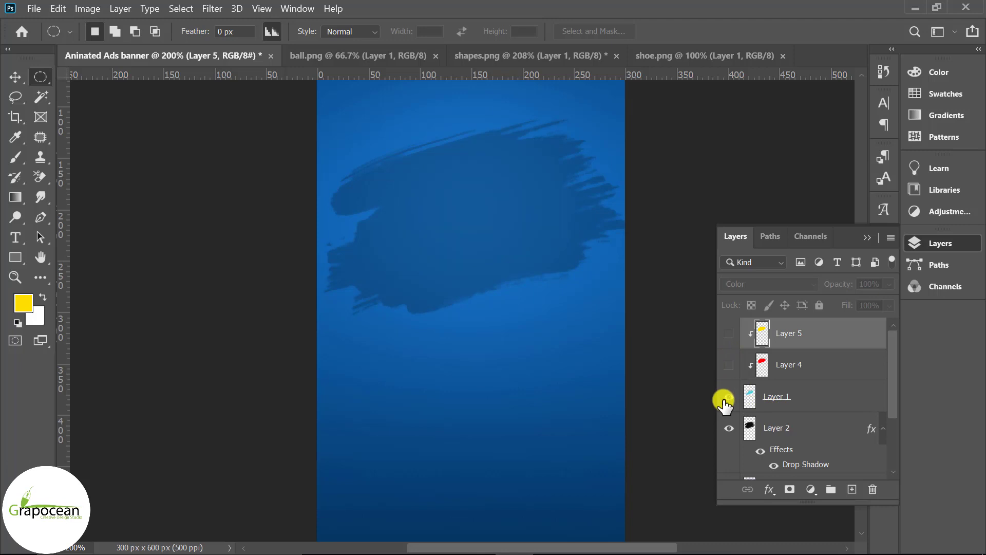
{"action": "left_click", "coordinate": [728, 397]}
{"action": "left_click", "coordinate": [729, 365]}
{"action": "key", "text": "v"}
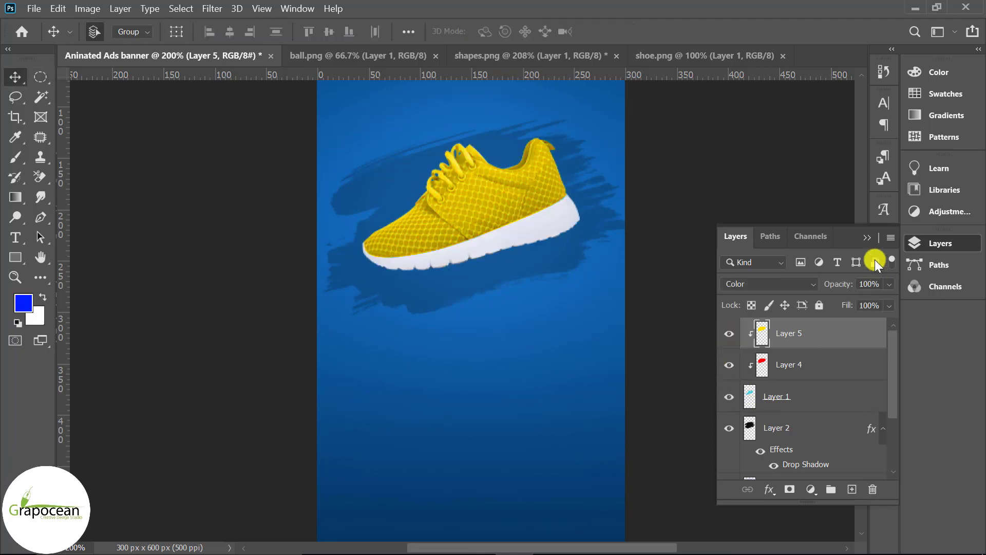
{"action": "left_click", "coordinate": [728, 334]}
{"action": "left_click", "coordinate": [729, 364]}
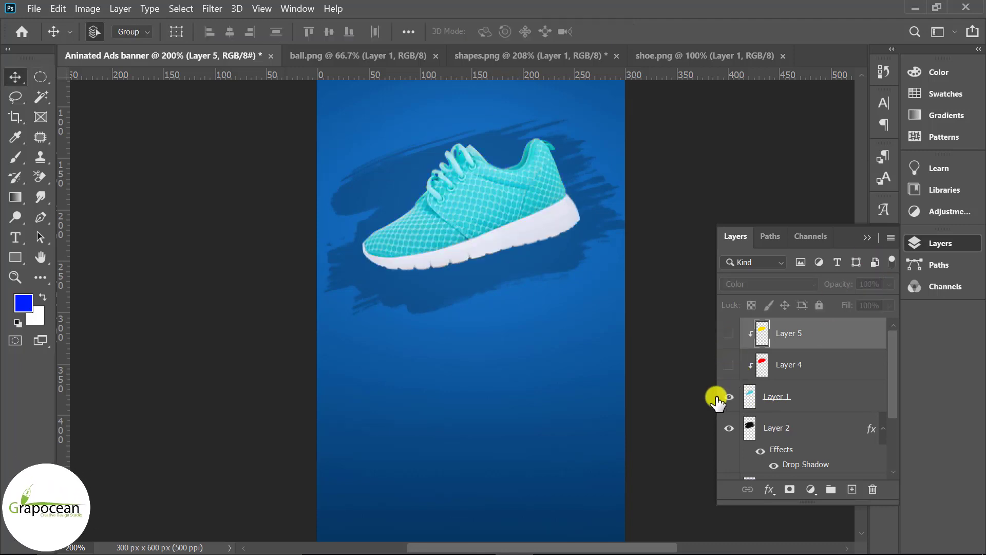
{"action": "left_click", "coordinate": [862, 238]}
{"action": "scroll", "coordinate": [575, 343], "scroll_direction": "down", "scroll_amount": 3}
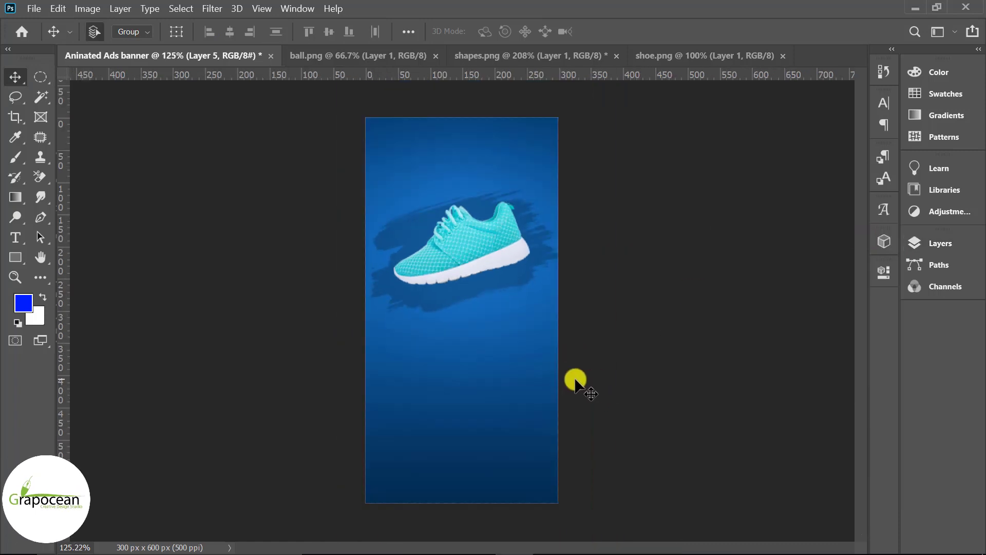
{"action": "scroll", "coordinate": [575, 381], "scroll_direction": "up", "scroll_amount": 2}
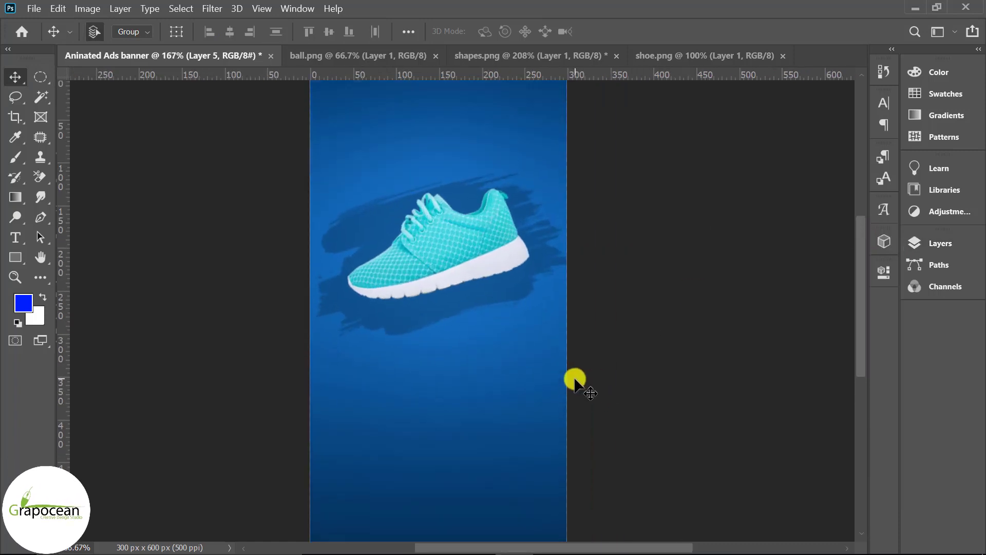
Step: Select the volleyball in ball.png with an elliptical marquee and copy it
{"action": "left_click", "coordinate": [349, 56]}
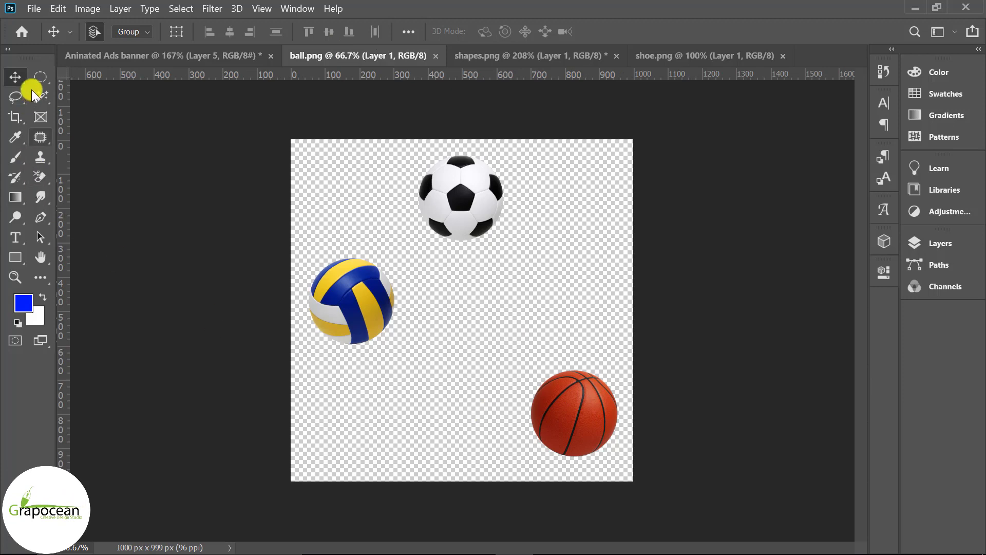
{"action": "left_click", "coordinate": [40, 77]}
{"action": "mouse_move", "coordinate": [305, 237]}
{"action": "left_mouse_down"}
{"action": "mouse_move", "coordinate": [403, 351]}
{"action": "mouse_move", "coordinate": [430, 368]}
{"action": "left_mouse_up"}
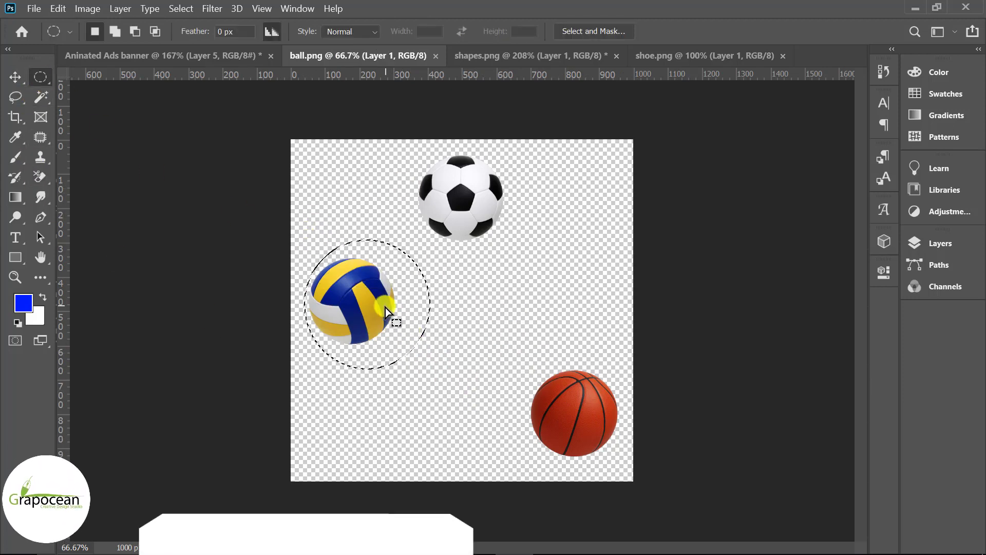
{"action": "left_click", "coordinate": [58, 9]}
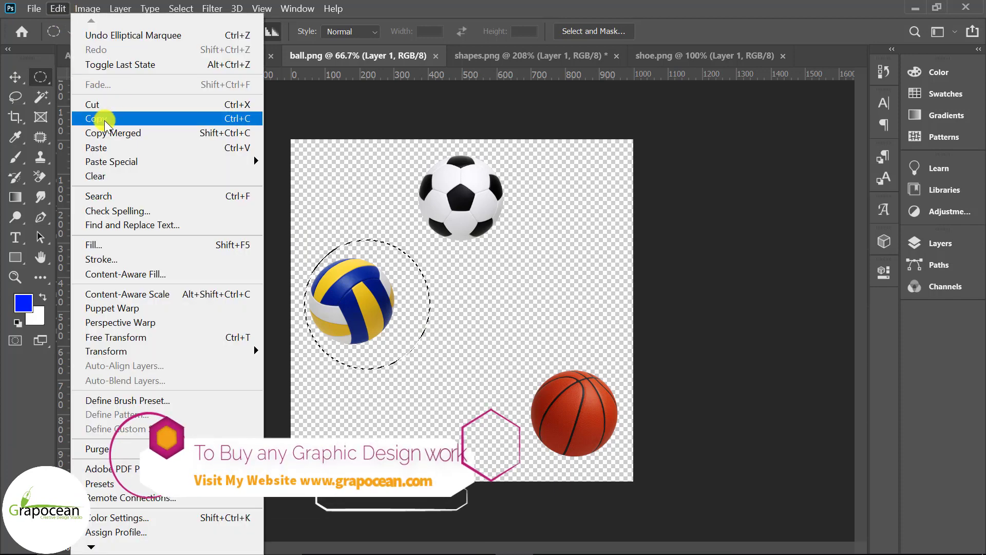
{"action": "left_click", "coordinate": [102, 119]}
Step: Paste the volleyball into the Animated Ads banner as Layer 6
{"action": "left_click", "coordinate": [175, 55]}
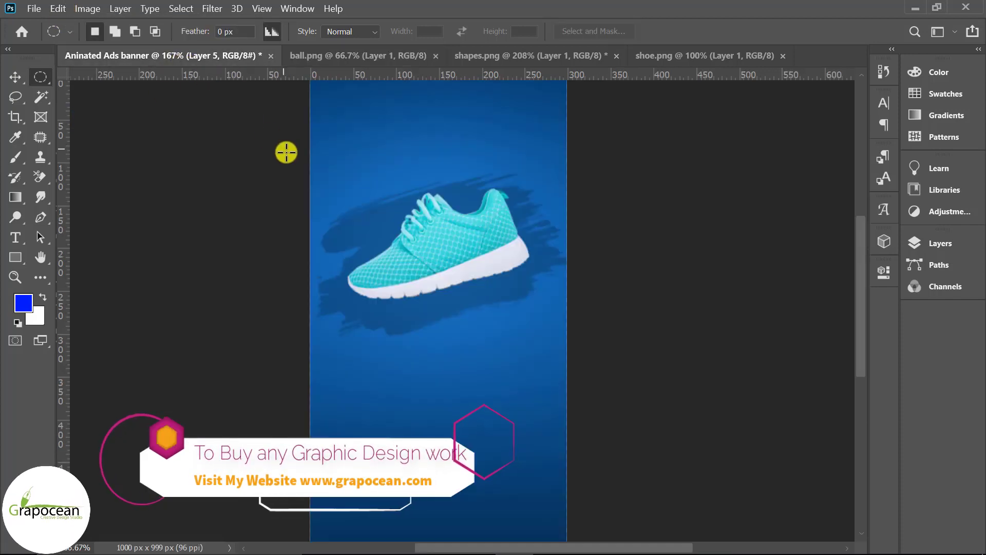
{"action": "left_click", "coordinate": [58, 9]}
{"action": "left_click", "coordinate": [128, 149]}
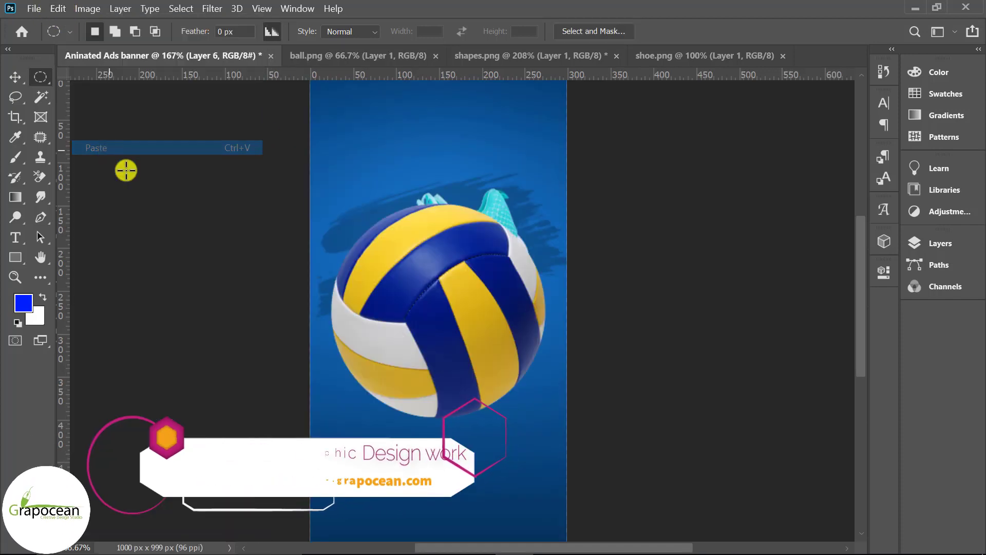
{"action": "left_click", "coordinate": [13, 78]}
Step: Scale the volleyball down and place it on the banner's left edge below the shoe
{"action": "left_click_drag", "start_coordinate": [483, 314], "coordinate": [544, 447]}
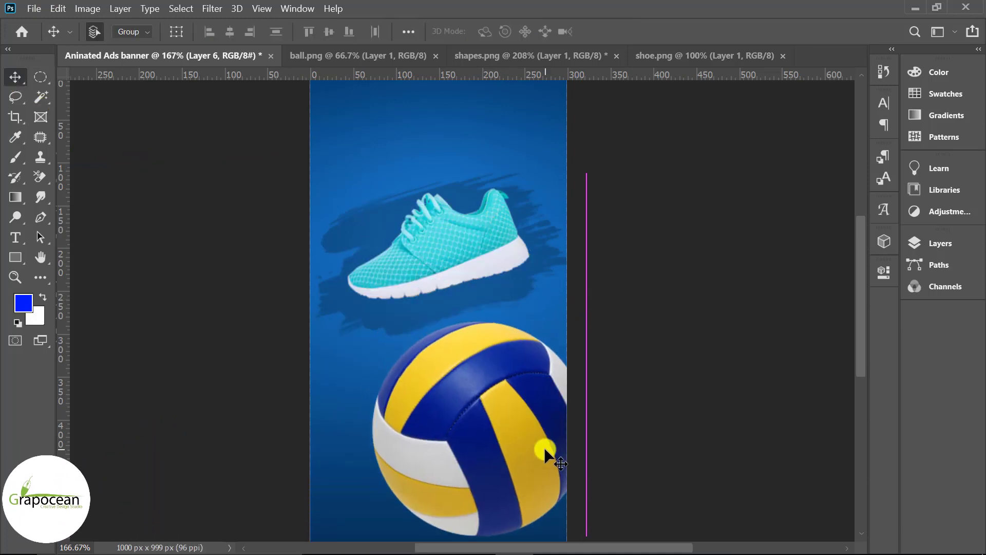
{"action": "key", "text": "ctrl+t"}
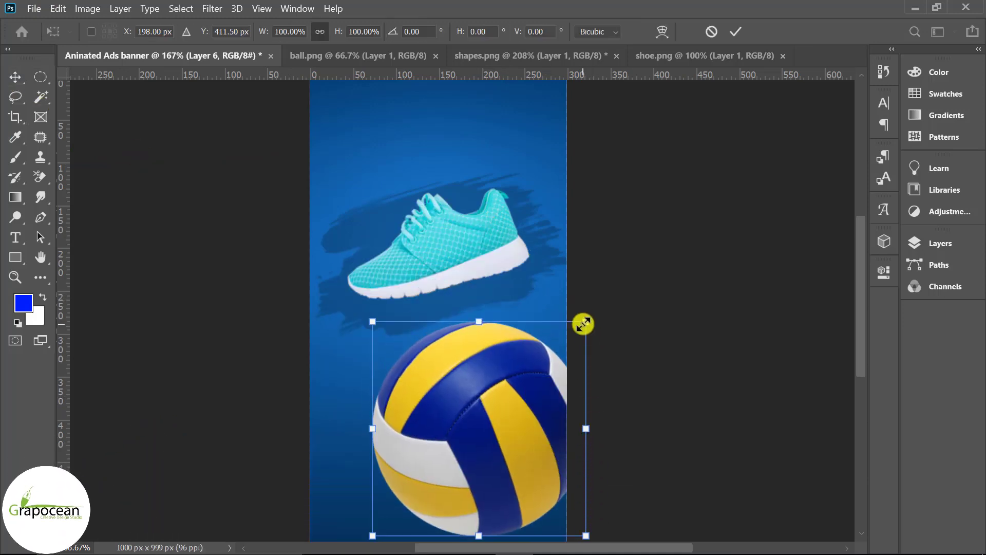
{"action": "left_click_drag", "start_coordinate": [583, 324], "coordinate": [529, 380]}
{"action": "left_click_drag", "start_coordinate": [466, 434], "coordinate": [313, 399]}
{"action": "left_click", "coordinate": [735, 31]}
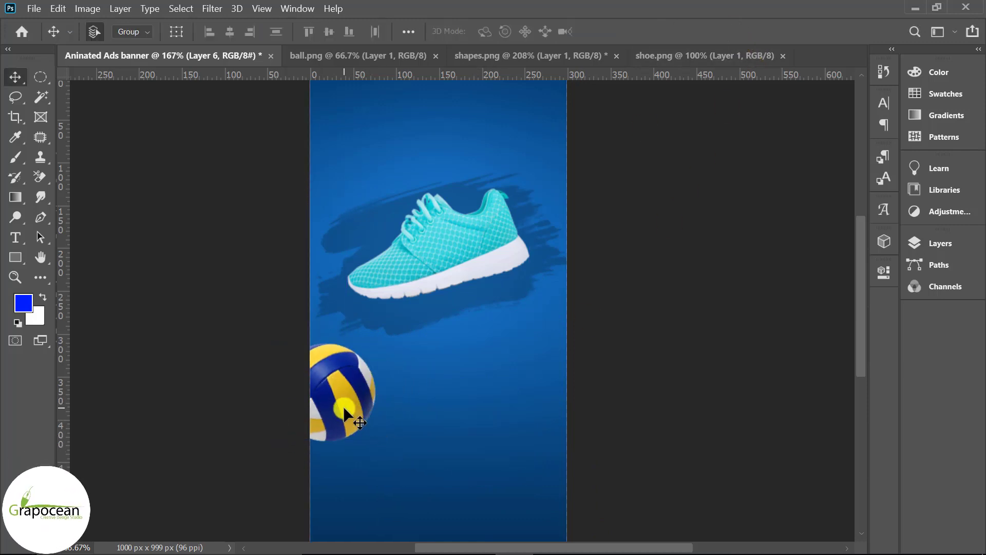
Step: Shrink the volleyball again to about three quarters of its size
{"action": "scroll", "coordinate": [553, 403], "scroll_direction": "down", "scroll_amount": 3}
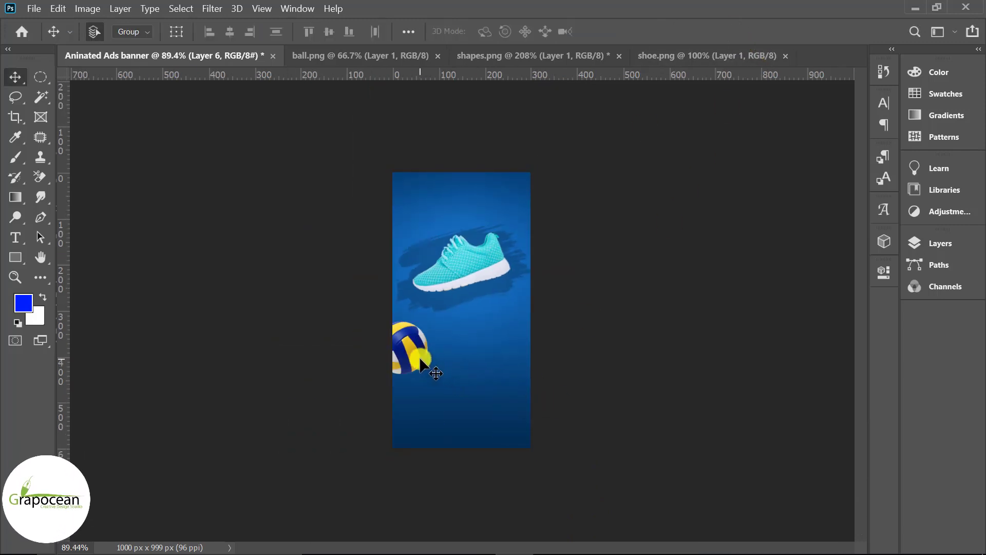
{"action": "key", "text": "ctrl+t"}
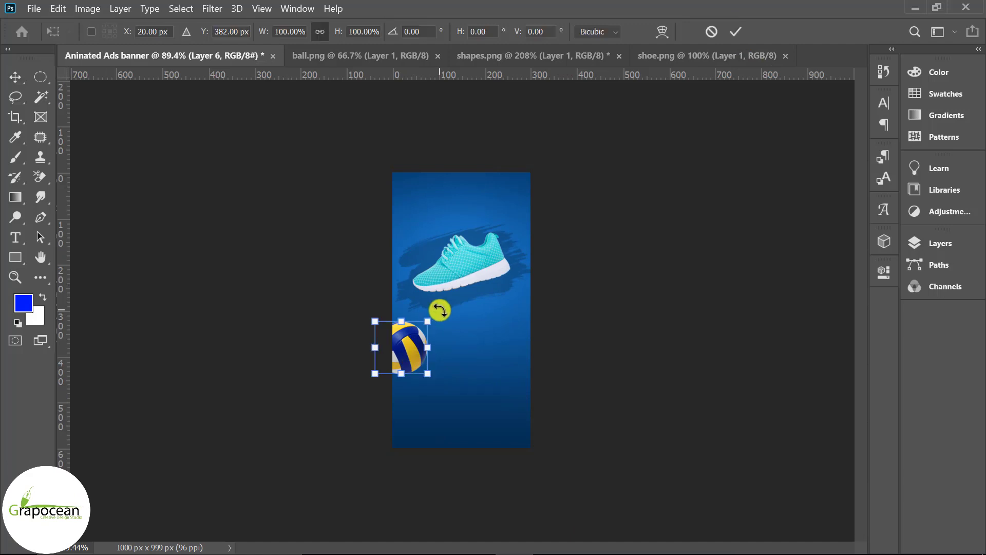
{"action": "left_click_drag", "start_coordinate": [436, 315], "coordinate": [415, 373]}
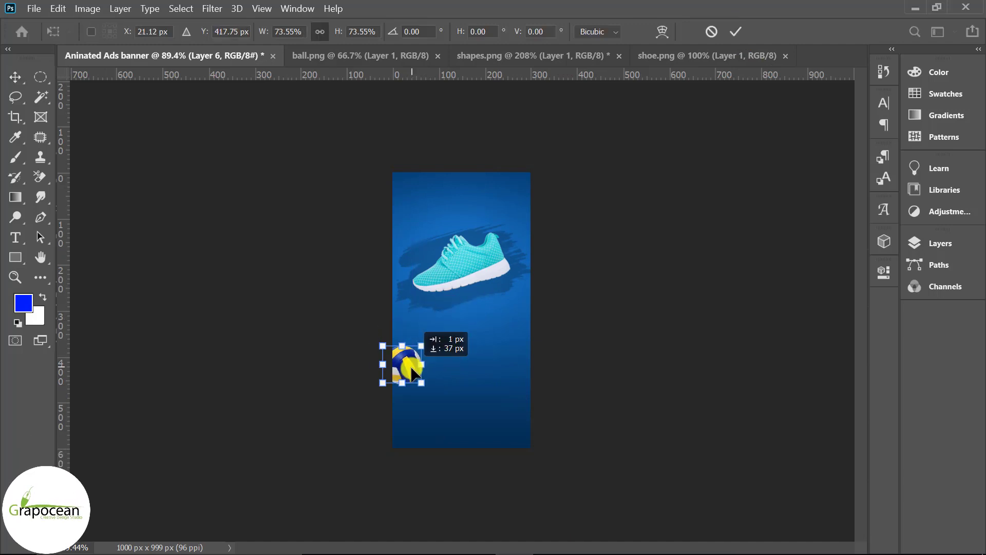
{"action": "left_click", "coordinate": [736, 31]}
{"action": "left_click", "coordinate": [940, 243]}
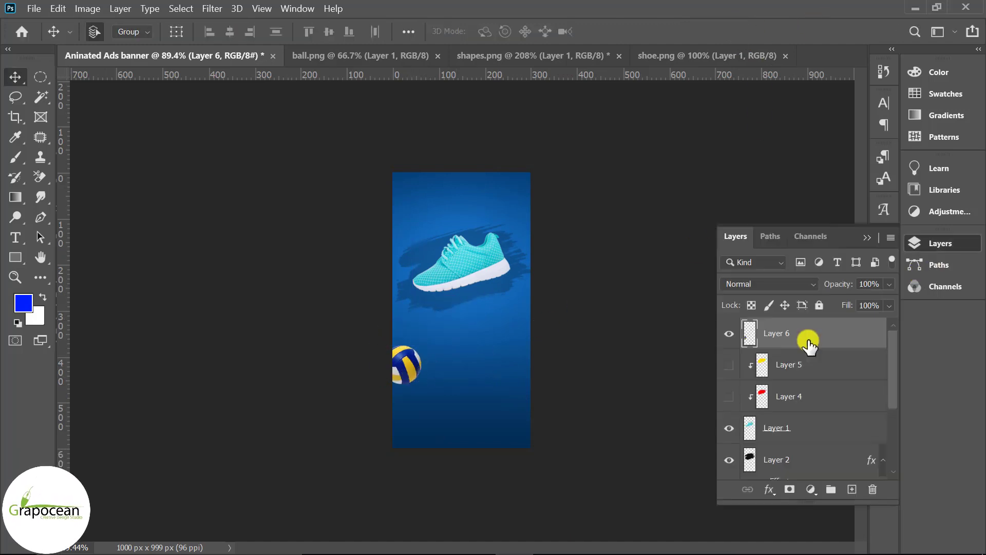
Step: Duplicate the volleyball layer and apply a horizontal Motion Blur to the copy
{"action": "key", "text": "ctrl+j"}
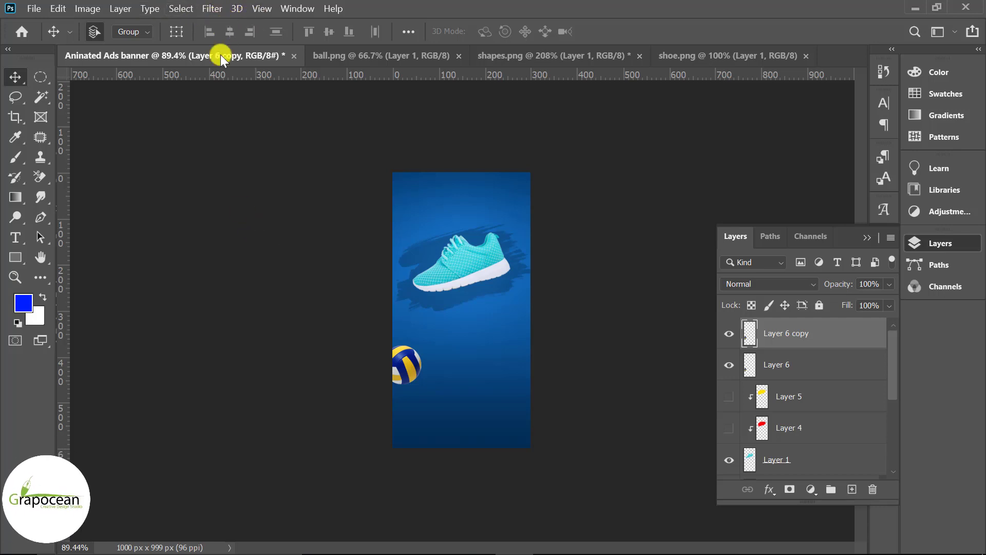
{"action": "left_click", "coordinate": [212, 9]}
{"action": "mouse_move", "coordinate": [293, 170]}
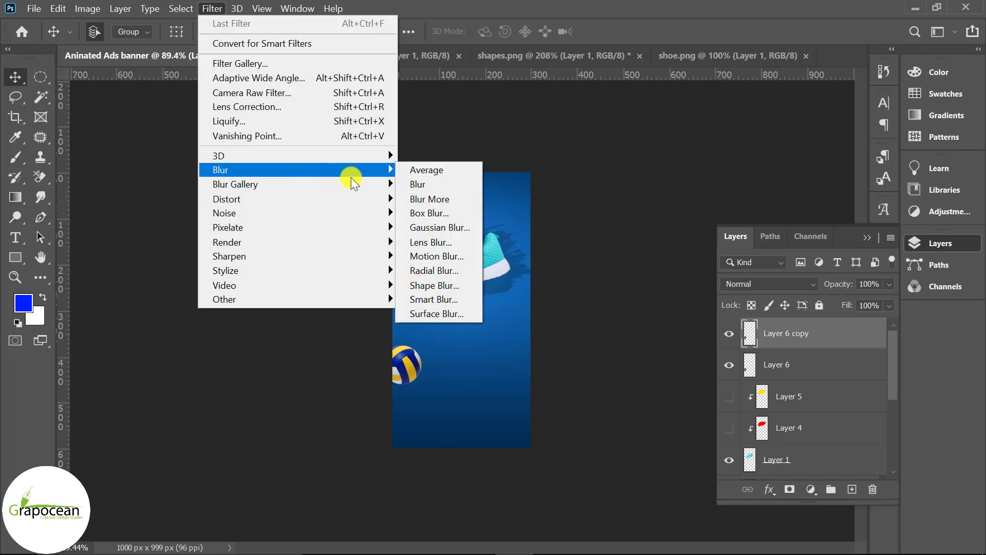
{"action": "left_click", "coordinate": [437, 256]}
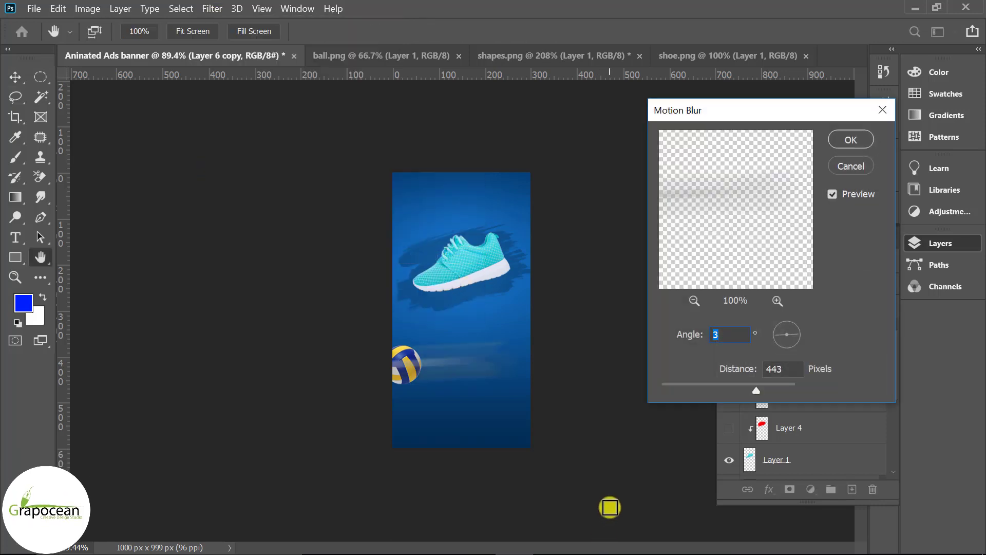
{"action": "left_click_drag", "start_coordinate": [691, 386], "coordinate": [757, 390]}
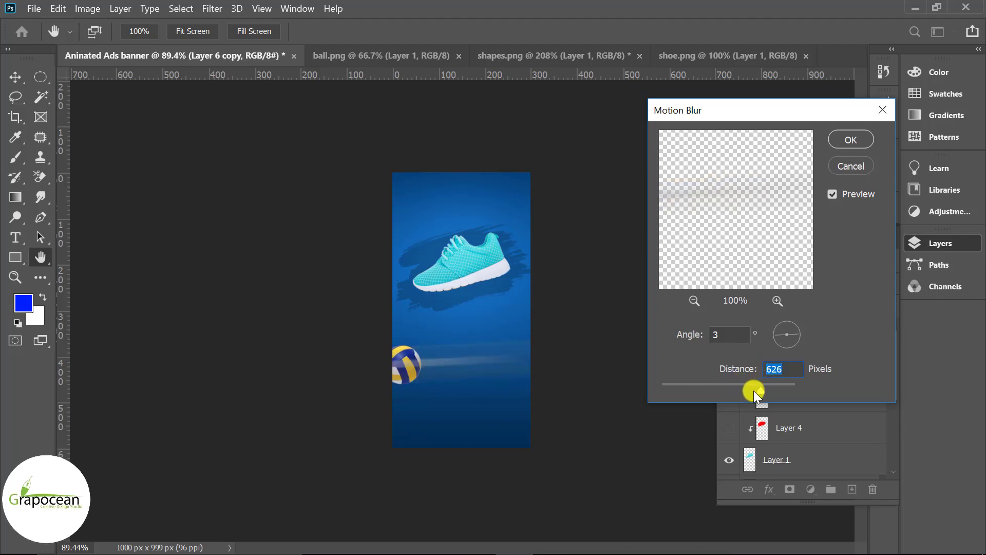
{"action": "left_click", "coordinate": [850, 139]}
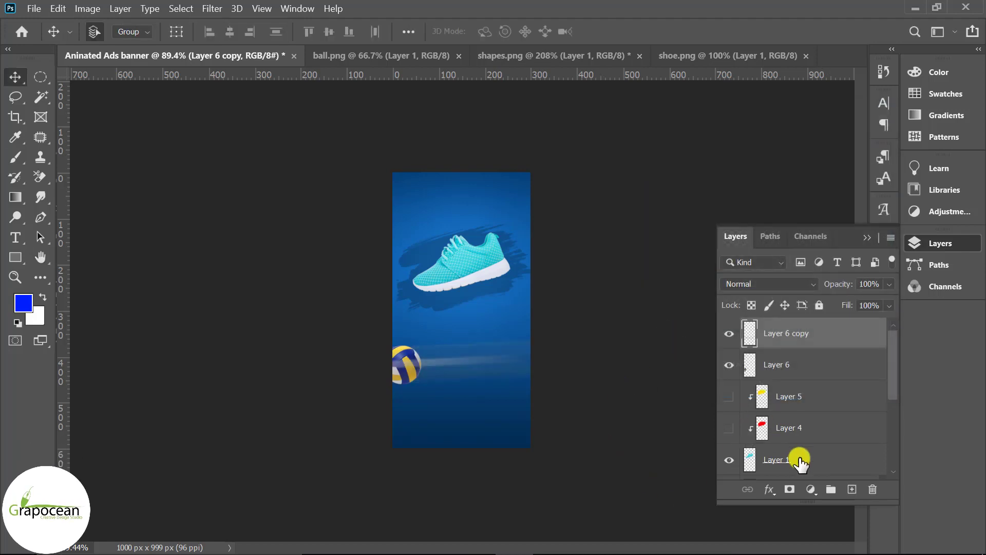
Step: Add a layer mask to the blurred copy and brush black to shorten the trail
{"action": "left_click", "coordinate": [790, 489]}
{"action": "left_click", "coordinate": [15, 157]}
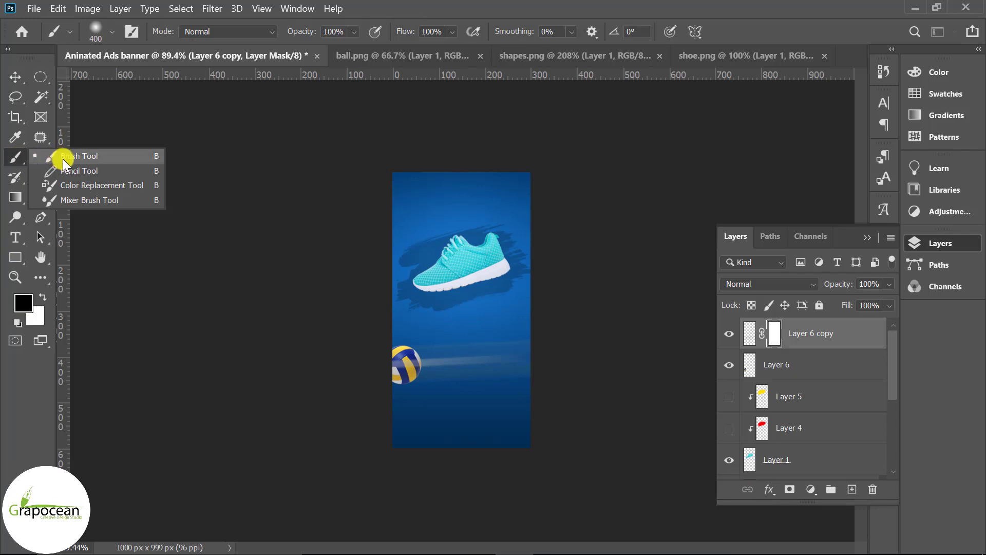
{"action": "left_click", "coordinate": [64, 157]}
{"action": "left_click_drag", "start_coordinate": [528, 364], "coordinate": [520, 370]}
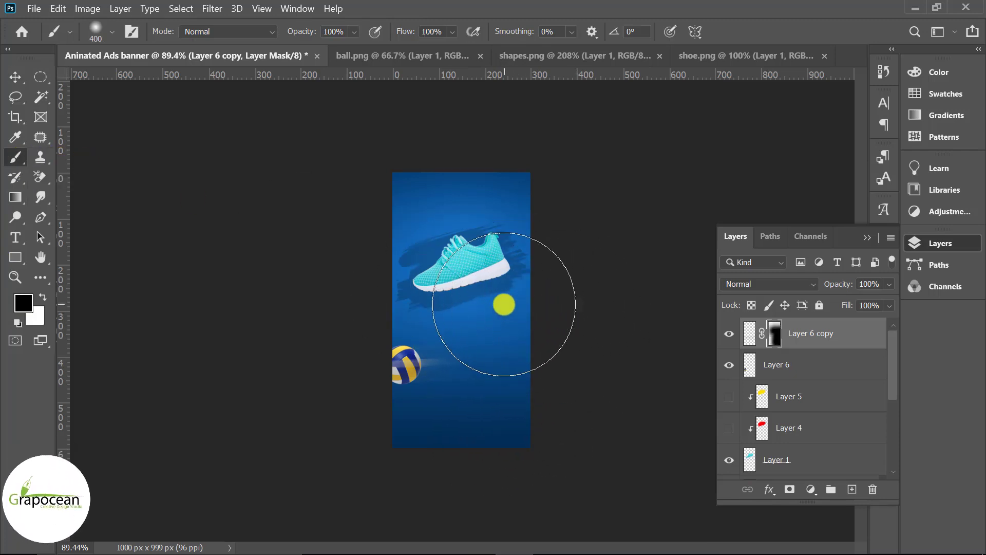
{"action": "left_click", "coordinate": [808, 376]}
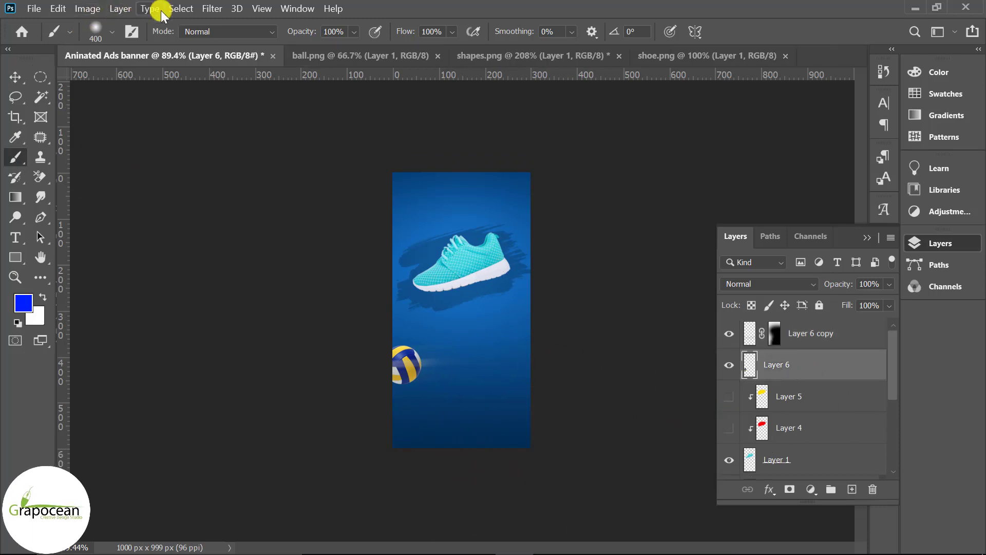
Step: Apply a low-radius Gaussian Blur to the original volleyball on Layer 6
{"action": "left_click", "coordinate": [213, 9]}
{"action": "mouse_move", "coordinate": [295, 170]}
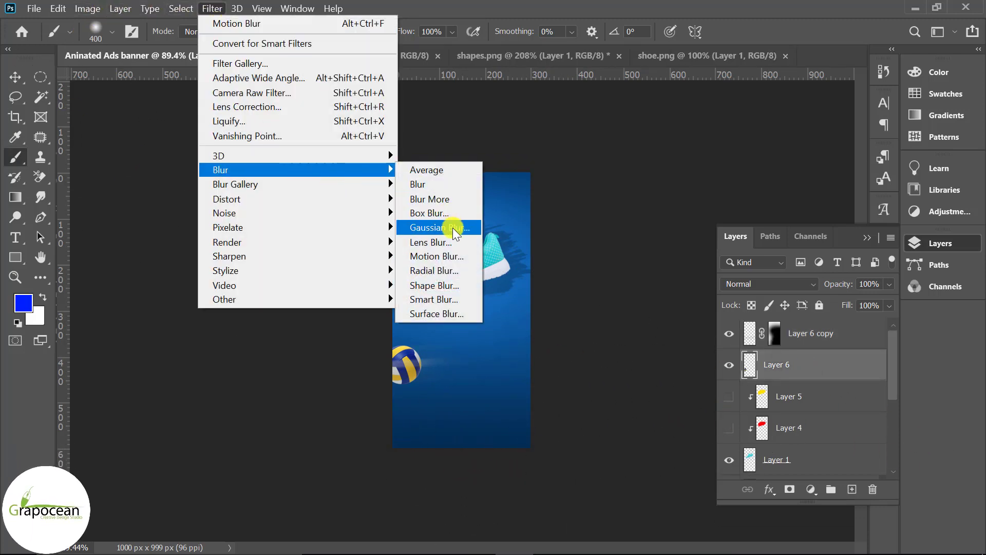
{"action": "left_click", "coordinate": [447, 224]}
{"action": "left_click_drag", "start_coordinate": [710, 387], "coordinate": [695, 385]}
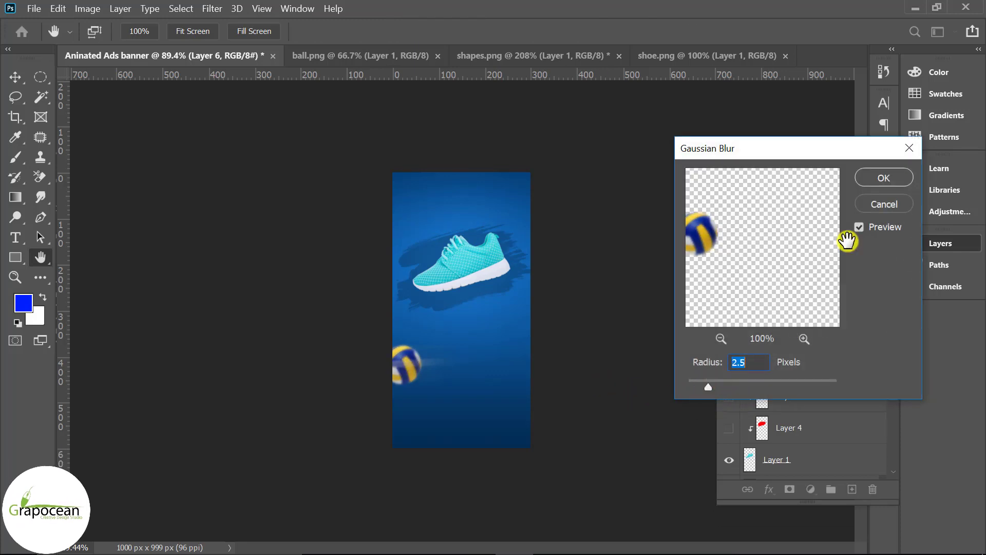
{"action": "left_click", "coordinate": [901, 204]}
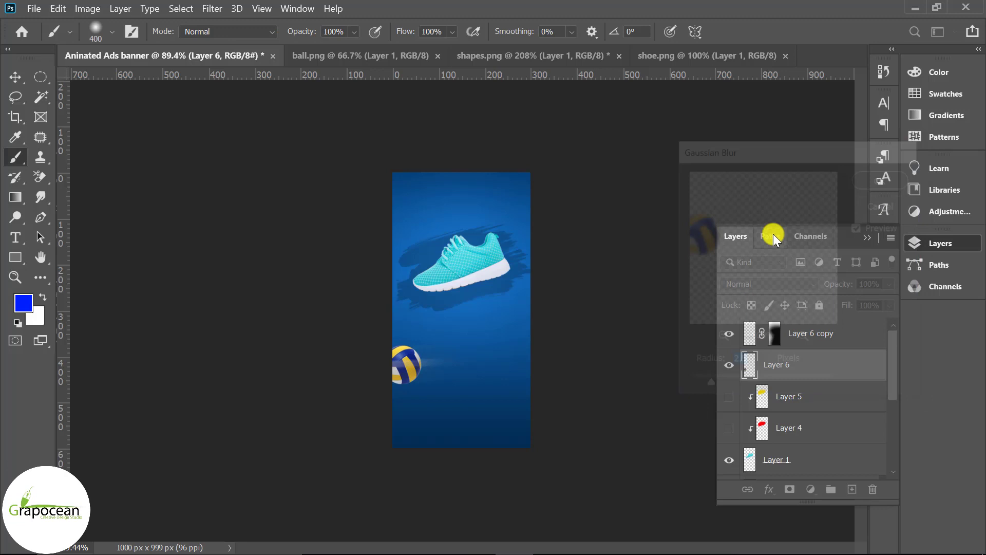
{"action": "left_click", "coordinate": [181, 9]}
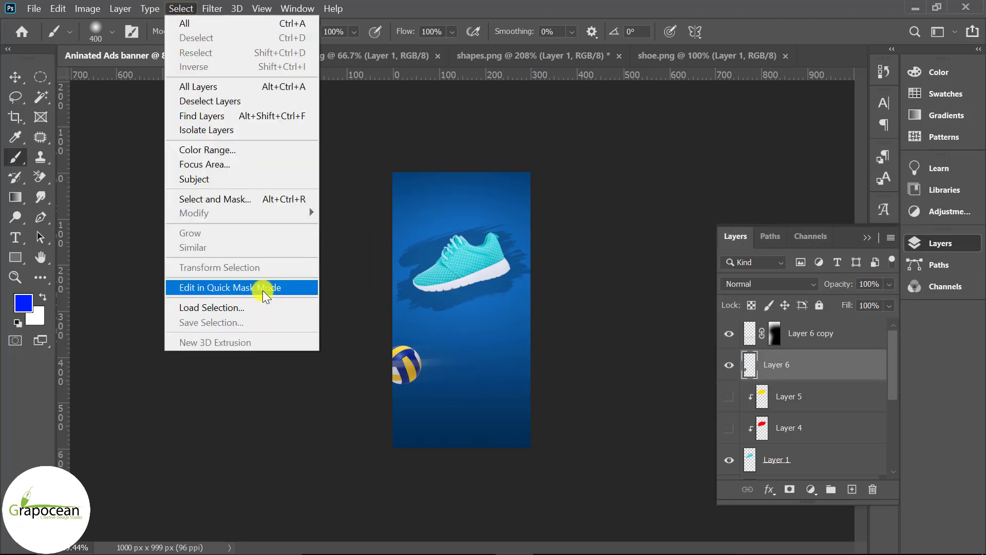
Step: Add a light Motion Blur at 3° and 5 pixels to the volleyball
{"action": "left_click", "coordinate": [212, 9]}
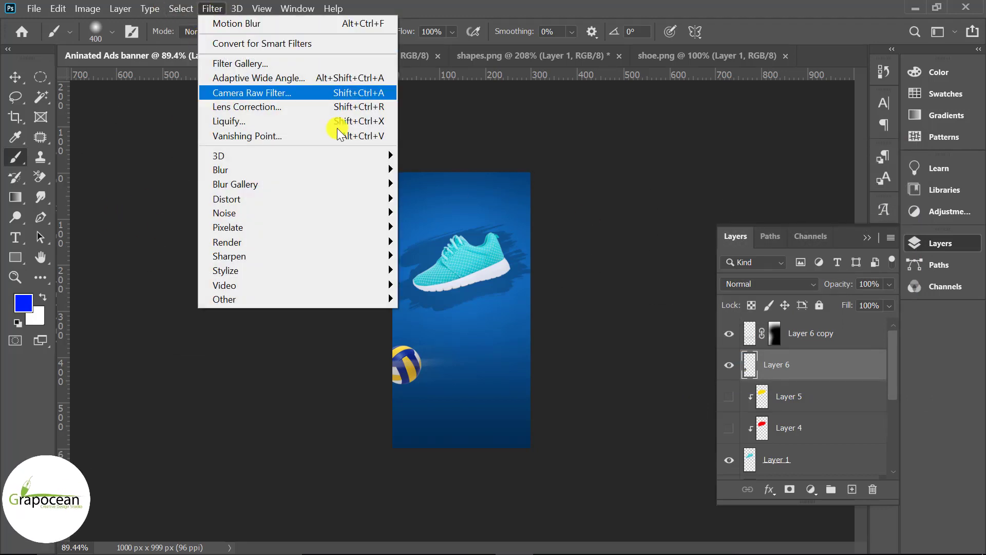
{"action": "mouse_move", "coordinate": [297, 170]}
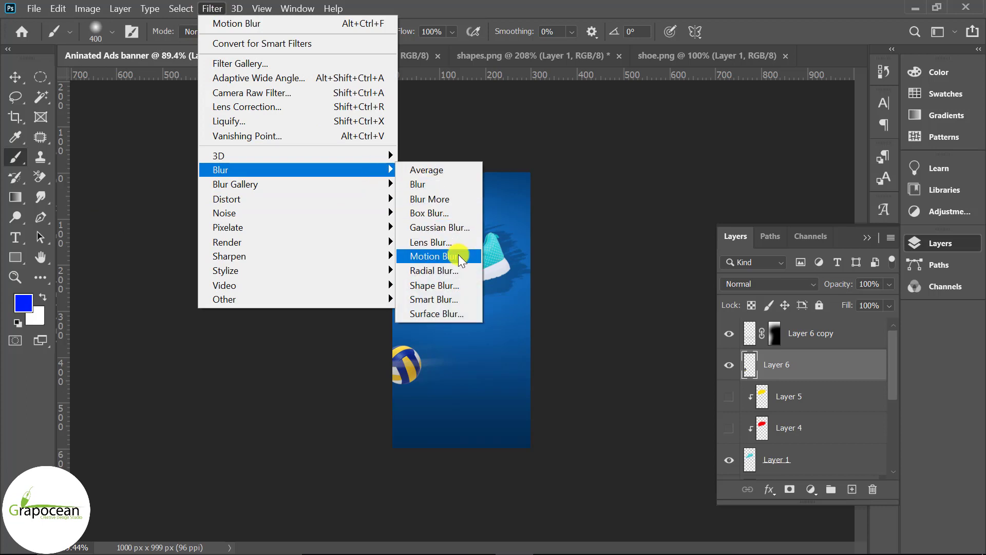
{"action": "left_click", "coordinate": [432, 258]}
{"action": "left_click_drag", "start_coordinate": [761, 391], "coordinate": [674, 386]}
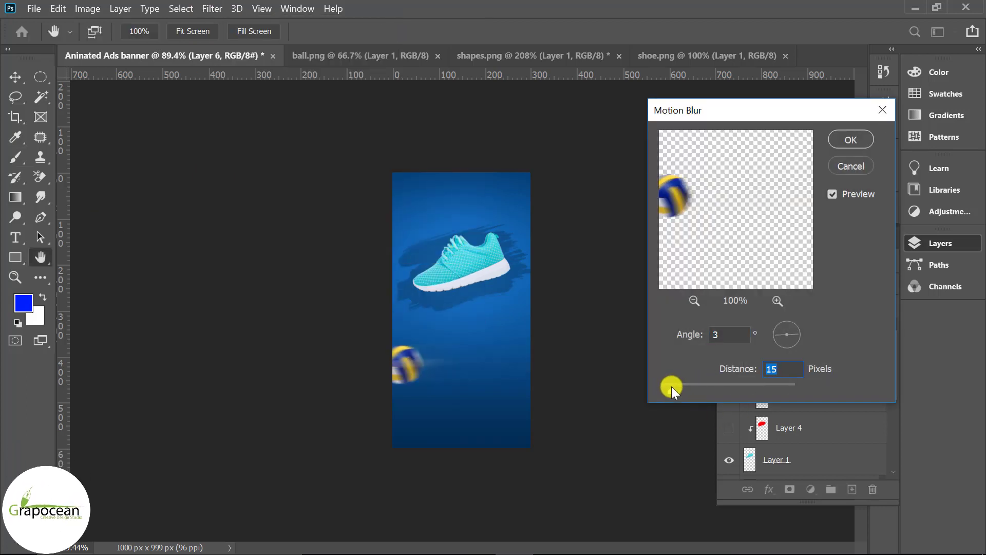
{"action": "left_click_drag", "start_coordinate": [667, 386], "coordinate": [665, 390]}
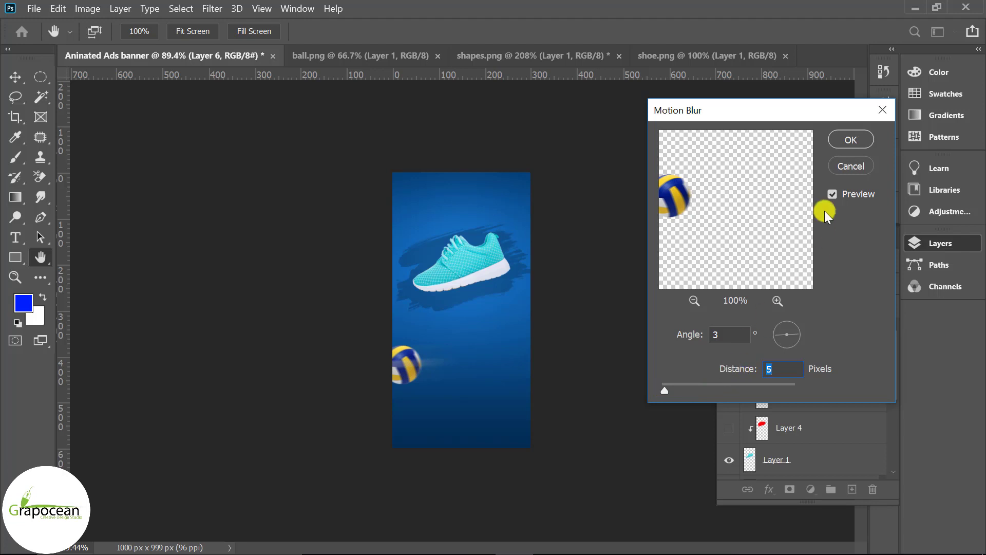
{"action": "left_click", "coordinate": [855, 144]}
{"action": "key", "text": "b"}
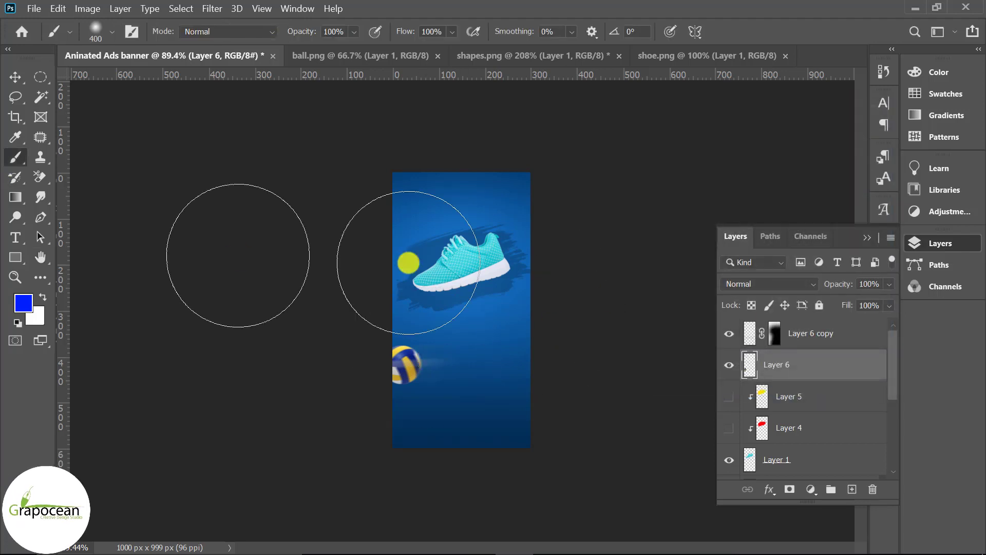
Step: Rotate the ball and its trail together 42° and seat them at the banner's left edge
{"action": "left_click", "coordinate": [831, 337], "text": "shift"}
{"action": "key", "text": "ctrl+t"}
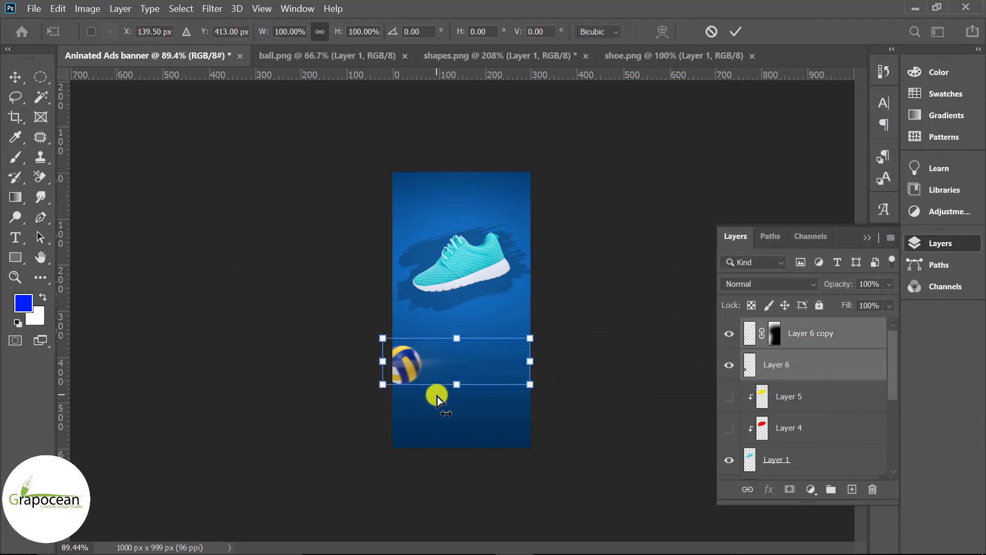
{"action": "left_click_drag", "start_coordinate": [529, 387], "coordinate": [511, 391]}
{"action": "left_click_drag", "start_coordinate": [451, 375], "coordinate": [438, 375]}
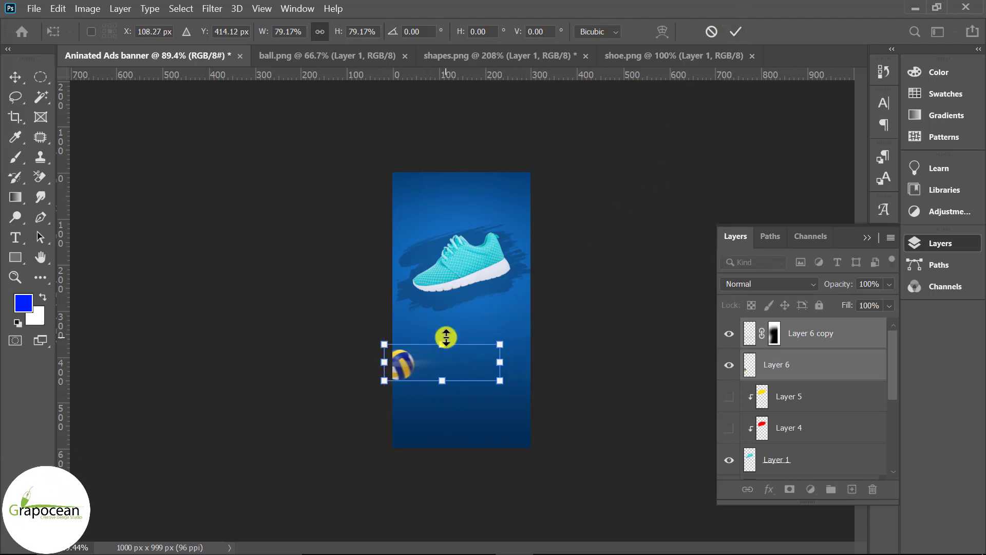
{"action": "left_click_drag", "start_coordinate": [417, 365], "coordinate": [415, 346]}
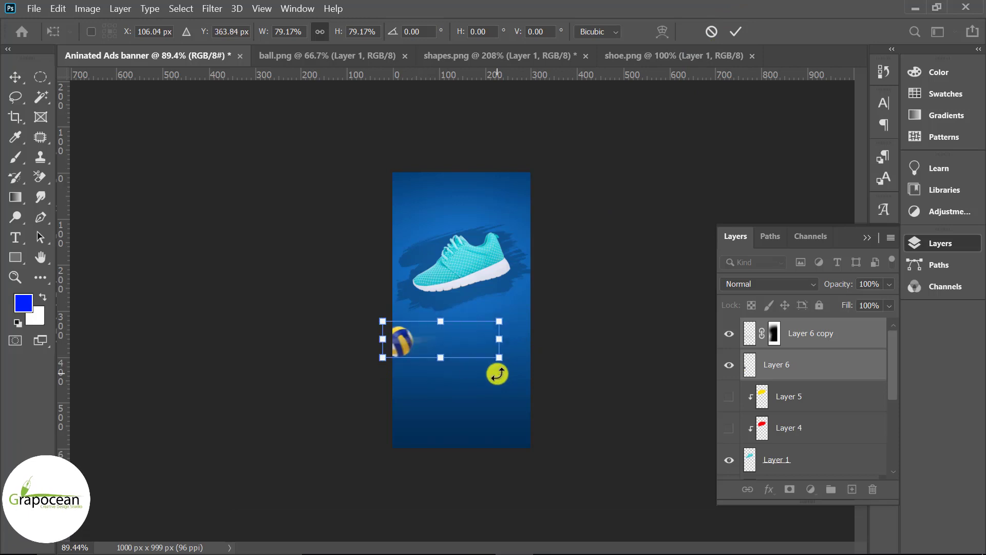
{"action": "left_click_drag", "start_coordinate": [496, 370], "coordinate": [466, 423]}
{"action": "left_click_drag", "start_coordinate": [438, 360], "coordinate": [431, 380]}
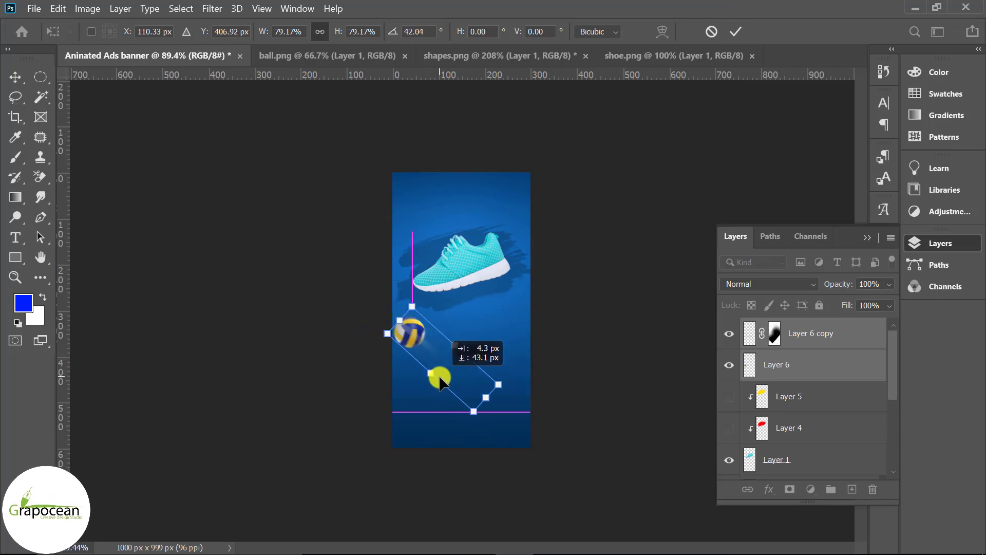
{"action": "key", "text": "shift+Left"}
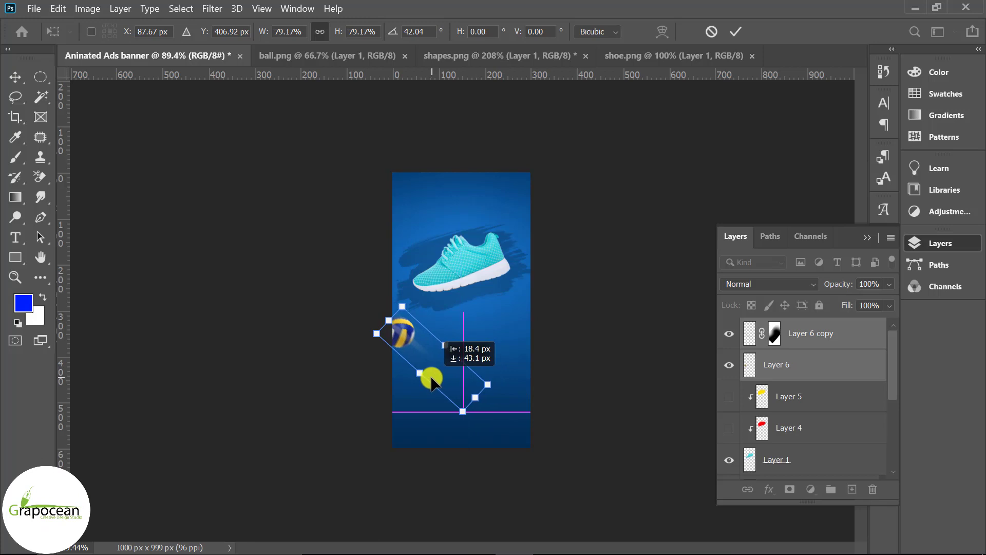
{"action": "left_click_drag", "start_coordinate": [432, 380], "coordinate": [429, 260]}
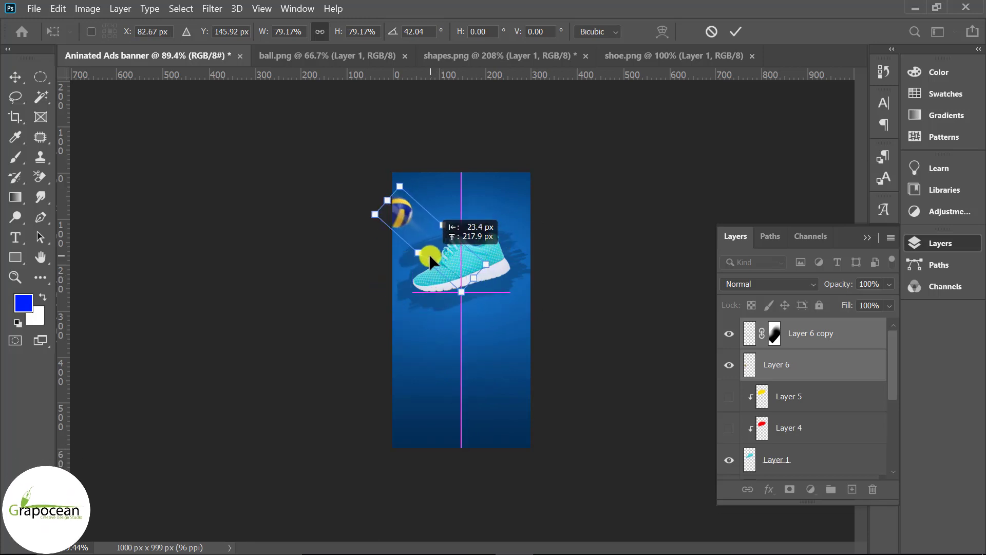
{"action": "left_click_drag", "start_coordinate": [410, 227], "coordinate": [407, 356]}
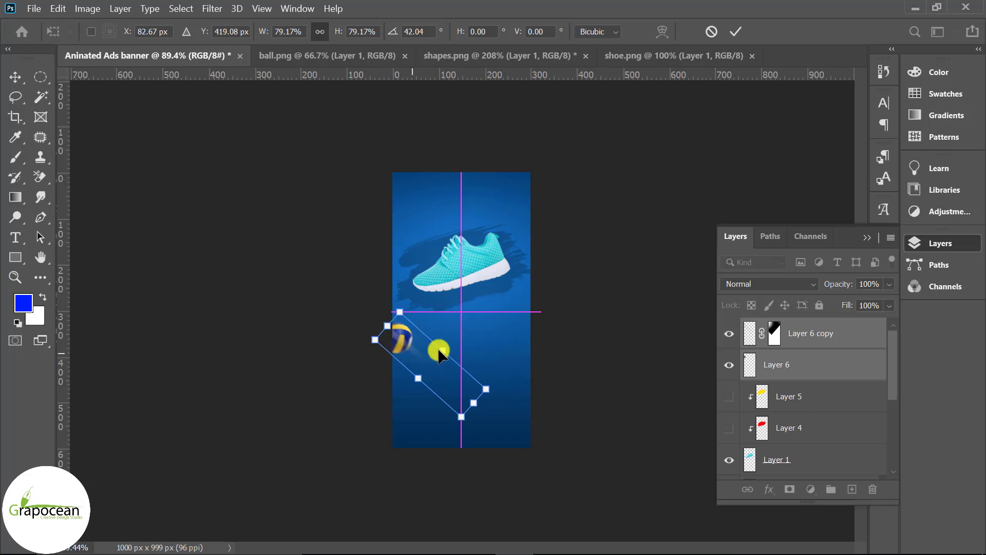
{"action": "left_click", "coordinate": [735, 31]}
{"action": "left_click", "coordinate": [15, 77]}
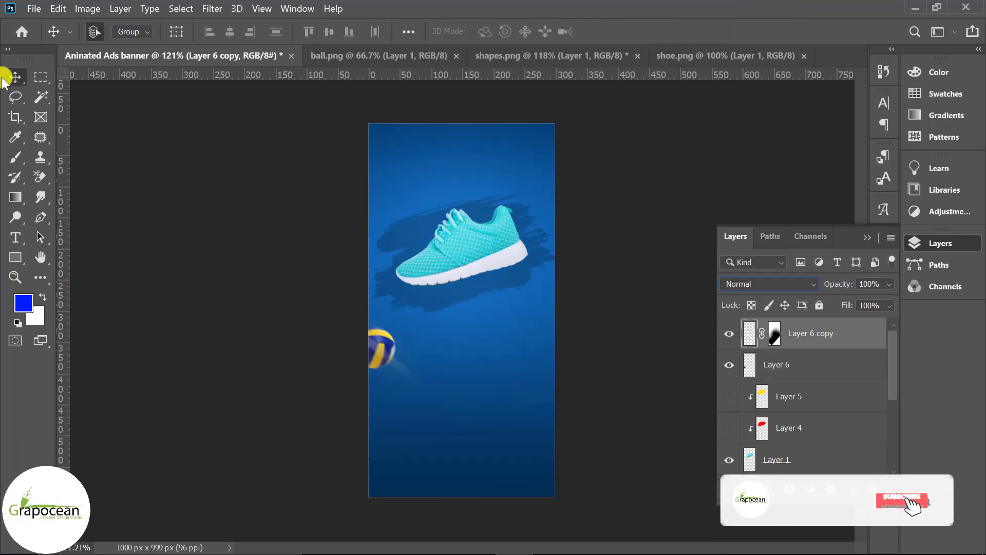
Step: Type the 'Sports' headline and move it under the sneaker
{"action": "left_click", "coordinate": [867, 238]}
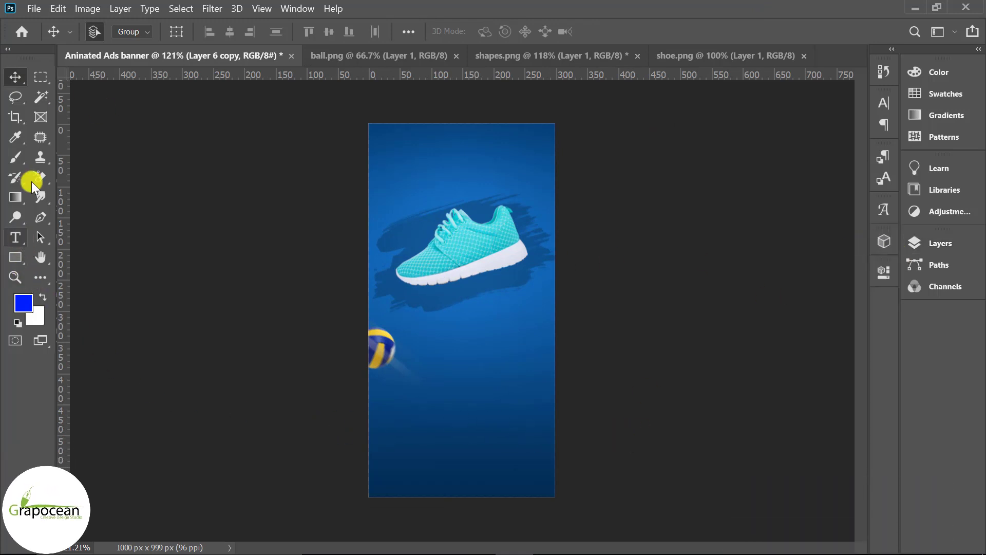
{"action": "key", "text": "t"}
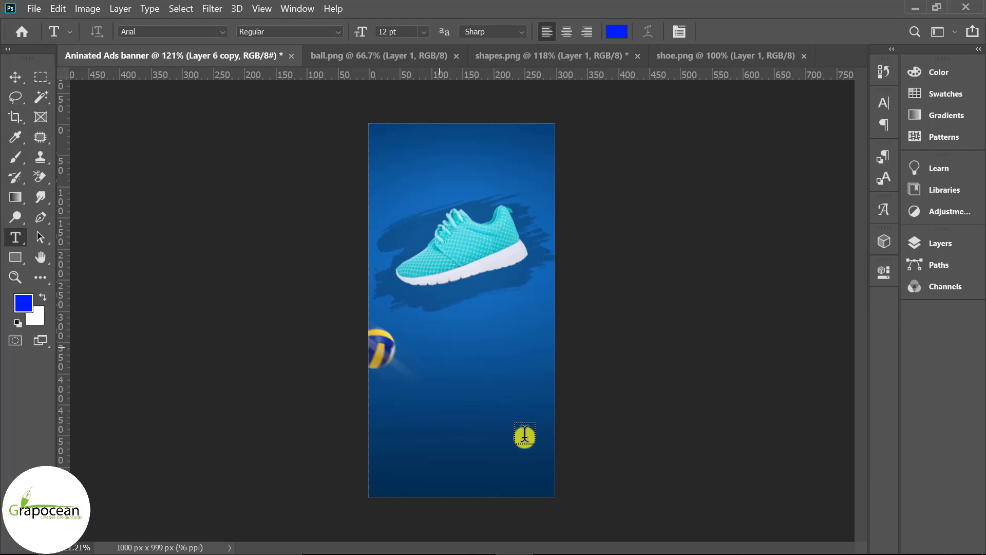
{"action": "key", "text": "BackSpace"}
{"action": "type", "text": "Spor"}
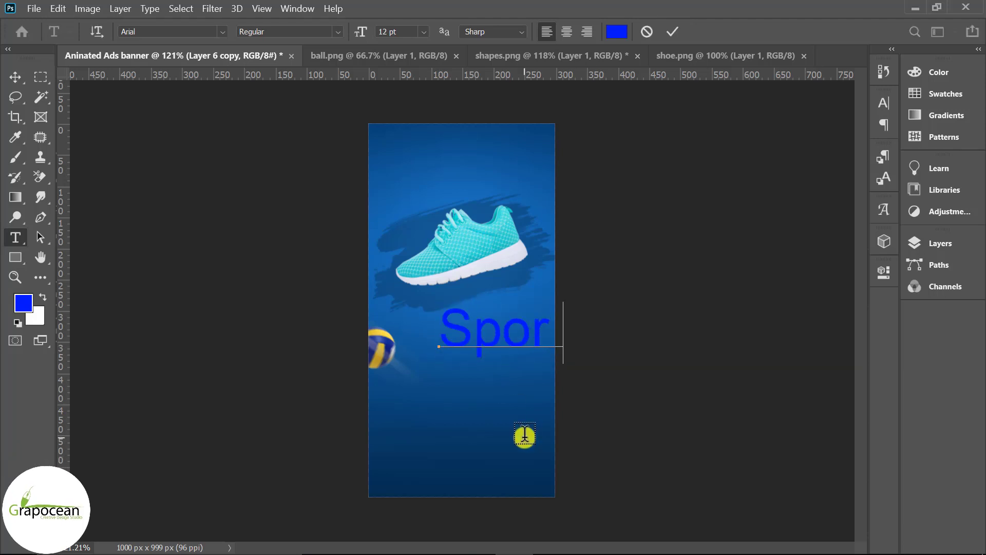
{"action": "type", "text": "t"}
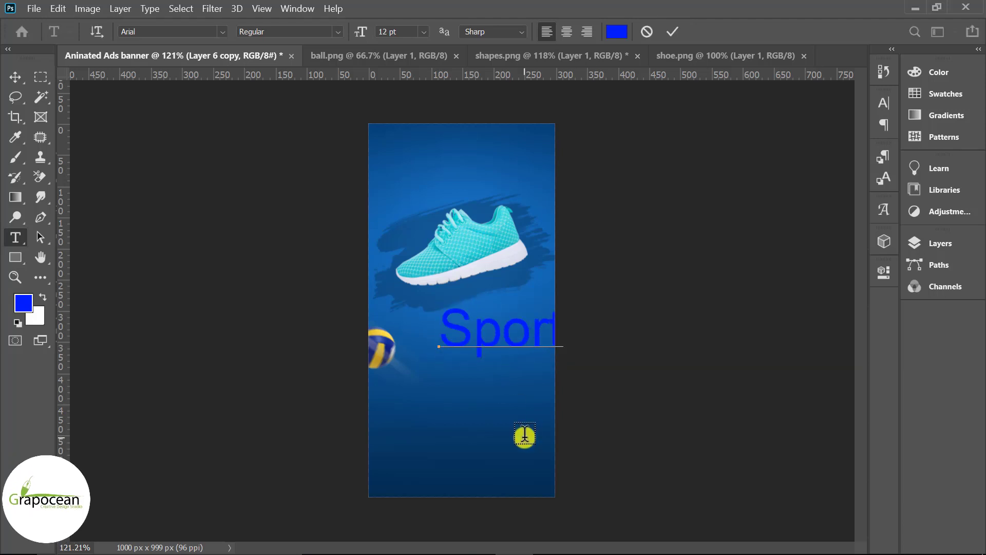
{"action": "left_click", "coordinate": [15, 77]}
{"action": "left_click_drag", "start_coordinate": [528, 337], "coordinate": [479, 344]}
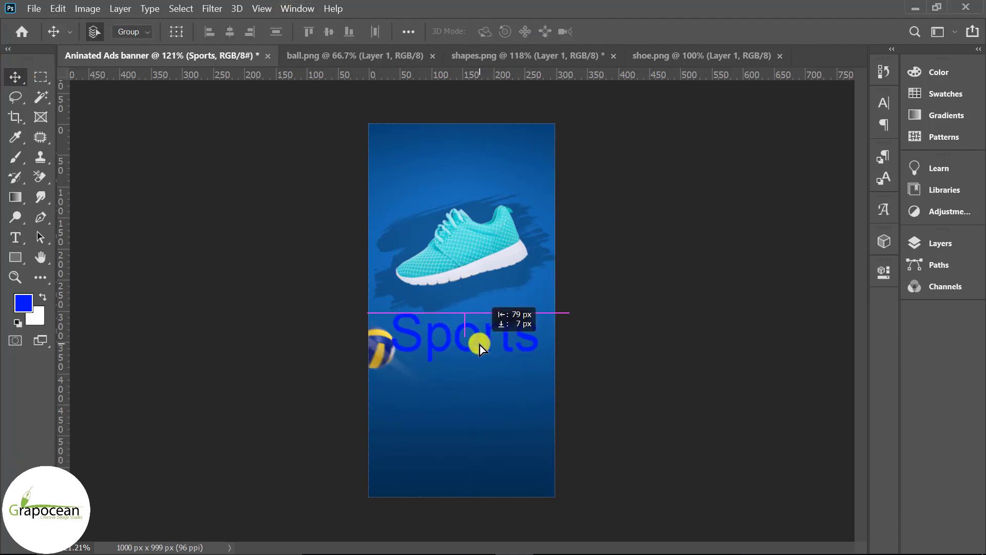
Step: Set the Sports text to 7 pt Bree Serif and centre it across the banner
{"action": "left_click", "coordinate": [15, 238]}
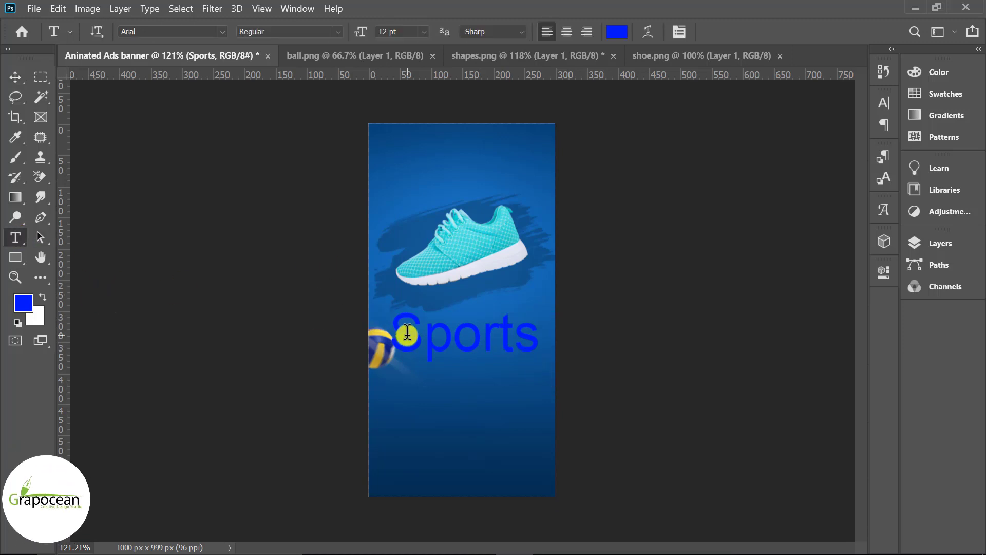
{"action": "left_click_drag", "start_coordinate": [378, 322], "coordinate": [712, 372]}
{"action": "left_click_drag", "start_coordinate": [361, 31], "coordinate": [360, 36]}
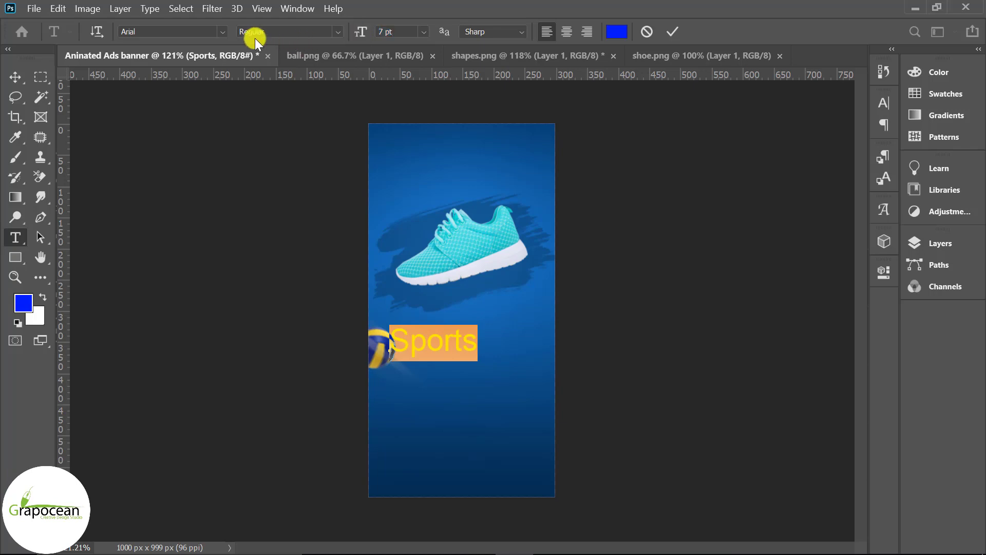
{"action": "left_click", "coordinate": [224, 31]}
{"action": "left_click", "coordinate": [223, 33]}
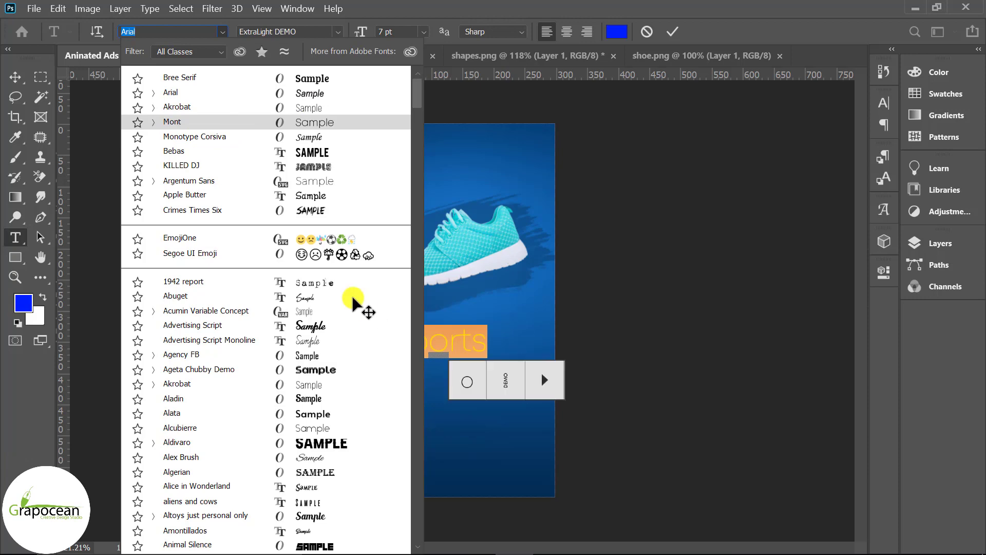
{"action": "key", "text": "Escape"}
{"action": "left_click", "coordinate": [218, 32]}
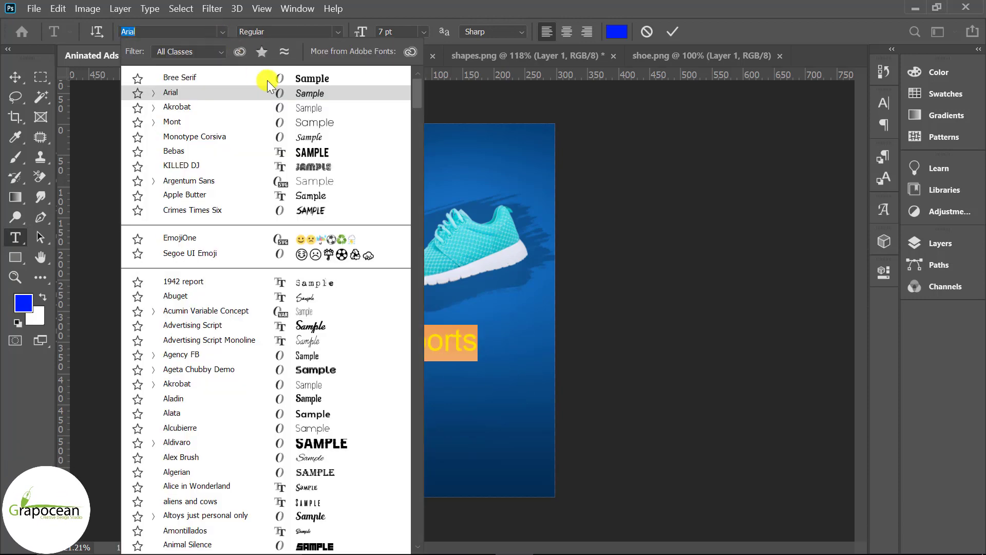
{"action": "left_click", "coordinate": [267, 79]}
{"action": "left_click", "coordinate": [16, 78]}
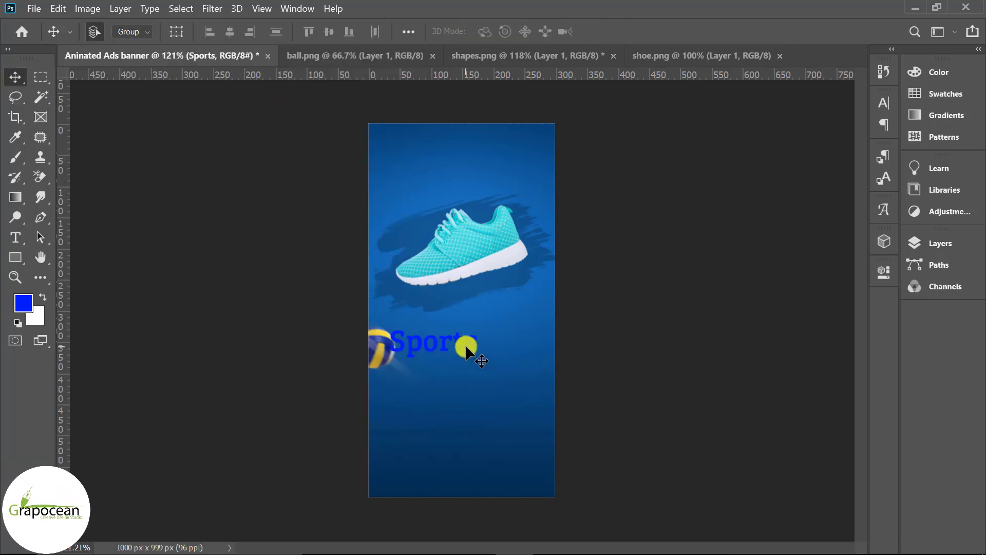
{"action": "left_click_drag", "start_coordinate": [467, 349], "coordinate": [495, 348]}
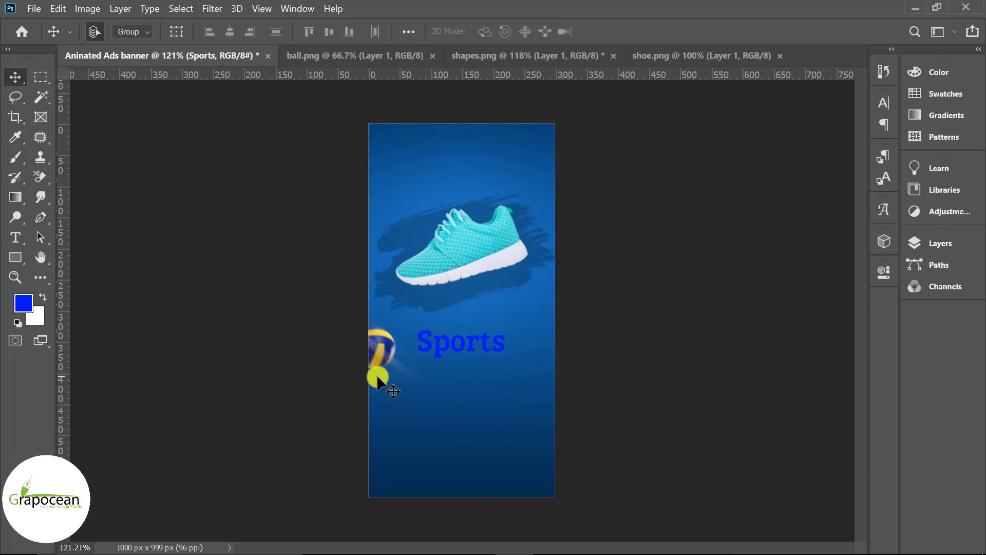
Step: Make the Sports text white (#ffffff), enlarge it to 10 pt, and recentre it
{"action": "left_click", "coordinate": [16, 238]}
{"action": "left_click_drag", "start_coordinate": [419, 343], "coordinate": [623, 356]}
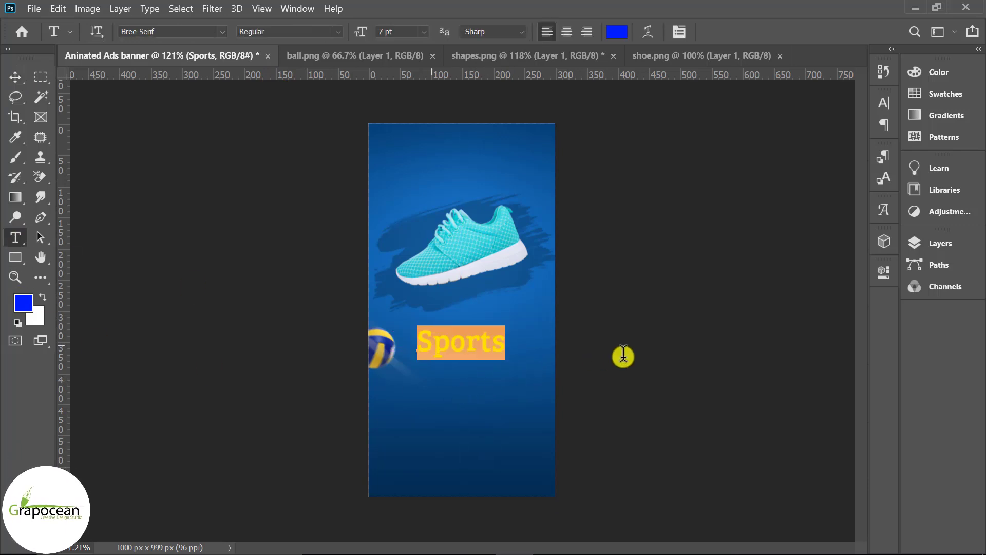
{"action": "left_click", "coordinate": [610, 45]}
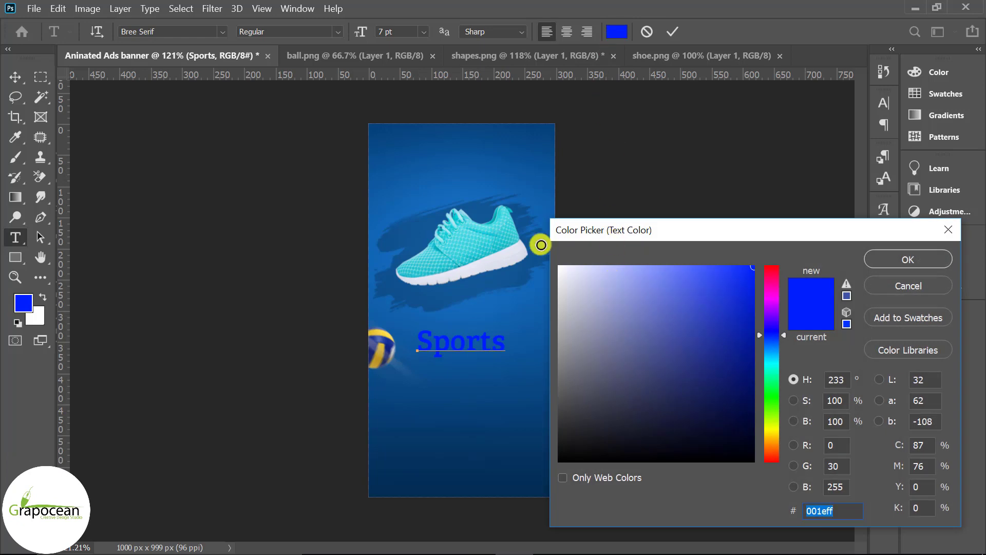
{"action": "type", "text": "ffffff"}
{"action": "left_click", "coordinate": [908, 259]}
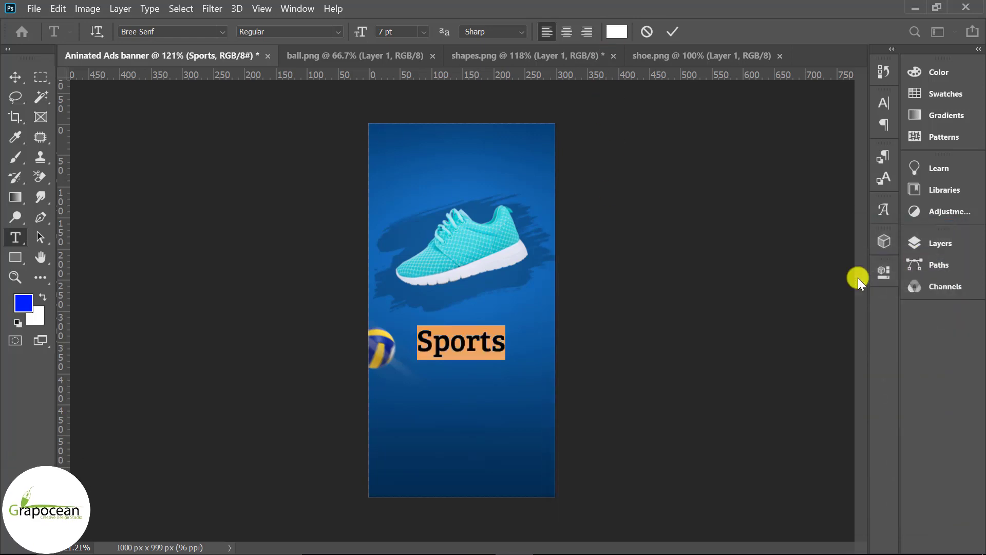
{"action": "left_click_drag", "start_coordinate": [361, 33], "coordinate": [365, 35]}
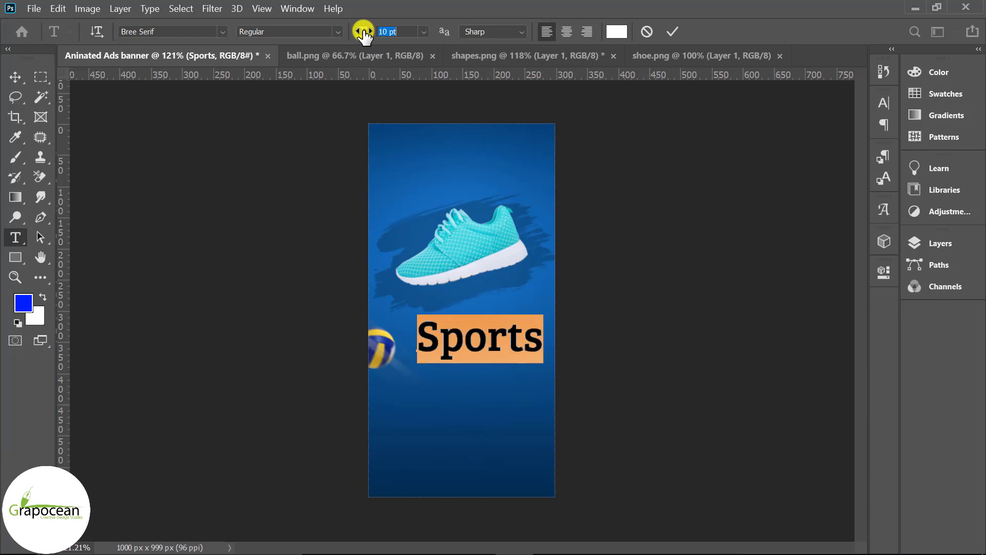
{"action": "left_click", "coordinate": [7, 77]}
{"action": "left_click_drag", "start_coordinate": [488, 342], "coordinate": [467, 343]}
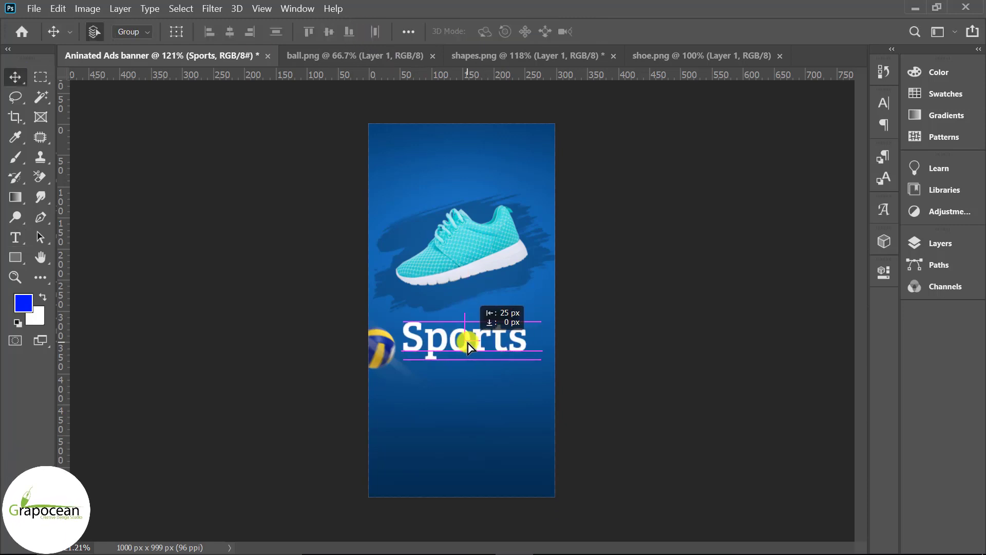
Step: Move the volleyball and its blur streak together to the banner's bottom-right
{"action": "scroll", "coordinate": [546, 403], "scroll_direction": "down", "scroll_amount": 3}
{"action": "scroll", "coordinate": [429, 399], "scroll_direction": "up", "scroll_amount": 3}
{"action": "scroll", "coordinate": [366, 356], "scroll_direction": "up", "scroll_amount": 3}
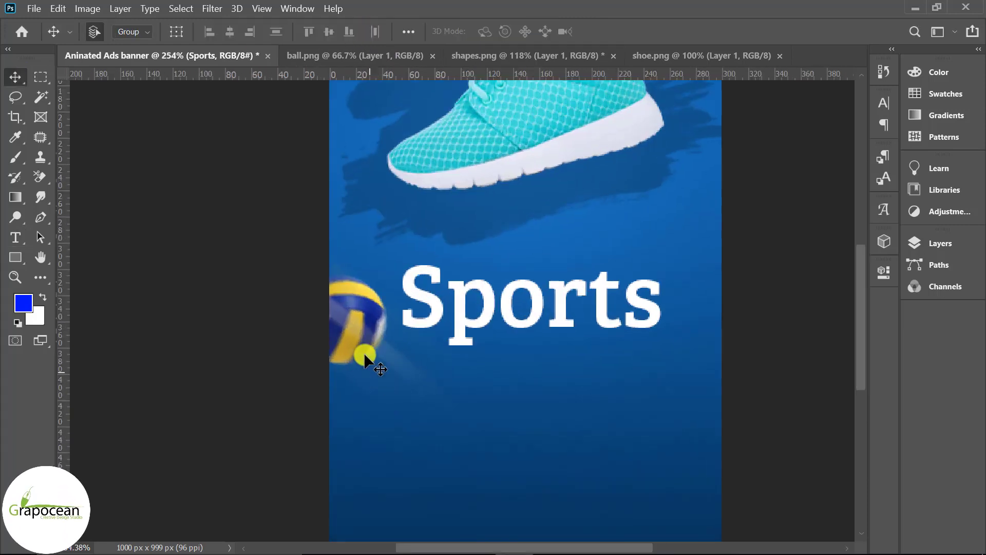
{"action": "left_click_drag", "start_coordinate": [365, 355], "coordinate": [623, 473]}
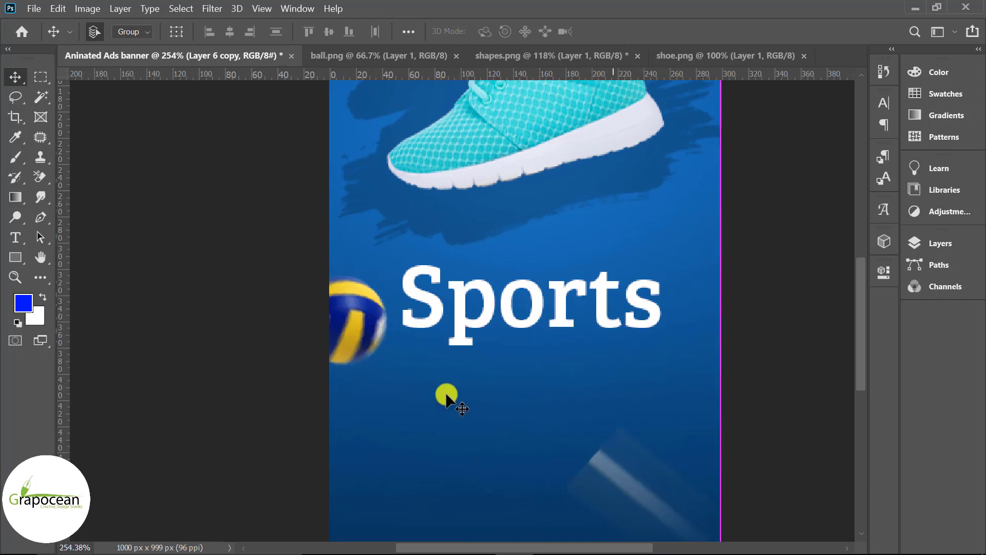
{"action": "left_click", "coordinate": [940, 243]}
{"action": "left_click", "coordinate": [810, 397], "text": "shift"}
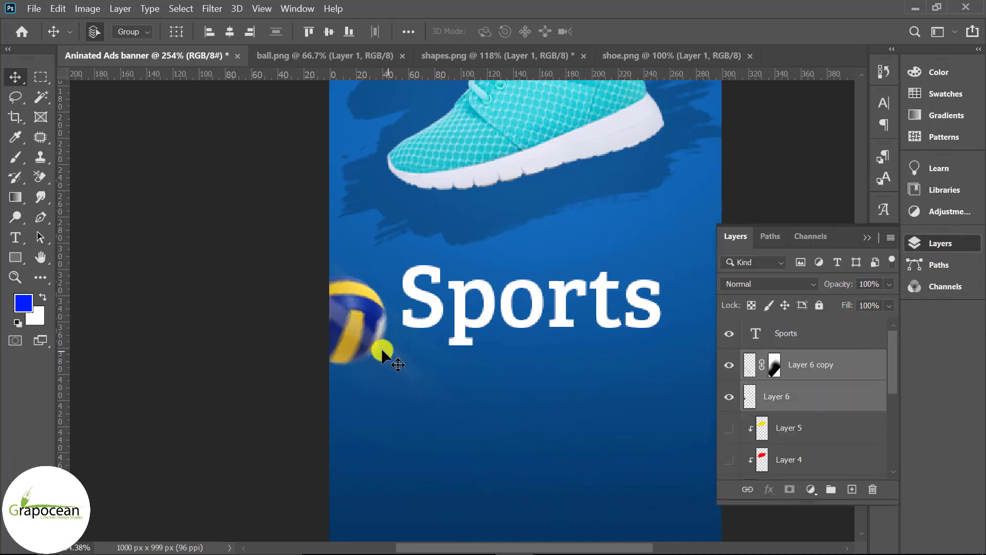
{"action": "left_click_drag", "start_coordinate": [386, 346], "coordinate": [672, 518]}
{"action": "scroll", "coordinate": [417, 473], "scroll_direction": "down", "scroll_amount": 5}
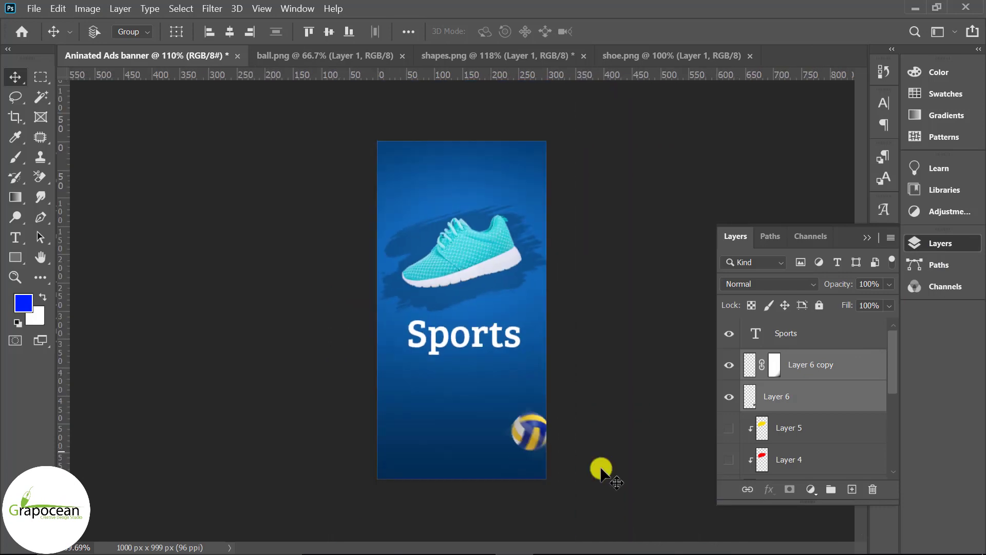
Step: Rotate the ball and streak to a new tilt at the lower-right edge below the headline
{"action": "key", "text": "ctrl+t"}
{"action": "mouse_move", "coordinate": [661, 386]}
{"action": "left_mouse_down"}
{"action": "mouse_move", "coordinate": [577, 511]}
{"action": "mouse_move", "coordinate": [519, 498]}
{"action": "mouse_move", "coordinate": [547, 538]}
{"action": "left_mouse_up"}
{"action": "left_click_drag", "start_coordinate": [592, 480], "coordinate": [511, 467]}
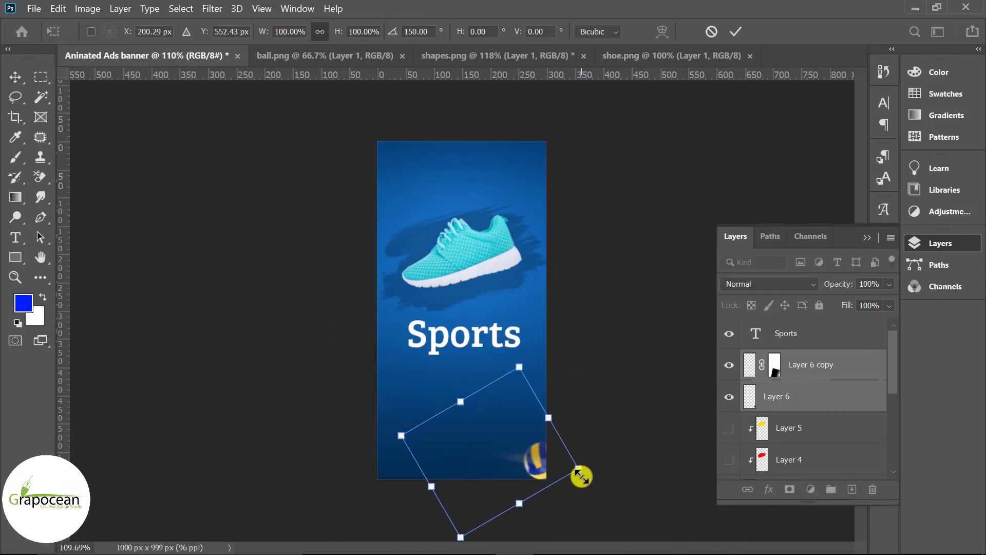
{"action": "mouse_move", "coordinate": [581, 473]}
{"action": "left_mouse_down"}
{"action": "mouse_move", "coordinate": [635, 485]}
{"action": "mouse_move", "coordinate": [599, 416]}
{"action": "mouse_move", "coordinate": [598, 382]}
{"action": "left_mouse_up"}
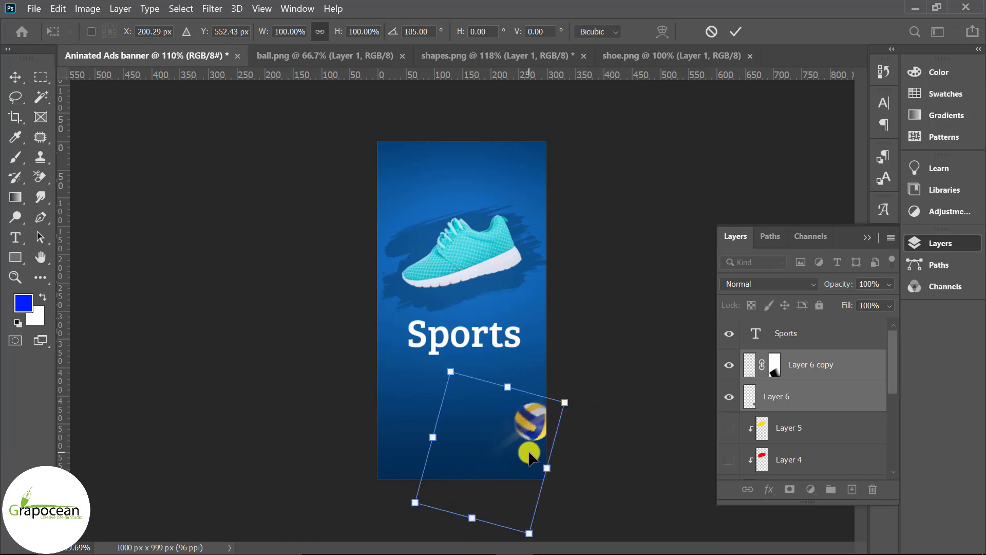
{"action": "left_click_drag", "start_coordinate": [530, 454], "coordinate": [533, 451]}
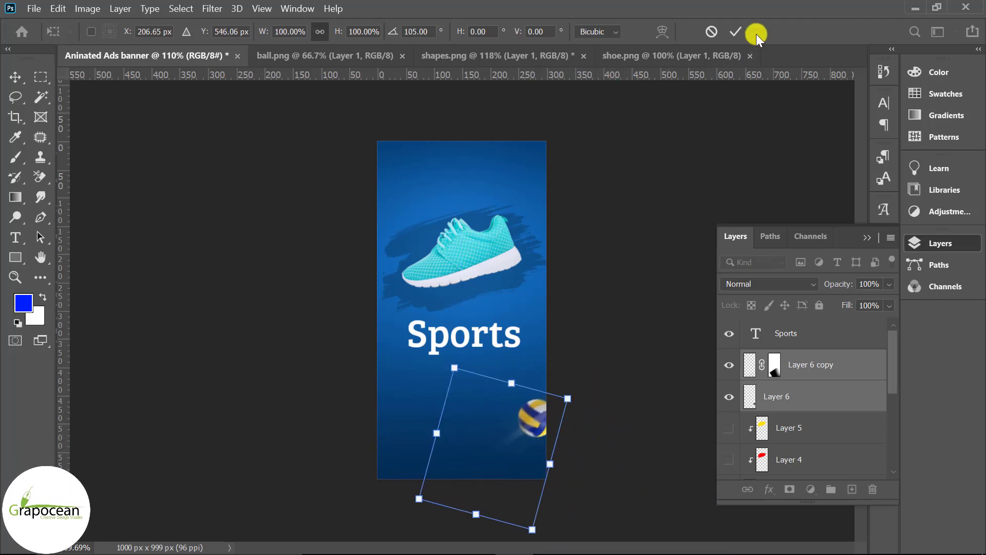
{"action": "left_click", "coordinate": [738, 32]}
{"action": "key", "text": "ctrl+plus"}
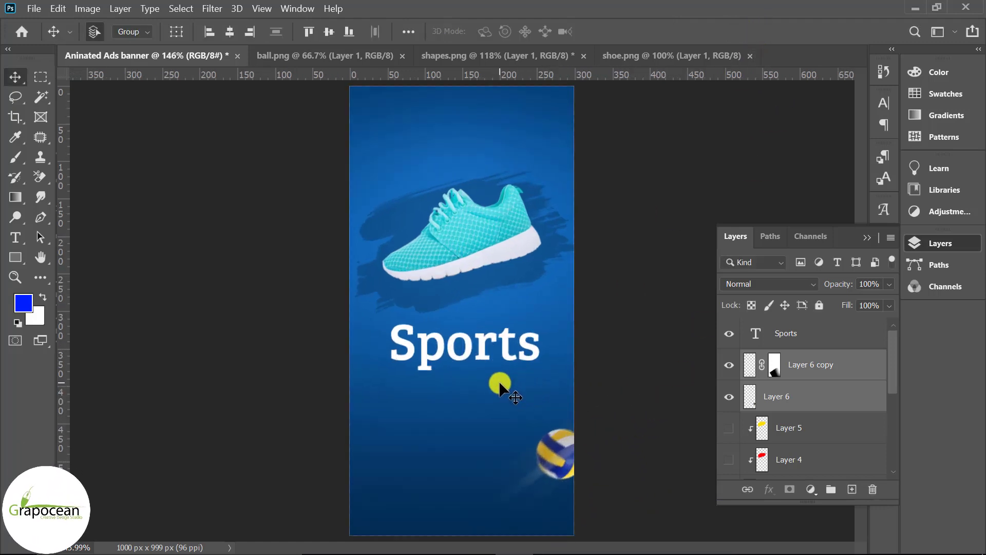
{"action": "scroll", "coordinate": [506, 400], "scroll_direction": "down", "scroll_amount": 3}
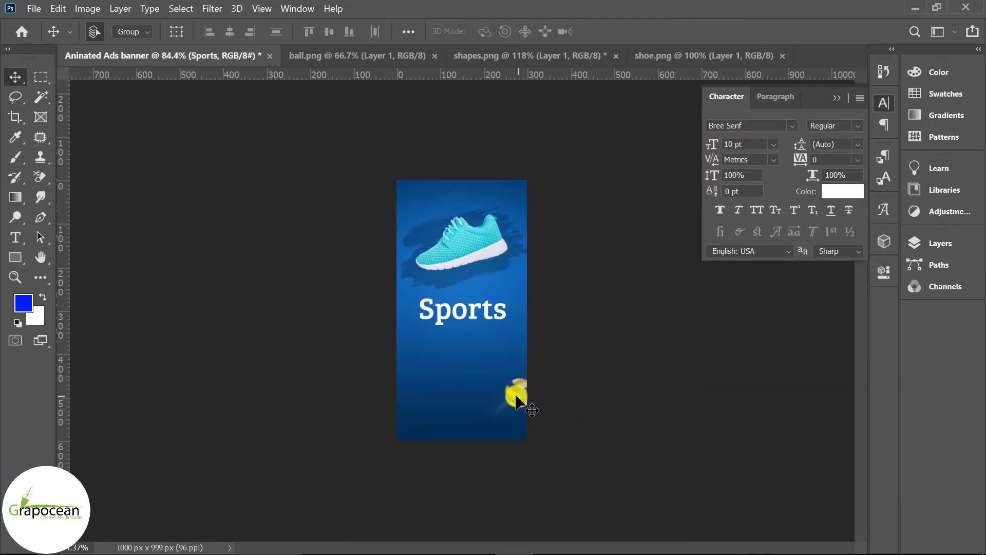
Step: Scale the Sports text copy down to about 41%
{"action": "scroll", "coordinate": [515, 396], "scroll_direction": "up", "scroll_amount": 2}
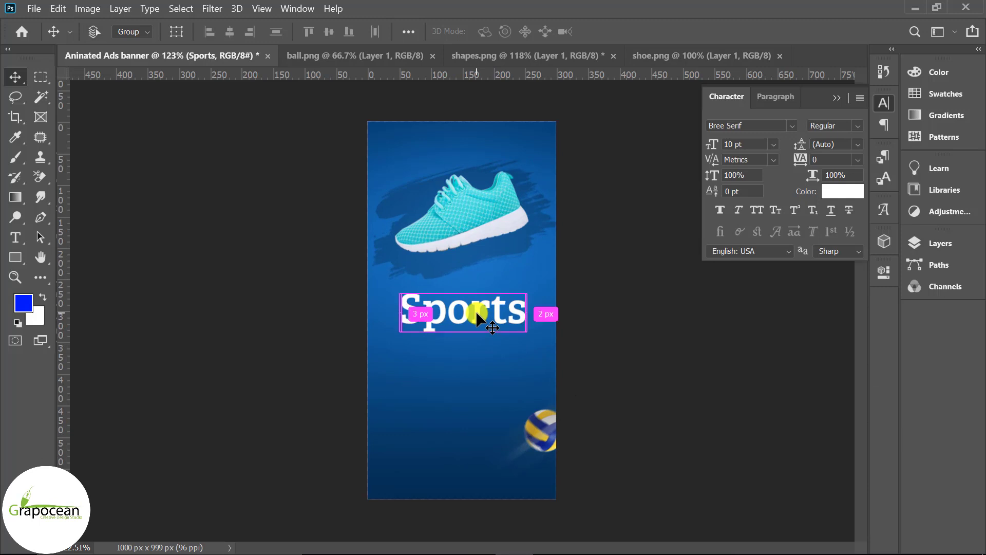
{"action": "key", "text": "ctrl+t"}
{"action": "mouse_move", "coordinate": [524, 334]}
{"action": "left_mouse_down"}
{"action": "mouse_move", "coordinate": [481, 329]}
{"action": "mouse_move", "coordinate": [451, 371]}
{"action": "mouse_move", "coordinate": [453, 332]}
{"action": "left_mouse_up"}
{"action": "left_click", "coordinate": [736, 31]}
Step: Set the upper Sports copy to Arial at 6 pt
{"action": "scroll", "coordinate": [462, 308], "scroll_direction": "up", "scroll_amount": 2}
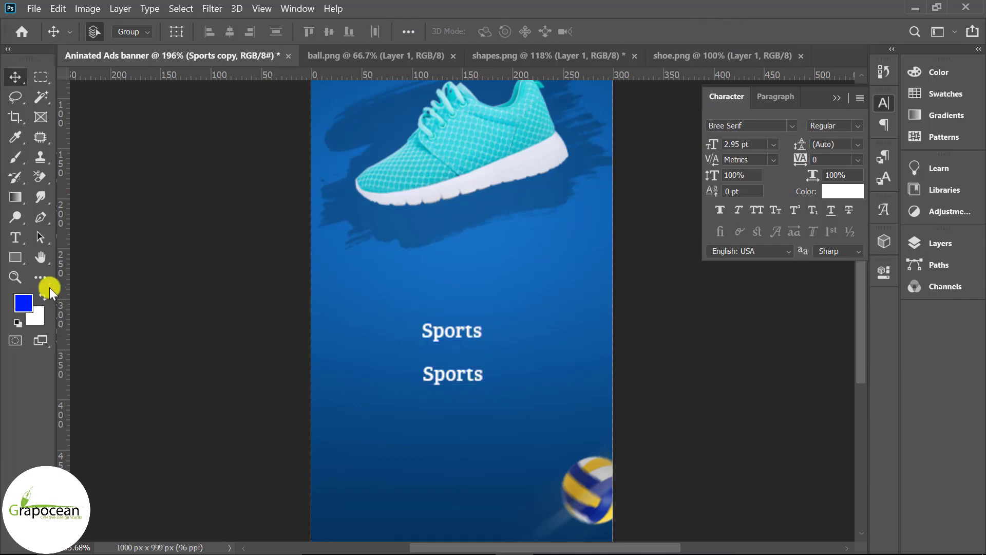
{"action": "left_click", "coordinate": [18, 237]}
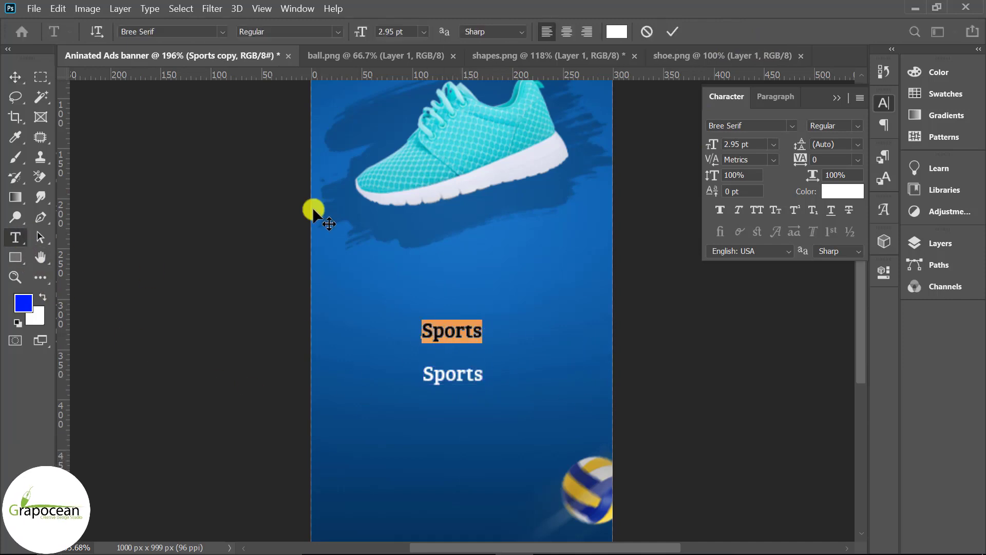
{"action": "left_click", "coordinate": [218, 30]}
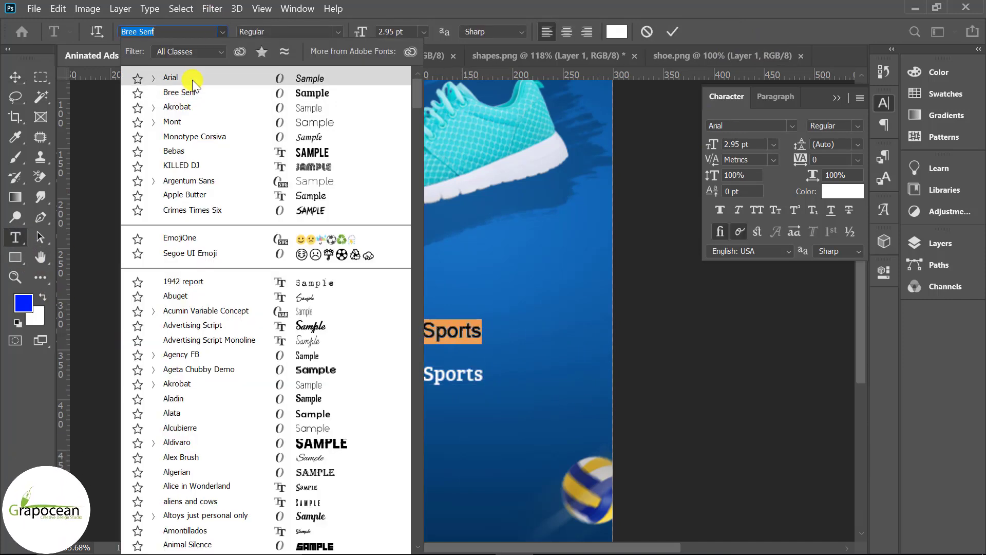
{"action": "left_click", "coordinate": [192, 78]}
{"action": "left_click", "coordinate": [745, 144]}
{"action": "type", "text": "*1."}
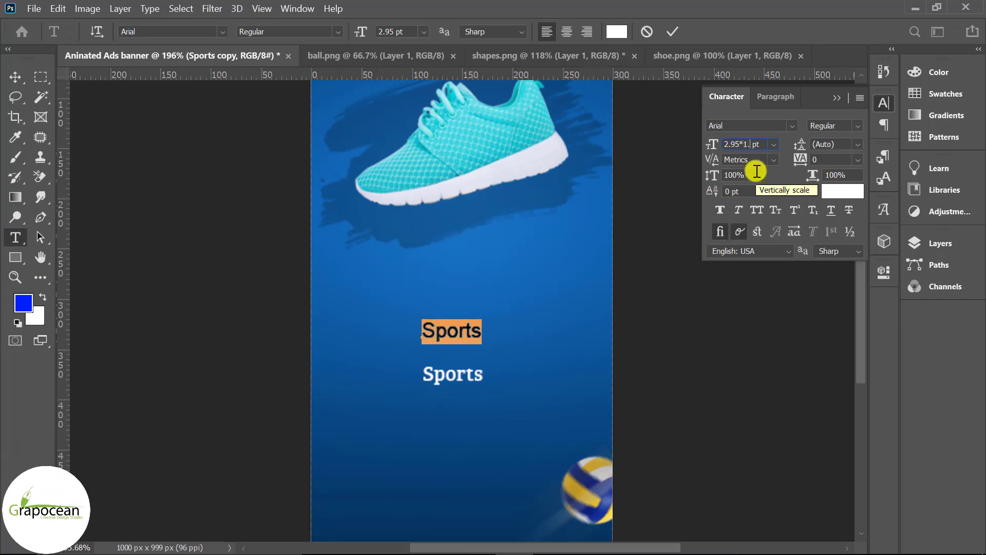
{"action": "type", "text": "61"}
{"action": "key", "text": "Return"}
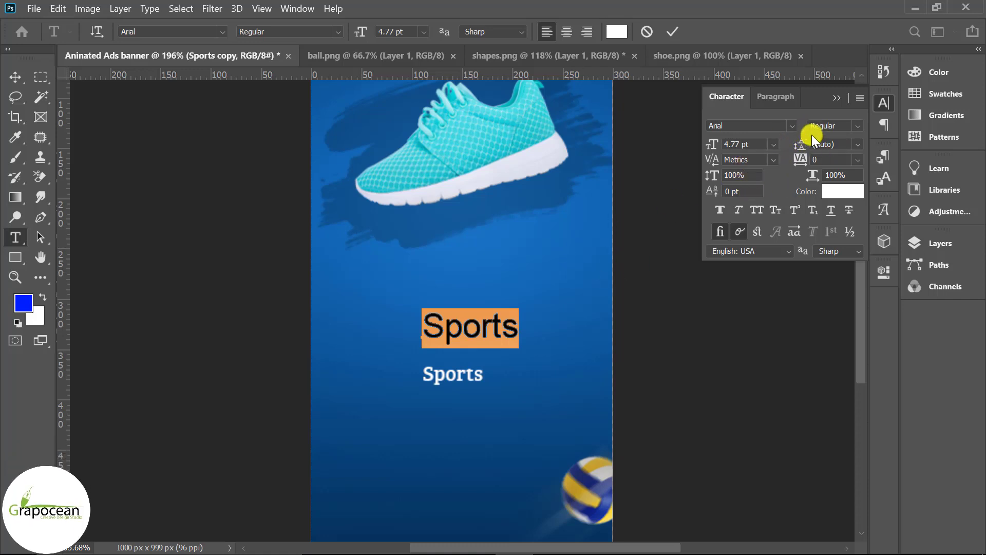
Step: Enlarge the Sports headline to 7.72 pt and centre it on the banner
{"action": "left_click", "coordinate": [737, 144]}
{"action": "type", "text": "7.72"}
{"action": "key", "text": "Return"}
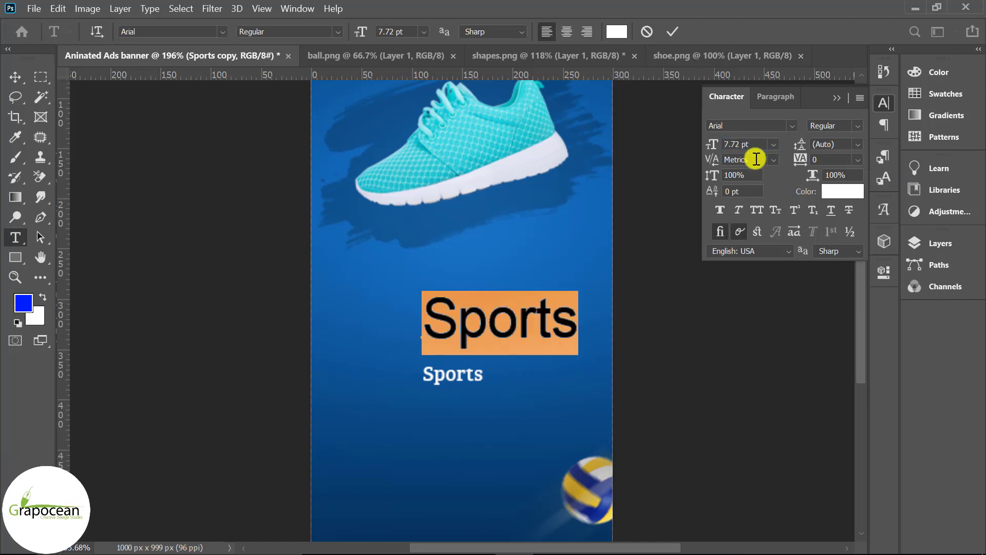
{"action": "left_click", "coordinate": [15, 77]}
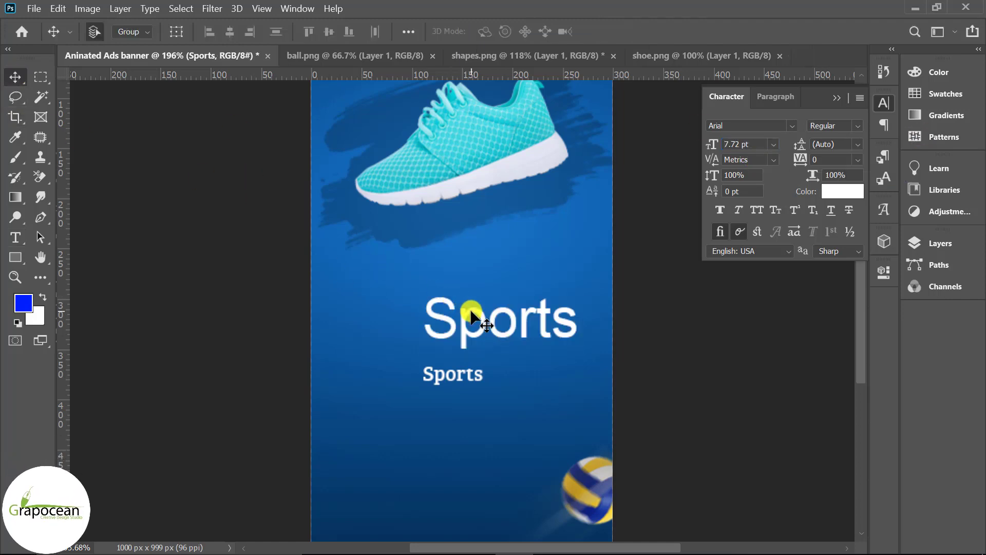
{"action": "mouse_move", "coordinate": [469, 313]}
{"action": "left_mouse_down"}
{"action": "mouse_move", "coordinate": [406, 308]}
{"action": "mouse_move", "coordinate": [432, 307]}
{"action": "left_mouse_up"}
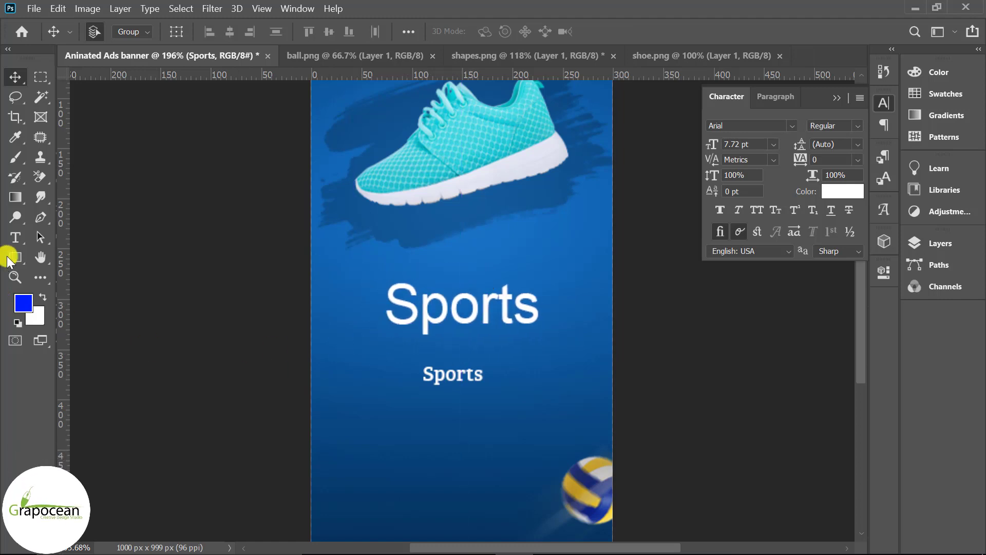
Step: Change the Sports headline font to Bree Serif
{"action": "left_click", "coordinate": [16, 237]}
{"action": "double_click", "coordinate": [392, 308]}
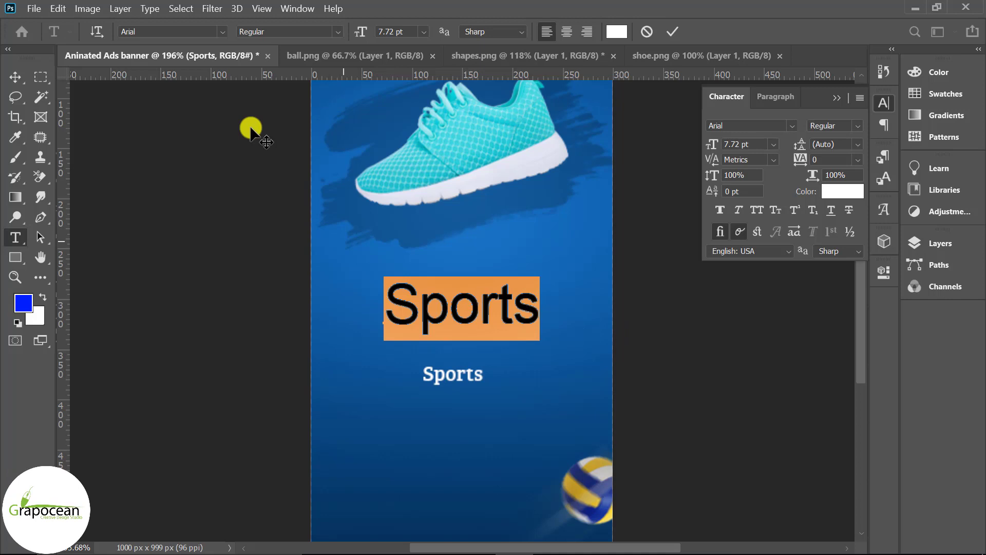
{"action": "left_click", "coordinate": [221, 27]}
{"action": "left_click", "coordinate": [245, 91]}
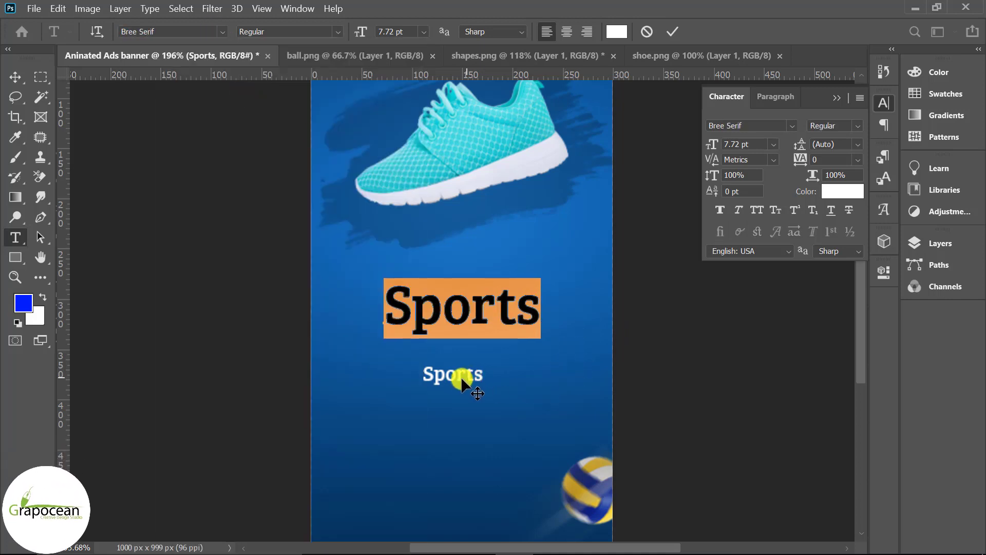
{"action": "left_click", "coordinate": [672, 31]}
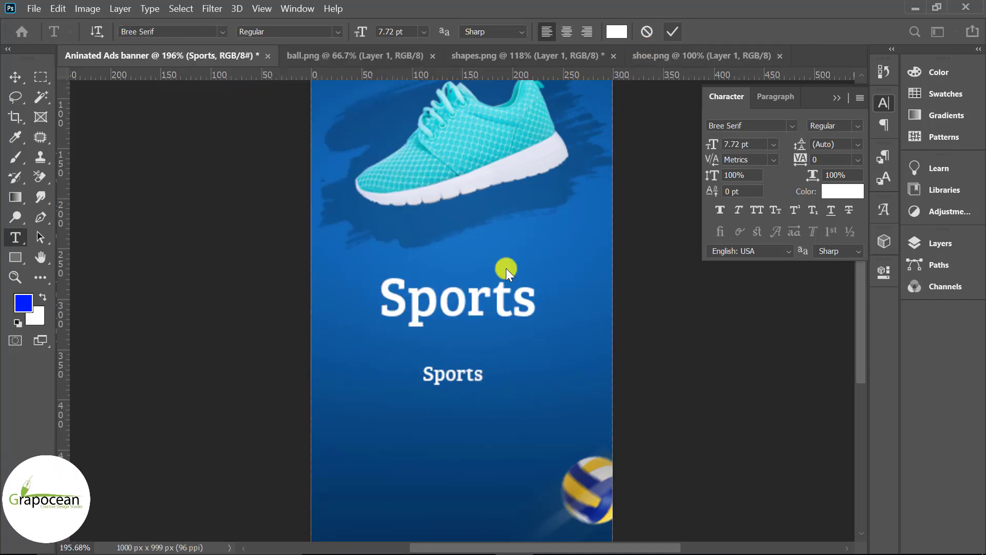
{"action": "left_click", "coordinate": [390, 374]}
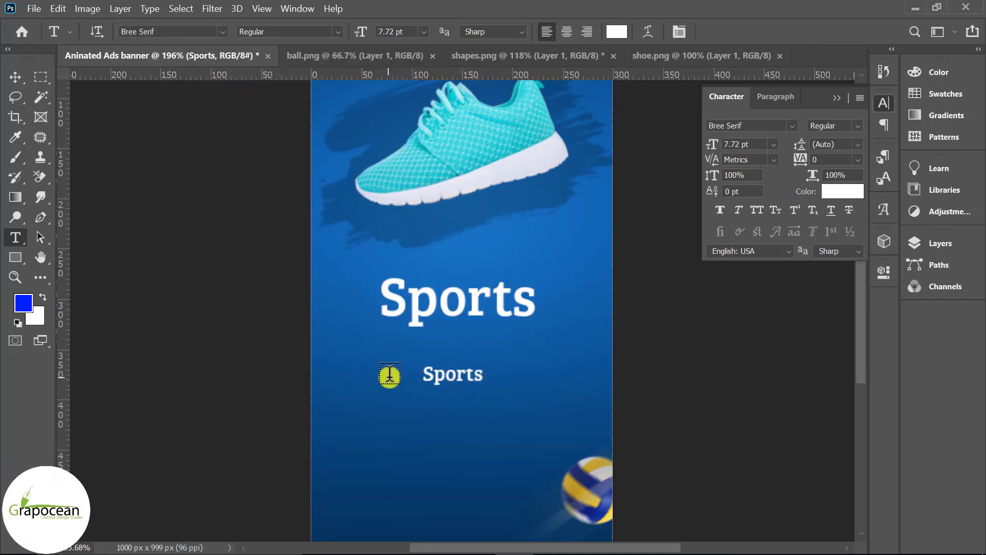
{"action": "left_click", "coordinate": [223, 32]}
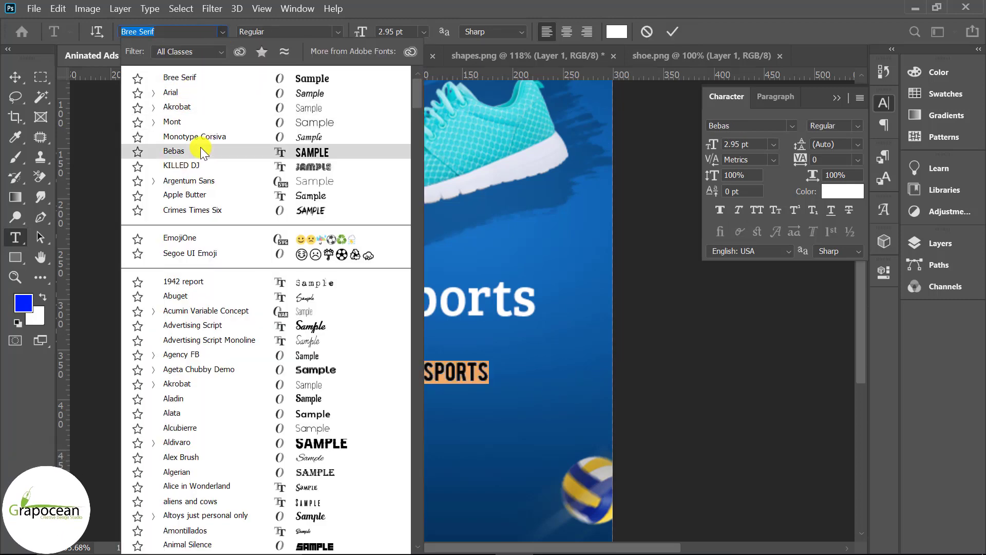
Step: Retype the smaller line as 'Best Sports Accessories' in Akrobat and centre it under the headline
{"action": "left_click", "coordinate": [245, 105]}
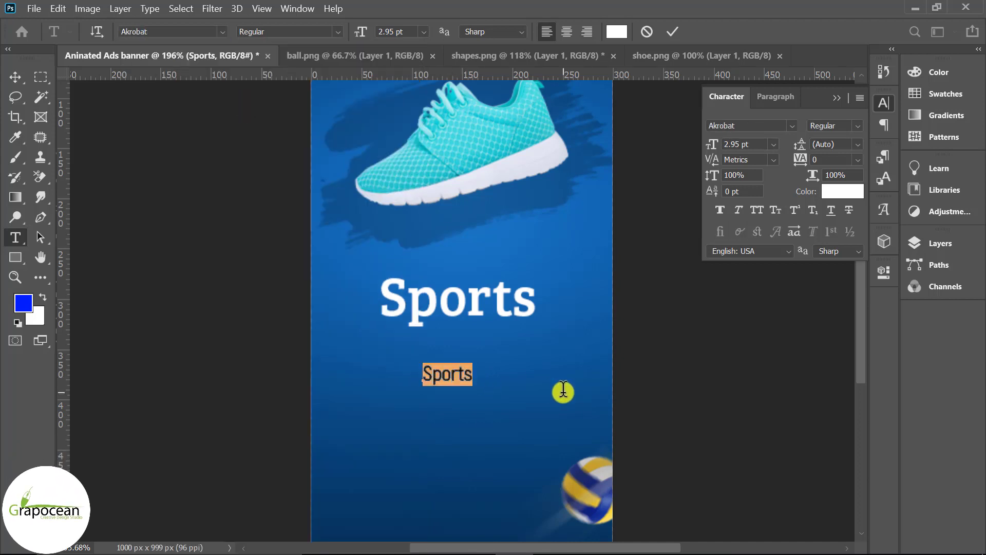
{"action": "type", "text": "best"}
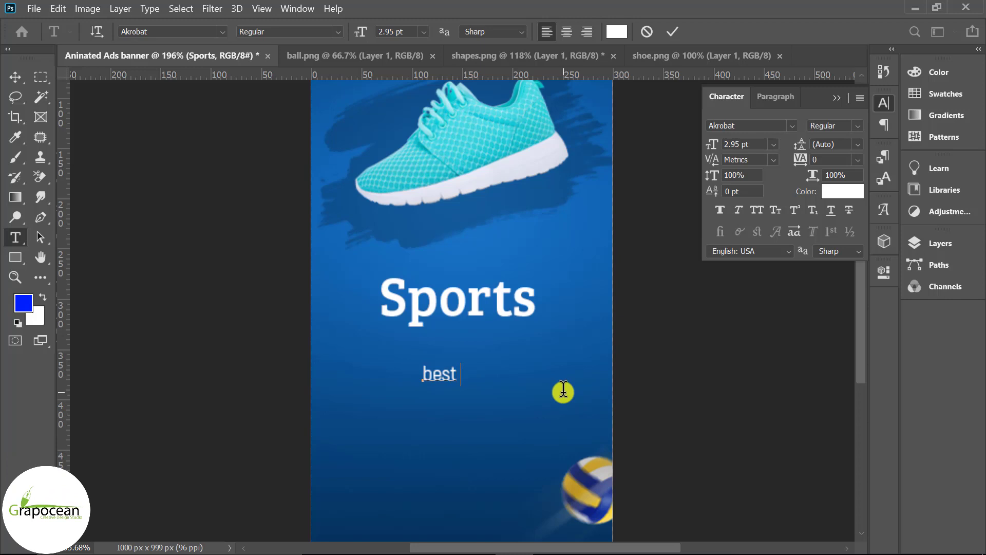
{"action": "type", "text": " Sports Ac"}
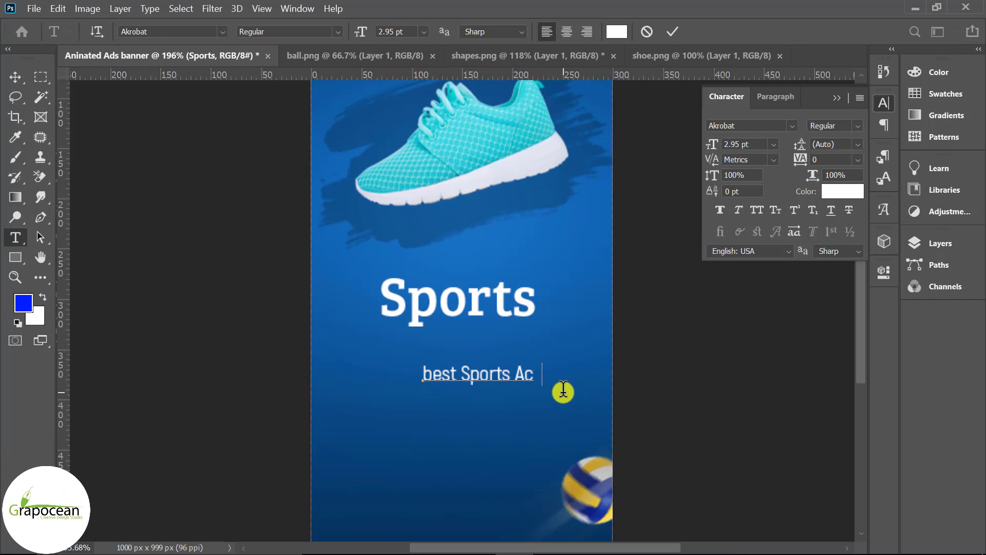
{"action": "type", "text": "essoriews"}
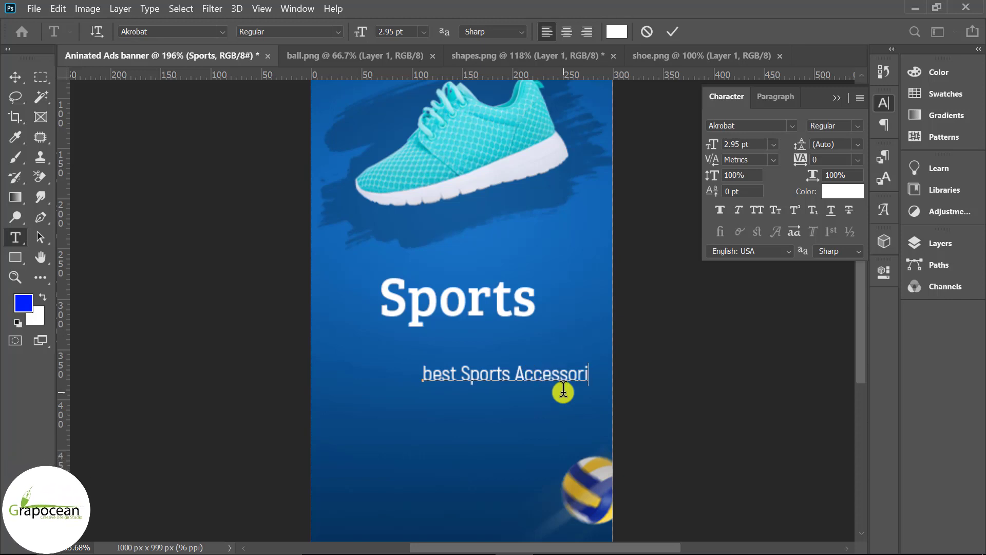
{"action": "left_click", "coordinate": [14, 76]}
{"action": "left_click_drag", "start_coordinate": [551, 378], "coordinate": [491, 349]}
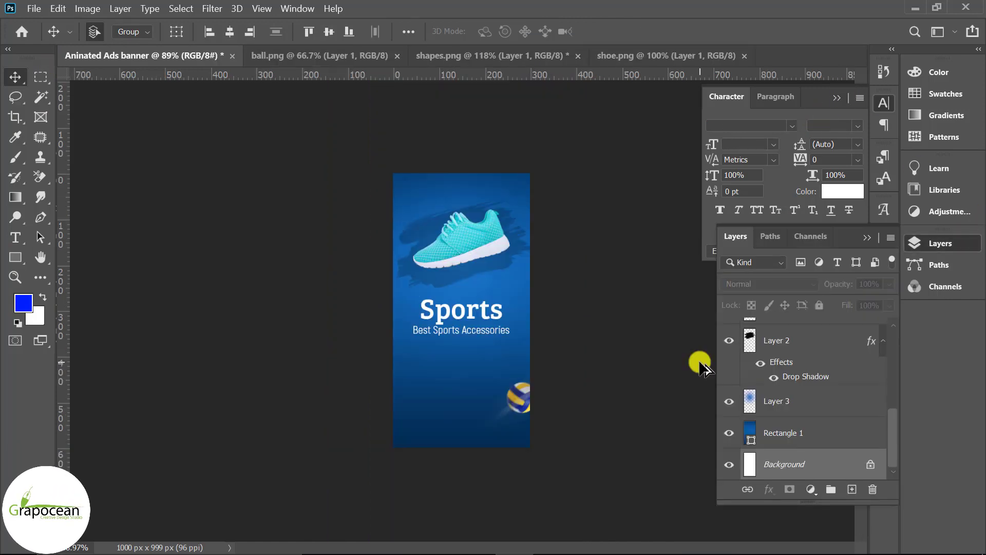
{"action": "key", "text": "ctrl+plus"}
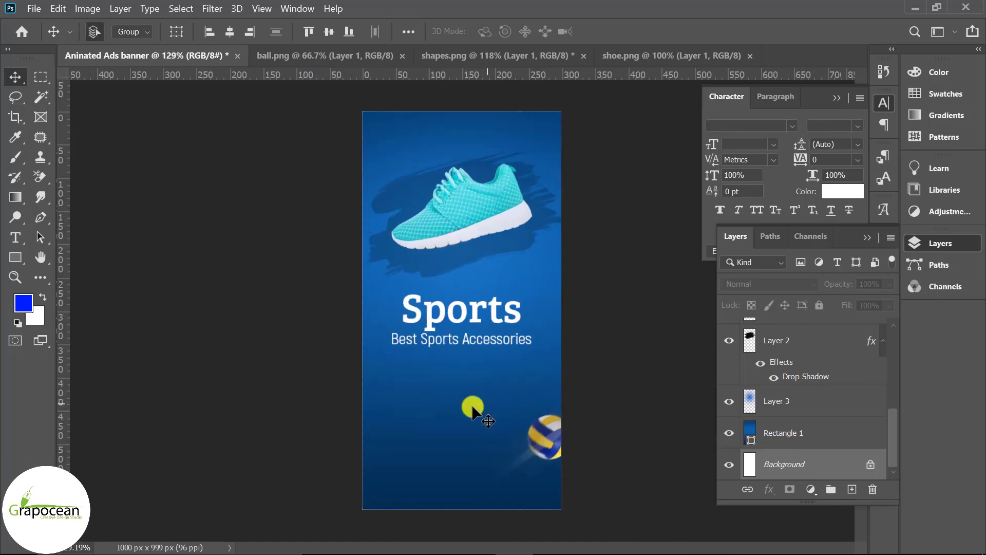
{"action": "scroll", "coordinate": [472, 409], "scroll_direction": "up", "scroll_amount": 1}
{"action": "scroll", "coordinate": [452, 406], "scroll_direction": "down", "scroll_amount": 2}
Step: Draw a dark blue 131 × 34 px rectangle below the tagline
{"action": "left_click", "coordinate": [15, 257]}
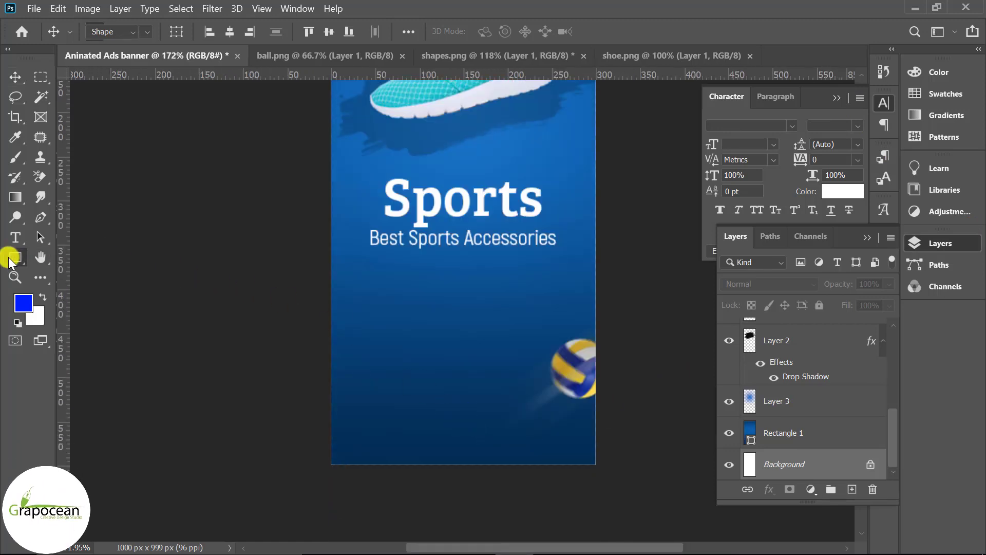
{"action": "left_click_drag", "start_coordinate": [10, 260], "coordinate": [98, 260]}
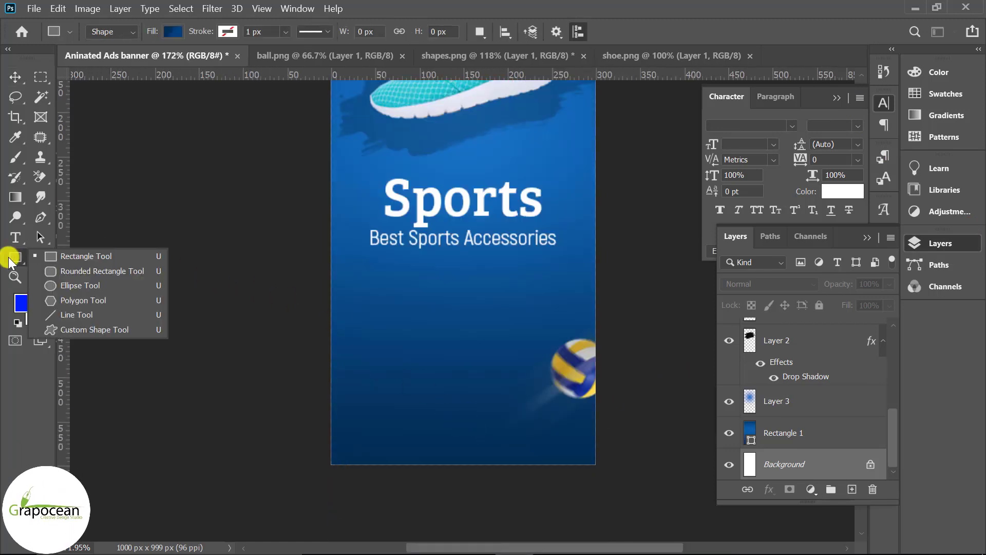
{"action": "left_click", "coordinate": [98, 256]}
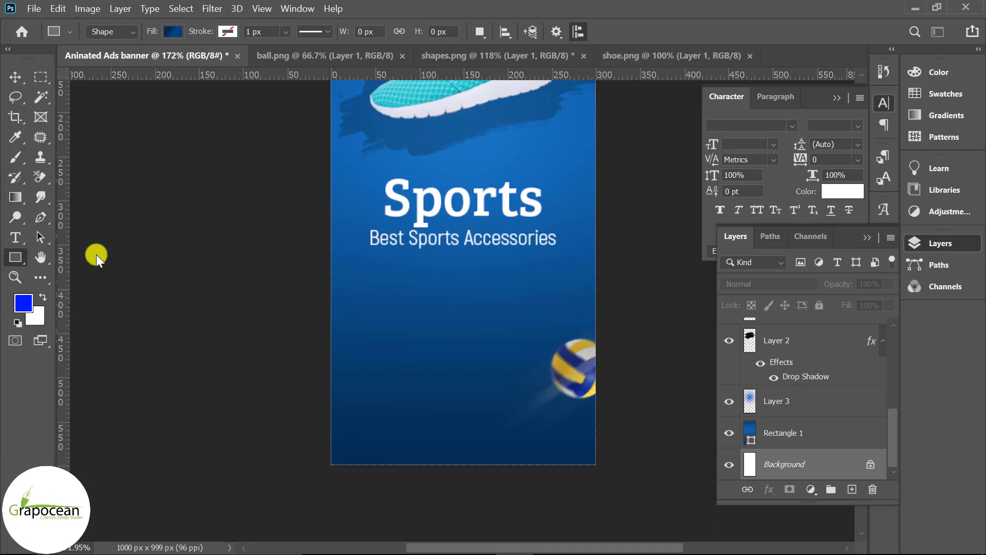
{"action": "left_click_drag", "start_coordinate": [403, 278], "coordinate": [517, 307]}
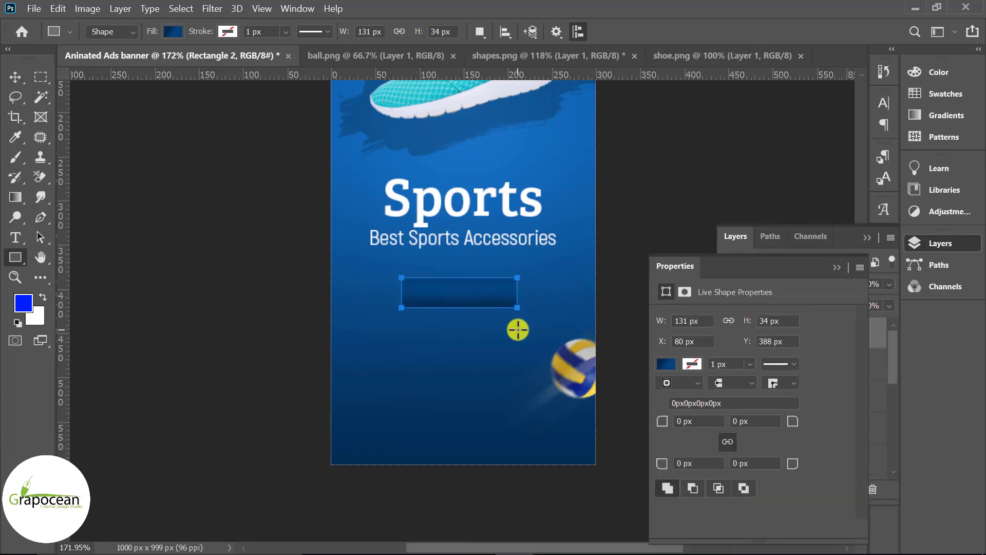
{"action": "left_click", "coordinate": [15, 77]}
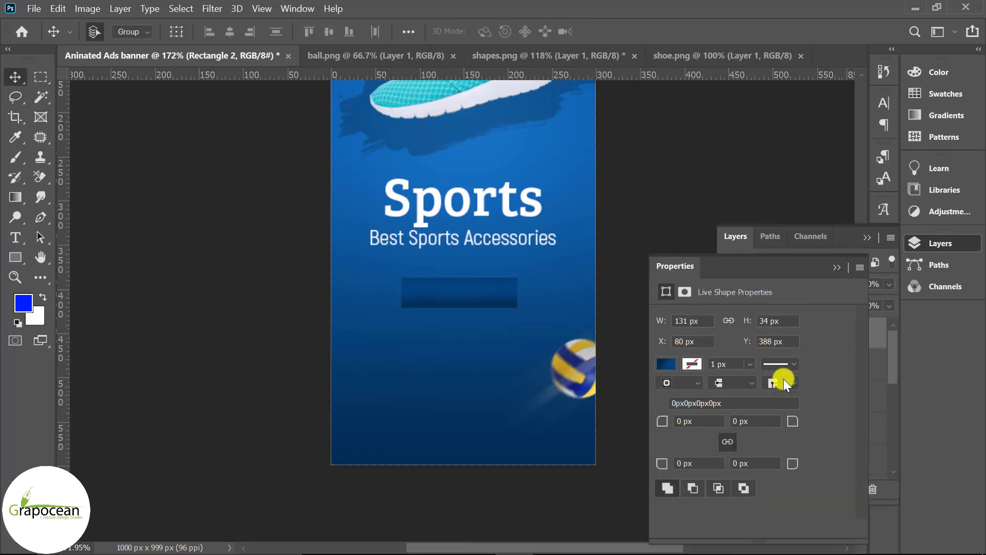
{"action": "left_click", "coordinate": [837, 267]}
Step: Add a new layer and type a 'View Now' text layer over the rectangle
{"action": "left_click", "coordinate": [852, 489]}
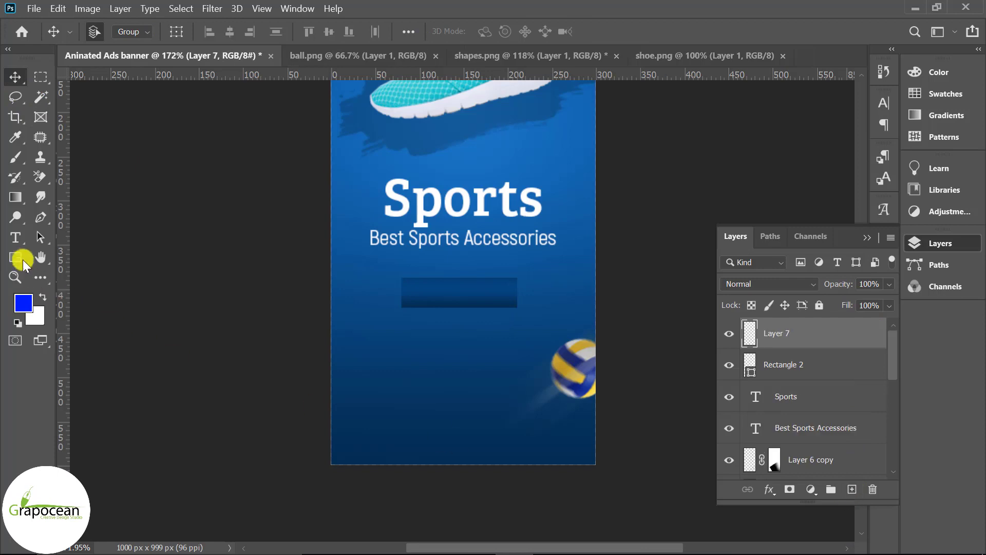
{"action": "key", "text": "t"}
{"action": "left_click", "coordinate": [516, 409]}
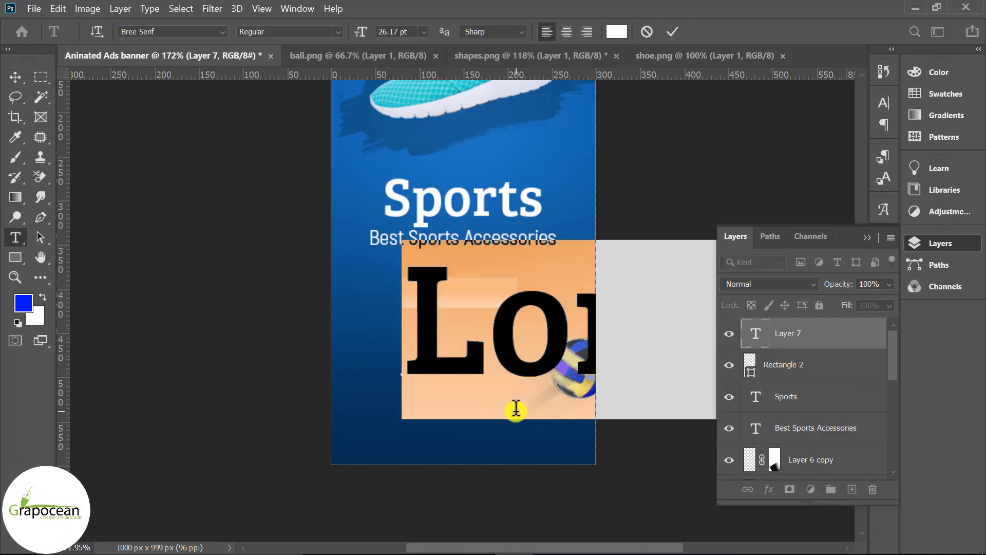
{"action": "key", "text": "BackSpace"}
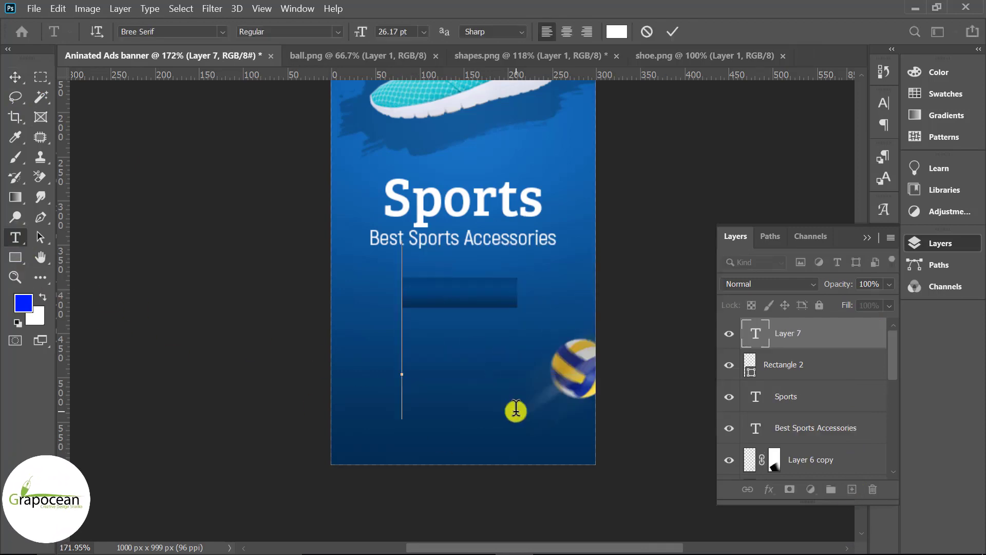
{"action": "type", "text": "S"}
{"action": "key", "text": "BackSpace"}
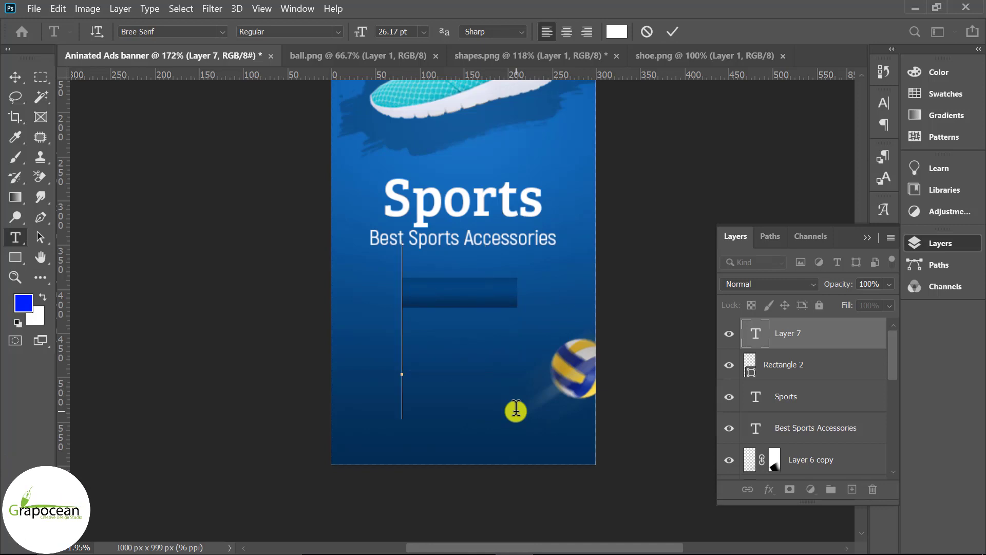
{"action": "type", "text": "Vie"}
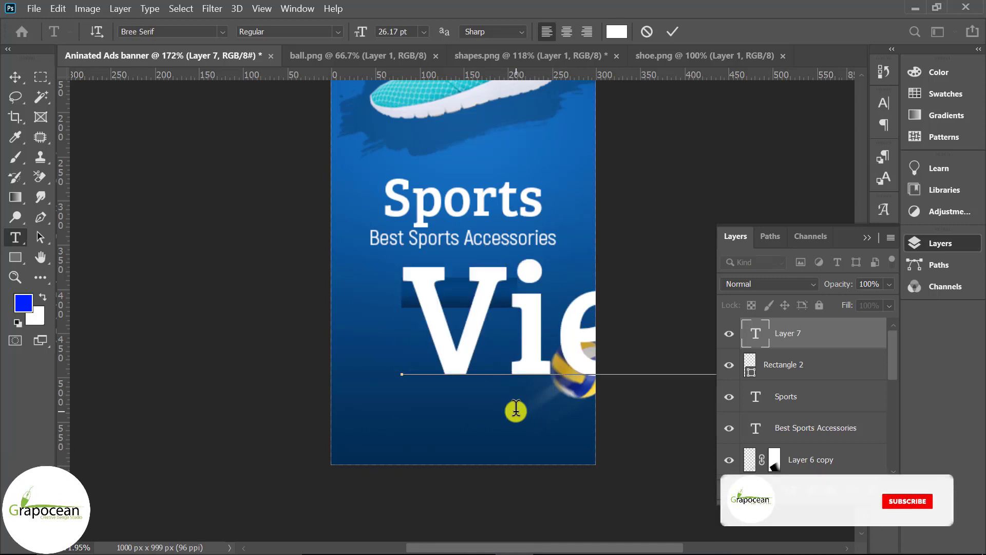
{"action": "scroll", "coordinate": [446, 350], "scroll_direction": "down", "scroll_amount": 2}
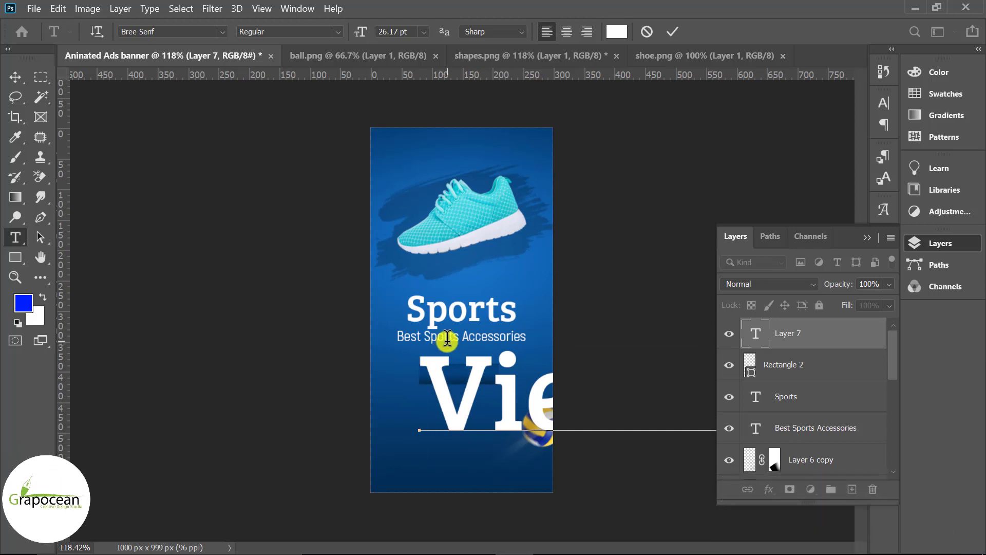
{"action": "left_click", "coordinate": [673, 32]}
Step: Set the View Now text size to 4.43 pt
{"action": "left_click", "coordinate": [439, 337]}
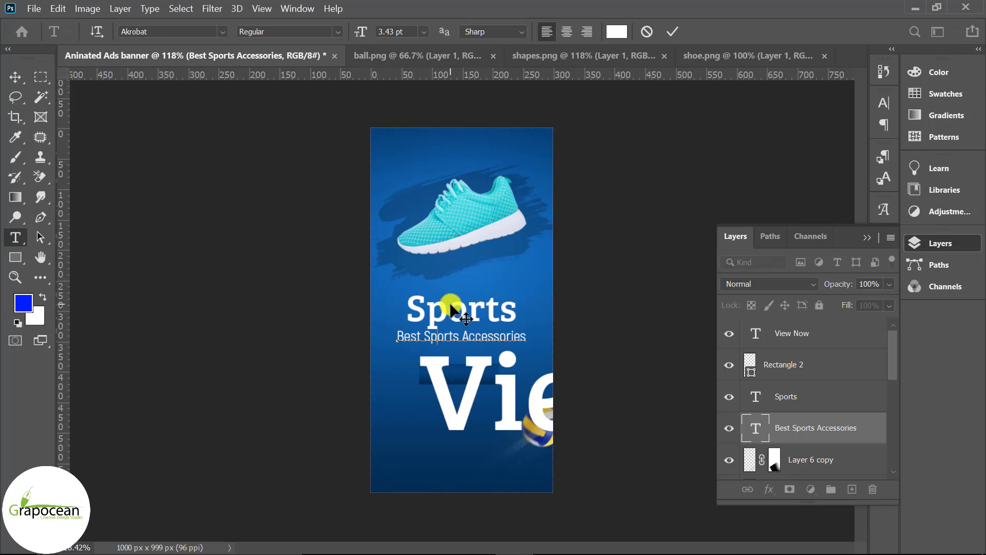
{"action": "left_click", "coordinate": [17, 69]}
{"action": "left_click", "coordinate": [15, 237]}
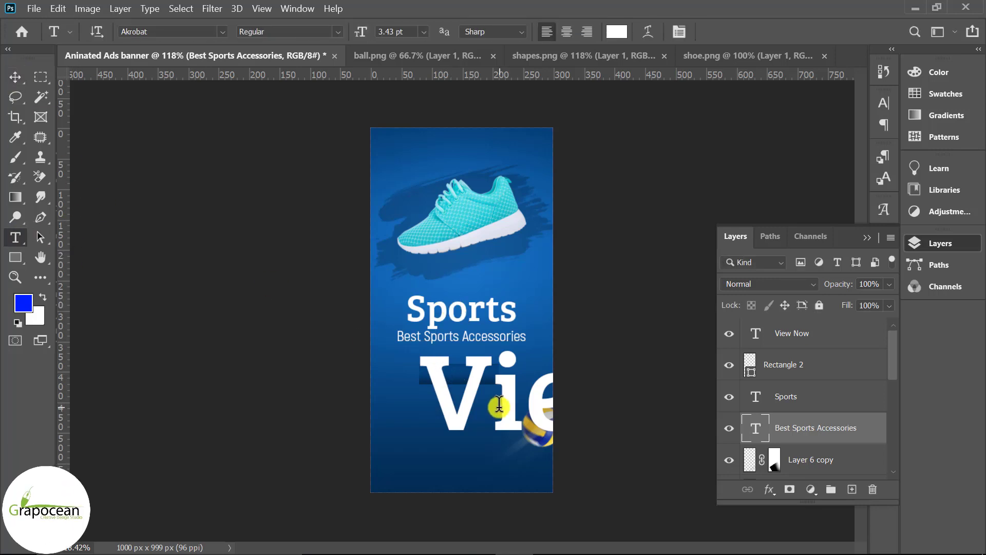
{"action": "left_click", "coordinate": [441, 393]}
{"action": "scroll", "coordinate": [165, 422], "scroll_direction": "down", "scroll_amount": 3}
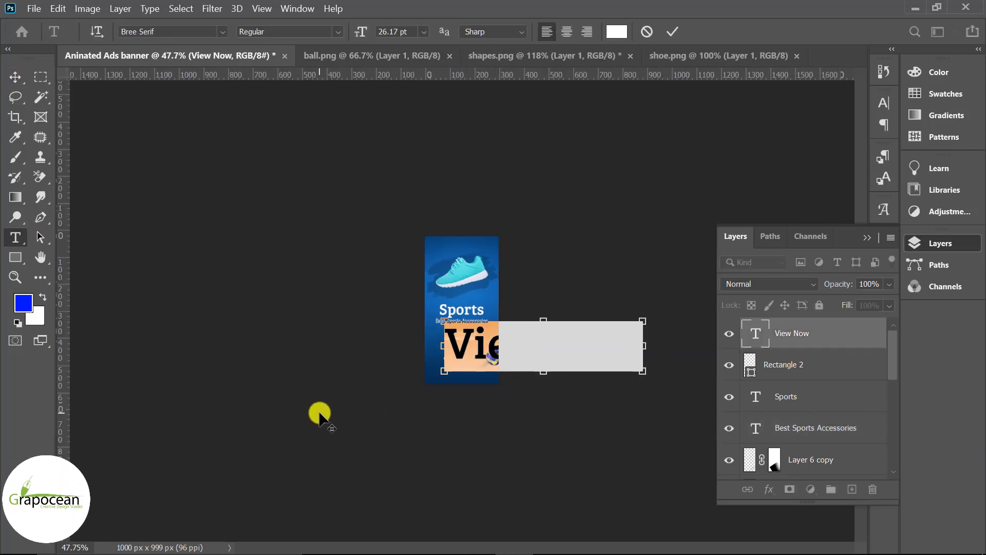
{"action": "scroll", "coordinate": [319, 411], "scroll_direction": "down", "scroll_amount": 2}
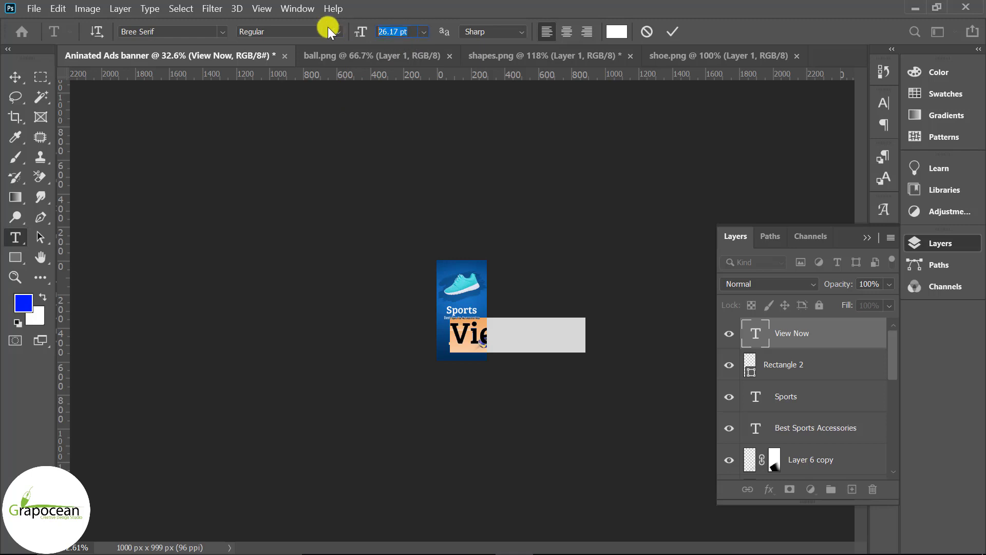
{"action": "type", "text": "4.43"}
{"action": "key", "text": "Return"}
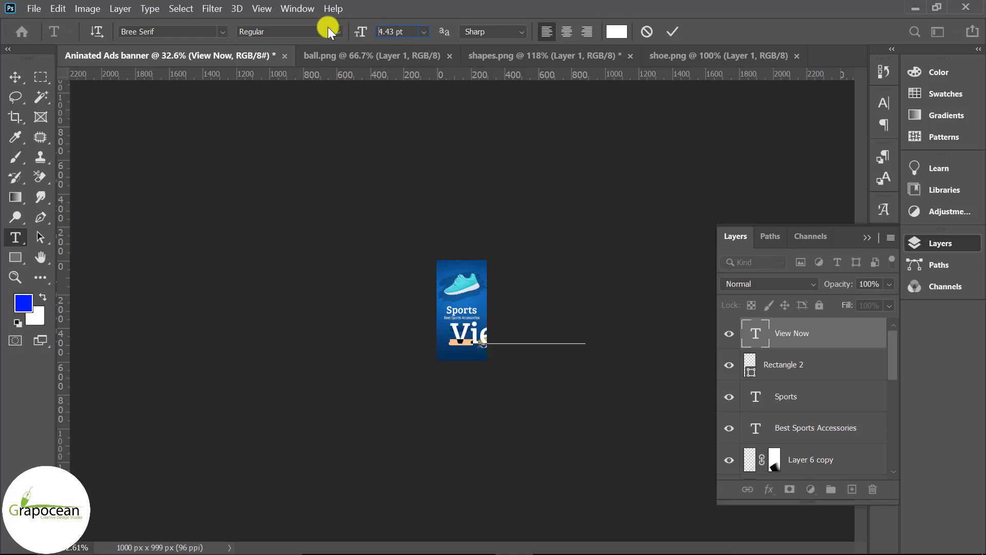
{"action": "scroll", "coordinate": [462, 349], "scroll_direction": "up", "scroll_amount": 5}
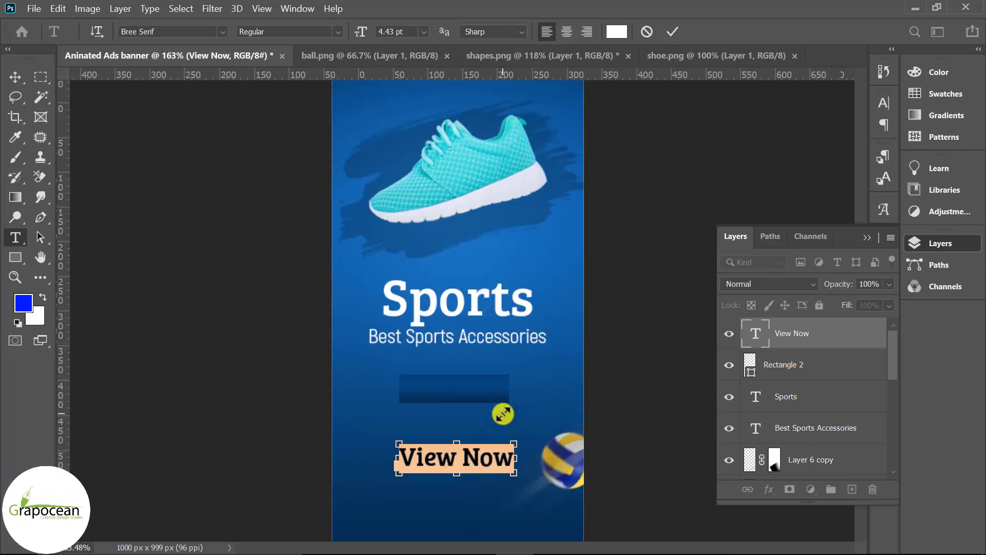
Step: Move View Now onto the dark rectangle and widen it slightly
{"action": "left_click", "coordinate": [17, 78]}
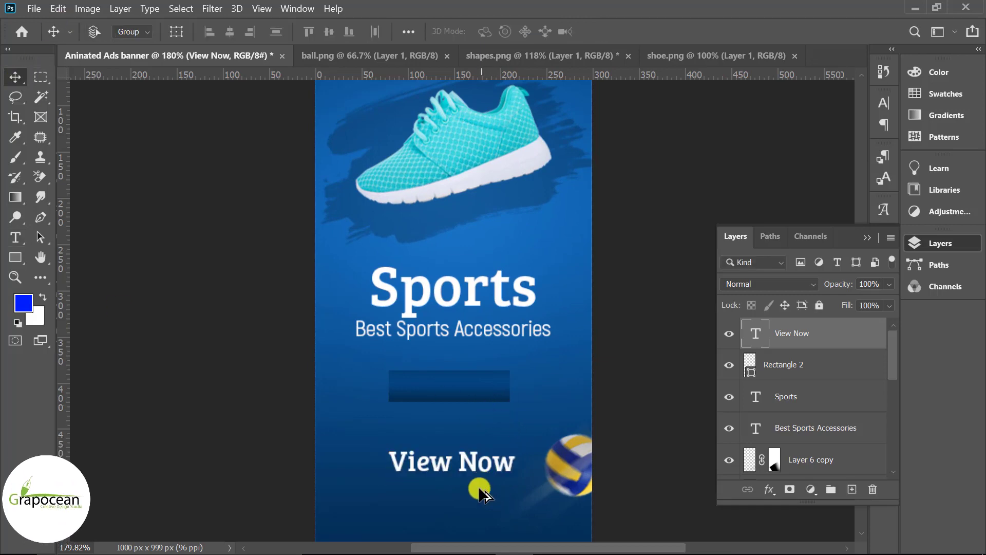
{"action": "scroll", "coordinate": [473, 489], "scroll_direction": "up", "scroll_amount": 3}
{"action": "mouse_move", "coordinate": [496, 452]}
{"action": "left_mouse_down"}
{"action": "mouse_move", "coordinate": [489, 342]}
{"action": "mouse_move", "coordinate": [478, 335]}
{"action": "left_mouse_up"}
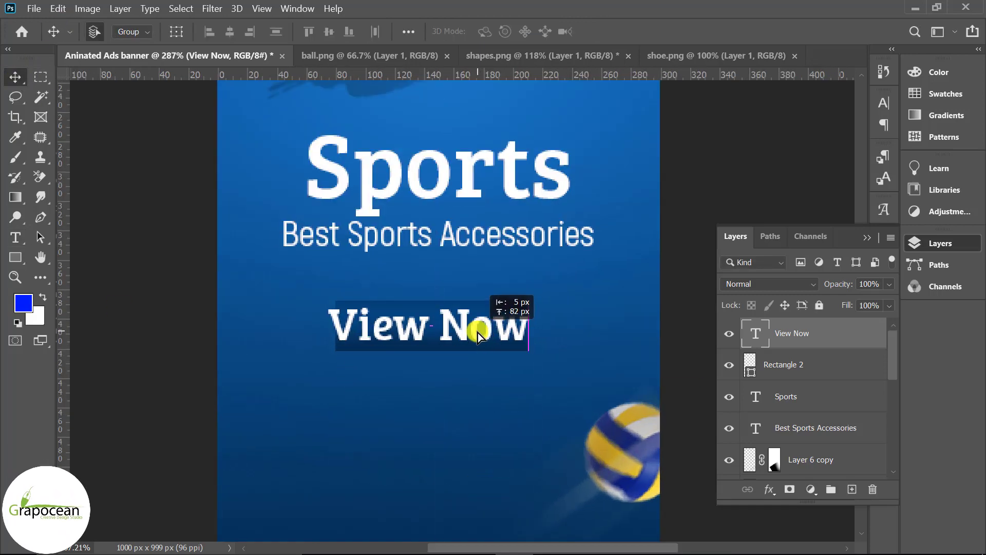
{"action": "scroll", "coordinate": [637, 401], "scroll_direction": "down", "scroll_amount": 2}
{"action": "scroll", "coordinate": [569, 407], "scroll_direction": "down", "scroll_amount": 1}
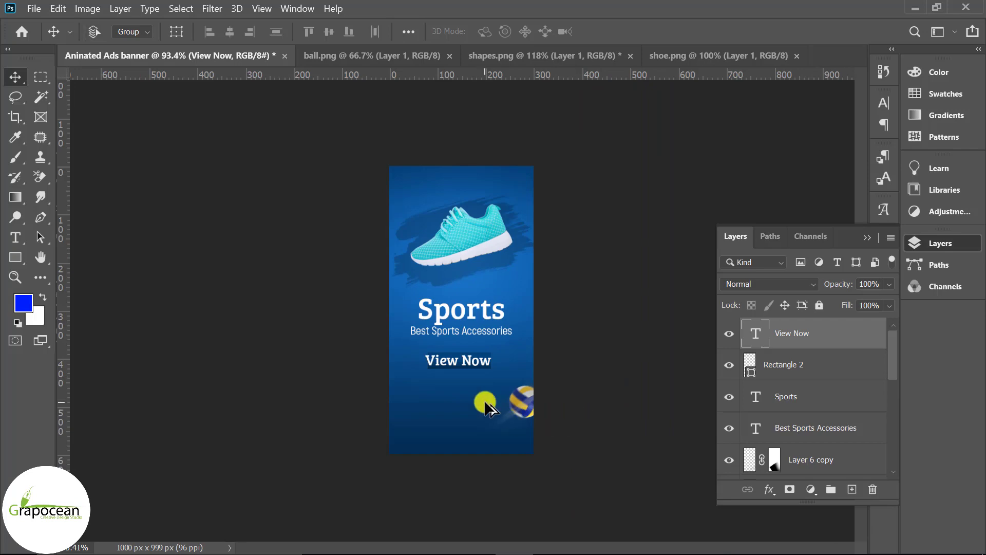
{"action": "scroll", "coordinate": [488, 403], "scroll_direction": "up", "scroll_amount": 3}
{"action": "scroll", "coordinate": [503, 397], "scroll_direction": "up", "scroll_amount": 2}
{"action": "key", "text": "ctrl+t"}
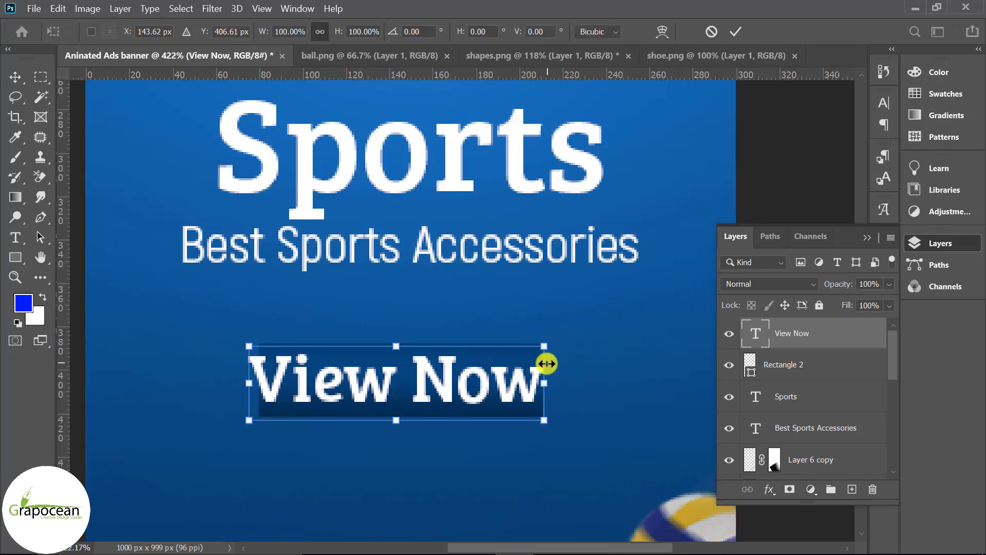
{"action": "left_click_drag", "start_coordinate": [552, 385], "coordinate": [568, 387]}
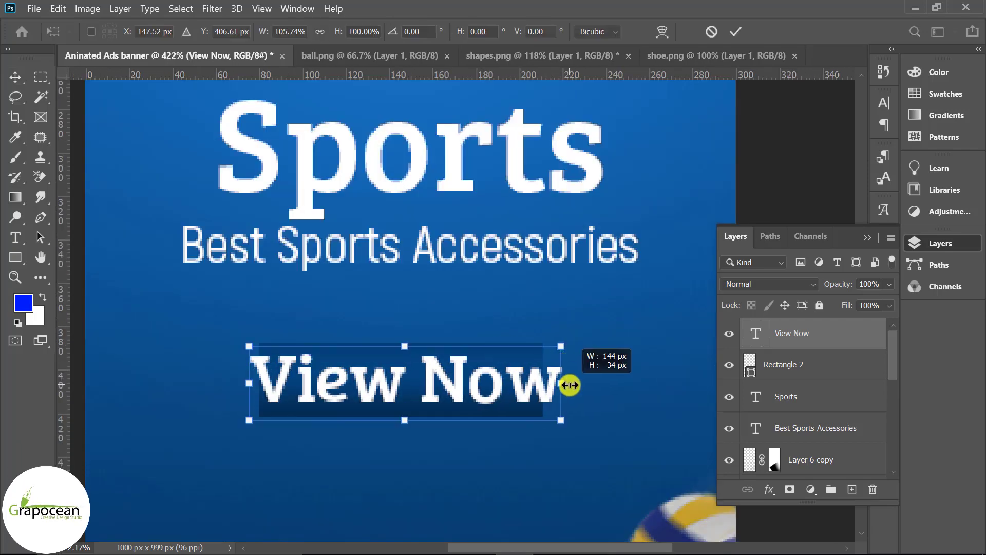
{"action": "left_click", "coordinate": [735, 31]}
{"action": "left_click", "coordinate": [813, 362]}
{"action": "left_click", "coordinate": [729, 364]}
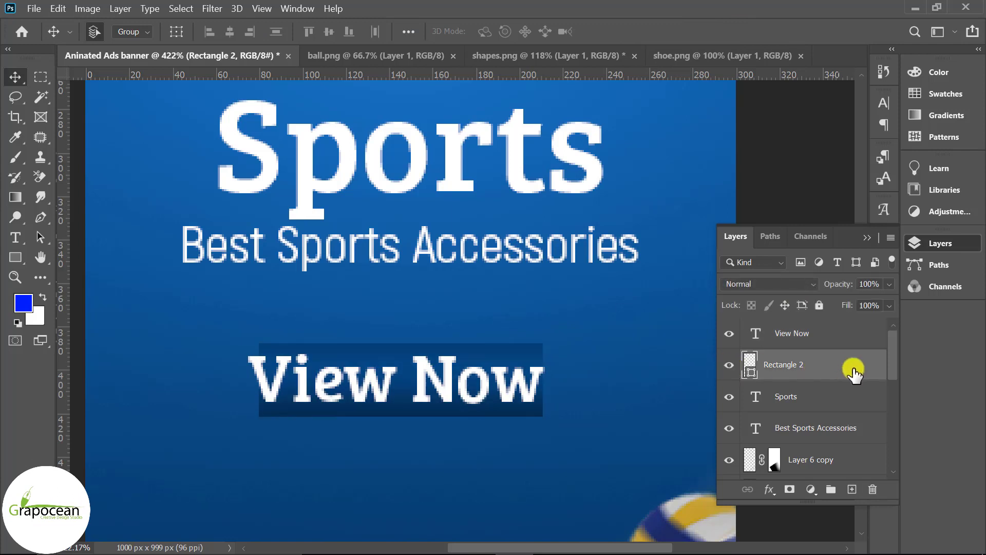
Step: Duplicate Rectangle 2, widen the original both ways, and fill it with a yellow-orange-red gradient
{"action": "left_click_drag", "start_coordinate": [854, 370], "coordinate": [852, 489]}
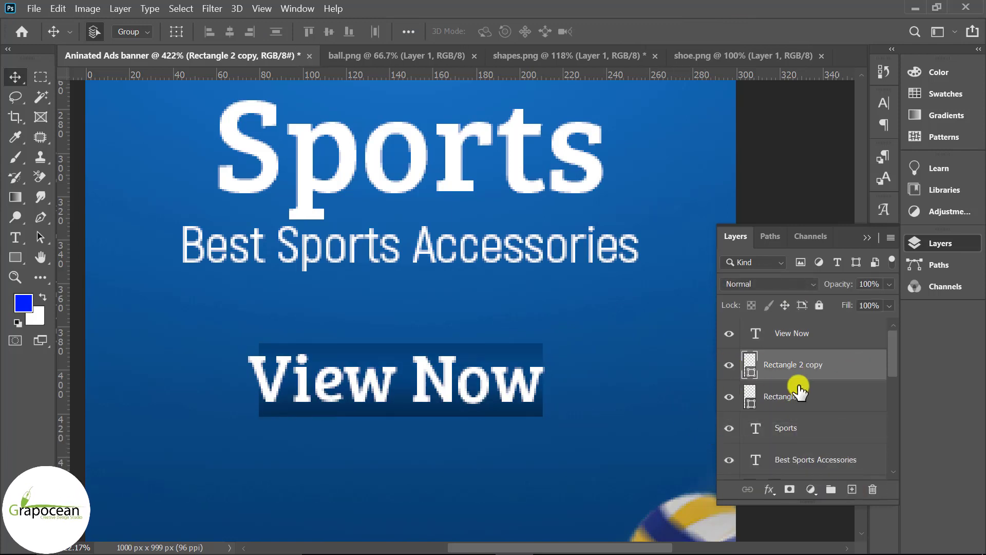
{"action": "left_click", "coordinate": [766, 400]}
{"action": "key", "text": "ctrl+t"}
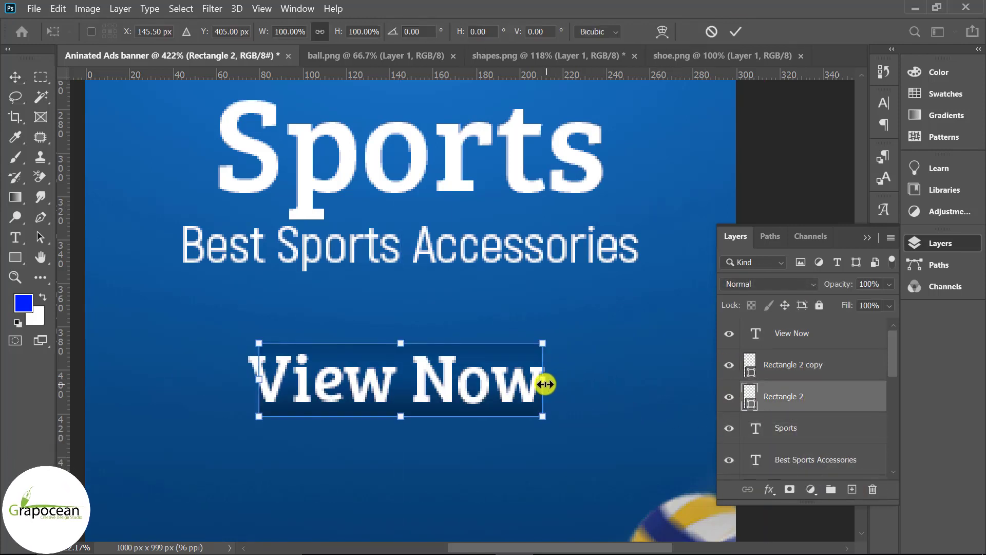
{"action": "left_click_drag", "start_coordinate": [545, 384], "coordinate": [562, 383]}
{"action": "left_click_drag", "start_coordinate": [248, 384], "coordinate": [238, 384]}
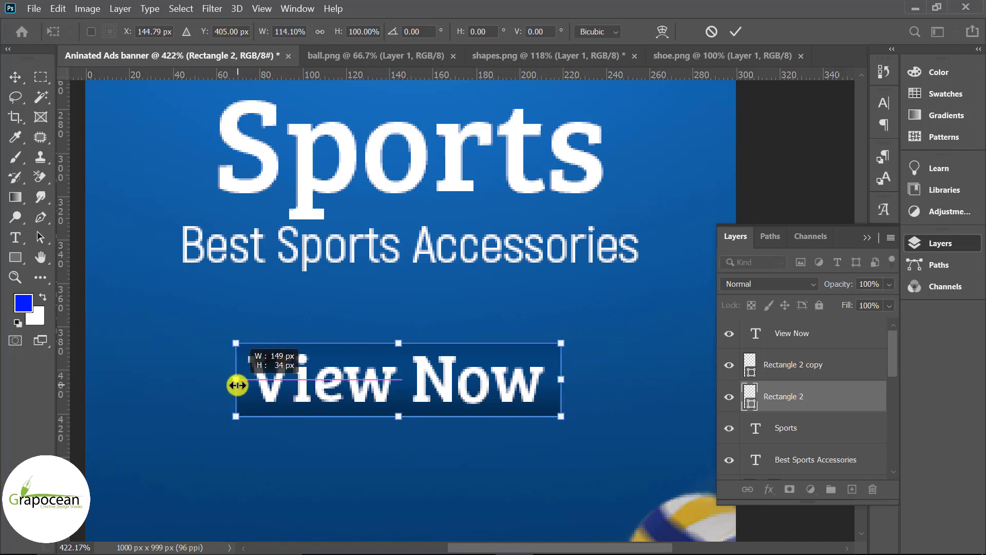
{"action": "left_click", "coordinate": [17, 262]}
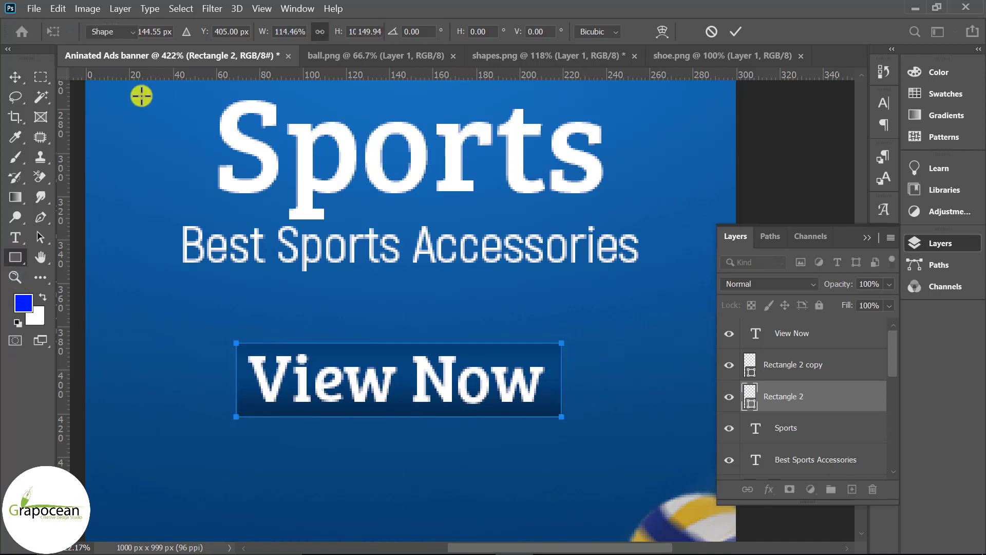
{"action": "left_click", "coordinate": [172, 31]}
{"action": "left_click", "coordinate": [129, 115]}
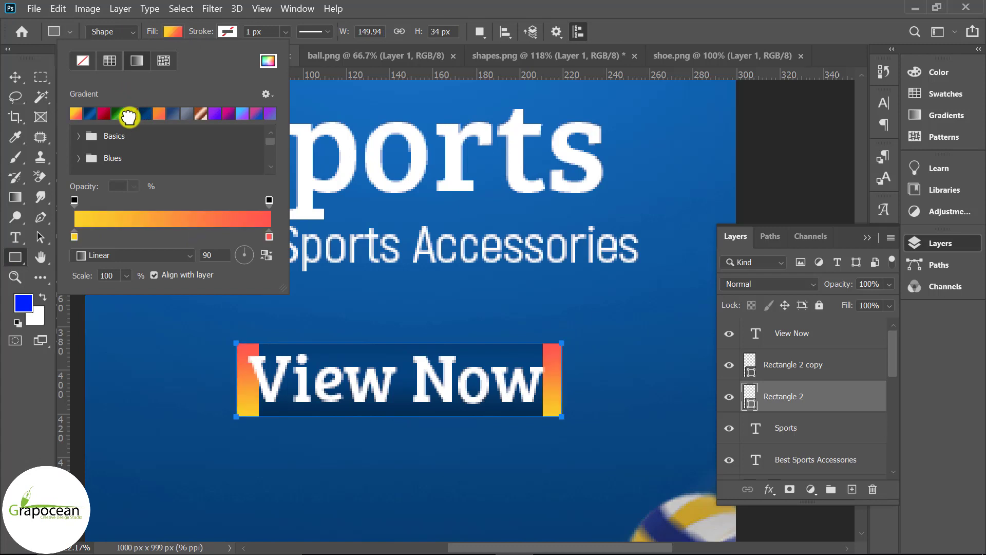
{"action": "left_click", "coordinate": [14, 77]}
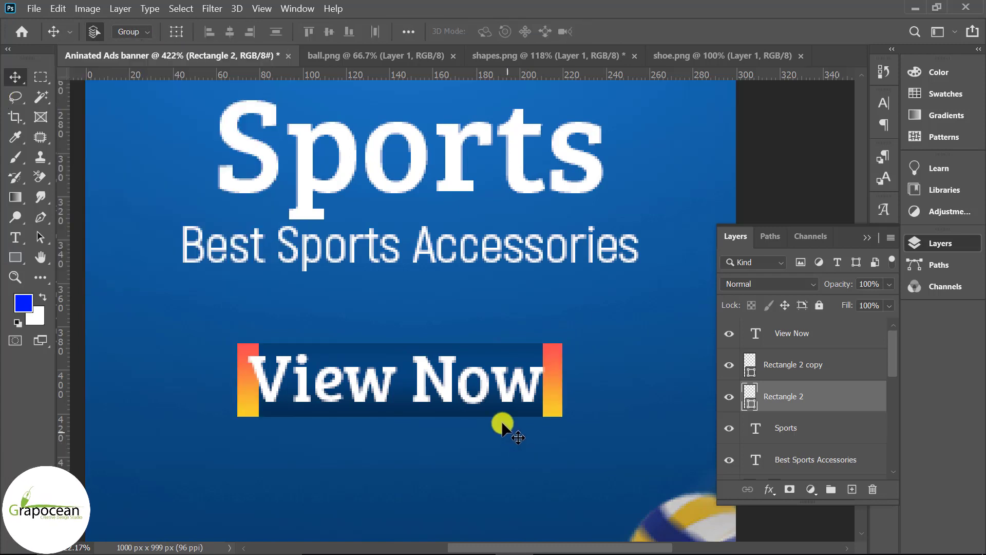
Step: Scale the View Now text down slightly
{"action": "left_click", "coordinate": [483, 380]}
{"action": "key", "text": "ctrl+t"}
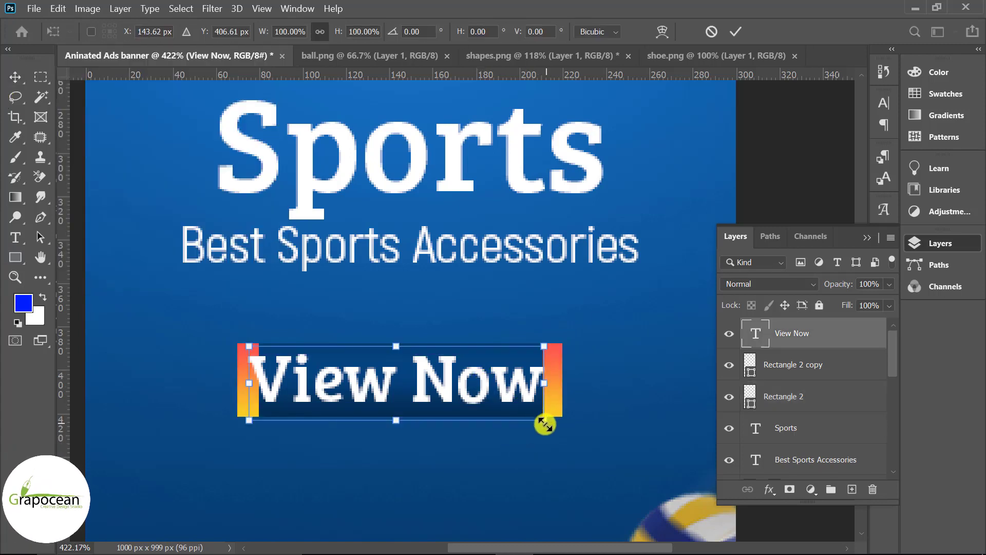
{"action": "left_click_drag", "start_coordinate": [537, 421], "coordinate": [545, 420]}
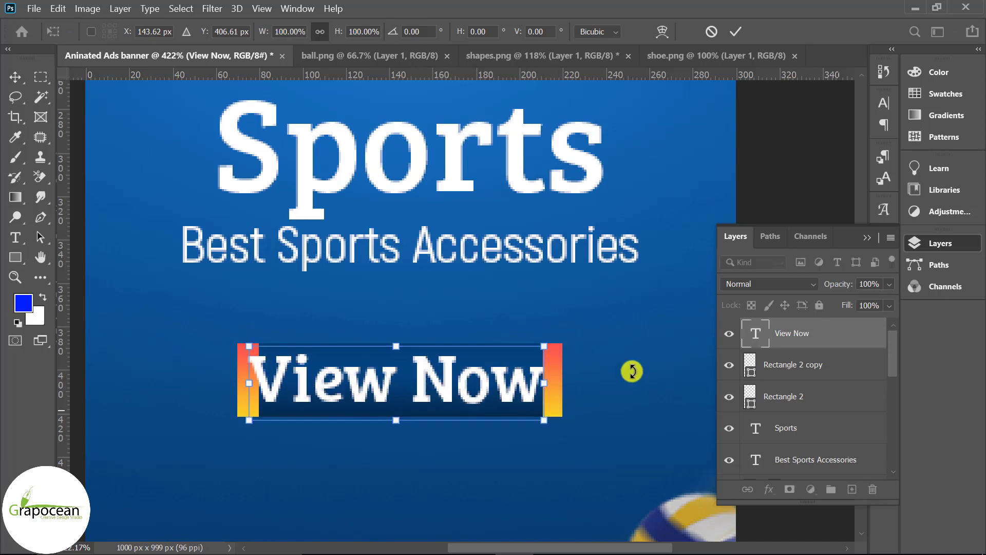
{"action": "left_click", "coordinate": [739, 30]}
Step: Draw a small 66 px rounded box below the View Now button
{"action": "left_click_drag", "start_coordinate": [385, 439], "coordinate": [429, 482]}
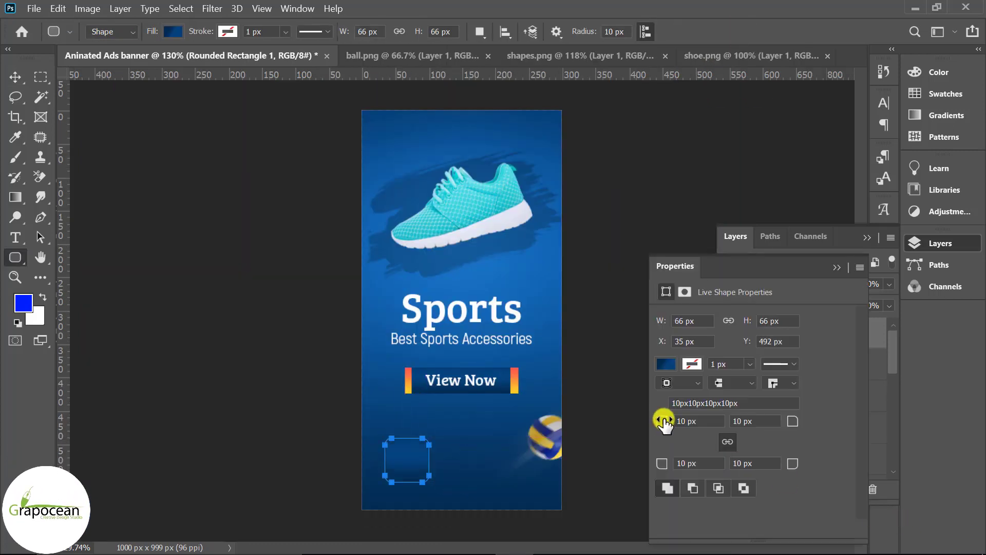
{"action": "left_click", "coordinate": [838, 267]}
{"action": "left_click", "coordinate": [15, 77]}
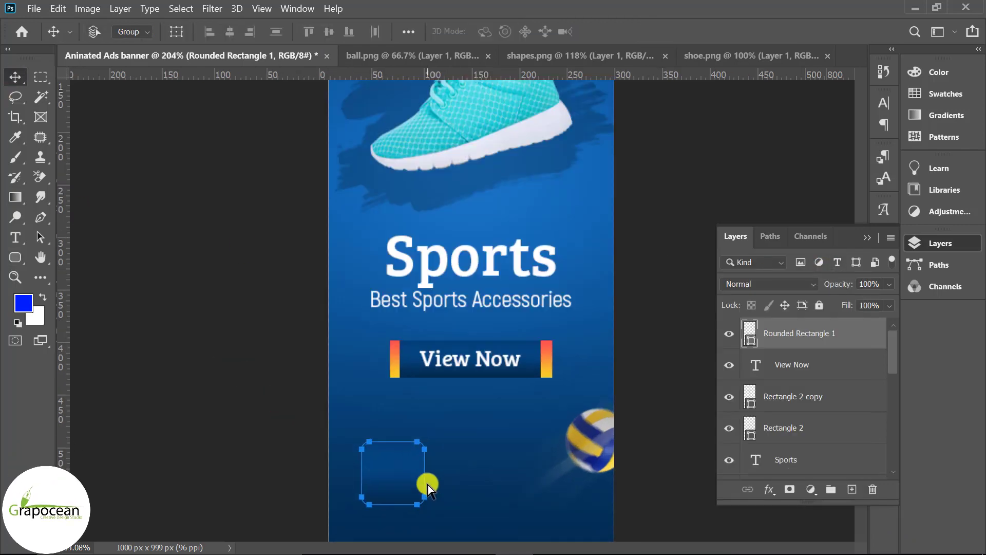
{"action": "scroll", "coordinate": [426, 462], "scroll_direction": "up", "scroll_amount": 5}
Step: Duplicate the rounded box and enlarge the copy to about 107 px square beside it
{"action": "left_click_drag", "start_coordinate": [397, 303], "coordinate": [510, 282]}
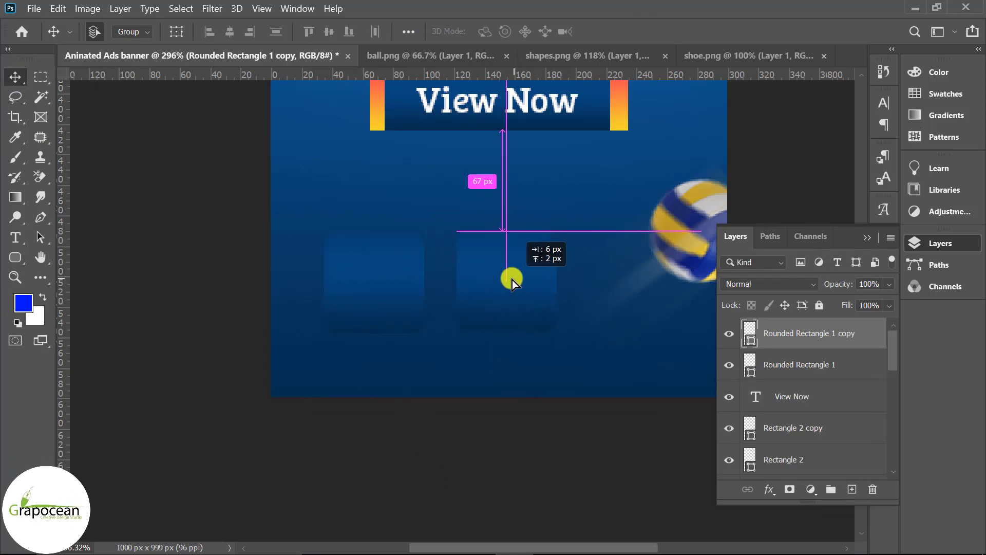
{"action": "left_click", "coordinate": [867, 237]}
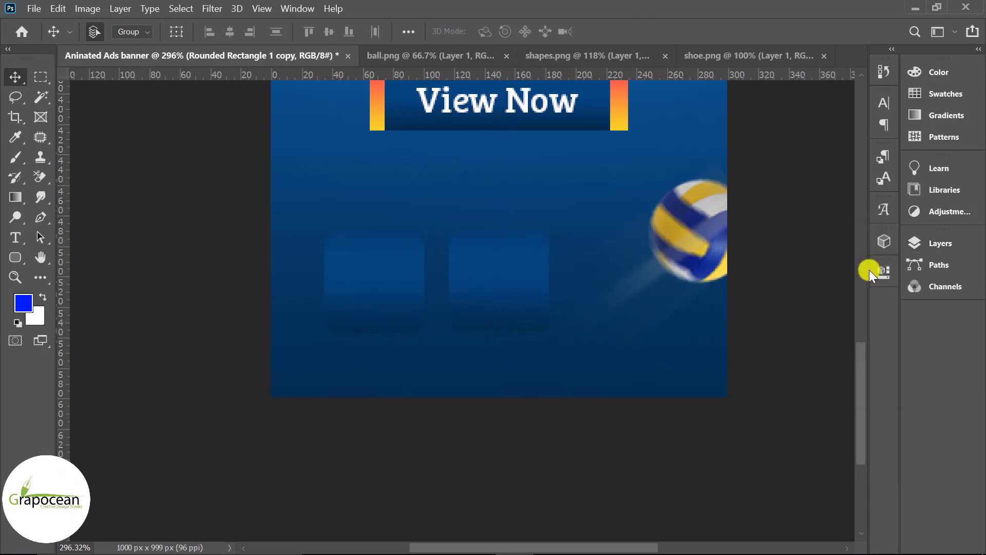
{"action": "left_click", "coordinate": [884, 272]}
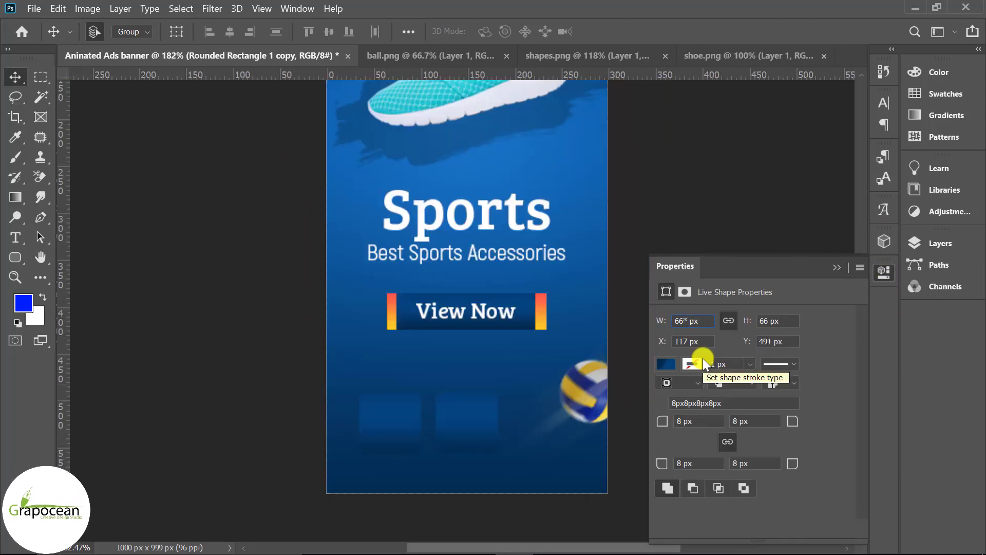
{"action": "type", "text": "1.618"}
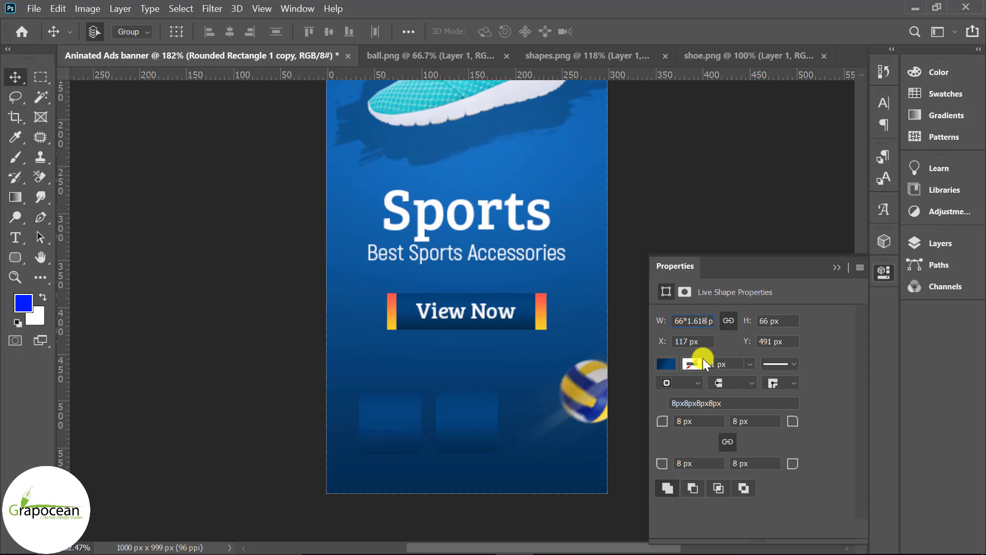
{"action": "key", "text": "Return"}
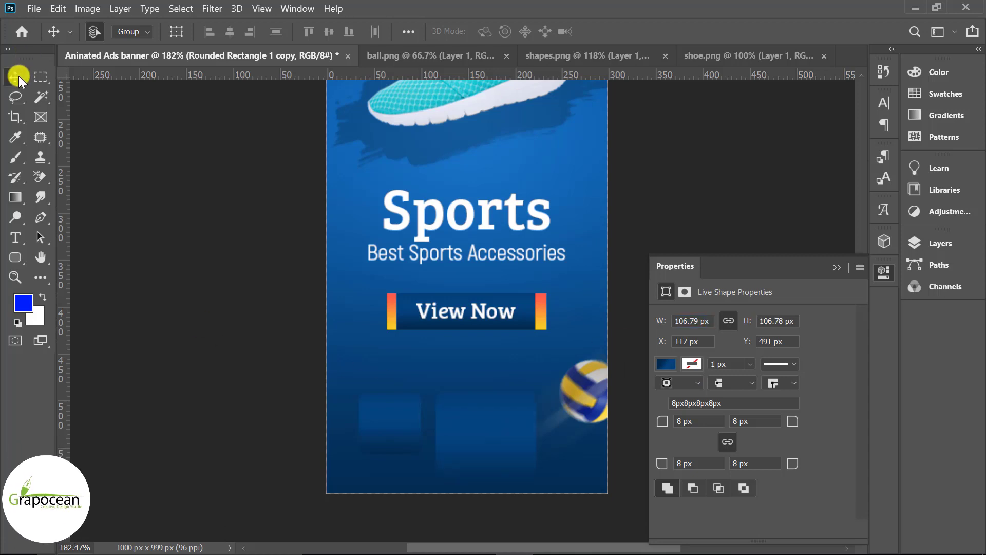
{"action": "left_click", "coordinate": [19, 75]}
{"action": "scroll", "coordinate": [463, 431], "scroll_direction": "up", "scroll_amount": 3}
{"action": "mouse_move", "coordinate": [473, 418]}
{"action": "left_mouse_down"}
{"action": "mouse_move", "coordinate": [479, 387]}
{"action": "mouse_move", "coordinate": [464, 387]}
{"action": "left_mouse_up"}
{"action": "scroll", "coordinate": [514, 390], "scroll_direction": "down", "scroll_amount": 3}
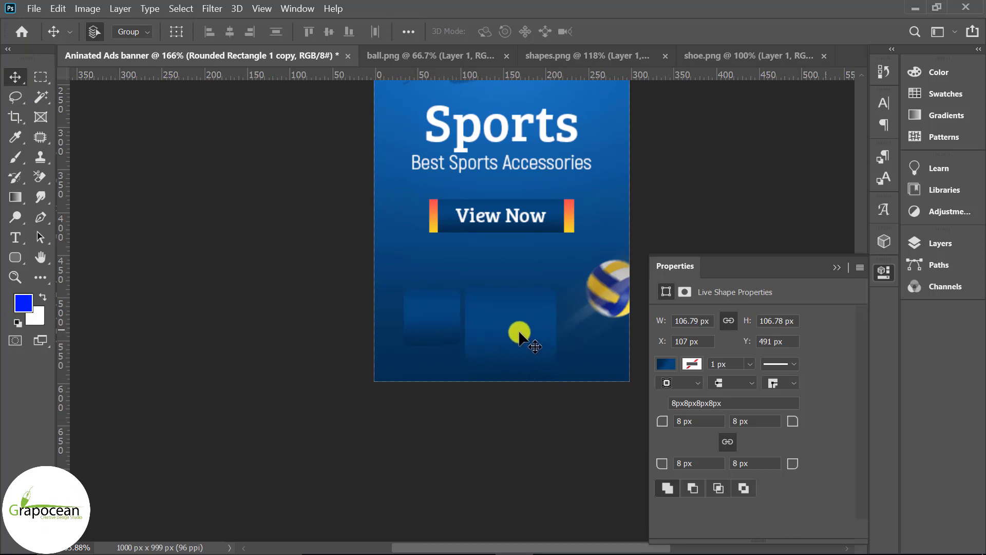
{"action": "left_click_drag", "start_coordinate": [440, 329], "coordinate": [512, 316]}
Step: Move both rounded box layers up and left together
{"action": "left_click", "coordinate": [940, 249]}
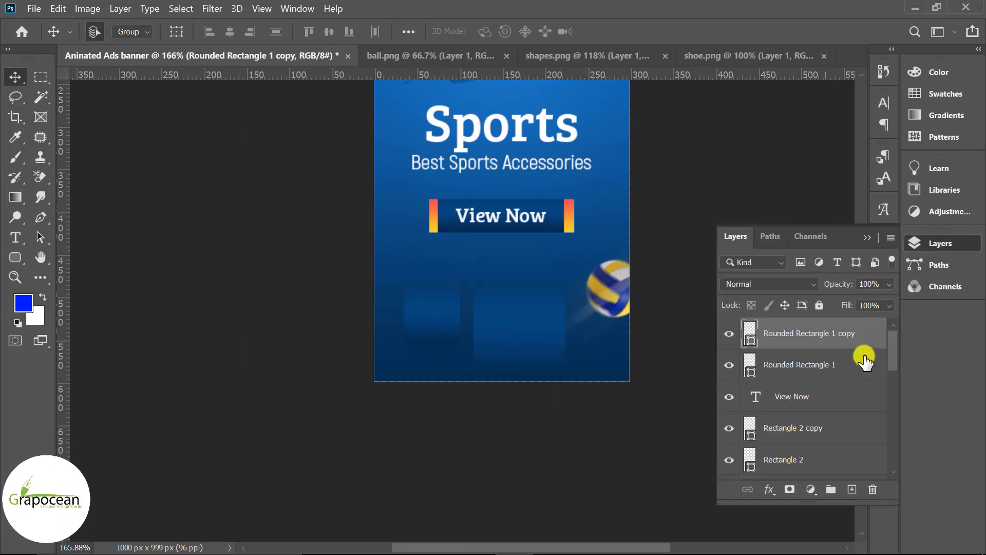
{"action": "left_click", "coordinate": [806, 365]}
{"action": "left_click", "coordinate": [824, 334], "text": "shift"}
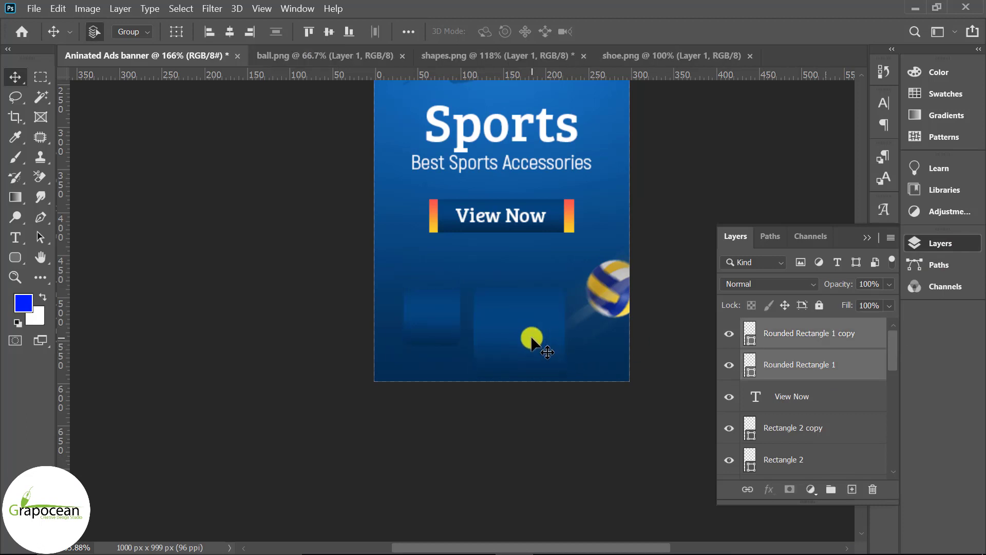
{"action": "mouse_move", "coordinate": [539, 334]}
{"action": "left_mouse_down"}
{"action": "mouse_move", "coordinate": [519, 313]}
{"action": "mouse_move", "coordinate": [558, 365]}
{"action": "mouse_move", "coordinate": [590, 354]}
{"action": "left_mouse_up"}
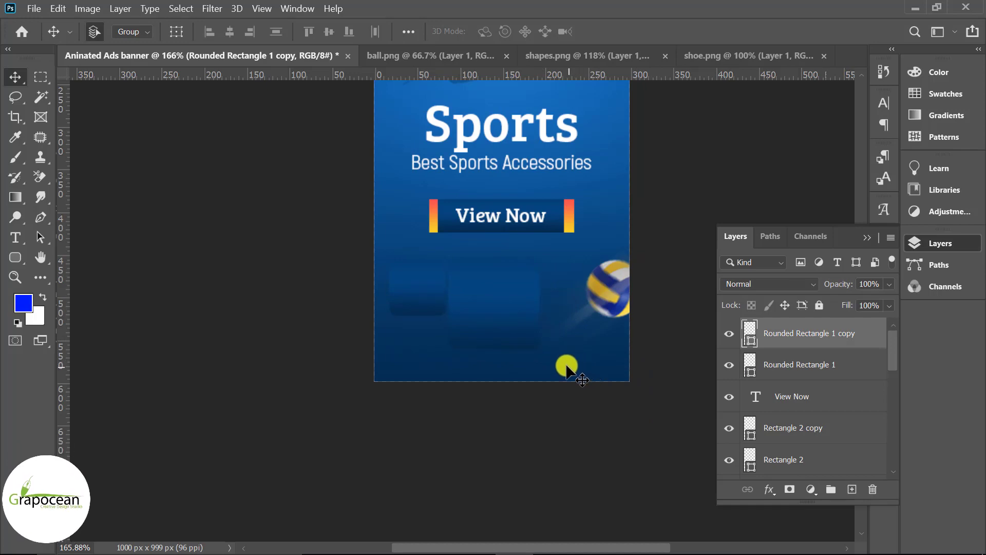
{"action": "scroll", "coordinate": [630, 421], "scroll_direction": "down", "scroll_amount": 3}
{"action": "scroll", "coordinate": [479, 447], "scroll_direction": "up", "scroll_amount": 3}
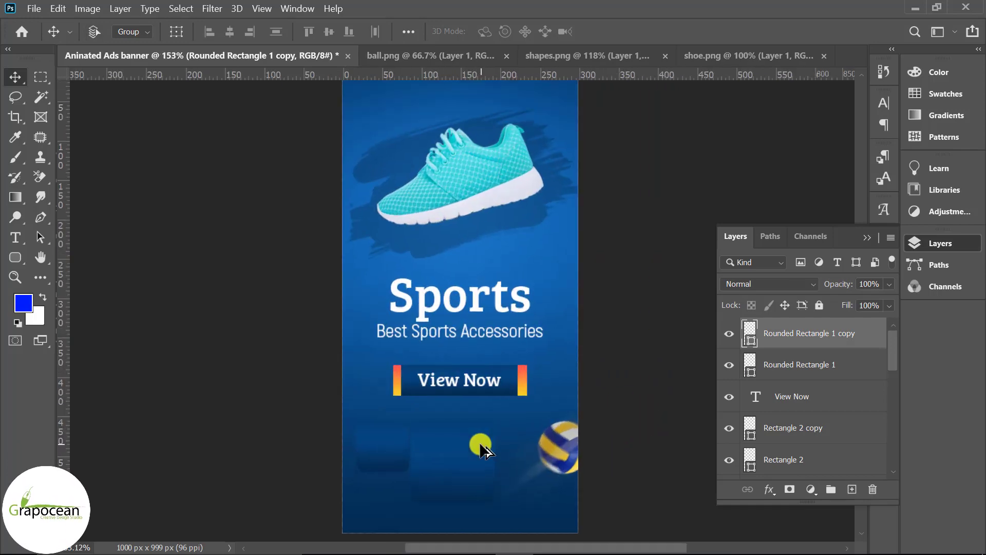
{"action": "scroll", "coordinate": [480, 447], "scroll_direction": "up", "scroll_amount": 2}
{"action": "scroll", "coordinate": [480, 447], "scroll_direction": "down", "scroll_amount": 1}
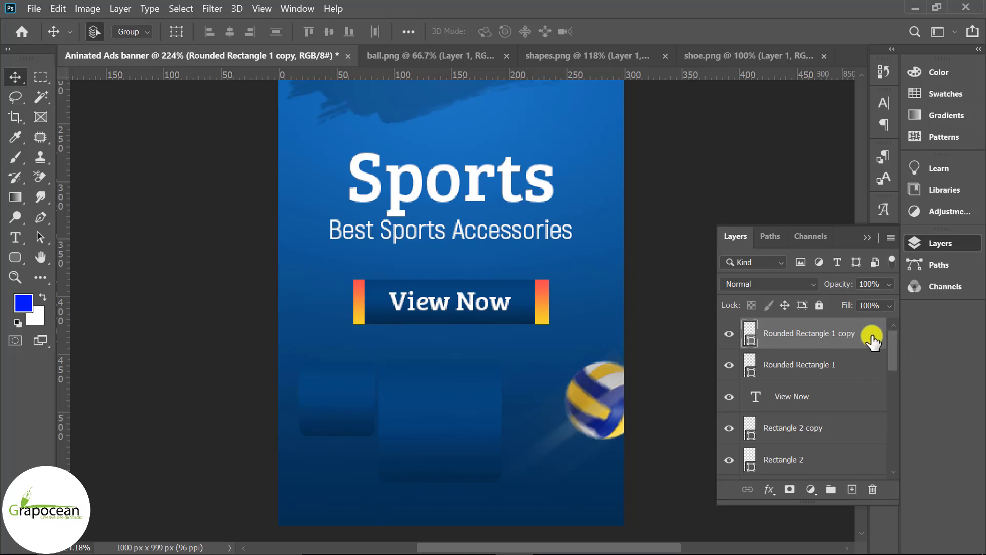
Step: Duplicate the rounded box again and enlarge the third copy to 172.78 px square
{"action": "left_click_drag", "start_coordinate": [872, 339], "coordinate": [852, 489]}
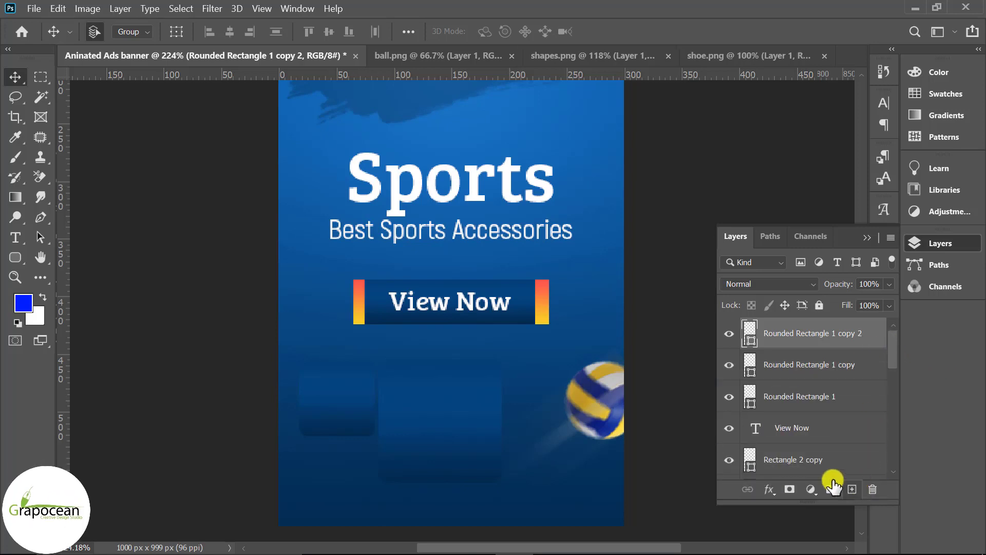
{"action": "left_click", "coordinate": [16, 258]}
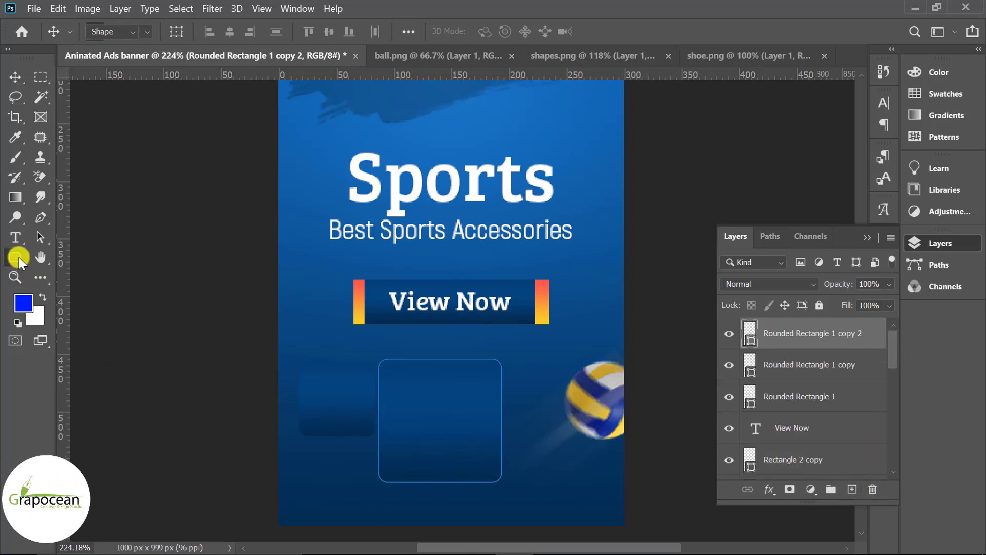
{"action": "left_click", "coordinate": [930, 243]}
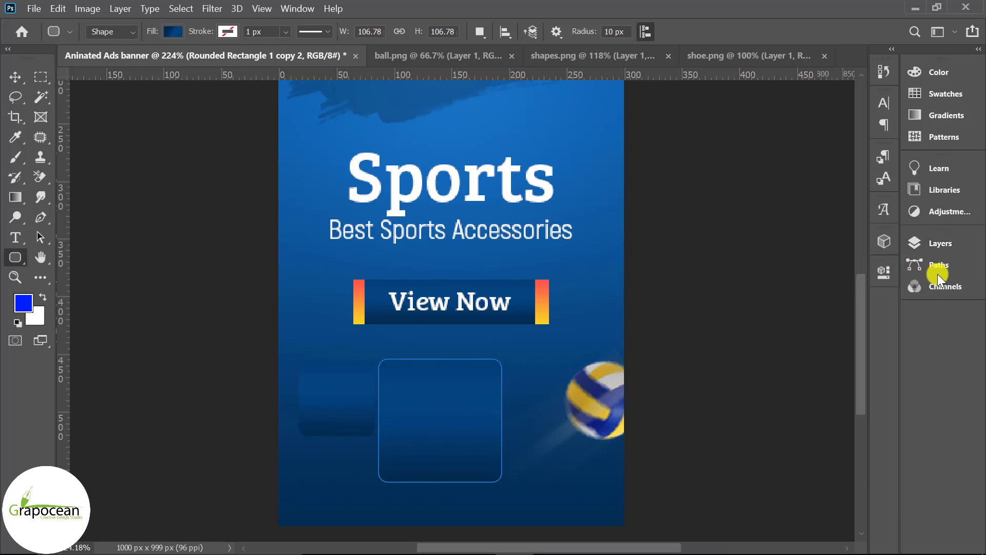
{"action": "left_click", "coordinate": [884, 272]}
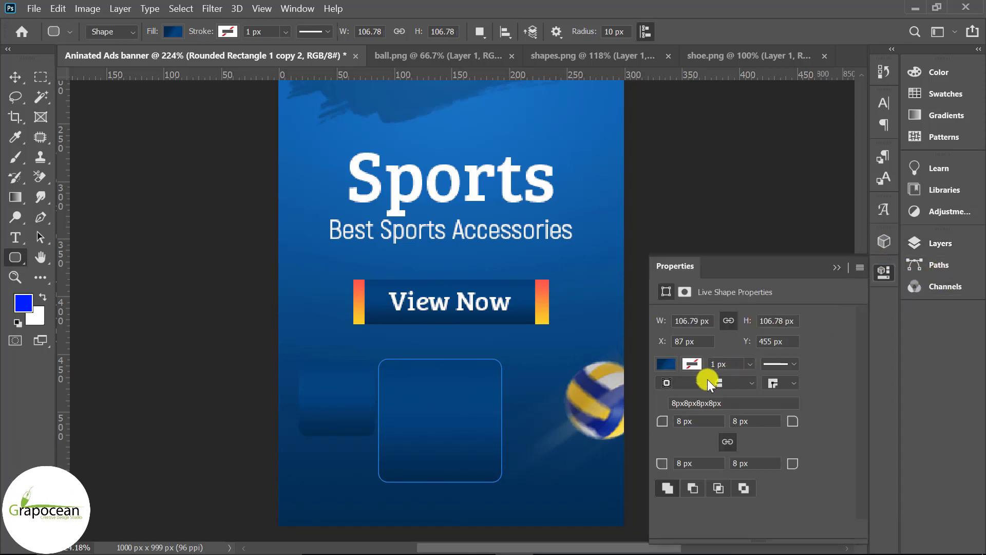
{"action": "left_click", "coordinate": [701, 320]}
{"action": "type", "text": "618"}
{"action": "key", "text": "Return"}
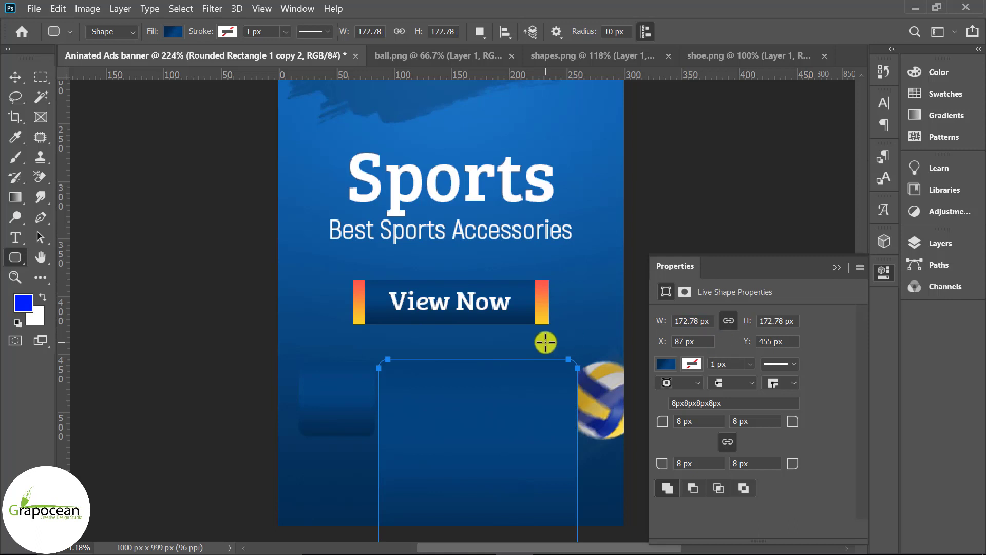
Step: Move the largest box up toward the button and select all three rounded rectangle layers
{"action": "left_click", "coordinate": [15, 76]}
{"action": "mouse_move", "coordinate": [464, 437]}
{"action": "left_mouse_down"}
{"action": "mouse_move", "coordinate": [450, 218]}
{"action": "mouse_move", "coordinate": [452, 239]}
{"action": "left_mouse_up"}
{"action": "left_click", "coordinate": [837, 268]}
{"action": "left_click", "coordinate": [940, 242]}
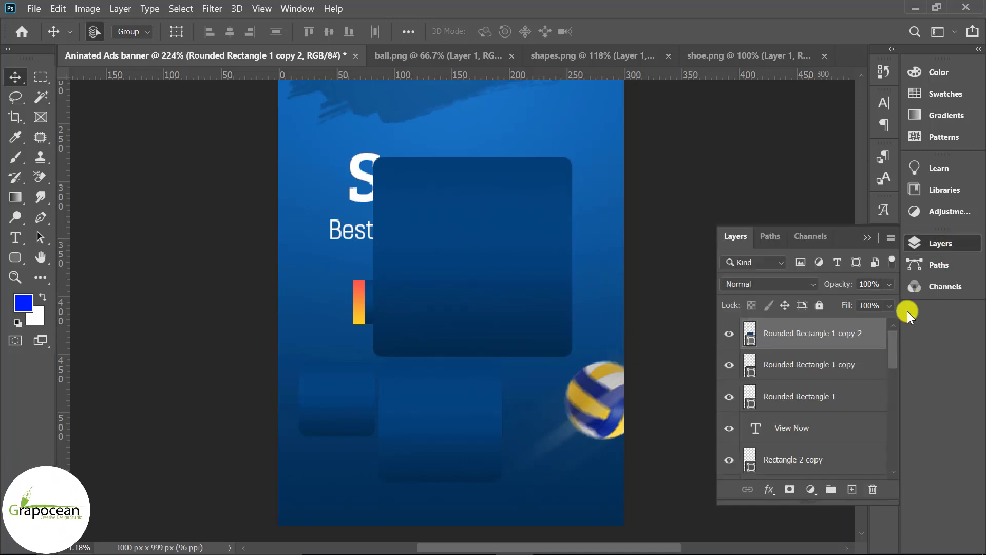
{"action": "left_click", "coordinate": [832, 395], "text": "shift"}
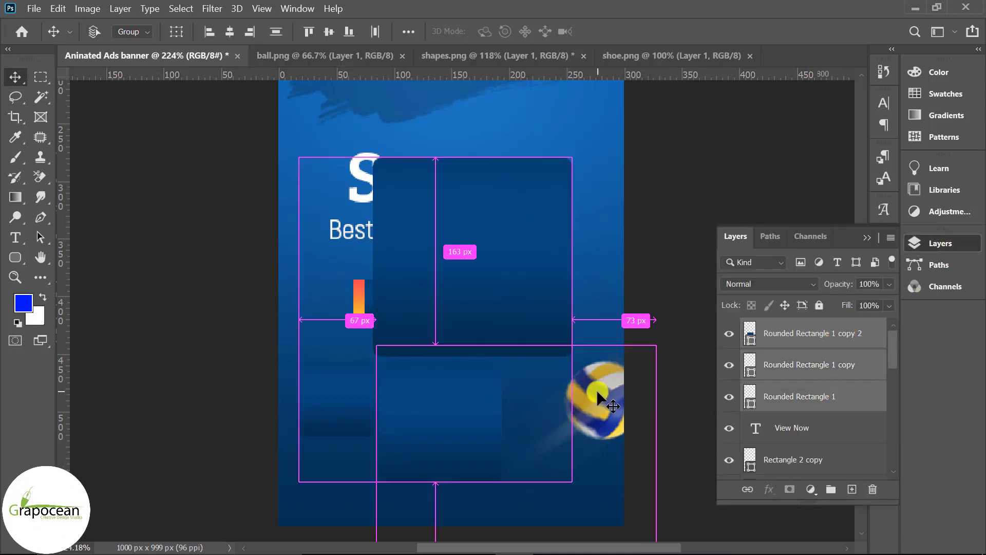
Step: Shrink the three rounded rectangles together and move them below the View Now button
{"action": "key", "text": "ctrl+t"}
{"action": "left_click_drag", "start_coordinate": [577, 471], "coordinate": [366, 445]}
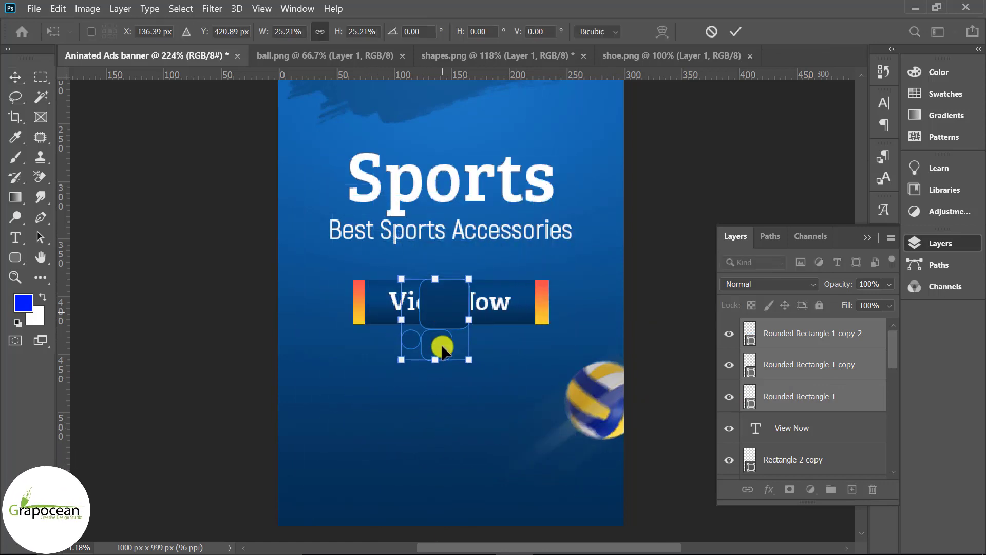
{"action": "left_click_drag", "start_coordinate": [443, 351], "coordinate": [392, 446]}
{"action": "left_click", "coordinate": [736, 32]}
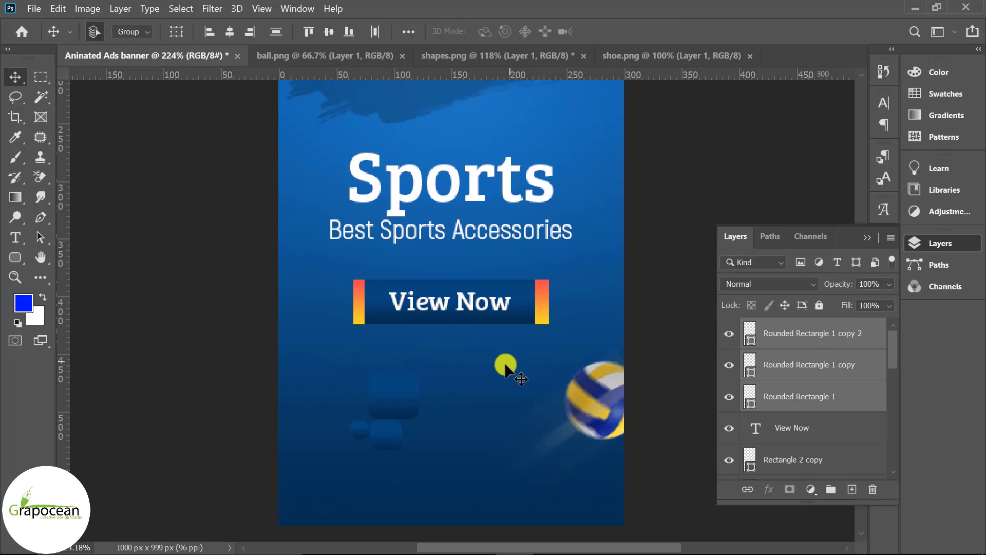
Step: Arrange the three boxes in a row, small to large from left to right
{"action": "scroll", "coordinate": [434, 457], "scroll_direction": "up", "scroll_amount": 3}
{"action": "scroll", "coordinate": [419, 452], "scroll_direction": "up", "scroll_amount": 2}
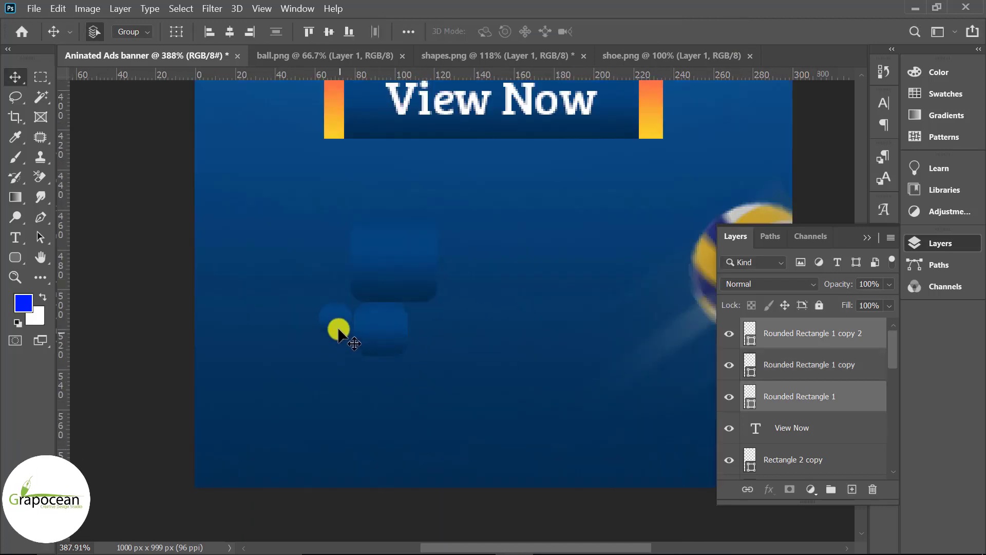
{"action": "left_click_drag", "start_coordinate": [392, 269], "coordinate": [574, 336]}
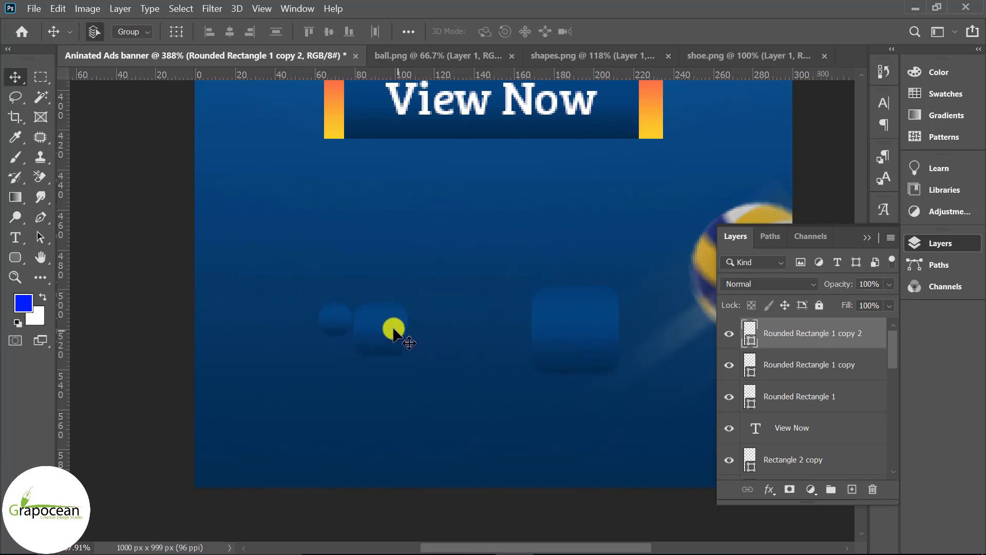
{"action": "left_click_drag", "start_coordinate": [392, 331], "coordinate": [504, 332]}
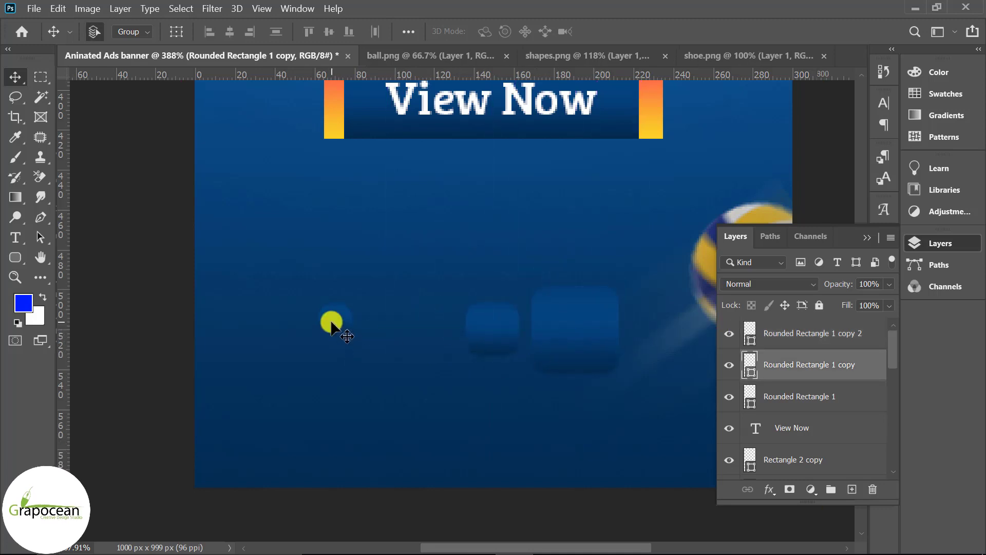
{"action": "left_click_drag", "start_coordinate": [331, 323], "coordinate": [430, 329]}
{"action": "scroll", "coordinate": [678, 426], "scroll_direction": "down", "scroll_amount": 3}
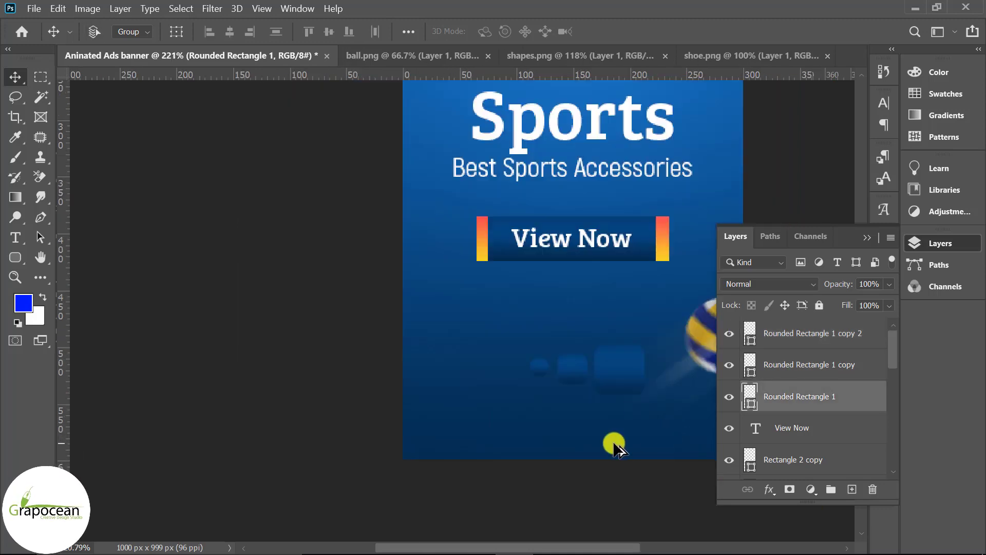
{"action": "scroll", "coordinate": [485, 323], "scroll_direction": "up", "scroll_amount": 3}
{"action": "left_click_drag", "start_coordinate": [485, 316], "coordinate": [543, 327]}
{"action": "scroll", "coordinate": [691, 478], "scroll_direction": "down", "scroll_amount": 3}
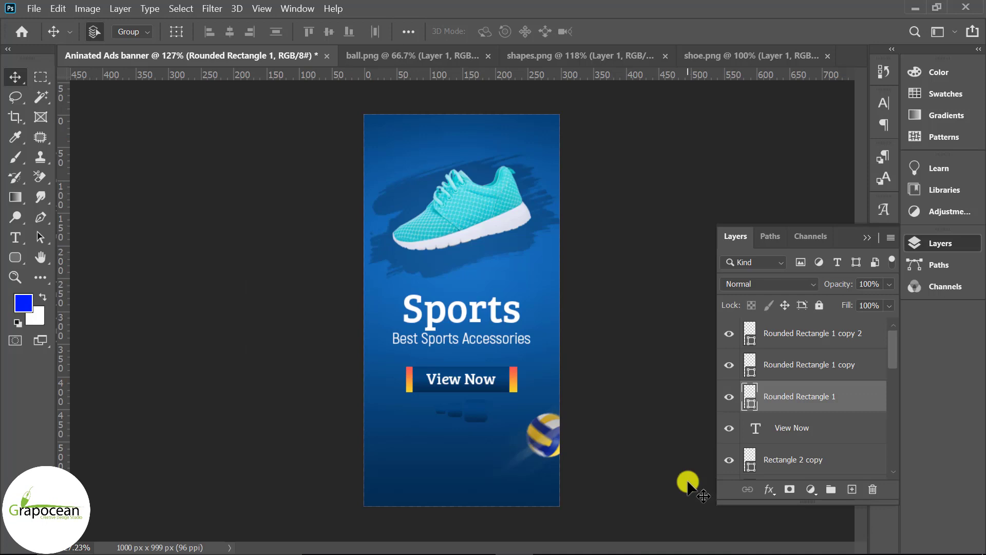
{"action": "scroll", "coordinate": [617, 492], "scroll_direction": "down", "scroll_amount": 2}
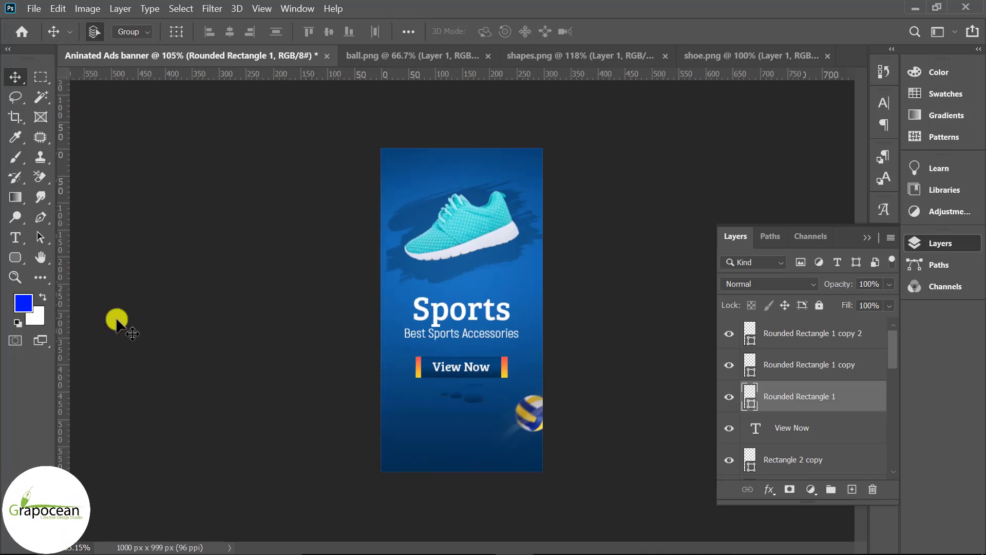
Step: Draw a curved Pen path with several anchors across the banner's lower area
{"action": "left_click", "coordinate": [41, 217]}
{"action": "left_click", "coordinate": [346, 393]}
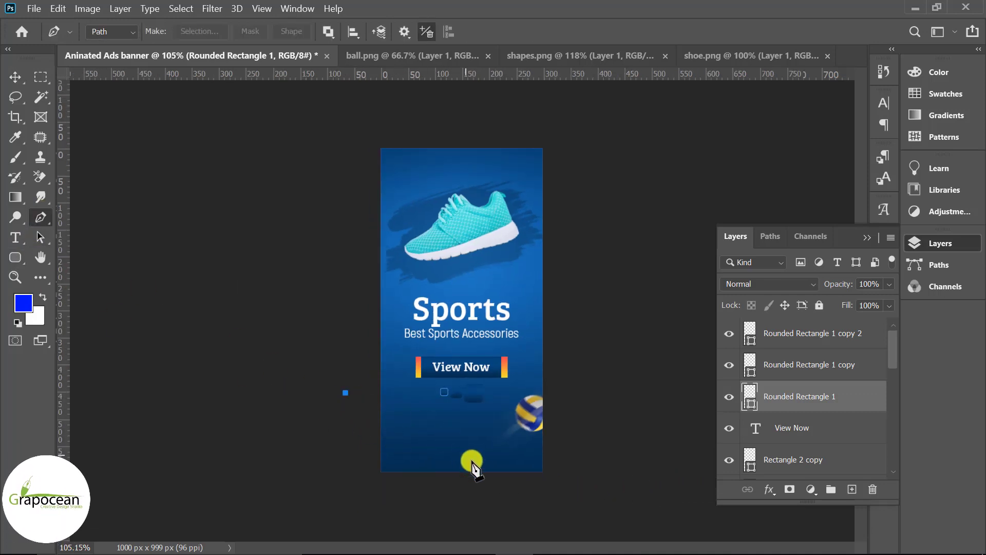
{"action": "left_click_drag", "start_coordinate": [488, 480], "coordinate": [539, 550]}
{"action": "scroll", "coordinate": [541, 550], "scroll_direction": "down", "scroll_amount": 2}
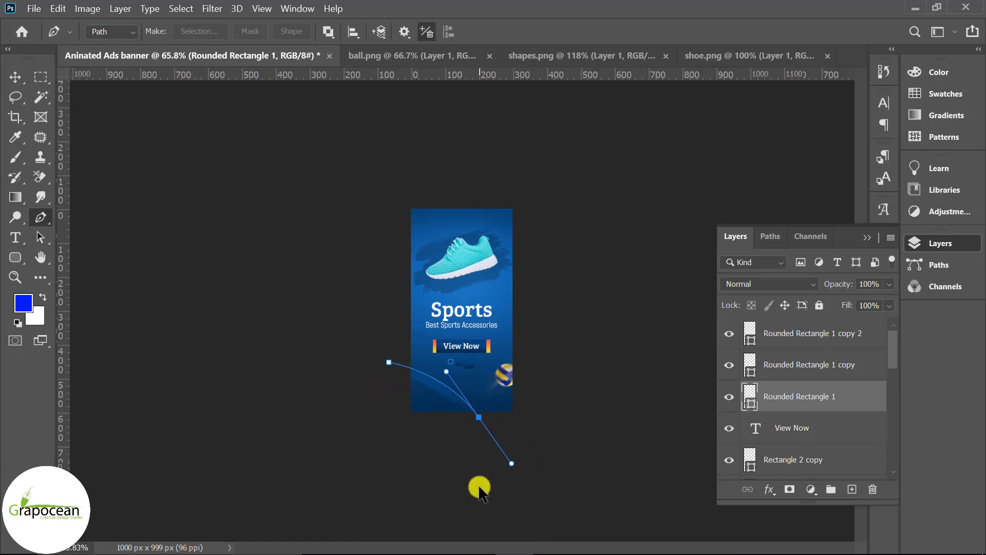
{"action": "mouse_move", "coordinate": [541, 550]}
{"action": "left_mouse_down"}
{"action": "mouse_move", "coordinate": [482, 490]}
{"action": "mouse_move", "coordinate": [467, 501]}
{"action": "left_mouse_up"}
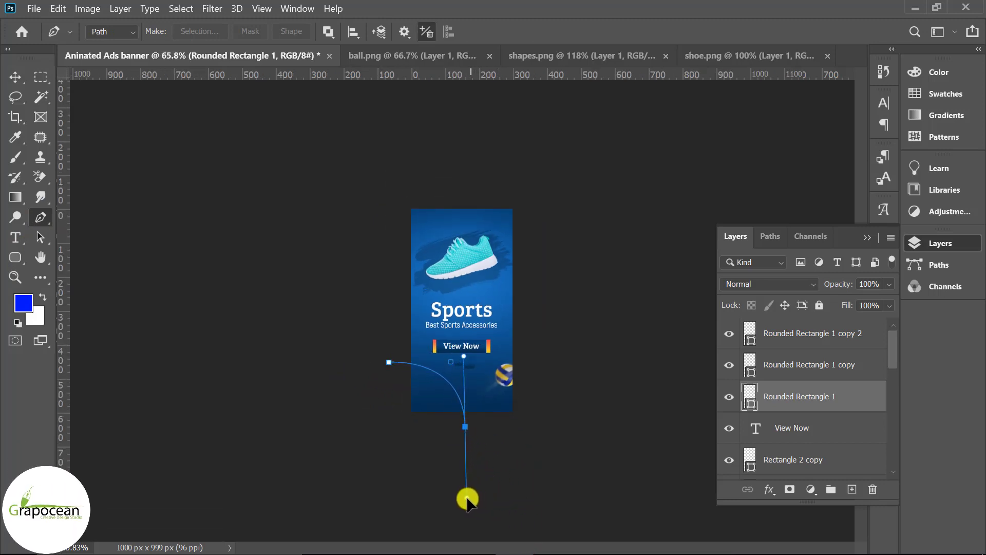
{"action": "left_click", "coordinate": [391, 423]}
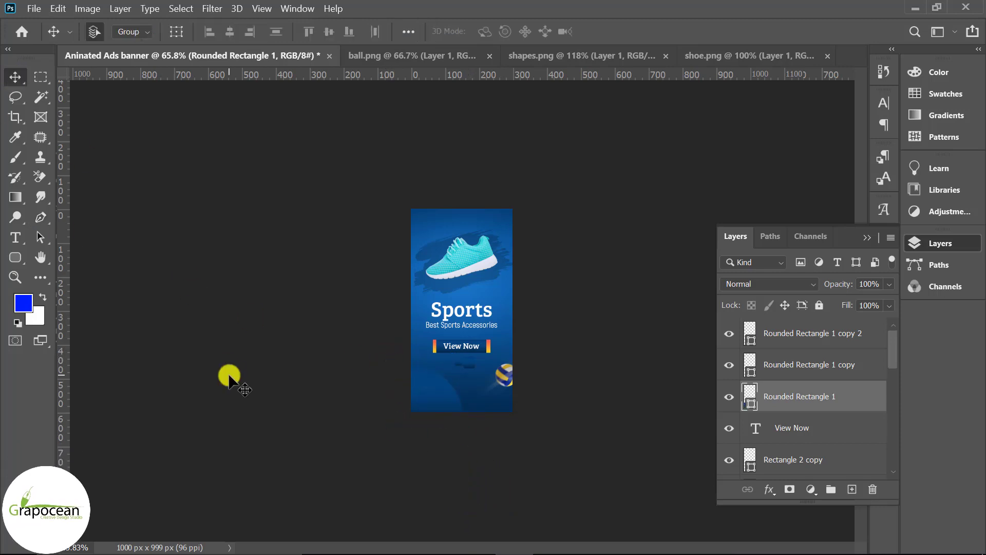
{"action": "key", "text": "ctrl+plus"}
{"action": "left_click", "coordinate": [15, 238]}
{"action": "left_click", "coordinate": [445, 168]}
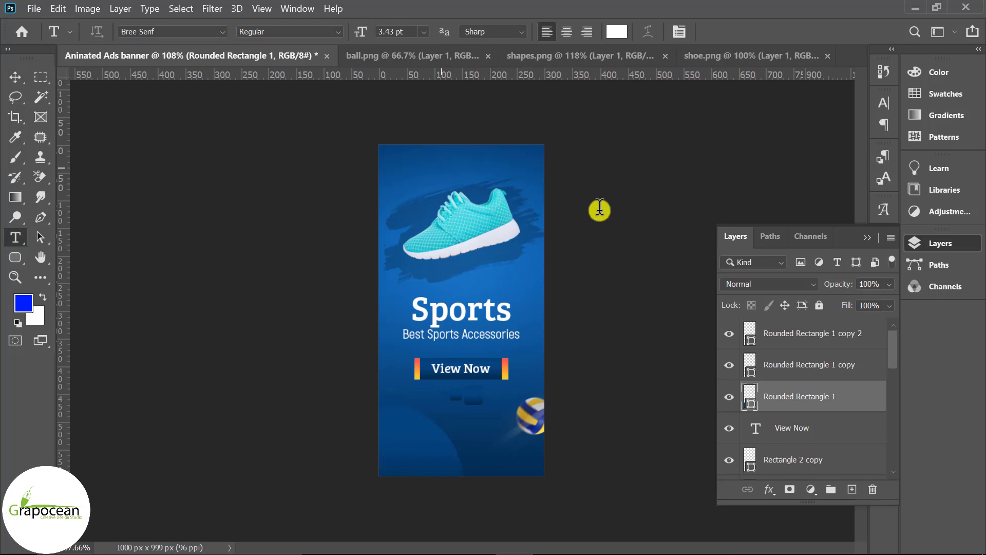
{"action": "key", "text": "BackSpace"}
{"action": "type", "text": "www.grapoc"}
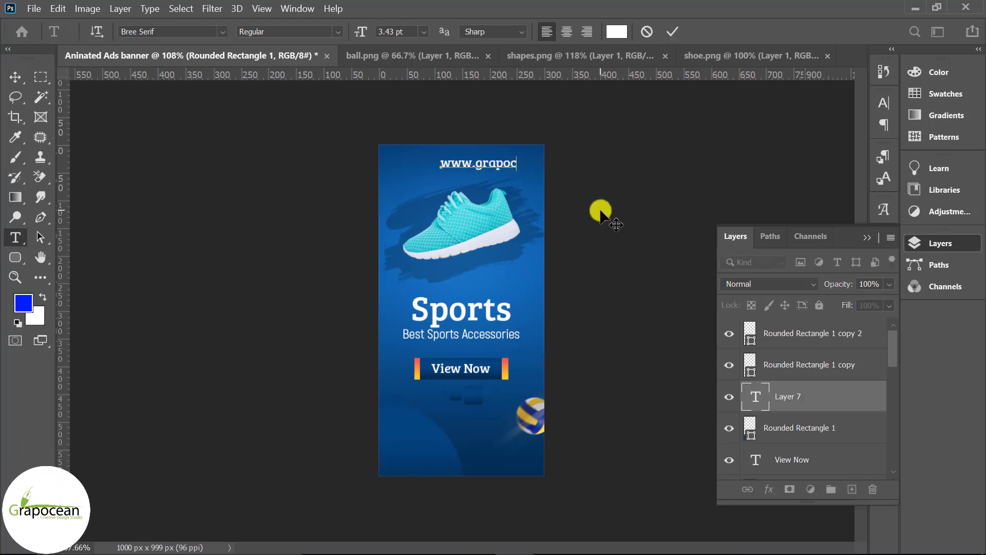
{"action": "type", "text": "ean"}
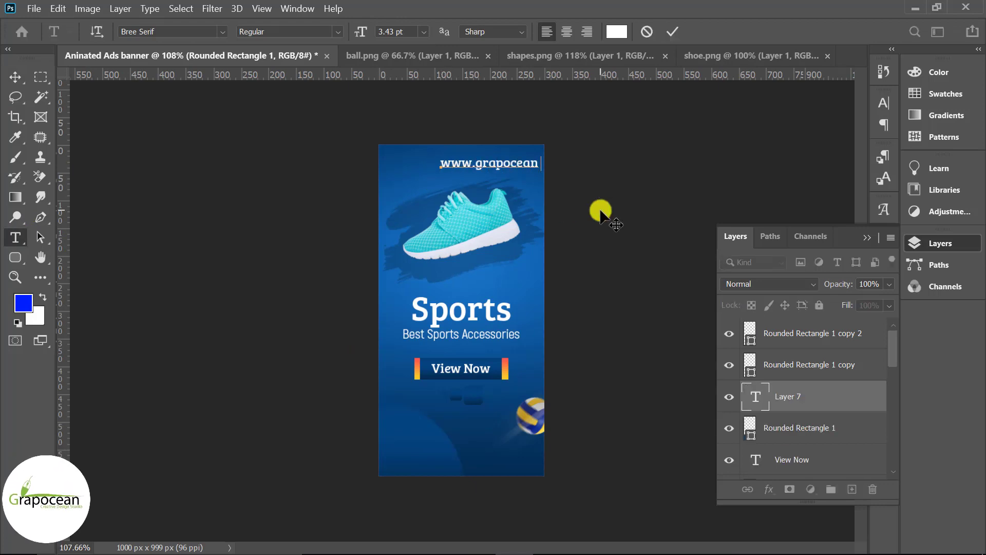
{"action": "type", "text": ".com"}
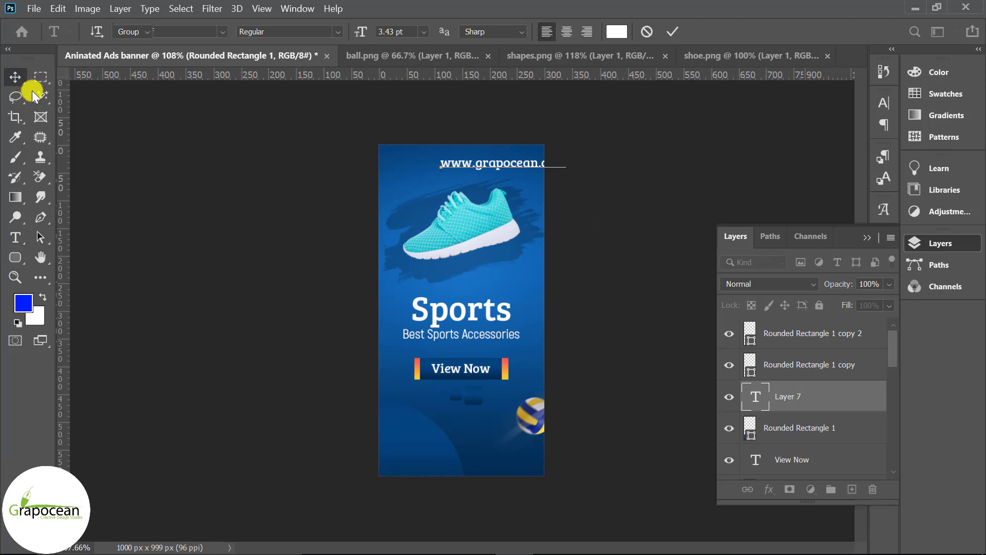
{"action": "left_click", "coordinate": [15, 77]}
{"action": "left_click_drag", "start_coordinate": [522, 159], "coordinate": [486, 165]}
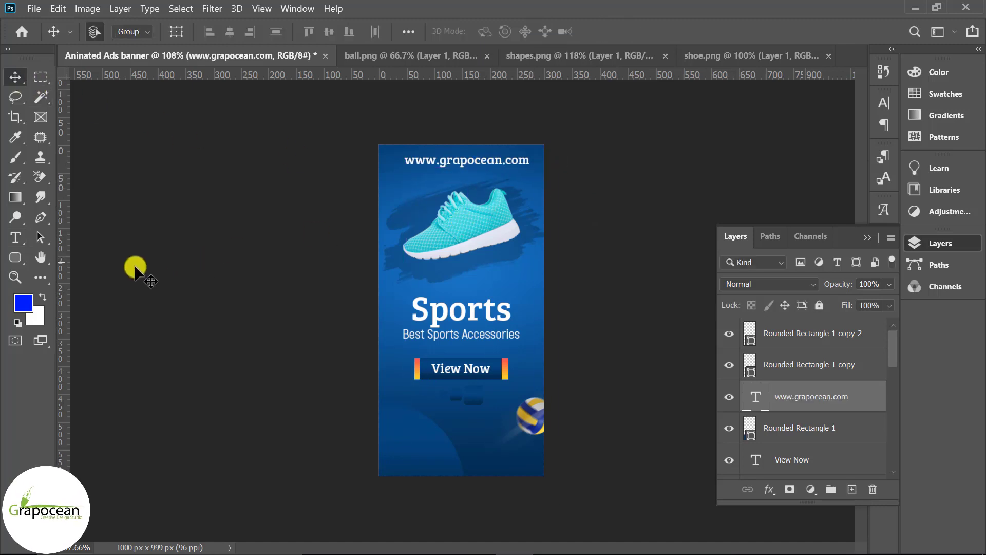
Step: Check the subtitle's font for reference, leaving the subtitle unchanged
{"action": "left_click", "coordinate": [11, 237]}
{"action": "left_click", "coordinate": [465, 333]}
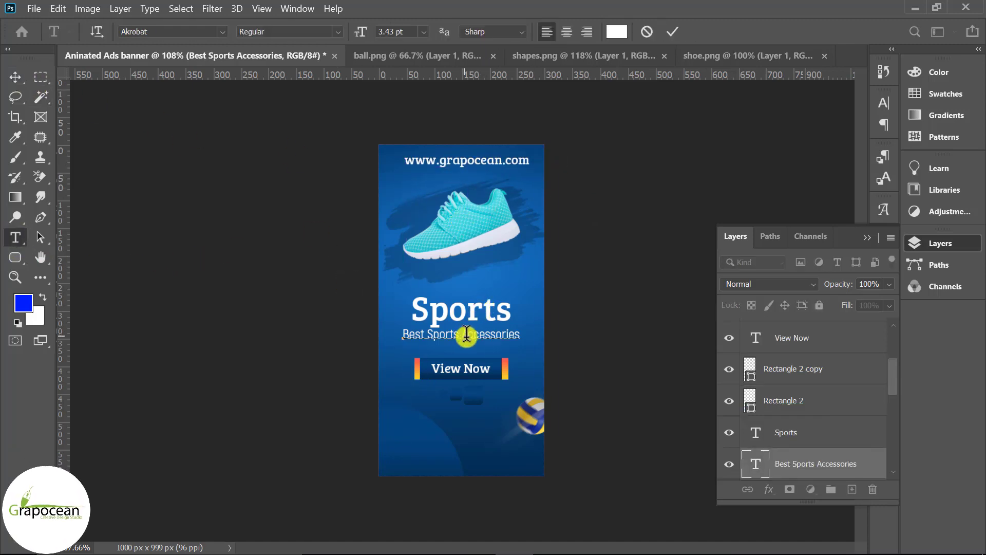
{"action": "left_click", "coordinate": [16, 77]}
{"action": "left_click", "coordinate": [15, 238]}
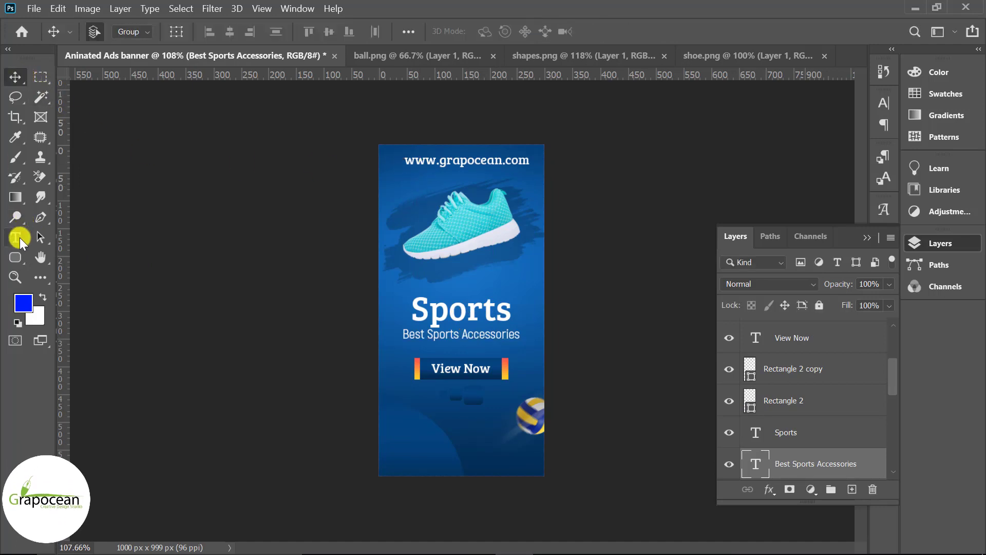
Step: Set the web address font to Akrobat and recentre it at the top
{"action": "left_click_drag", "start_coordinate": [405, 161], "coordinate": [539, 159]}
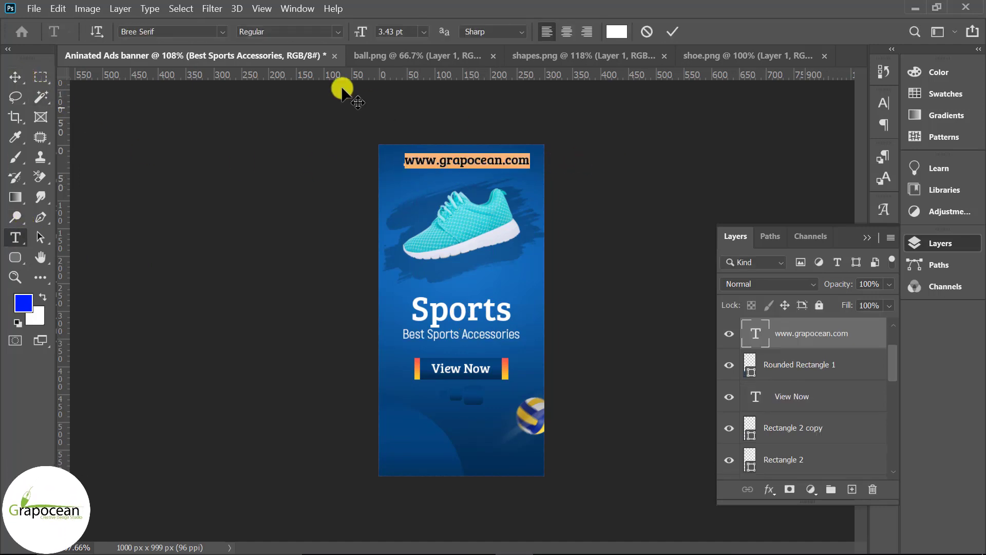
{"action": "left_click", "coordinate": [222, 33]}
{"action": "left_click", "coordinate": [291, 78]}
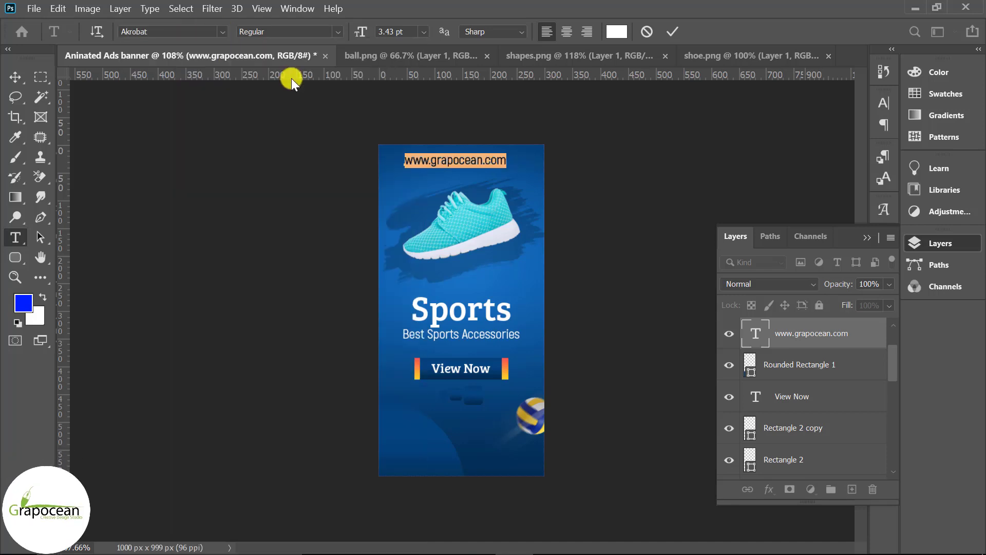
{"action": "left_click", "coordinate": [15, 77]}
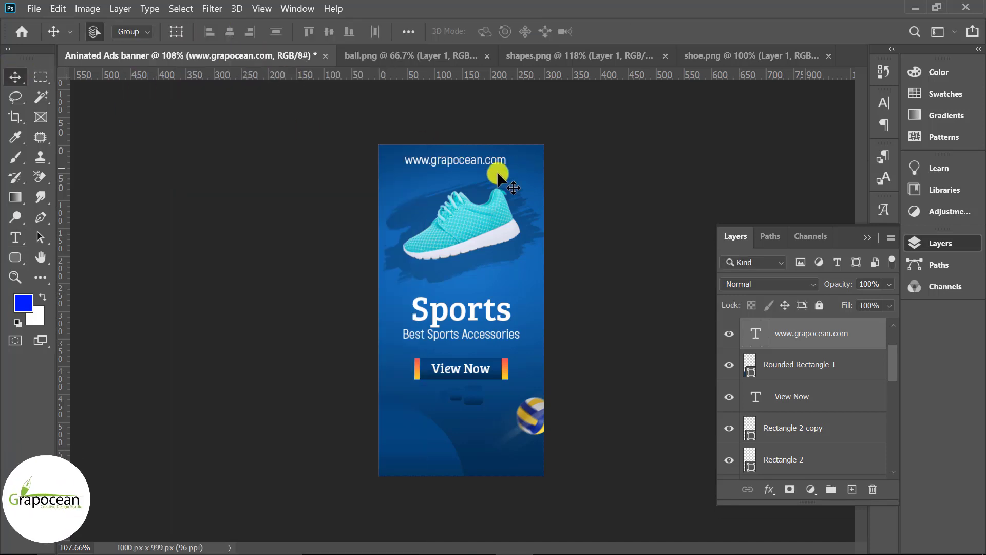
{"action": "left_click_drag", "start_coordinate": [489, 160], "coordinate": [498, 167]}
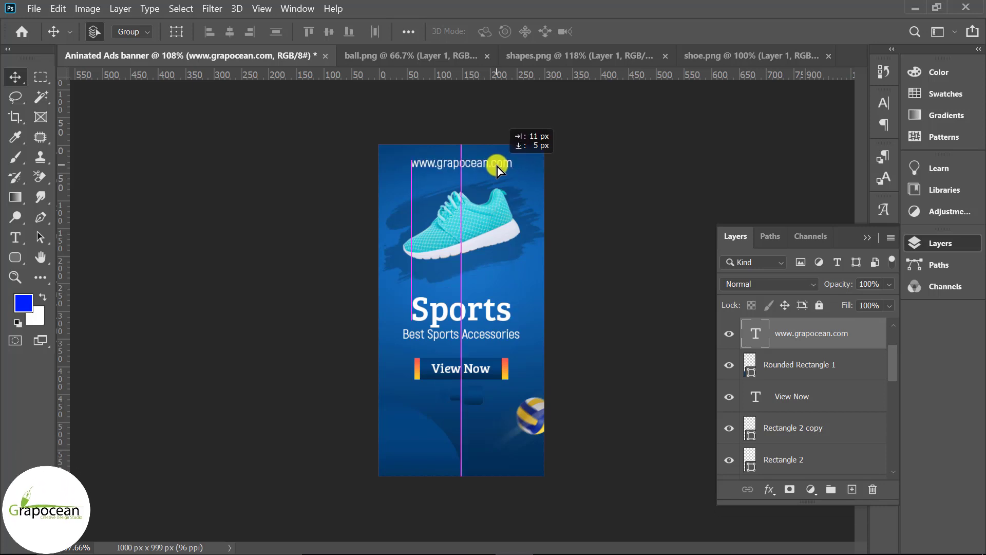
{"action": "left_click_drag", "start_coordinate": [497, 167], "coordinate": [496, 166]}
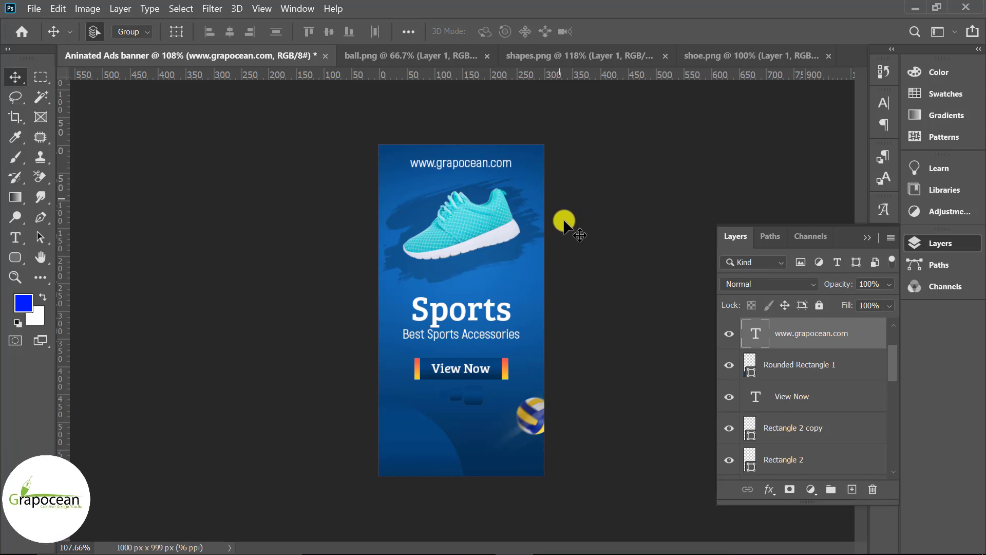
Step: Move the web address down so it sits centred along the banner bottom
{"action": "scroll", "coordinate": [637, 309], "scroll_direction": "down", "scroll_amount": 3}
{"action": "scroll", "coordinate": [565, 323], "scroll_direction": "up", "scroll_amount": 1}
{"action": "scroll", "coordinate": [532, 327], "scroll_direction": "up", "scroll_amount": 1}
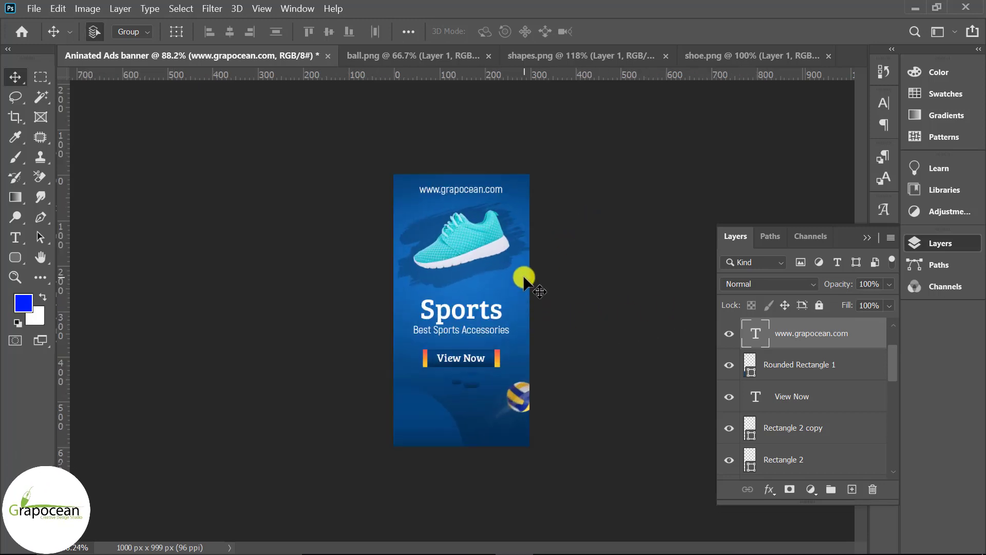
{"action": "left_click_drag", "start_coordinate": [473, 195], "coordinate": [476, 434]}
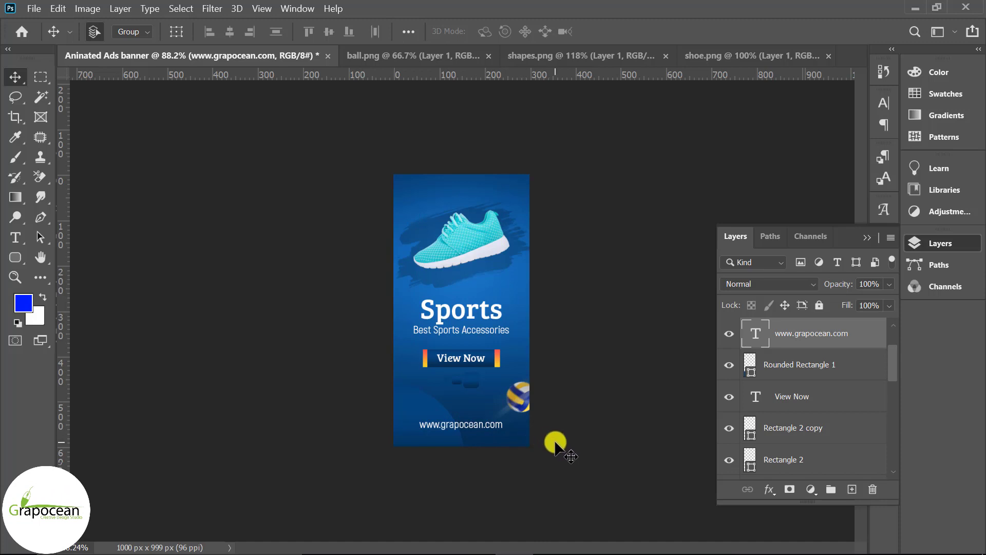
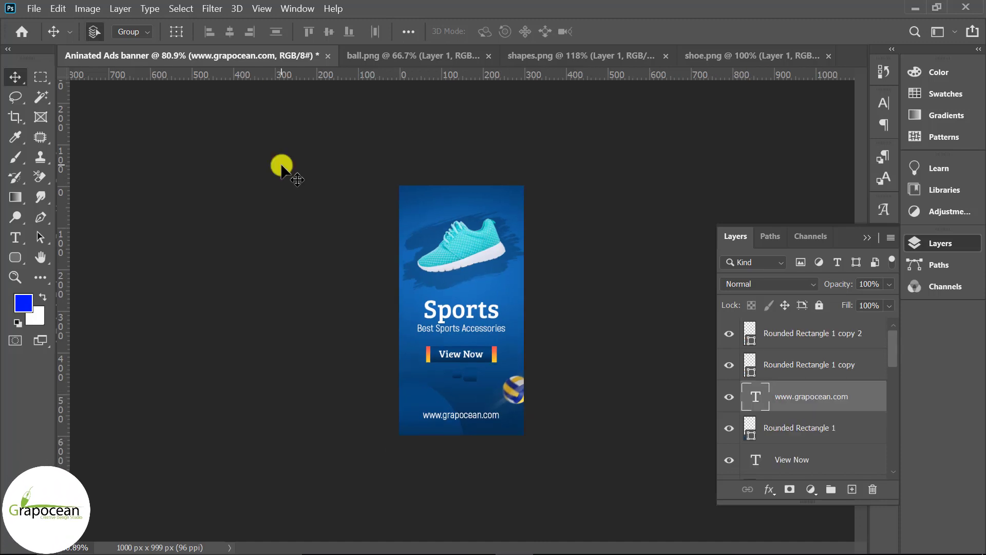
Step: Show the Timeline panel and create a video timeline with each banner layer as its own track
{"action": "left_click", "coordinate": [297, 11]}
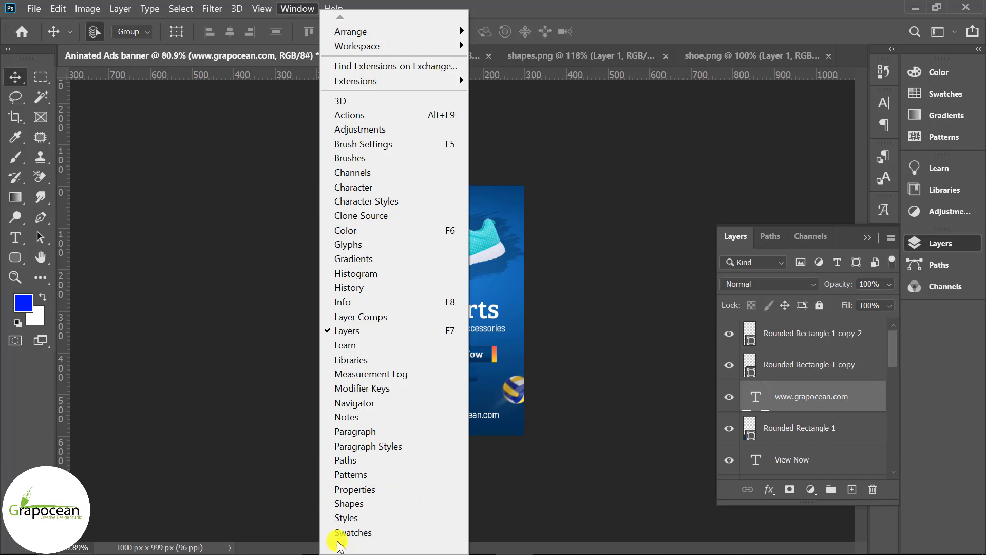
{"action": "left_click", "coordinate": [359, 539]}
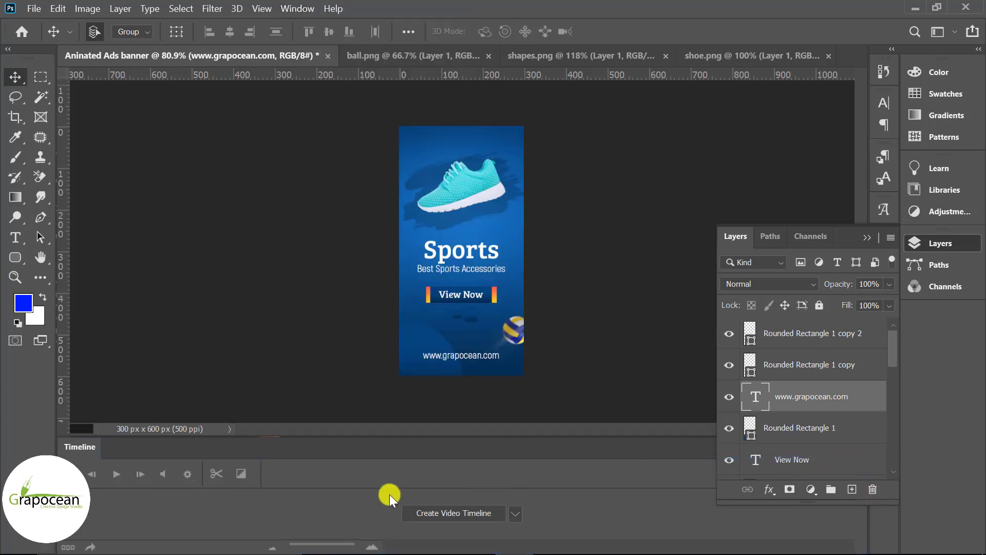
{"action": "left_click", "coordinate": [467, 516]}
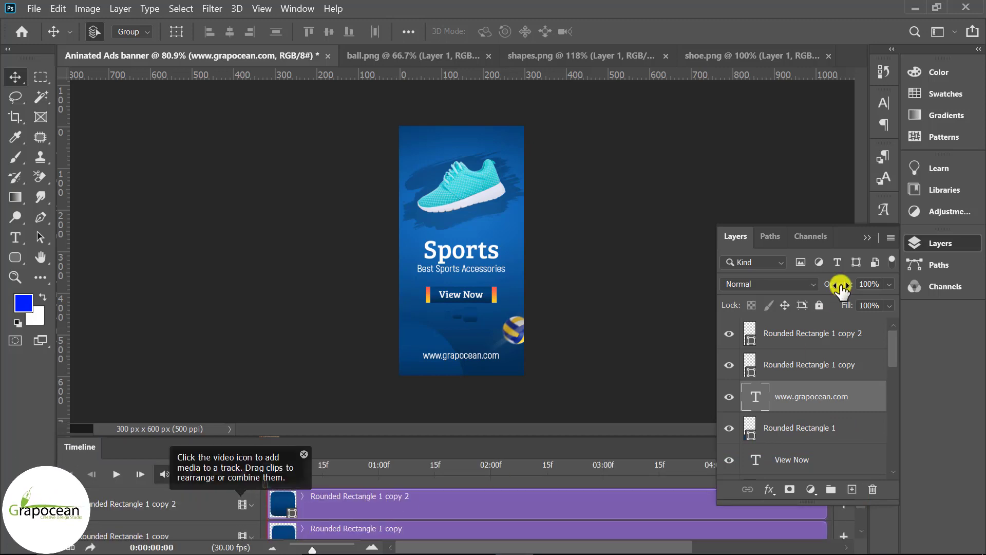
Step: Enlarge the timeline and trim the yellow Layer 5 clip to 00:09 at the start
{"action": "left_click", "coordinate": [868, 238]}
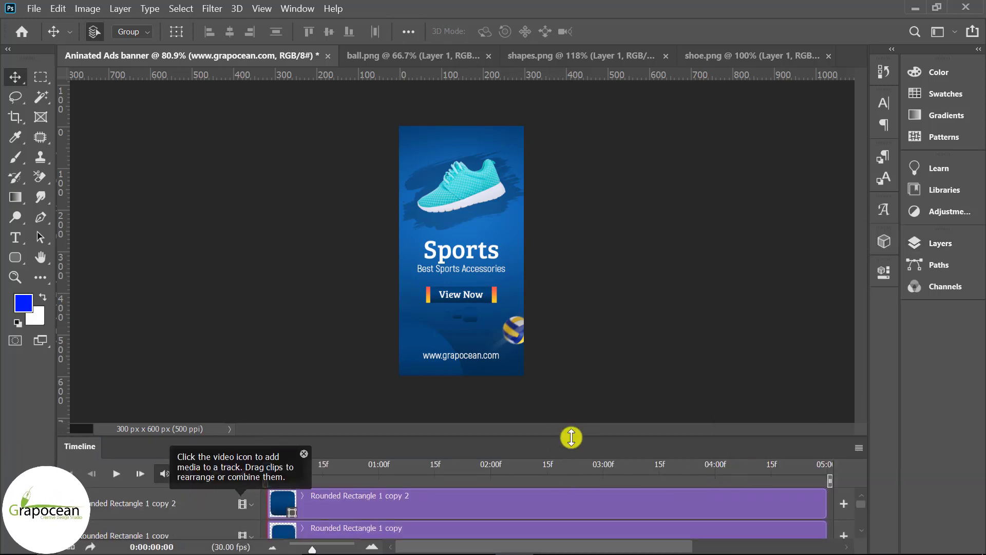
{"action": "left_click_drag", "start_coordinate": [572, 425], "coordinate": [569, 361]}
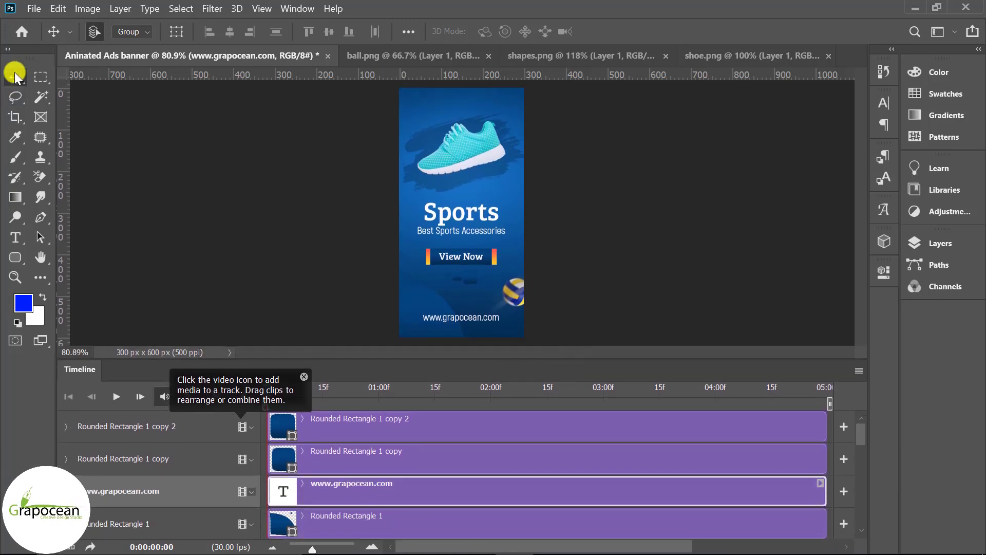
{"action": "scroll", "coordinate": [360, 471], "scroll_direction": "down", "scroll_amount": 2}
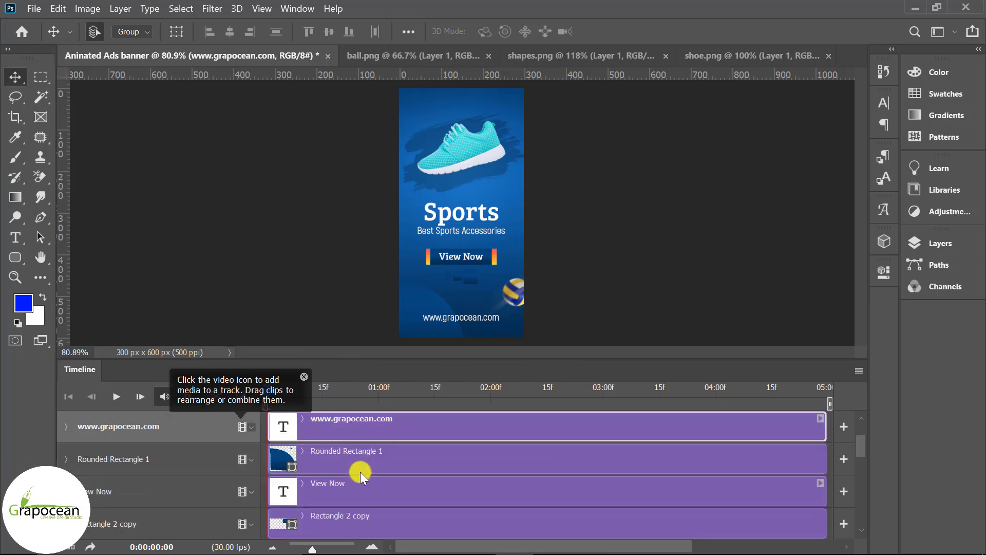
{"action": "scroll", "coordinate": [359, 476], "scroll_direction": "down", "scroll_amount": 1}
{"action": "scroll", "coordinate": [359, 476], "scroll_direction": "down", "scroll_amount": 1}
{"action": "left_click", "coordinate": [345, 494]}
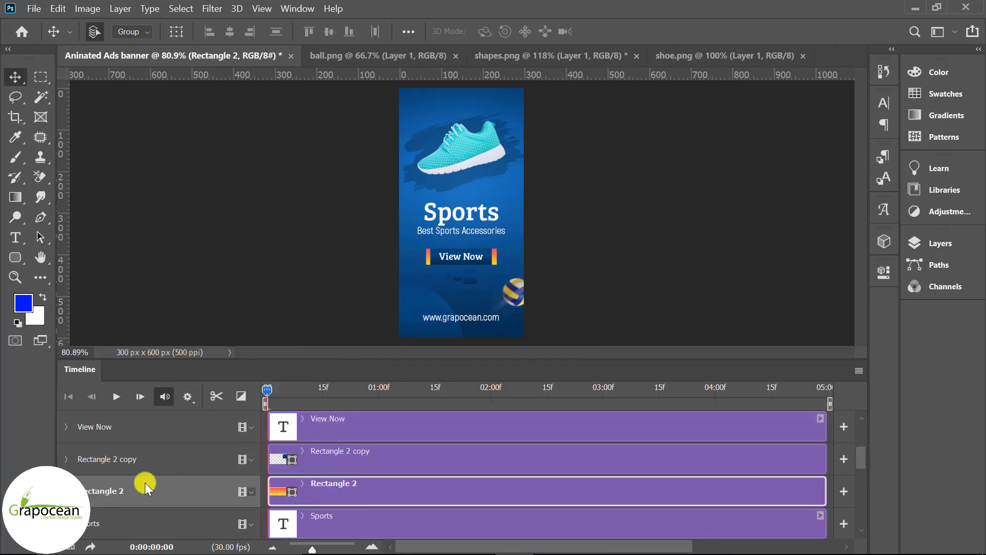
{"action": "scroll", "coordinate": [359, 469], "scroll_direction": "down", "scroll_amount": 5}
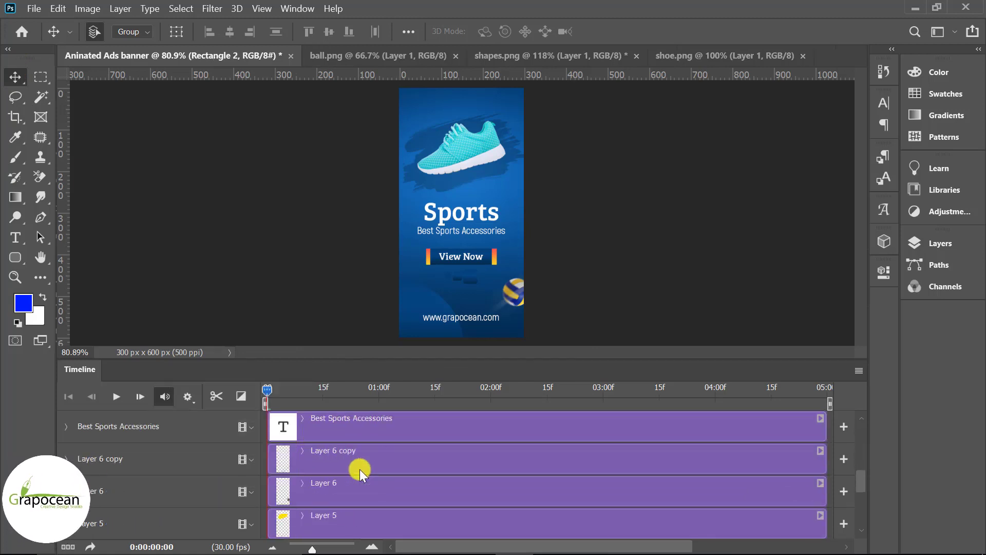
{"action": "left_click", "coordinate": [328, 491]}
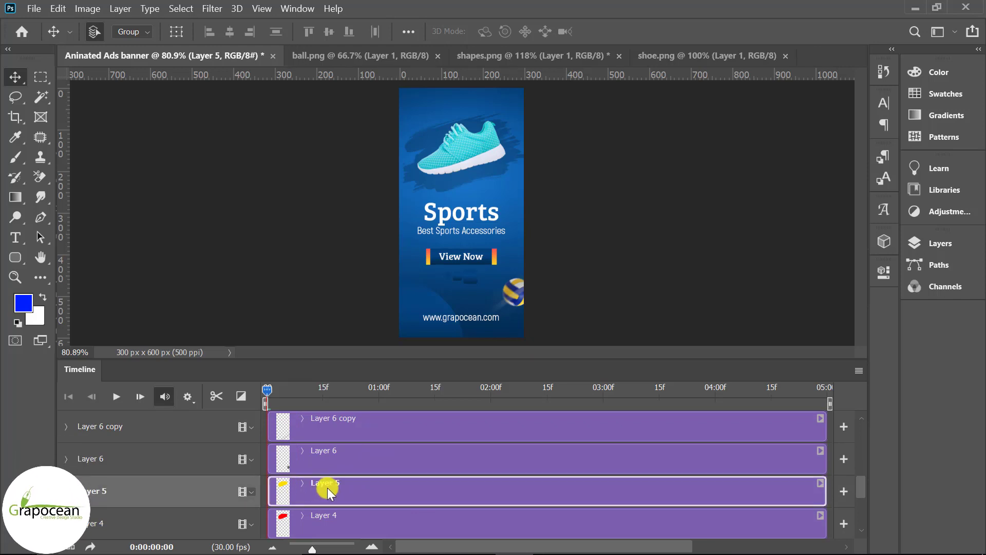
{"action": "mouse_move", "coordinate": [826, 491]}
{"action": "left_mouse_down"}
{"action": "mouse_move", "coordinate": [299, 501]}
{"action": "mouse_move", "coordinate": [364, 495]}
{"action": "mouse_move", "coordinate": [341, 492]}
{"action": "mouse_move", "coordinate": [560, 506]}
{"action": "left_mouse_up"}
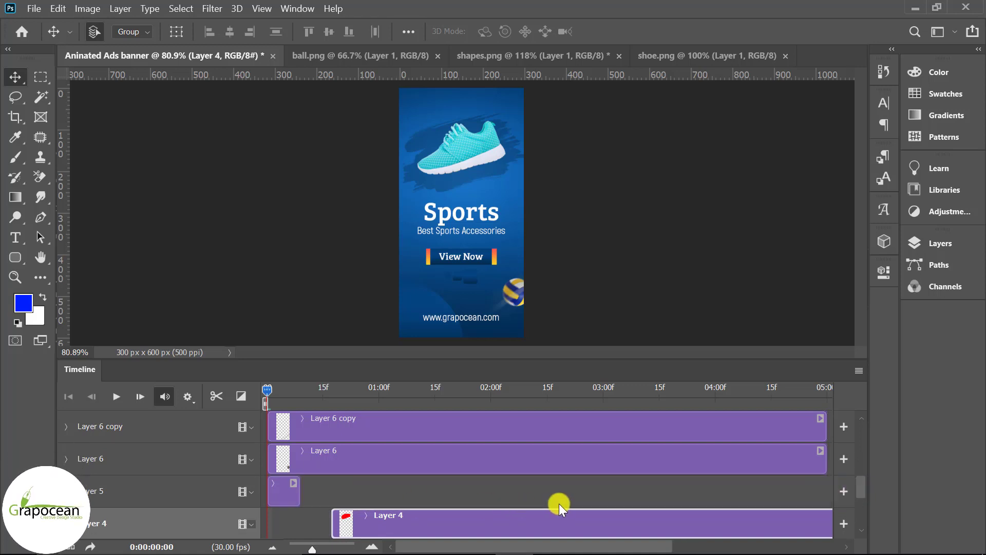
Step: Return the Layer 4 clip to the start and trim Layer 4 and Layer 1 clips to 00:09
{"action": "left_click_drag", "start_coordinate": [419, 521], "coordinate": [324, 522]}
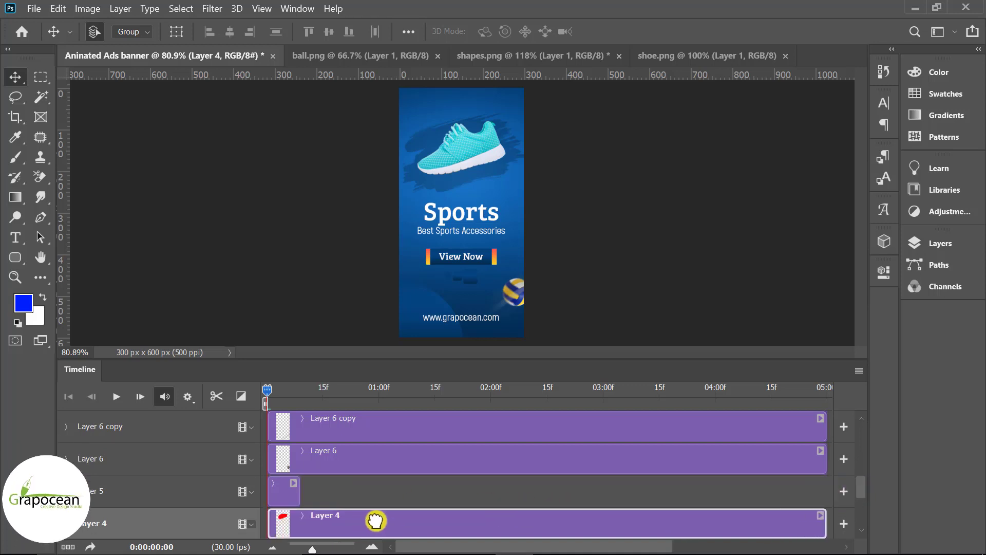
{"action": "mouse_move", "coordinate": [798, 522]}
{"action": "left_mouse_down"}
{"action": "mouse_move", "coordinate": [298, 522]}
{"action": "mouse_move", "coordinate": [328, 498]}
{"action": "mouse_move", "coordinate": [314, 524]}
{"action": "left_mouse_up"}
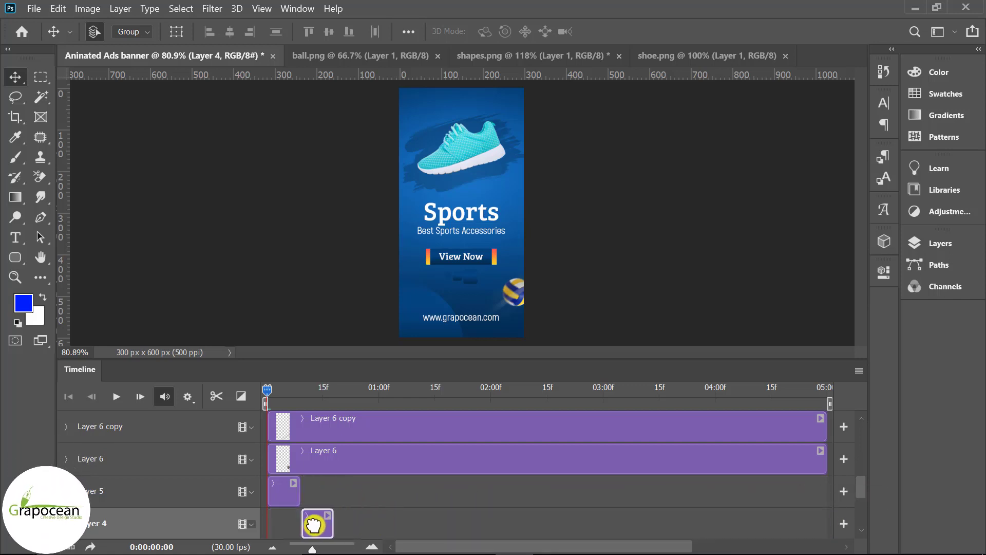
{"action": "scroll", "coordinate": [372, 504], "scroll_direction": "down", "scroll_amount": 2}
{"action": "left_click", "coordinate": [361, 497]}
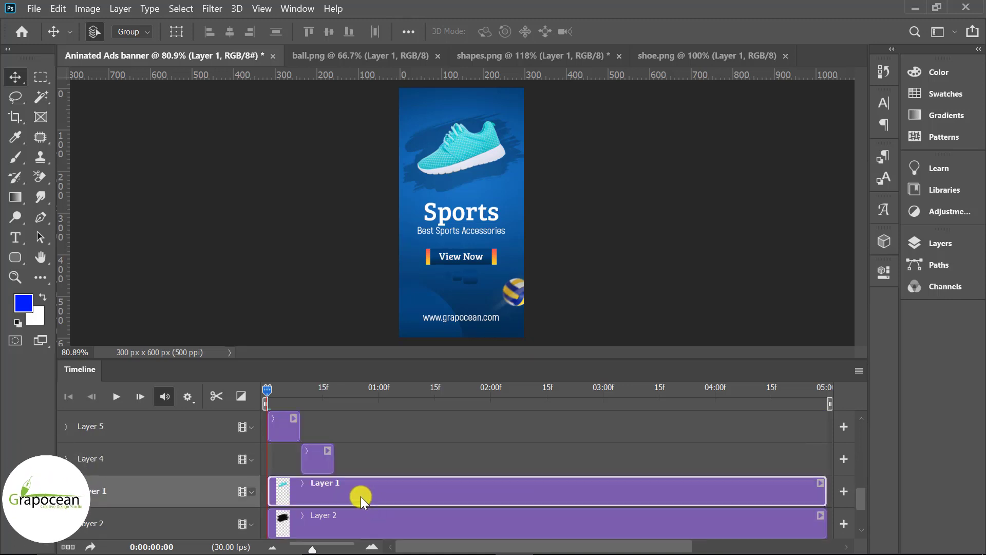
{"action": "left_click_drag", "start_coordinate": [823, 490], "coordinate": [318, 483]}
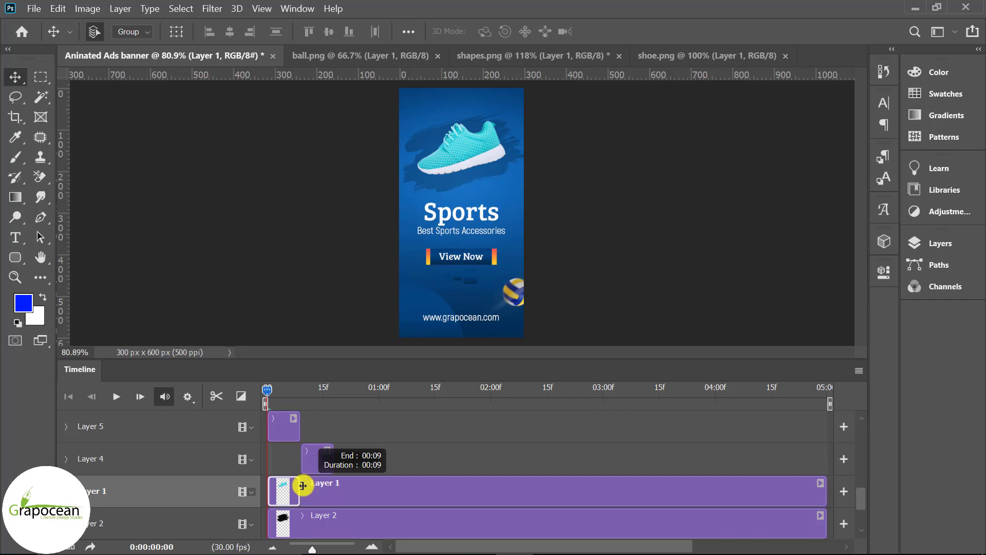
{"action": "left_click_drag", "start_coordinate": [302, 485], "coordinate": [299, 485]}
Step: Move the Layer 5 clip after Layer 4, then preview and return to the first frame
{"action": "left_click_drag", "start_coordinate": [289, 429], "coordinate": [351, 434]}
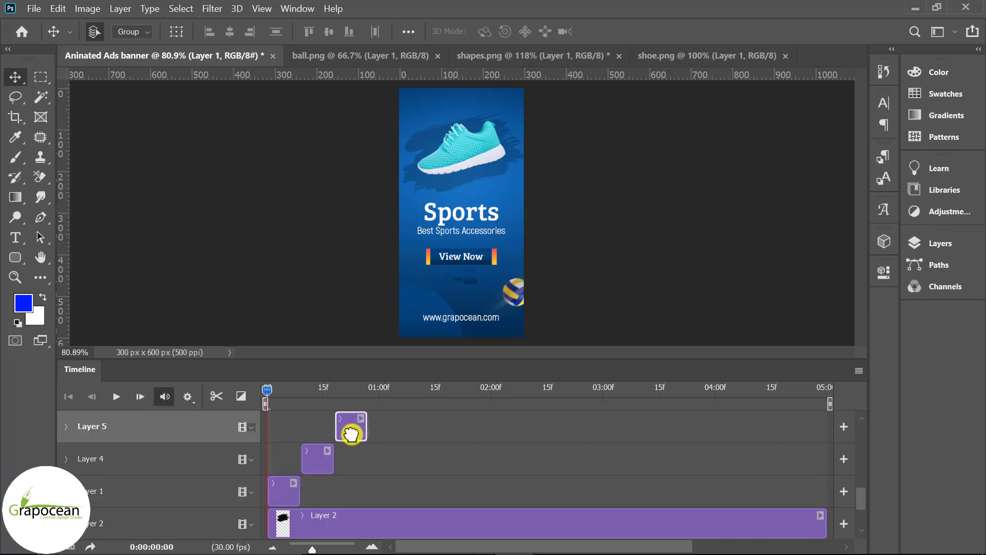
{"action": "left_click", "coordinate": [111, 397]}
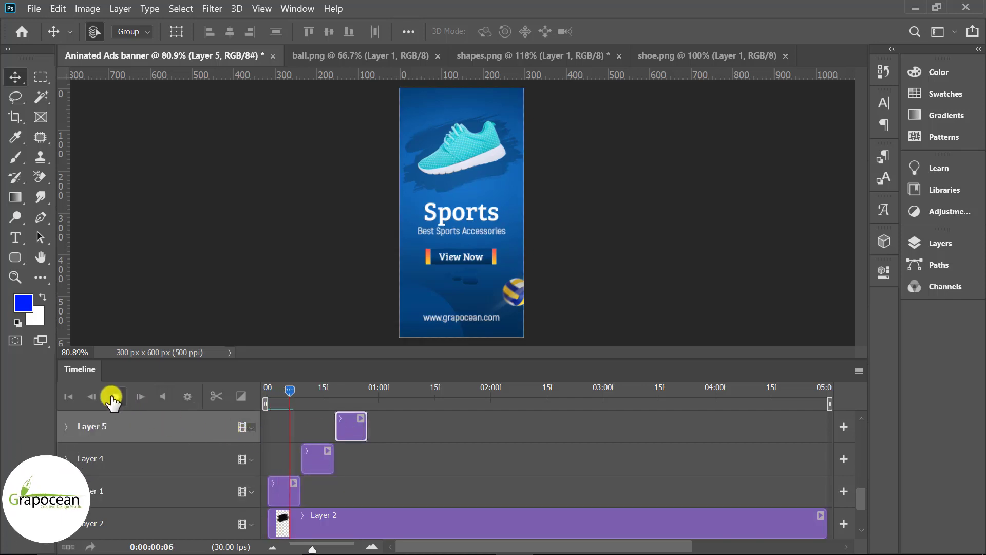
{"action": "left_click", "coordinate": [111, 397]}
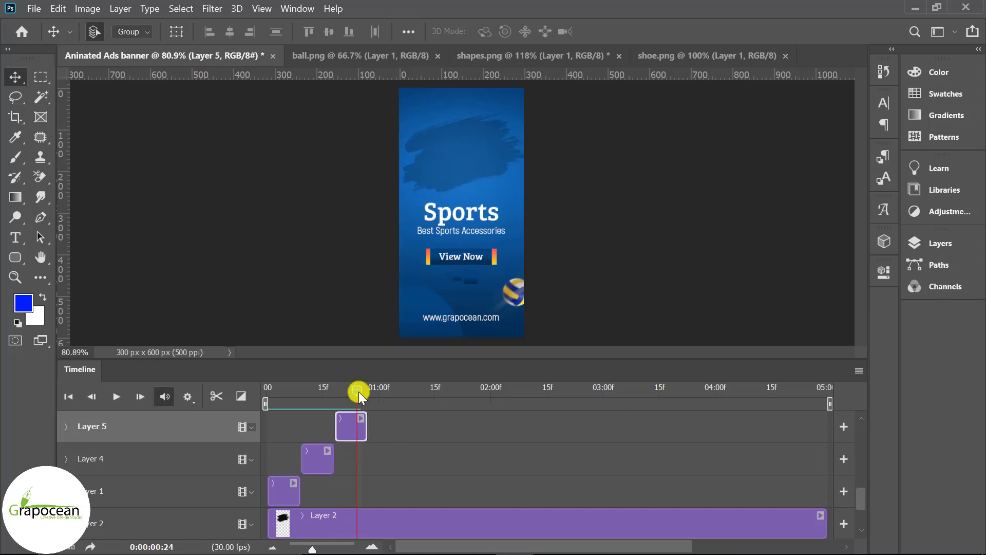
{"action": "left_click_drag", "start_coordinate": [358, 396], "coordinate": [267, 406]}
{"action": "left_click", "coordinate": [940, 243]}
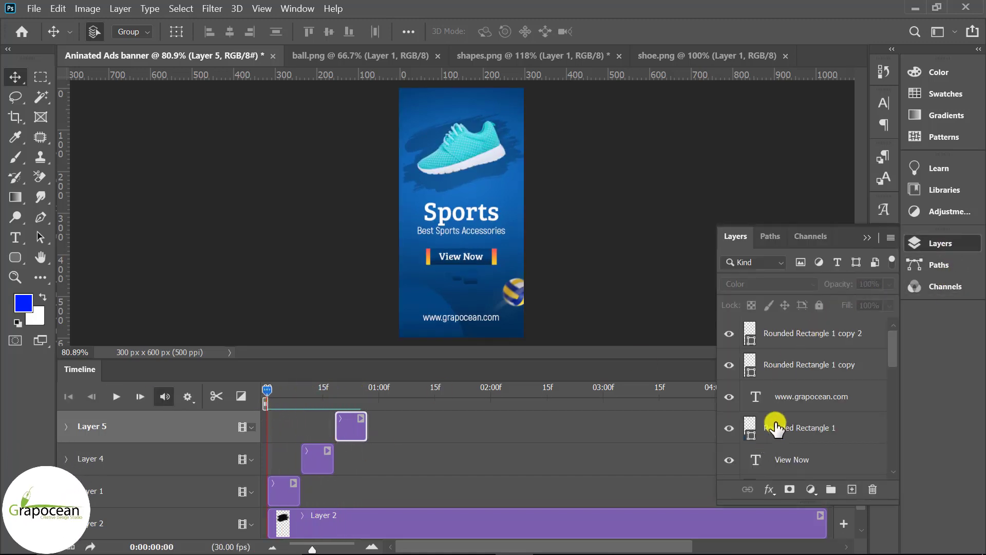
Step: Make Layer 5 visible and preview the animation, scrubbing back to where the shoe reappears
{"action": "scroll", "coordinate": [783, 401], "scroll_direction": "down", "scroll_amount": 3}
{"action": "scroll", "coordinate": [783, 431], "scroll_direction": "down", "scroll_amount": 4}
{"action": "scroll", "coordinate": [766, 411], "scroll_direction": "down", "scroll_amount": 1}
{"action": "left_click", "coordinate": [729, 428]}
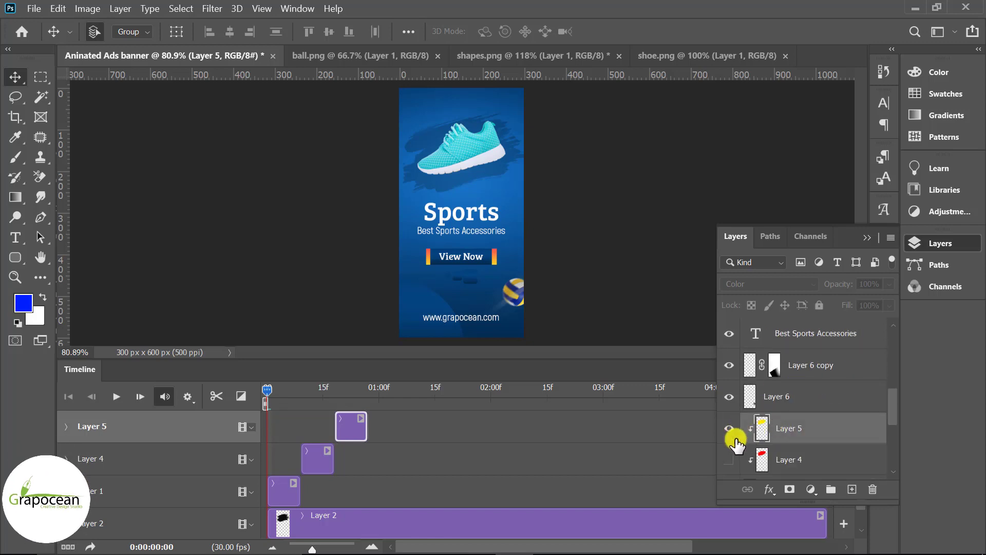
{"action": "scroll", "coordinate": [739, 441], "scroll_direction": "down", "scroll_amount": 3}
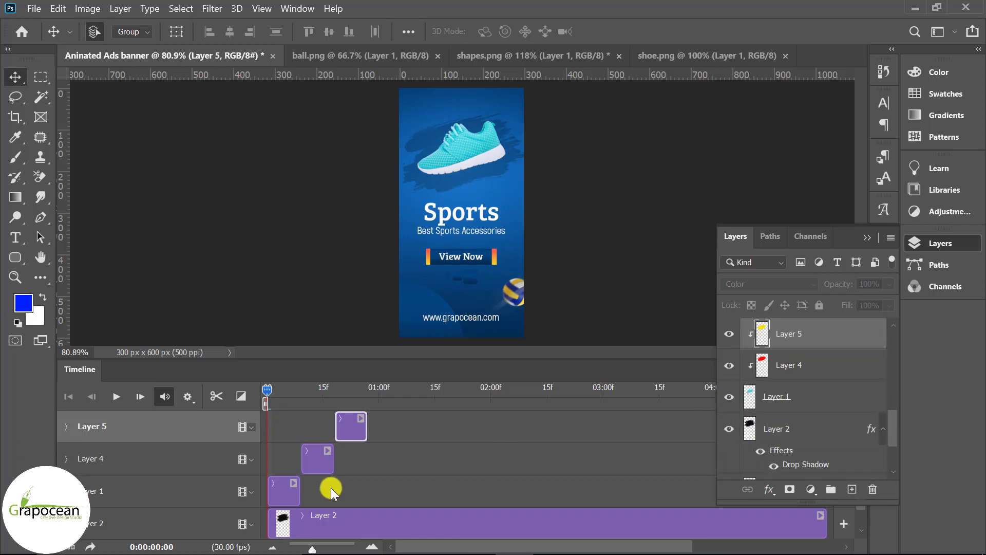
{"action": "left_click", "coordinate": [116, 397]}
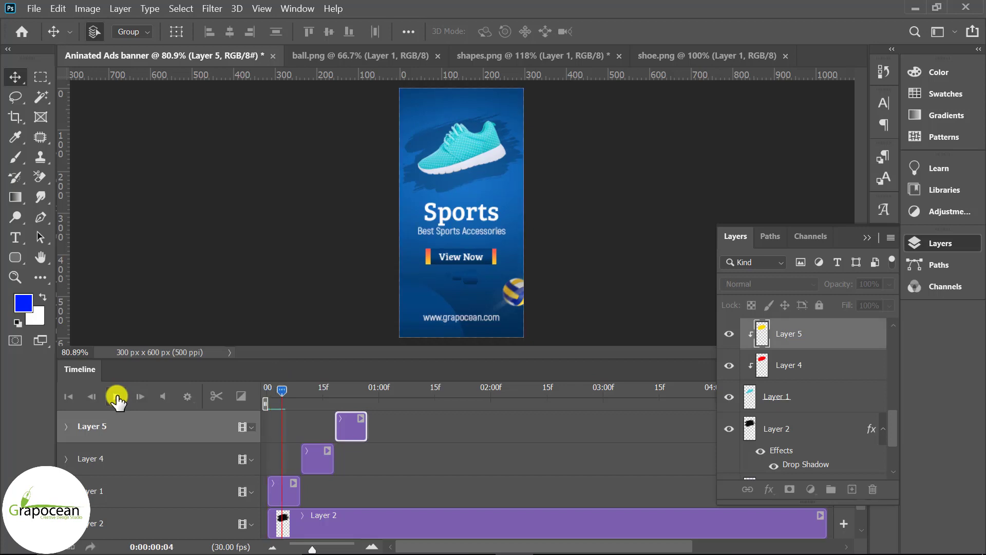
{"action": "left_click", "coordinate": [350, 390]}
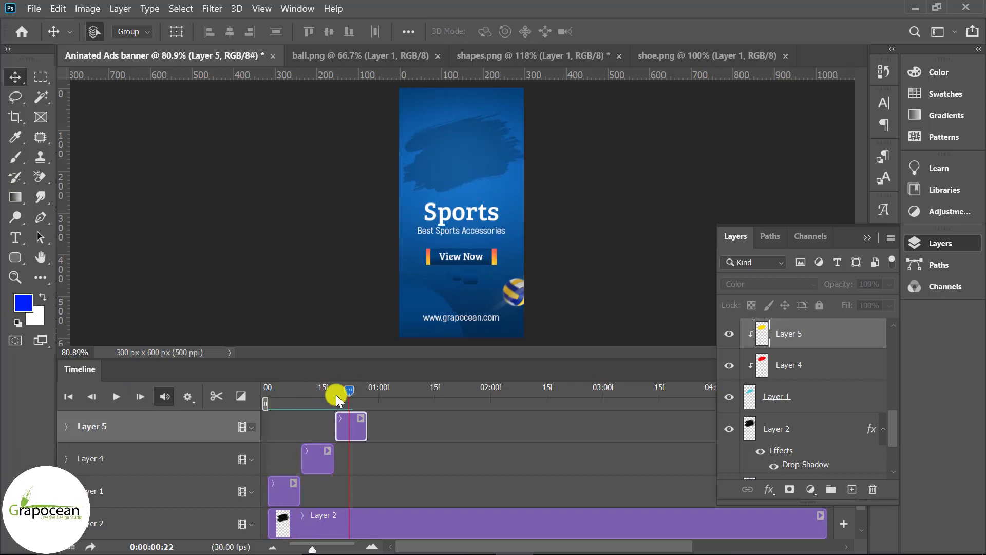
{"action": "left_click_drag", "start_coordinate": [337, 400], "coordinate": [291, 409]}
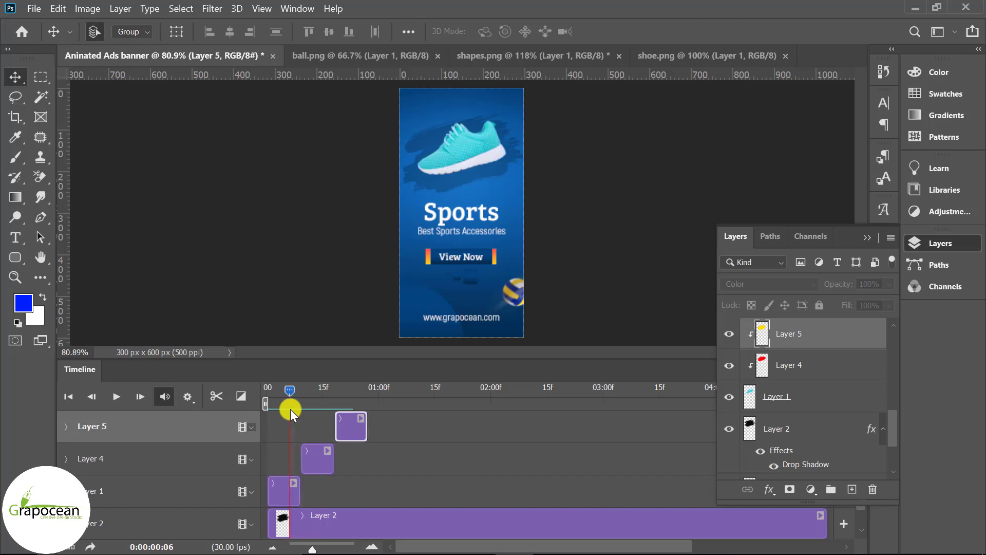
Step: Extend the Layer 1 clip up to Layer 4 and start the Layer 5 clip after Layer 4
{"action": "left_click_drag", "start_coordinate": [312, 457], "coordinate": [324, 458]}
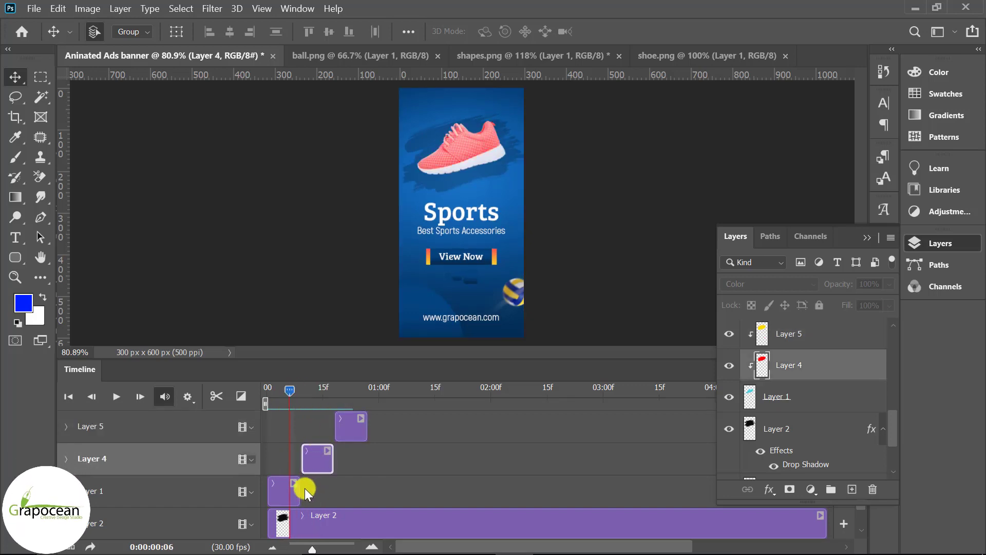
{"action": "mouse_move", "coordinate": [298, 490]}
{"action": "left_mouse_down"}
{"action": "mouse_move", "coordinate": [332, 490]}
{"action": "mouse_move", "coordinate": [348, 458]}
{"action": "mouse_move", "coordinate": [434, 461]}
{"action": "left_mouse_up"}
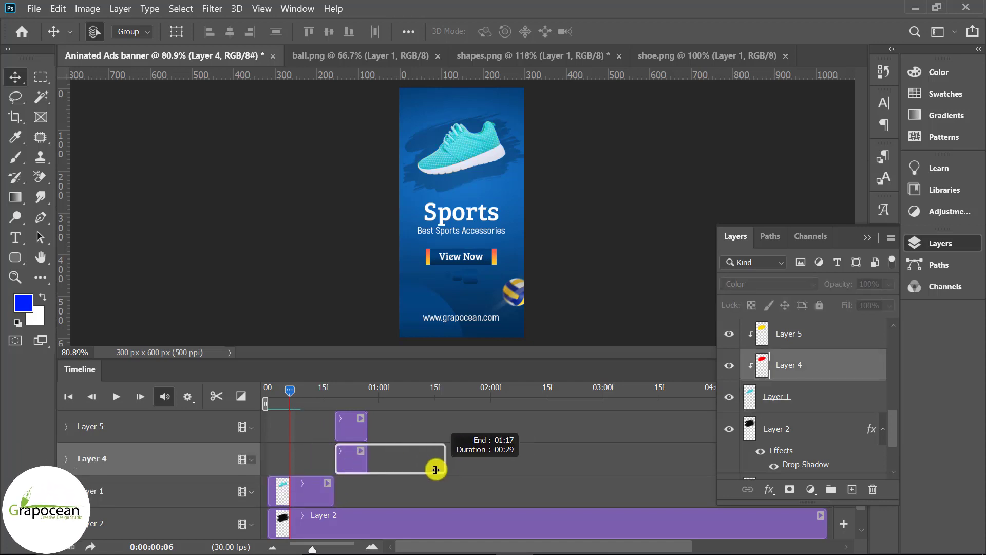
{"action": "left_click_drag", "start_coordinate": [366, 425], "coordinate": [543, 429]}
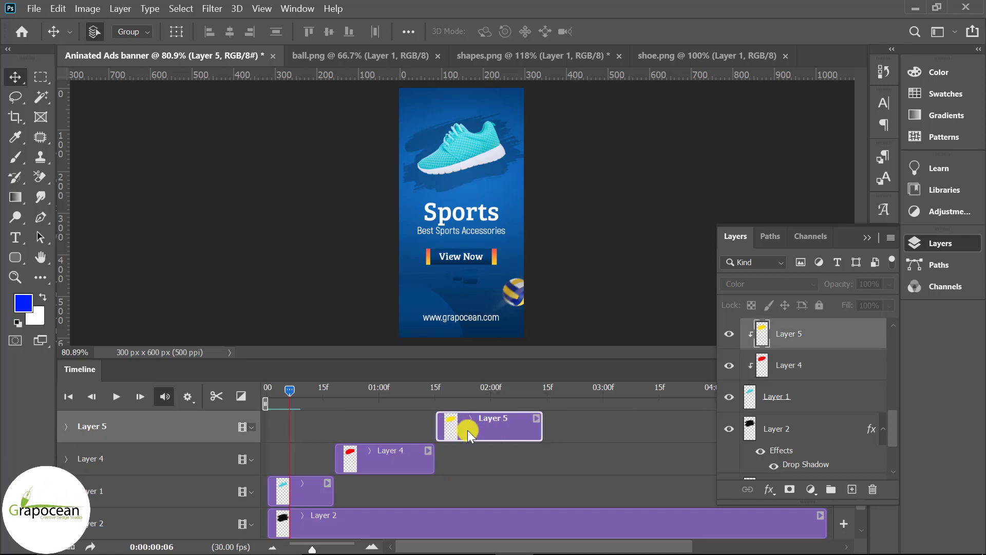
{"action": "mouse_move", "coordinate": [468, 430]}
{"action": "left_mouse_down"}
{"action": "mouse_move", "coordinate": [458, 430]}
{"action": "mouse_move", "coordinate": [468, 430]}
{"action": "left_mouse_up"}
Step: Apply Fade With Black to the Layer 4 clip, Cross Fade to Layer 1, and another Fade With Black
{"action": "left_click", "coordinate": [240, 397]}
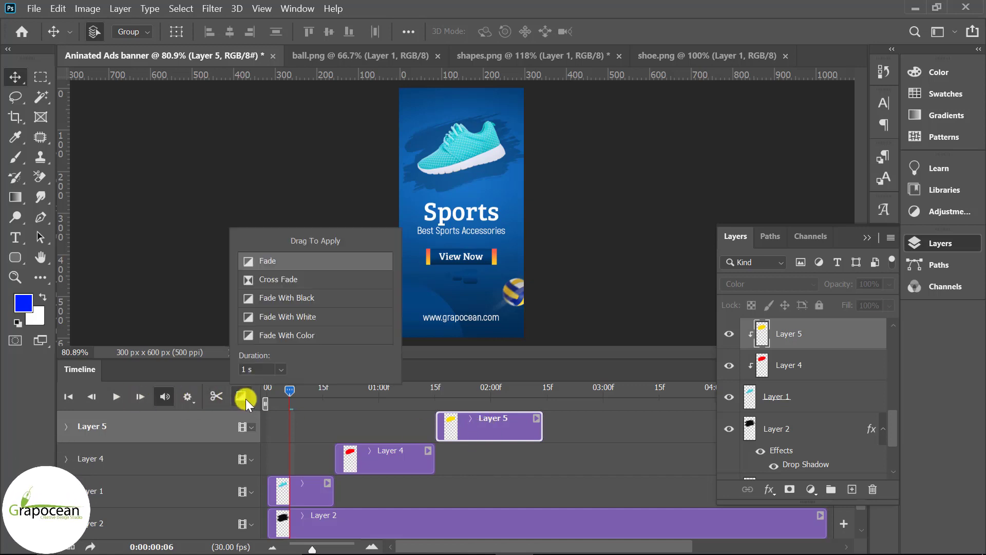
{"action": "mouse_move", "coordinate": [291, 303]}
{"action": "left_mouse_down"}
{"action": "mouse_move", "coordinate": [381, 449]}
{"action": "mouse_move", "coordinate": [496, 427]}
{"action": "left_mouse_up"}
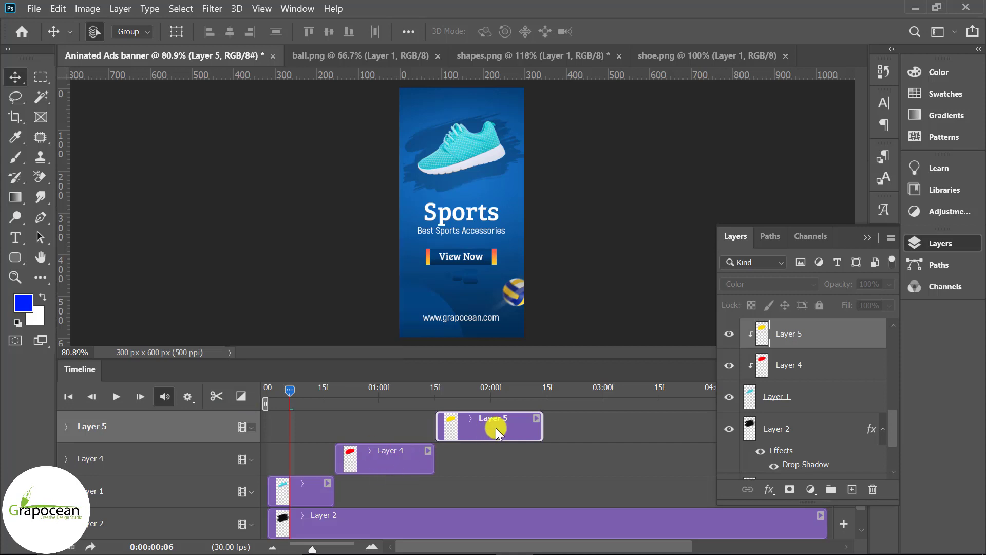
{"action": "left_click", "coordinate": [380, 463]}
{"action": "left_click", "coordinate": [243, 396]}
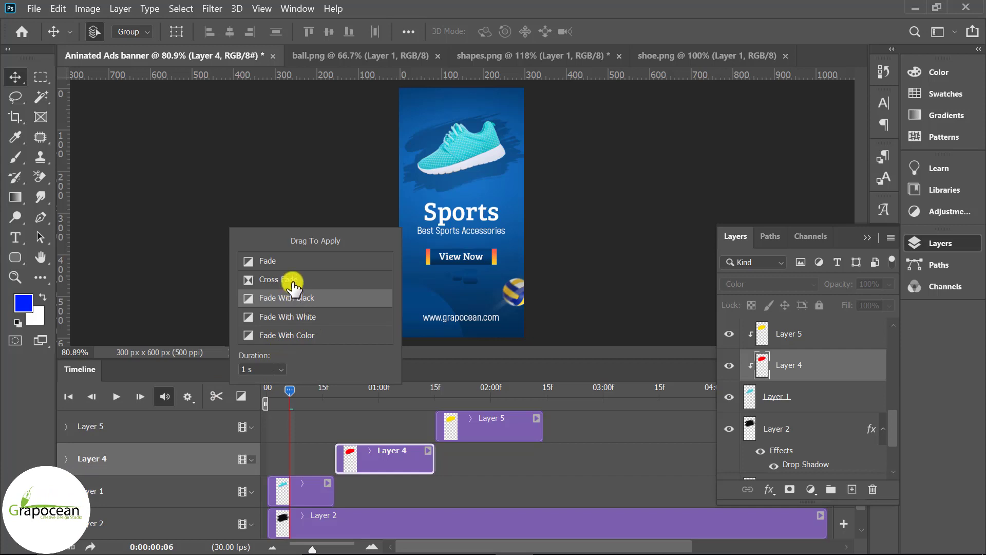
{"action": "left_click_drag", "start_coordinate": [292, 285], "coordinate": [313, 487]}
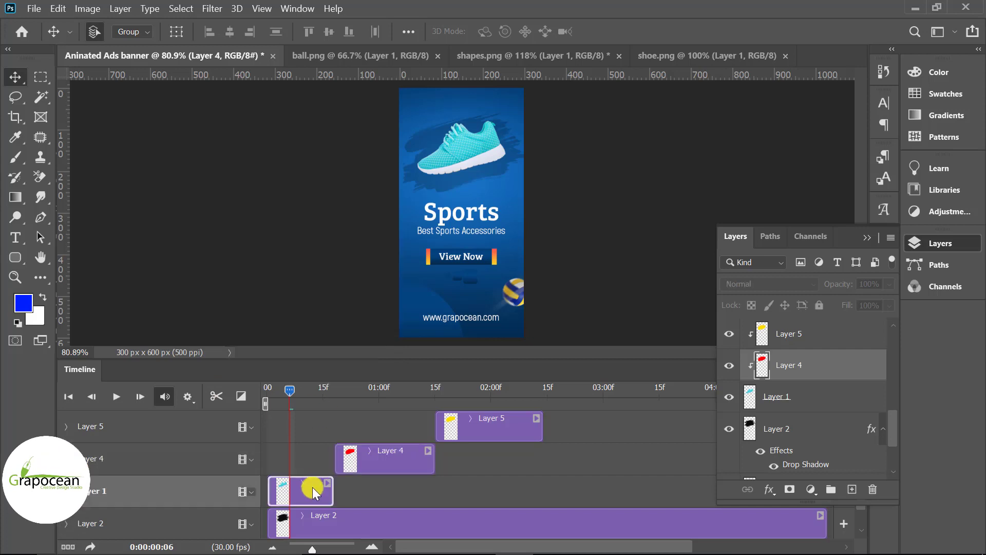
{"action": "left_click", "coordinate": [240, 396]}
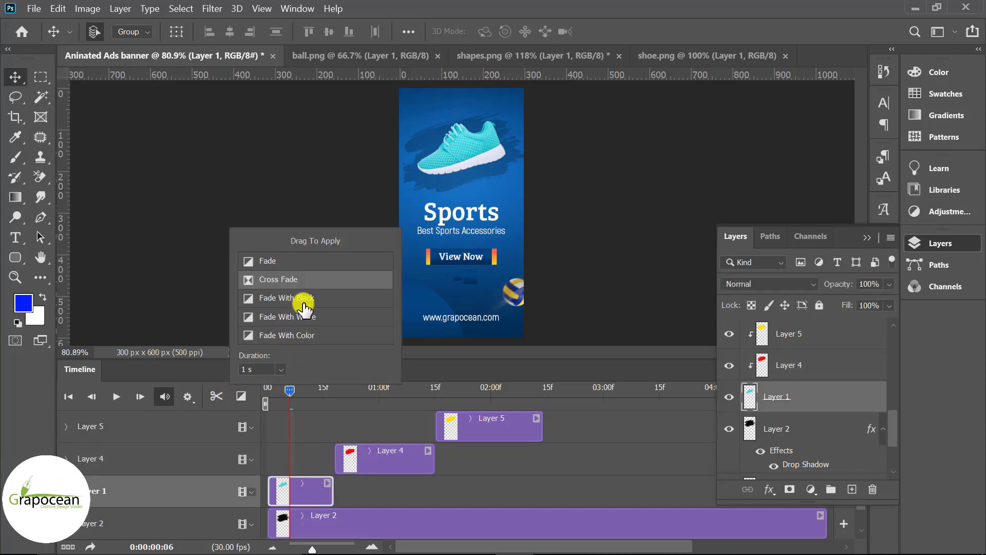
{"action": "mouse_move", "coordinate": [305, 301]}
{"action": "left_mouse_down"}
{"action": "mouse_move", "coordinate": [293, 389]}
{"action": "mouse_move", "coordinate": [262, 403]}
{"action": "mouse_move", "coordinate": [351, 413]}
{"action": "mouse_move", "coordinate": [366, 426]}
{"action": "mouse_move", "coordinate": [300, 430]}
{"action": "mouse_move", "coordinate": [366, 442]}
{"action": "mouse_move", "coordinate": [303, 448]}
{"action": "mouse_move", "coordinate": [378, 448]}
{"action": "mouse_move", "coordinate": [267, 452]}
{"action": "left_mouse_up"}
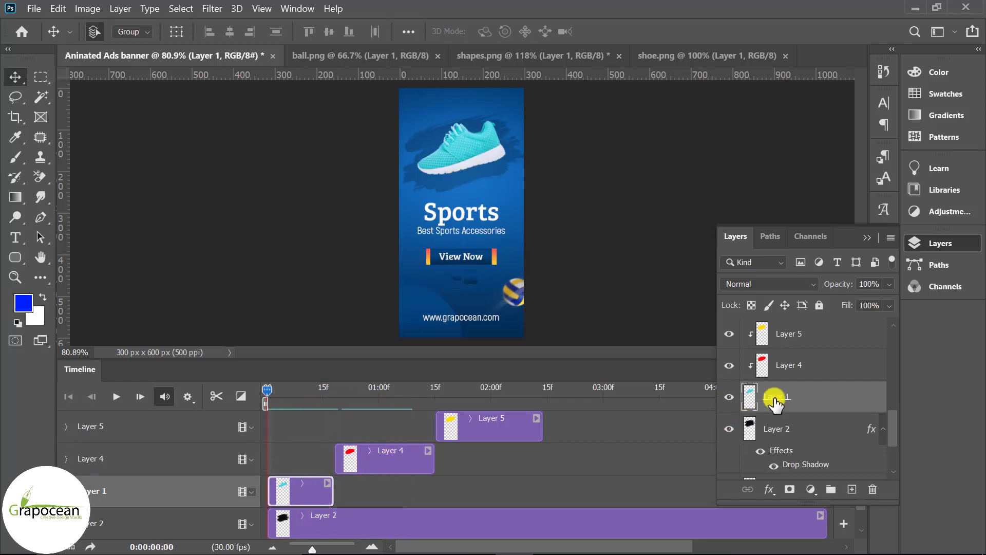
Step: Duplicate Layer 1 as Layer 1 copy and move its clip to start with Layer 4
{"action": "scroll", "coordinate": [820, 398], "scroll_direction": "up", "scroll_amount": 1}
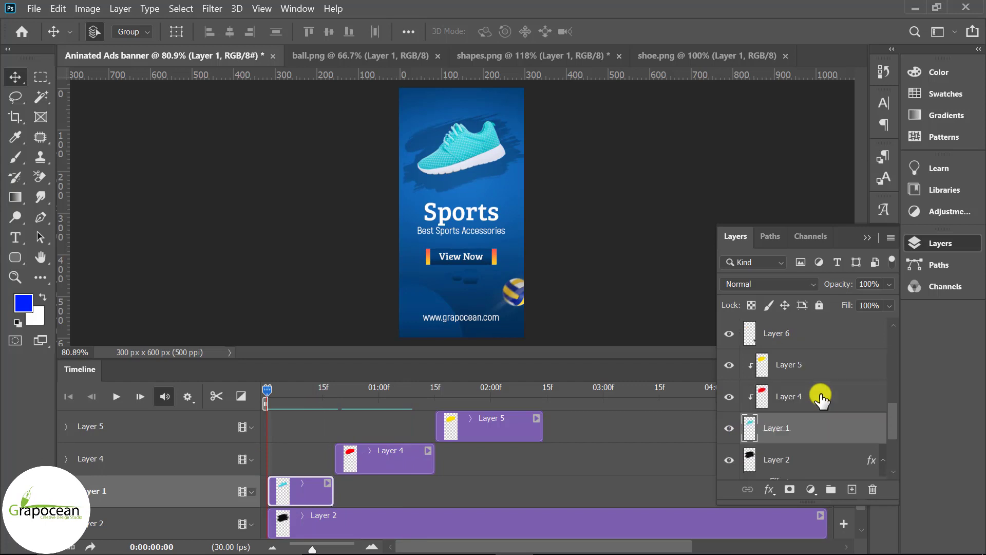
{"action": "scroll", "coordinate": [820, 396], "scroll_direction": "down", "scroll_amount": 1}
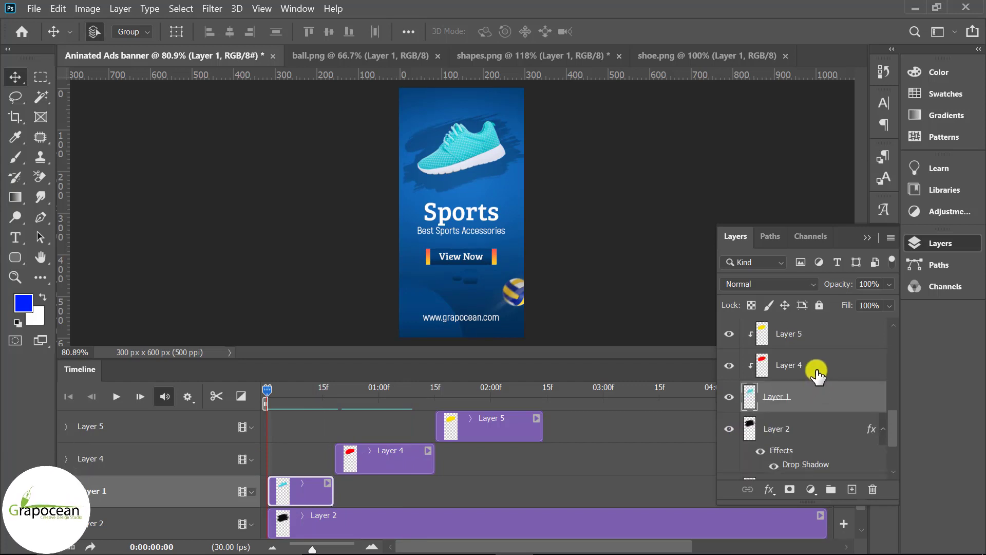
{"action": "left_click", "coordinate": [816, 372], "text": "ctrl"}
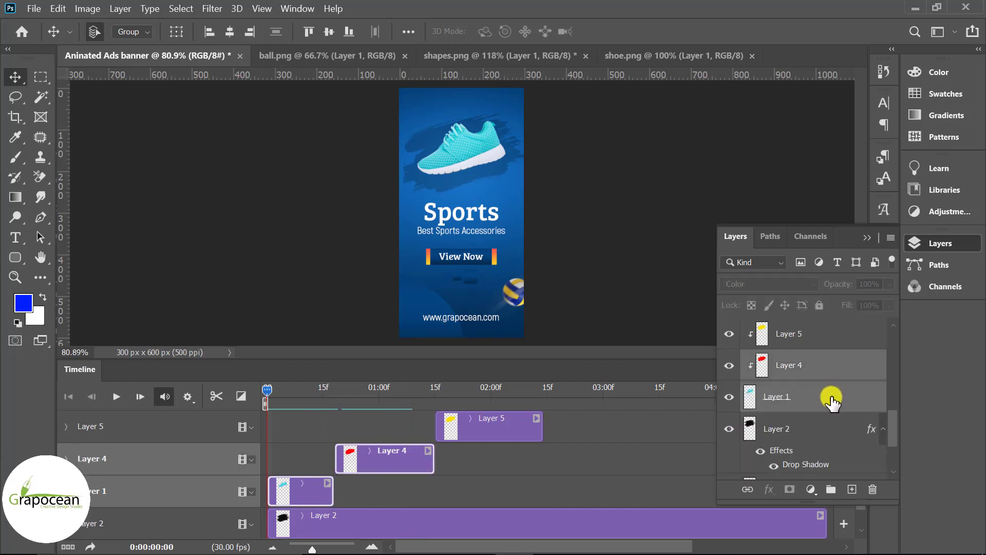
{"action": "left_click", "coordinate": [805, 400]}
{"action": "key", "text": "ctrl+j"}
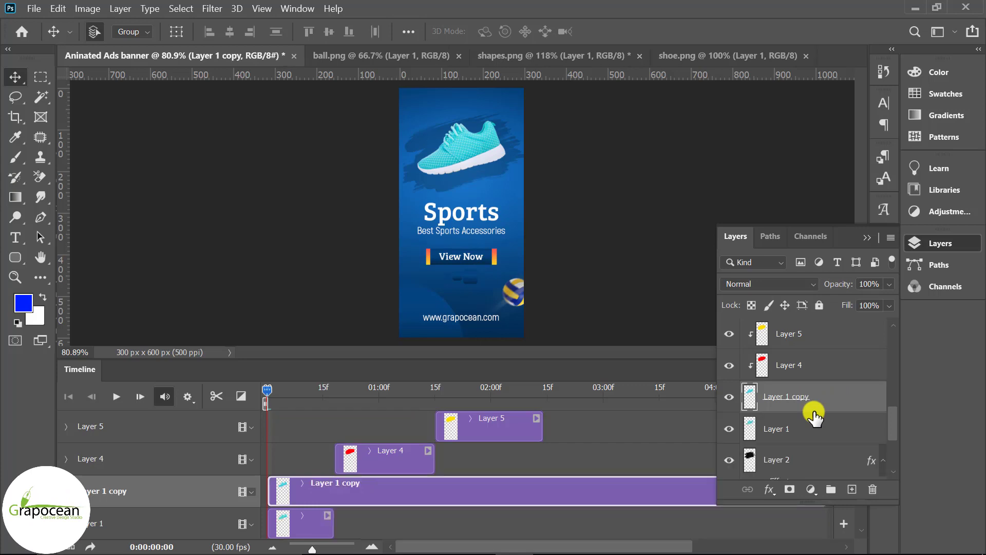
{"action": "scroll", "coordinate": [363, 480], "scroll_direction": "down", "scroll_amount": 1}
{"action": "left_click_drag", "start_coordinate": [338, 464], "coordinate": [426, 459]}
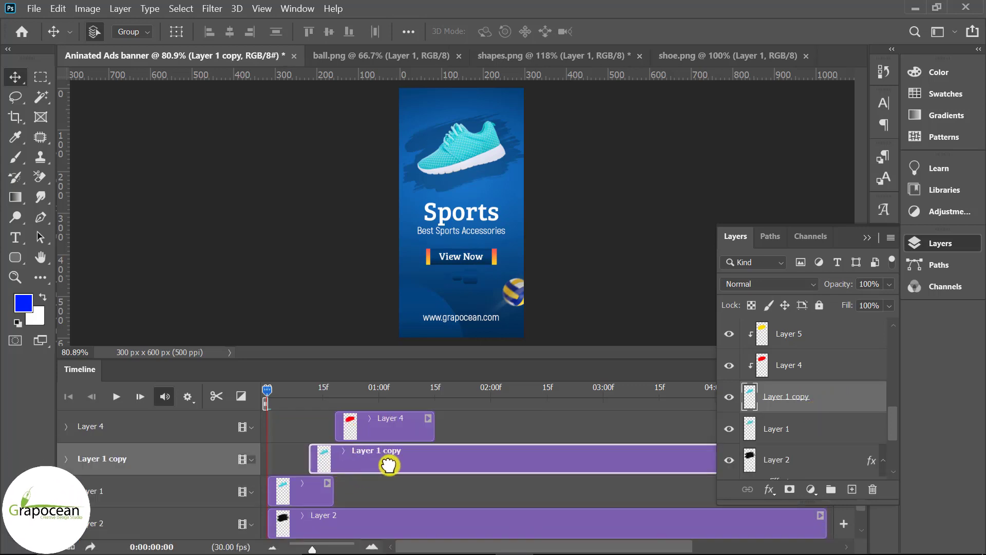
Step: Trim the Layer 1 copy clip to match Layer 4's clip and select both layers together
{"action": "scroll", "coordinate": [426, 459], "scroll_direction": "right", "scroll_amount": 1}
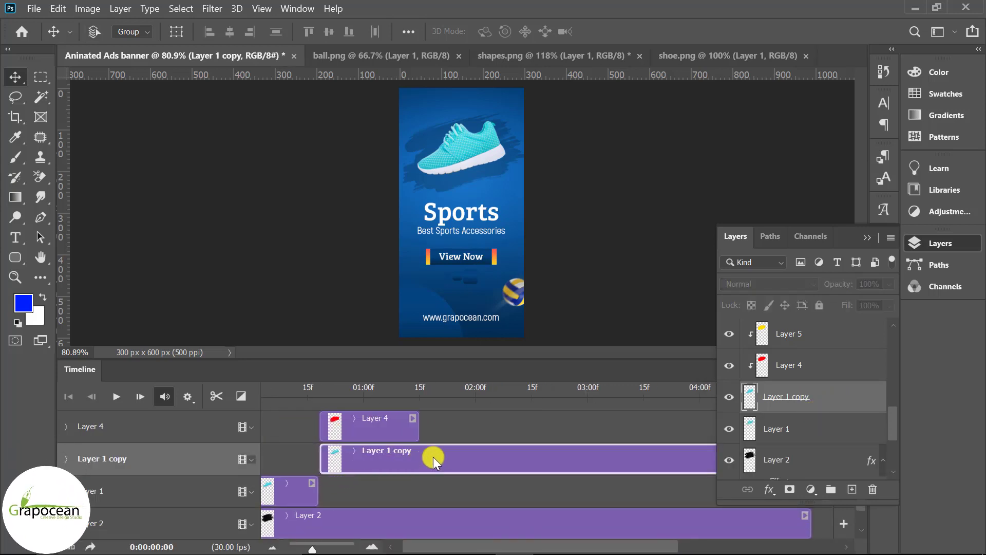
{"action": "scroll", "coordinate": [433, 457], "scroll_direction": "right", "scroll_amount": 2}
{"action": "scroll", "coordinate": [631, 475], "scroll_direction": "right", "scroll_amount": 2}
{"action": "scroll", "coordinate": [538, 458], "scroll_direction": "right", "scroll_amount": 3}
{"action": "scroll", "coordinate": [600, 458], "scroll_direction": "right", "scroll_amount": 3}
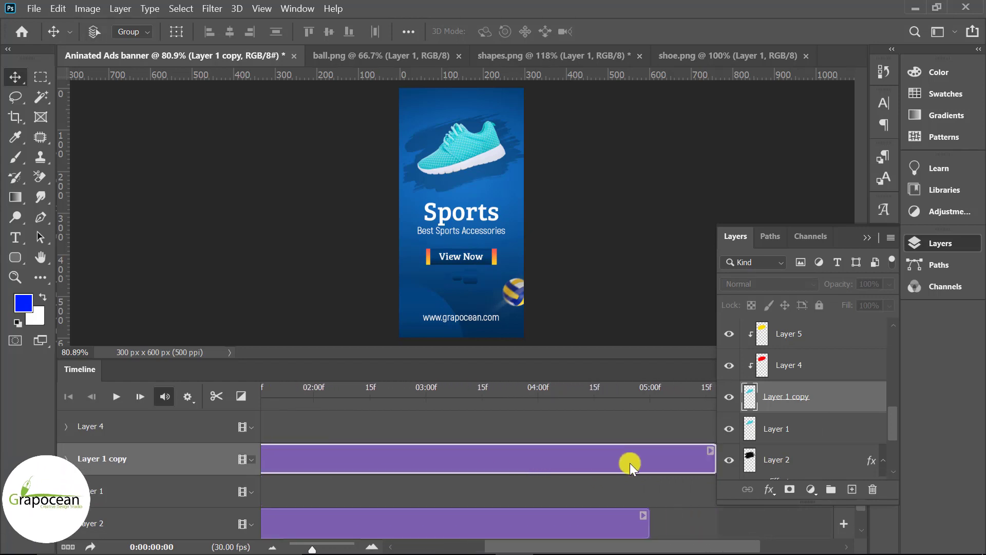
{"action": "scroll", "coordinate": [630, 464], "scroll_direction": "right", "scroll_amount": 2}
{"action": "left_click_drag", "start_coordinate": [677, 458], "coordinate": [434, 462]}
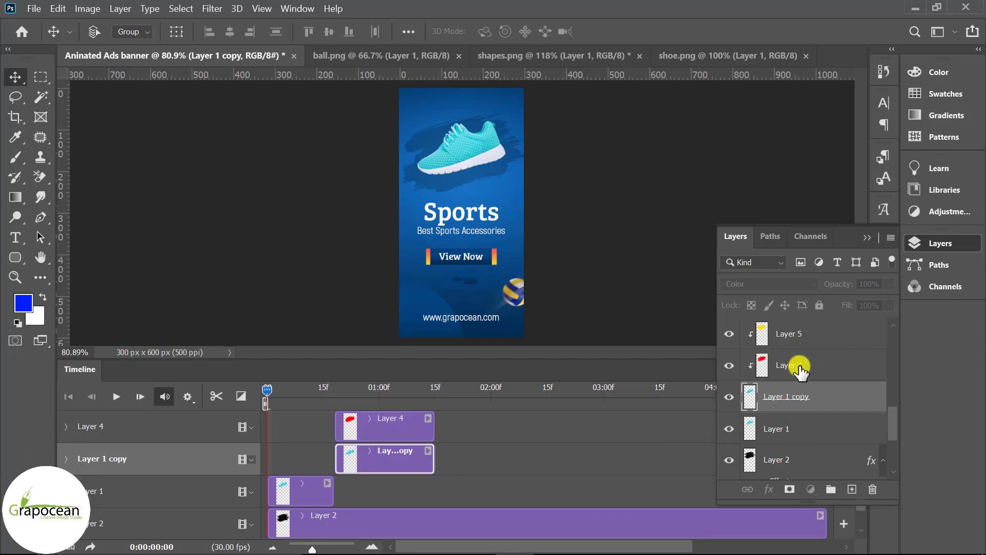
{"action": "left_click", "coordinate": [814, 377], "text": "shift"}
{"action": "right_click", "coordinate": [816, 379]}
{"action": "left_click", "coordinate": [841, 368]}
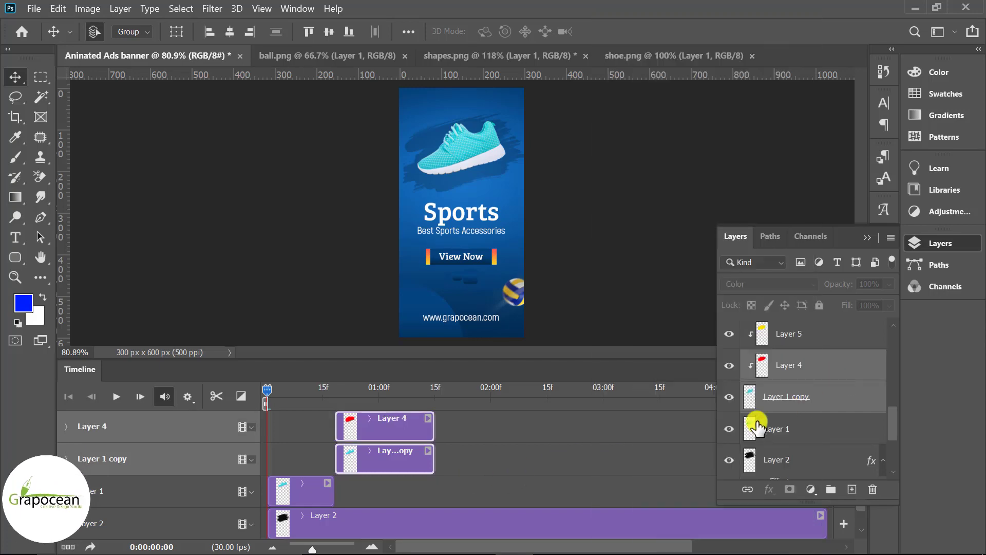
Step: Hide Layer 5, start the Layer 4 and Layer 1 copy clips at 0f, and move Layer 5 below the copy
{"action": "left_click", "coordinate": [728, 334]}
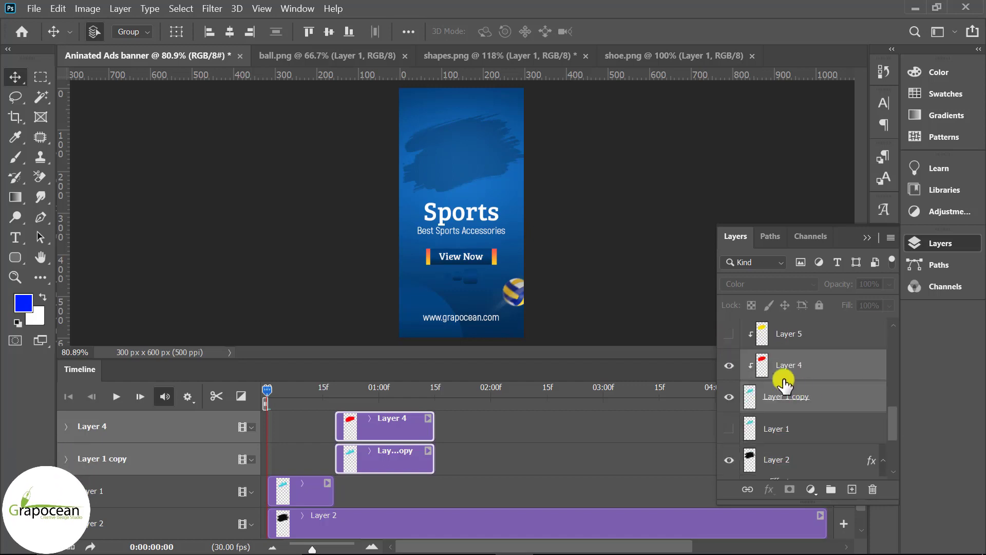
{"action": "left_click", "coordinate": [729, 369]}
{"action": "scroll", "coordinate": [786, 433], "scroll_direction": "up", "scroll_amount": 3}
{"action": "scroll", "coordinate": [786, 430], "scroll_direction": "up", "scroll_amount": 3}
{"action": "scroll", "coordinate": [785, 431], "scroll_direction": "down", "scroll_amount": 3}
{"action": "scroll", "coordinate": [786, 433], "scroll_direction": "down", "scroll_amount": 3}
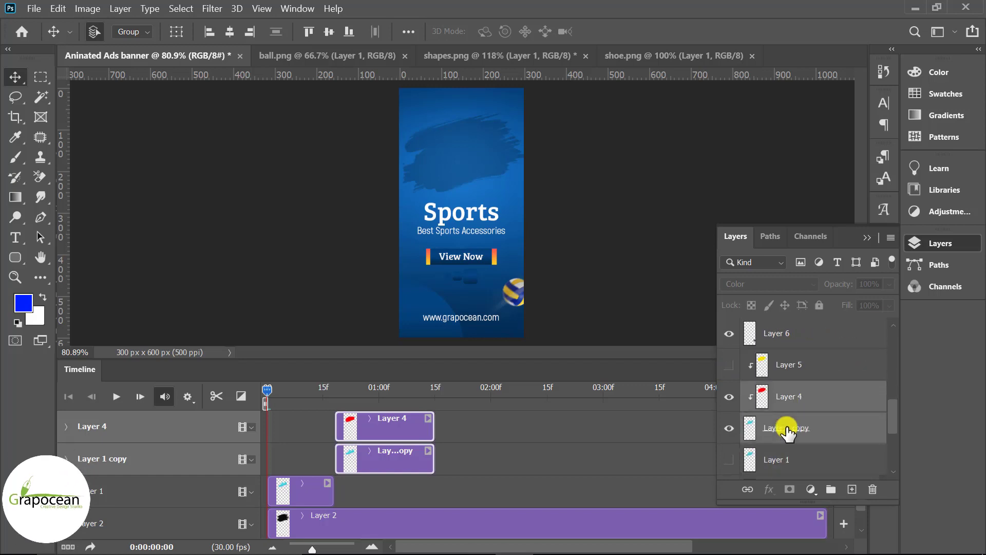
{"action": "left_click", "coordinate": [730, 460]}
{"action": "left_click", "coordinate": [730, 460]}
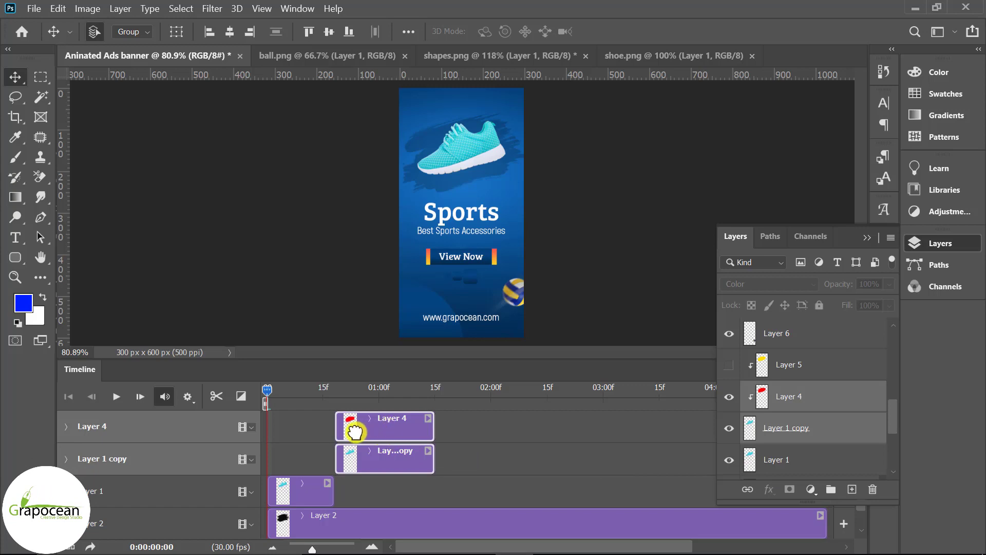
{"action": "mouse_move", "coordinate": [383, 436]}
{"action": "left_mouse_down"}
{"action": "mouse_move", "coordinate": [313, 434]}
{"action": "mouse_move", "coordinate": [326, 437]}
{"action": "left_mouse_up"}
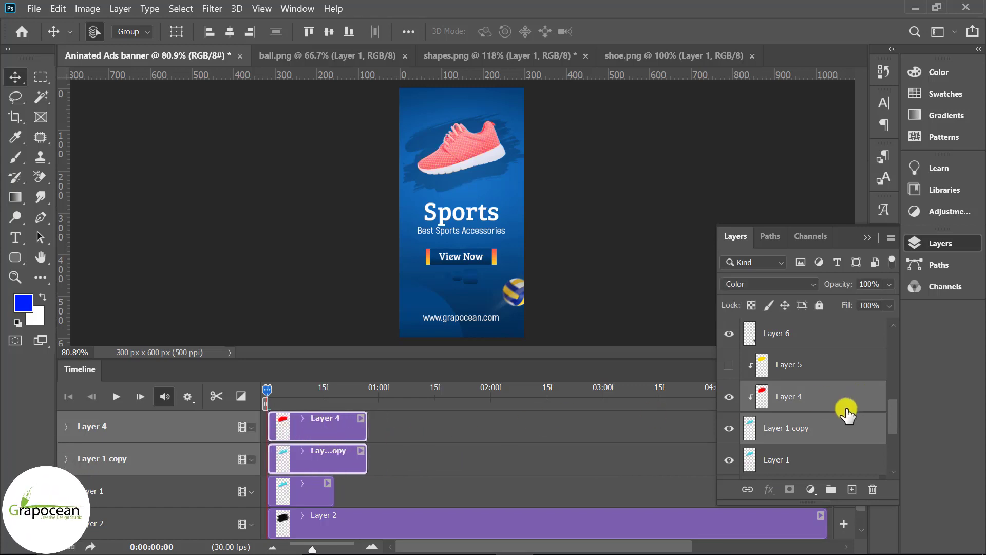
{"action": "left_click_drag", "start_coordinate": [804, 370], "coordinate": [850, 464]}
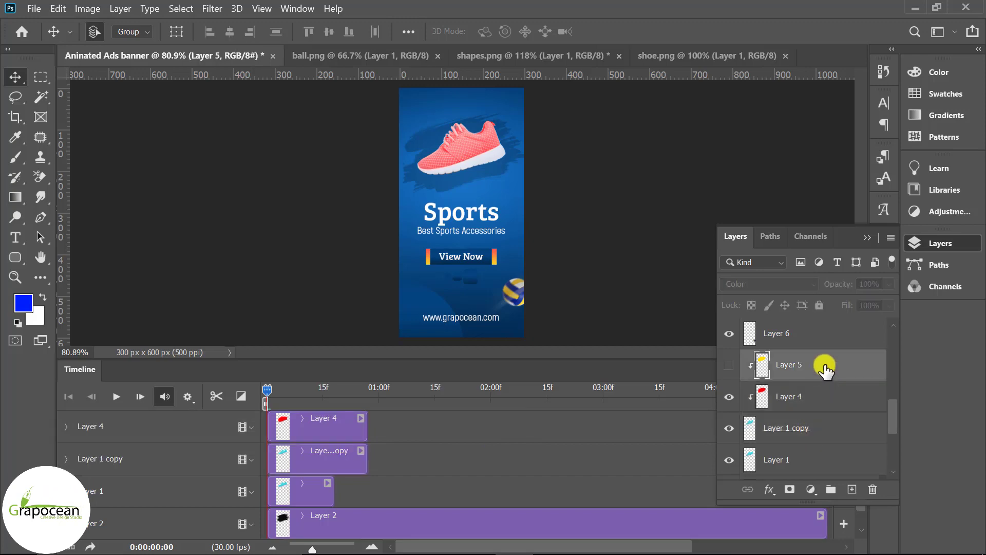
Step: Clip Layer 5 to the layer beneath, place Layer 1 above it, and start Layer 5's clip at 0f
{"action": "right_click", "coordinate": [793, 432]}
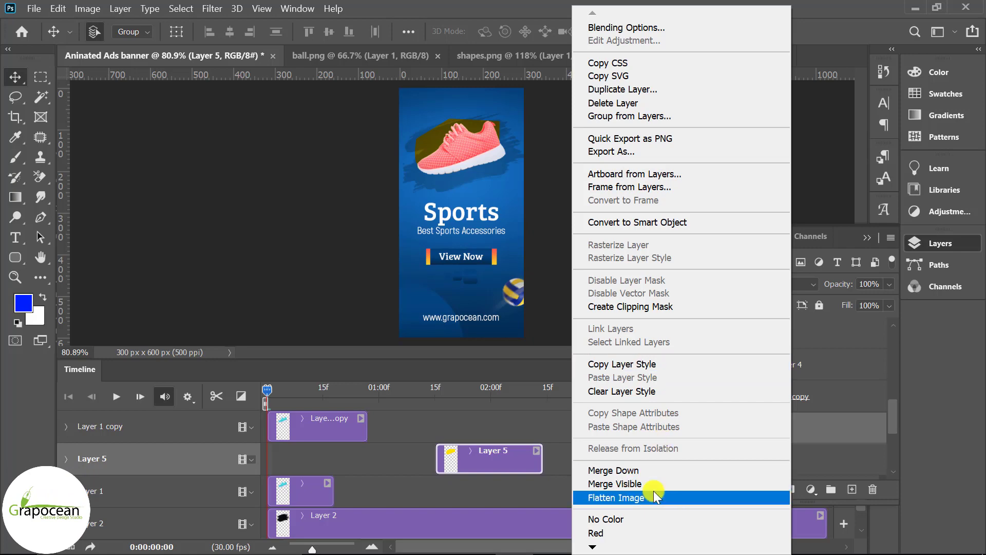
{"action": "left_click", "coordinate": [526, 412]}
{"action": "right_click", "coordinate": [845, 439]}
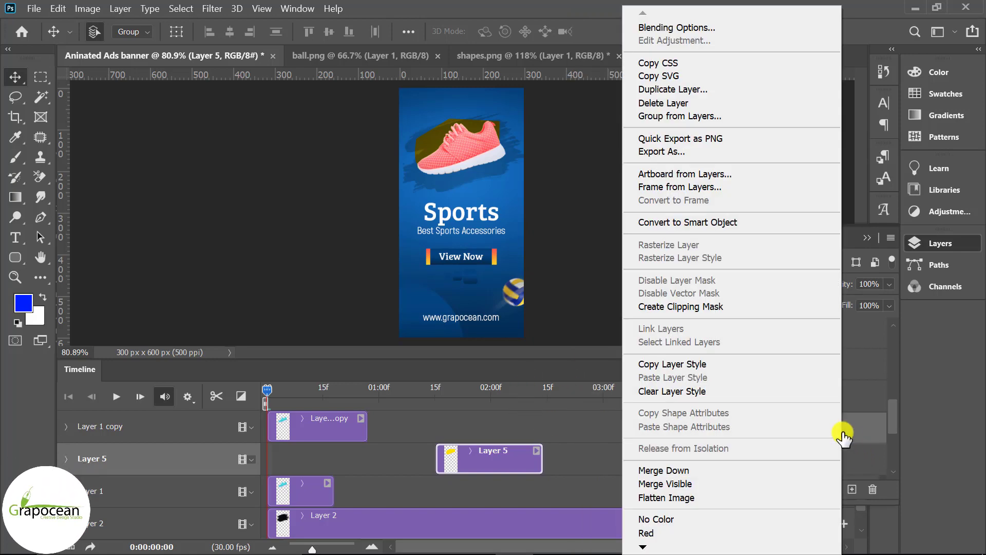
{"action": "left_click", "coordinate": [714, 307]}
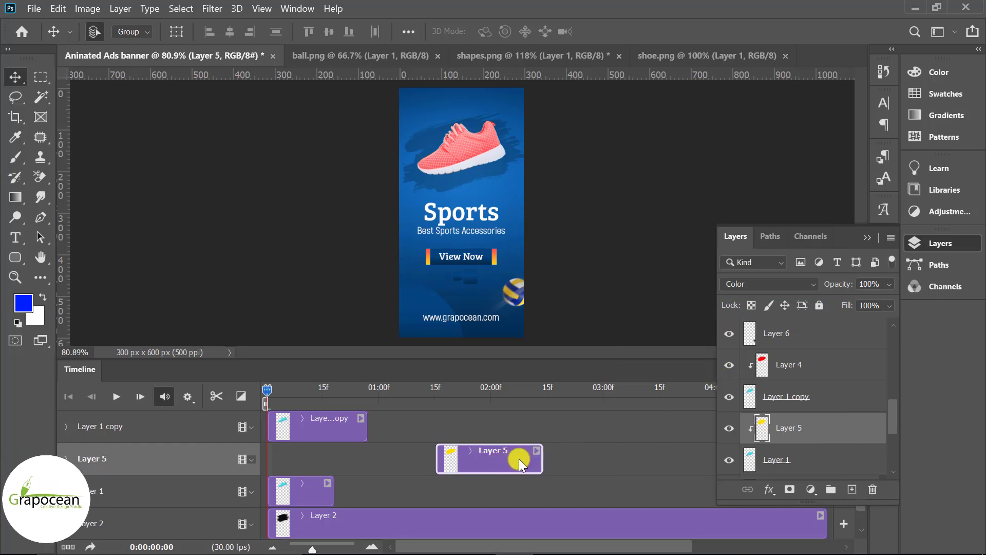
{"action": "left_click_drag", "start_coordinate": [518, 458], "coordinate": [338, 459]}
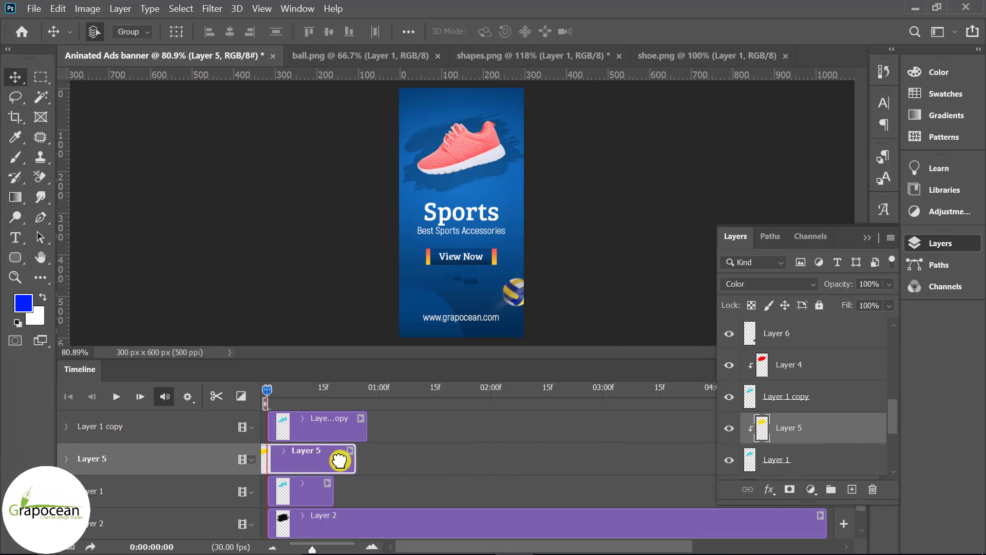
{"action": "left_click_drag", "start_coordinate": [338, 459], "coordinate": [483, 485]}
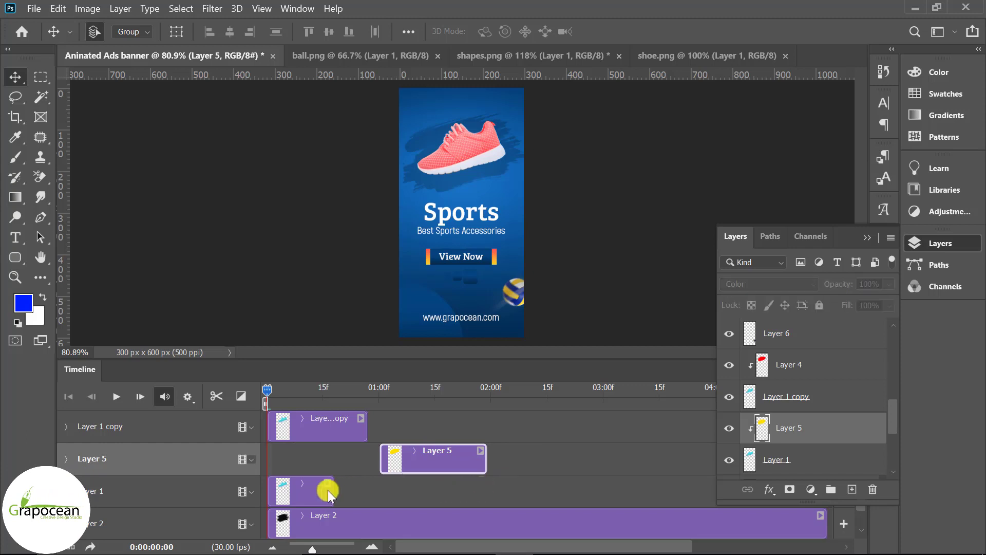
{"action": "left_click_drag", "start_coordinate": [328, 490], "coordinate": [312, 462]}
{"action": "left_click_drag", "start_coordinate": [451, 482], "coordinate": [333, 494]}
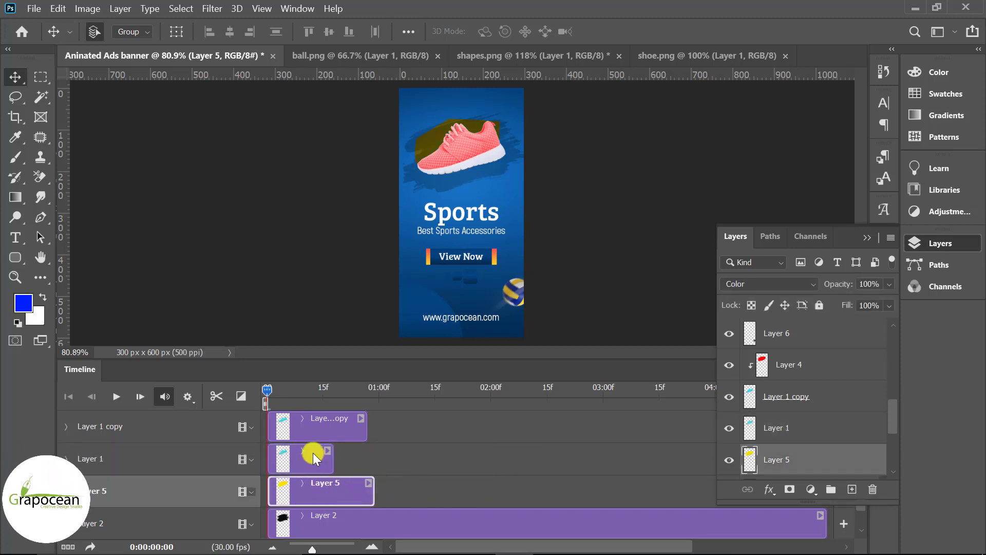
Step: Shift the Layer 4 and Layer 1 copy clips slightly later together
{"action": "left_click", "coordinate": [311, 427]}
{"action": "scroll", "coordinate": [345, 450], "scroll_direction": "up", "scroll_amount": 1}
{"action": "scroll", "coordinate": [340, 464], "scroll_direction": "up", "scroll_amount": 1}
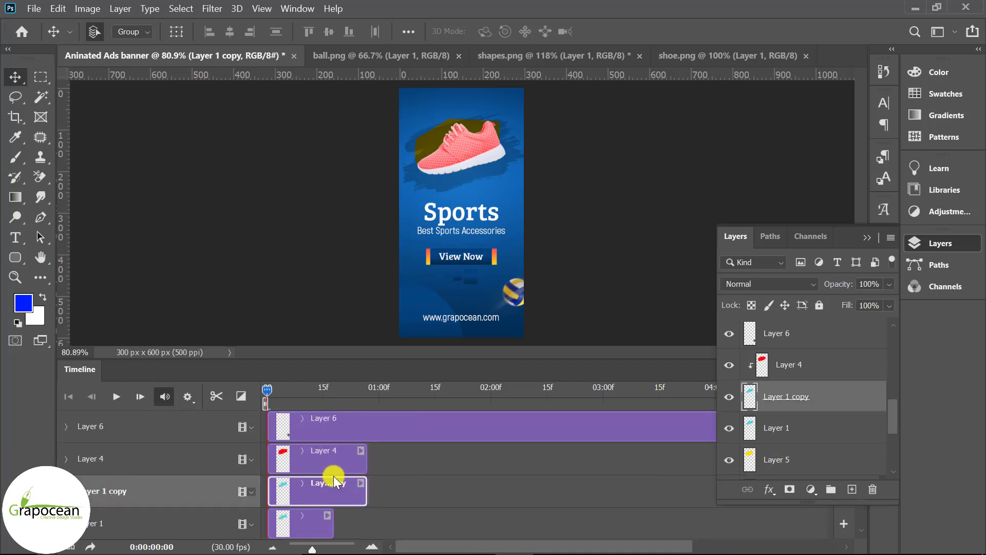
{"action": "left_click", "coordinate": [331, 457]}
{"action": "left_click_drag", "start_coordinate": [330, 458], "coordinate": [399, 457]}
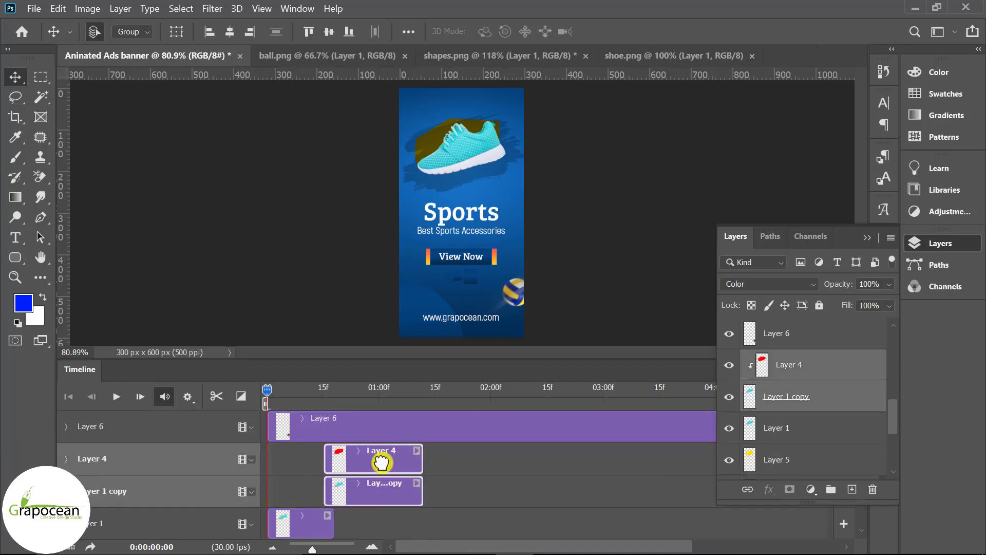
Step: Preview the animation, move Layer 5 above Layer 1, and check the layers' blend modes, keeping Normal
{"action": "left_click", "coordinate": [117, 396]}
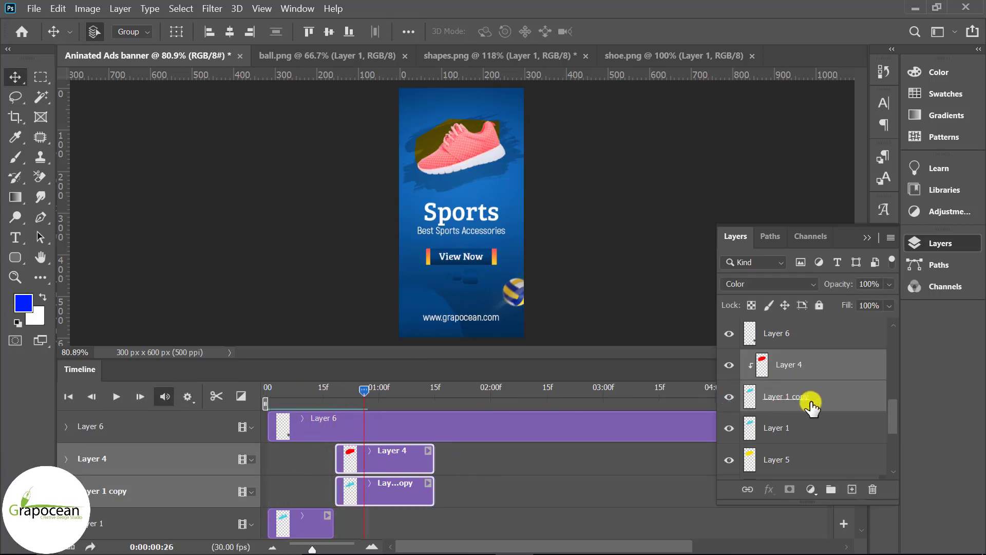
{"action": "left_click_drag", "start_coordinate": [801, 455], "coordinate": [818, 434]}
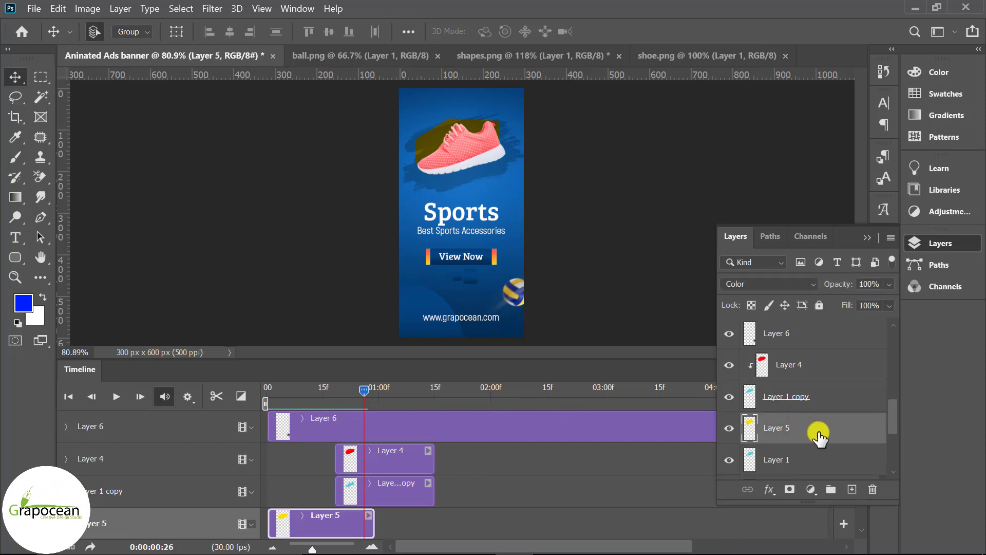
{"action": "right_click", "coordinate": [819, 434]}
{"action": "left_click", "coordinate": [658, 389]}
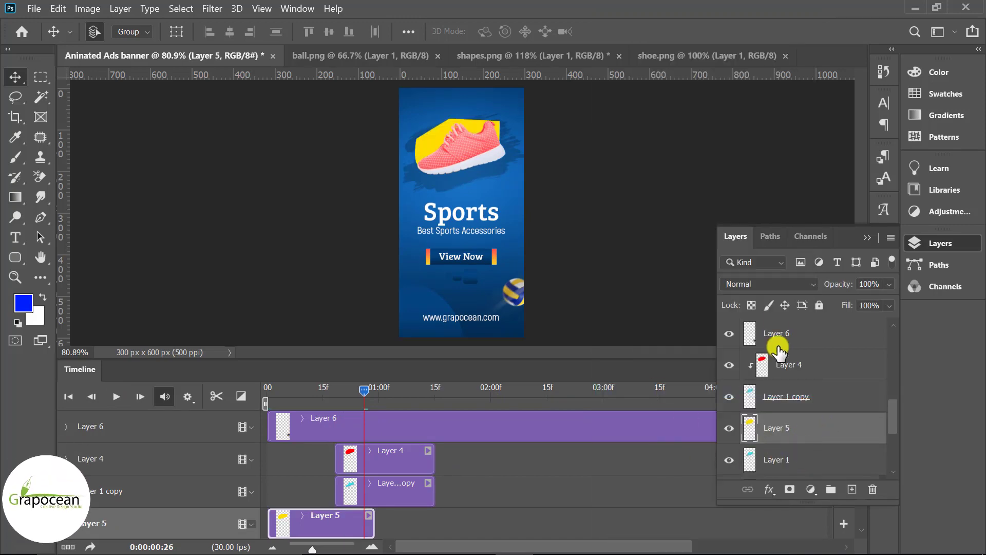
{"action": "left_click", "coordinate": [782, 286]}
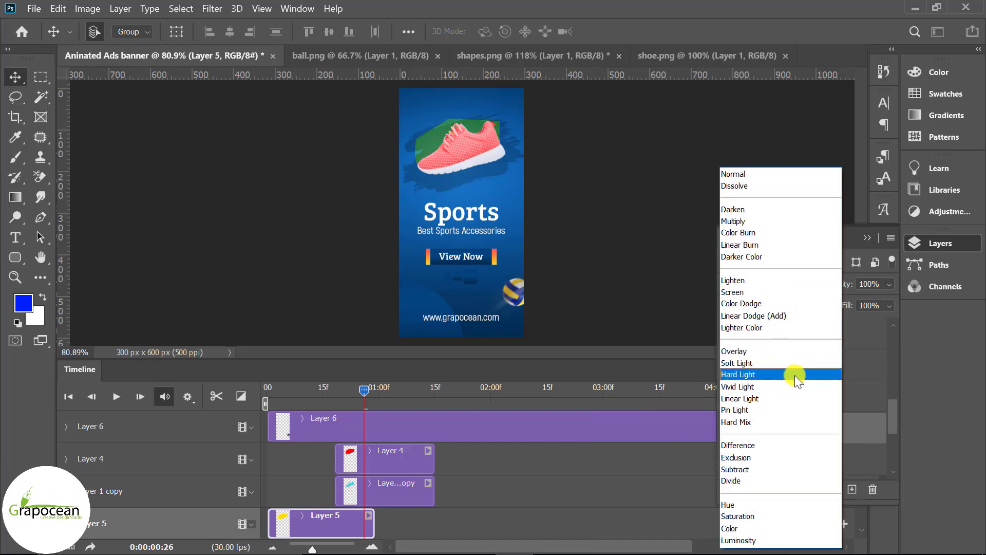
{"action": "left_click", "coordinate": [604, 494]}
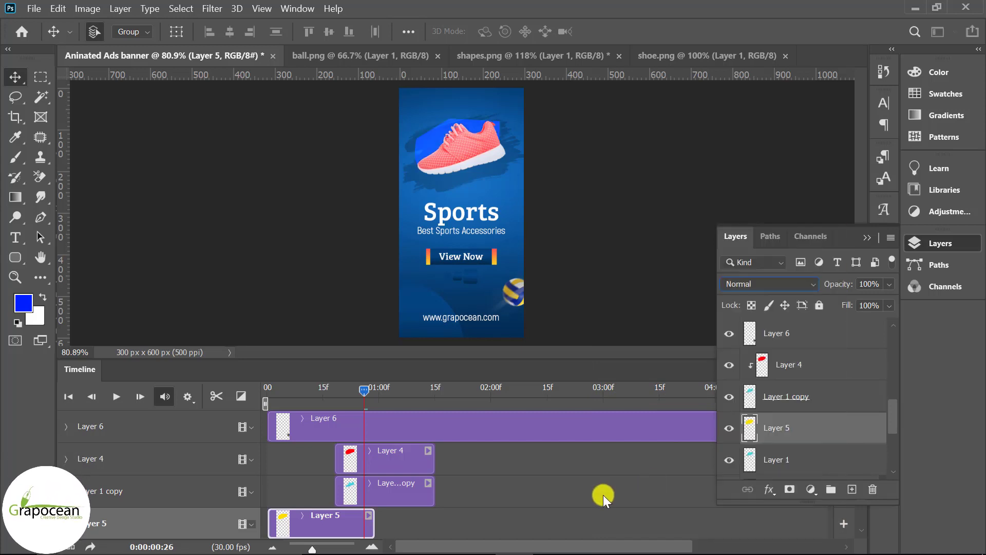
{"action": "left_click", "coordinate": [805, 395]}
{"action": "left_click", "coordinate": [803, 366]}
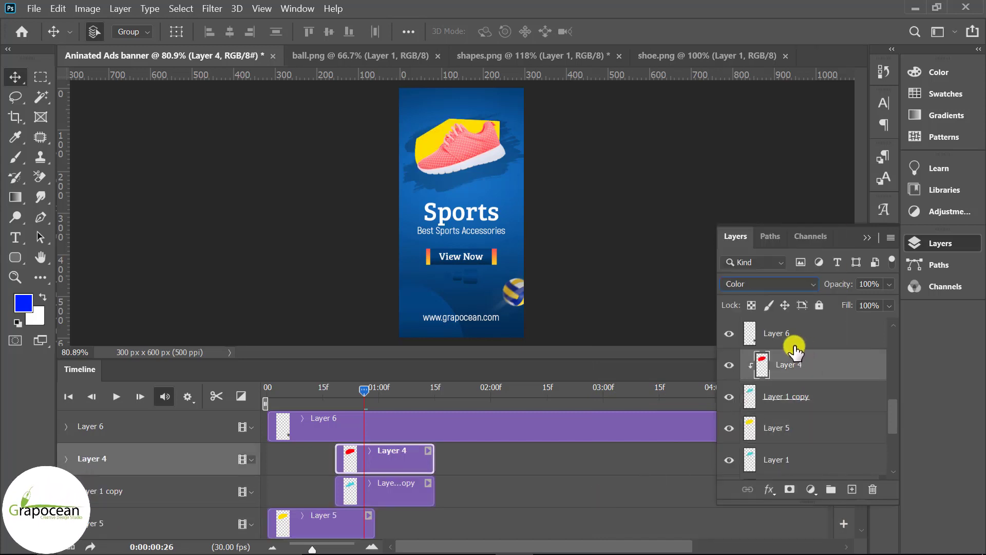
{"action": "left_click", "coordinate": [784, 423]}
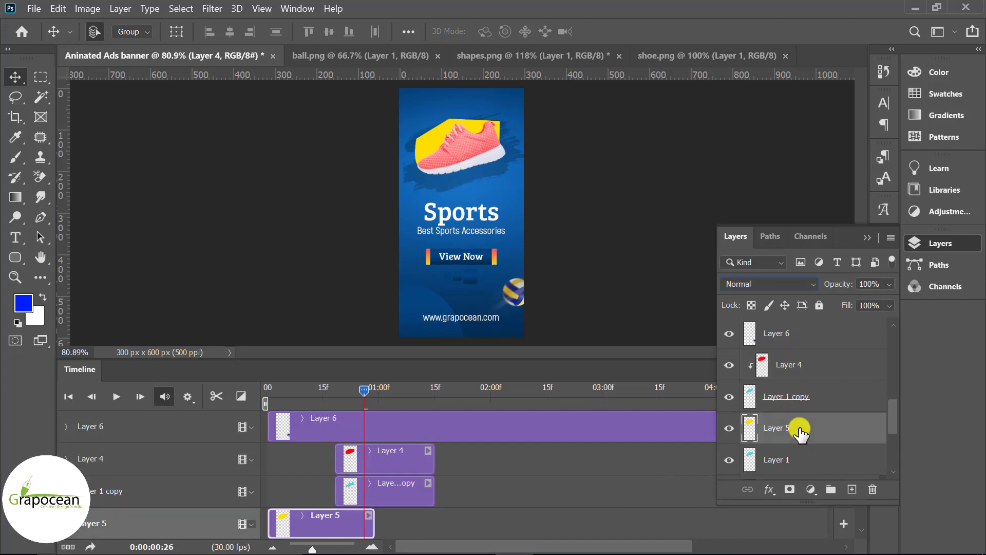
Step: Clip the yellow Layer 5 onto Layer 1's shoe and set its blend mode to Color
{"action": "right_click", "coordinate": [785, 423]}
{"action": "left_click", "coordinate": [666, 307]}
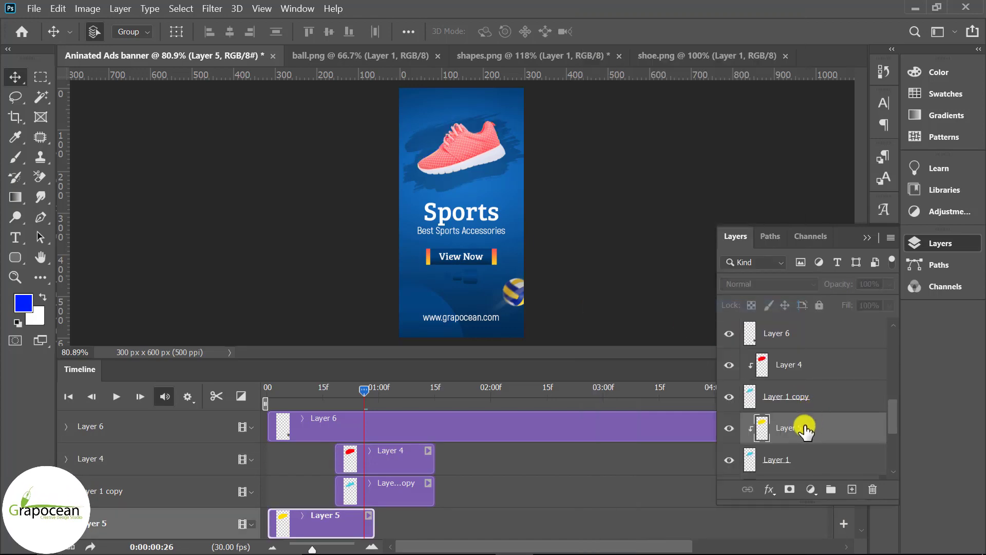
{"action": "scroll", "coordinate": [814, 433], "scroll_direction": "down", "scroll_amount": 2}
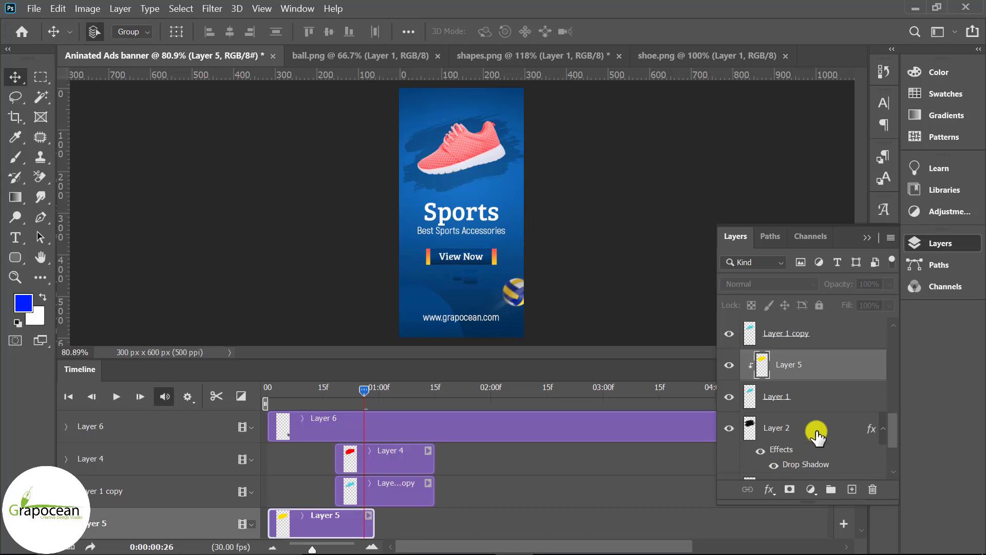
{"action": "scroll", "coordinate": [814, 433], "scroll_direction": "up", "scroll_amount": 3}
{"action": "left_click_drag", "start_coordinate": [366, 391], "coordinate": [267, 406]}
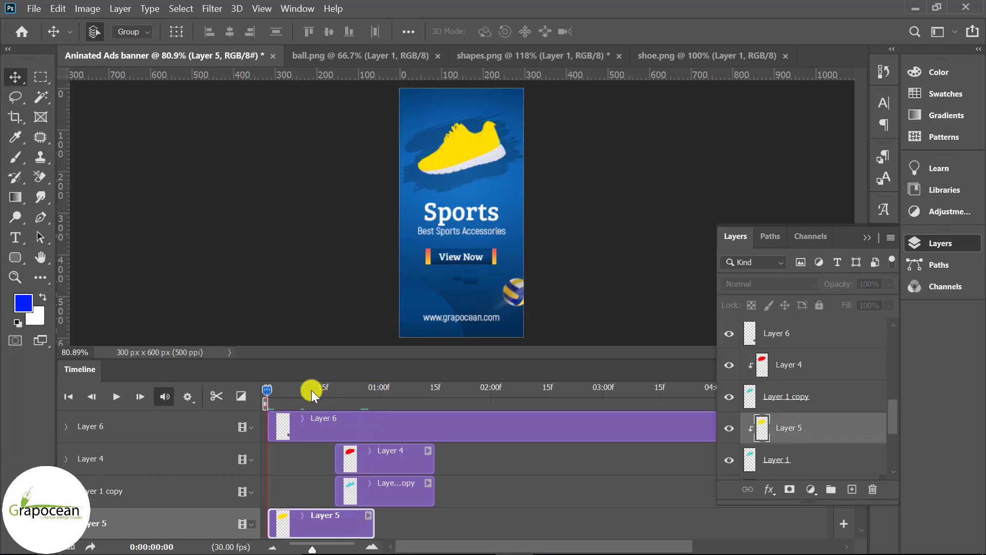
{"action": "left_click", "coordinate": [769, 283]}
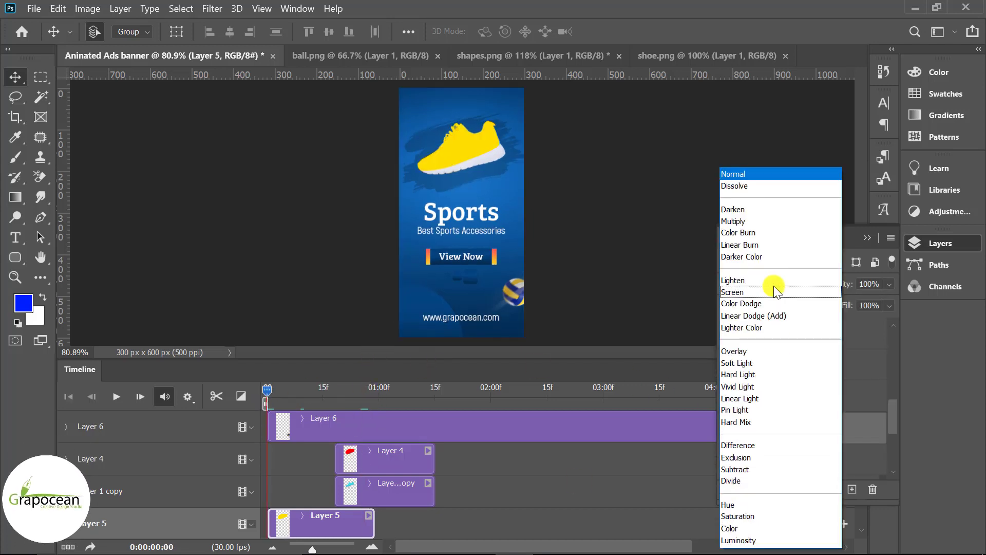
{"action": "left_click", "coordinate": [737, 525]}
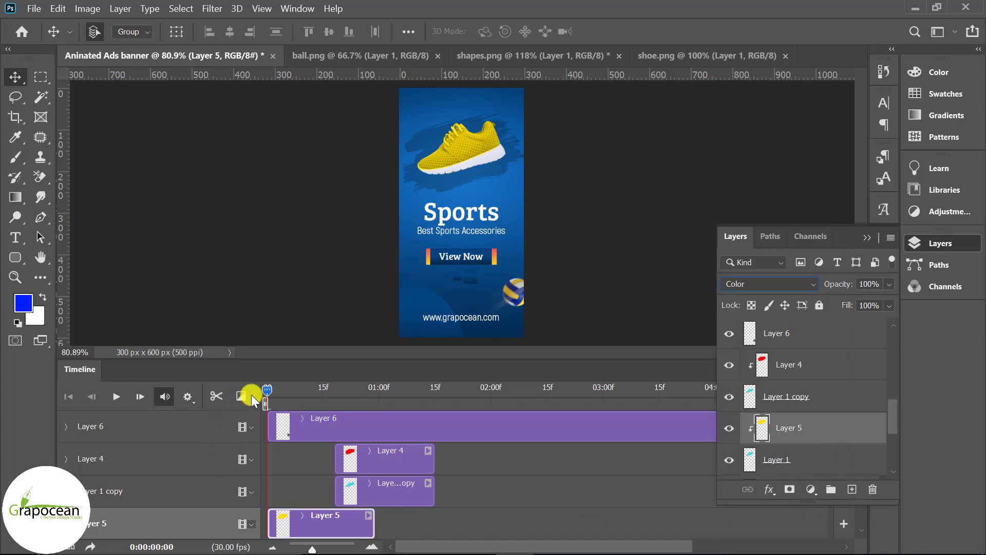
{"action": "left_click", "coordinate": [122, 397]}
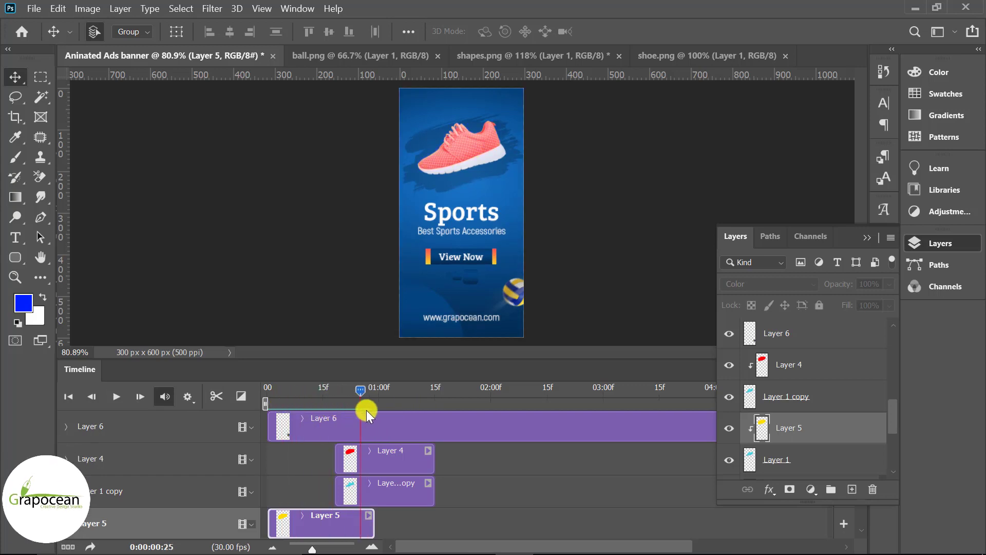
{"action": "key", "text": "space"}
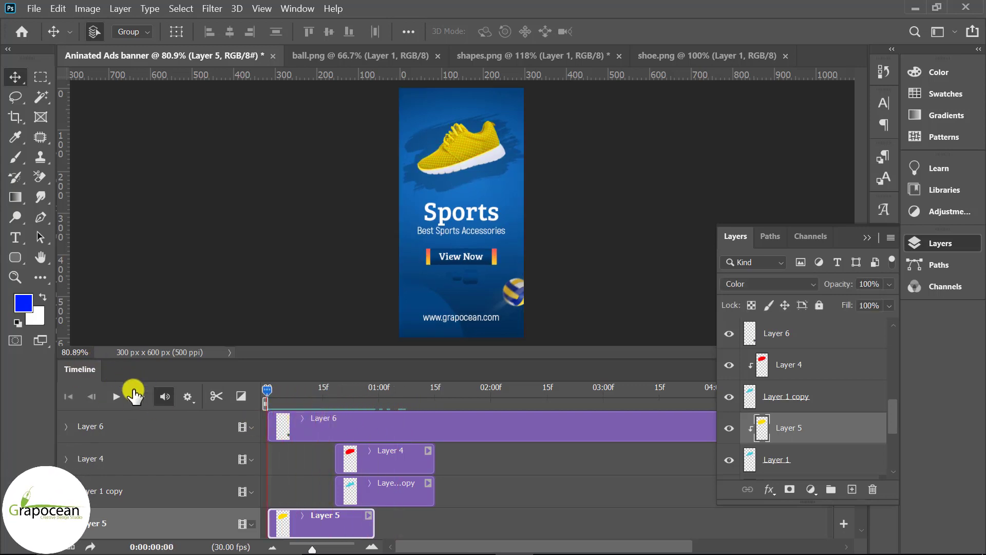
{"action": "left_click", "coordinate": [116, 398]}
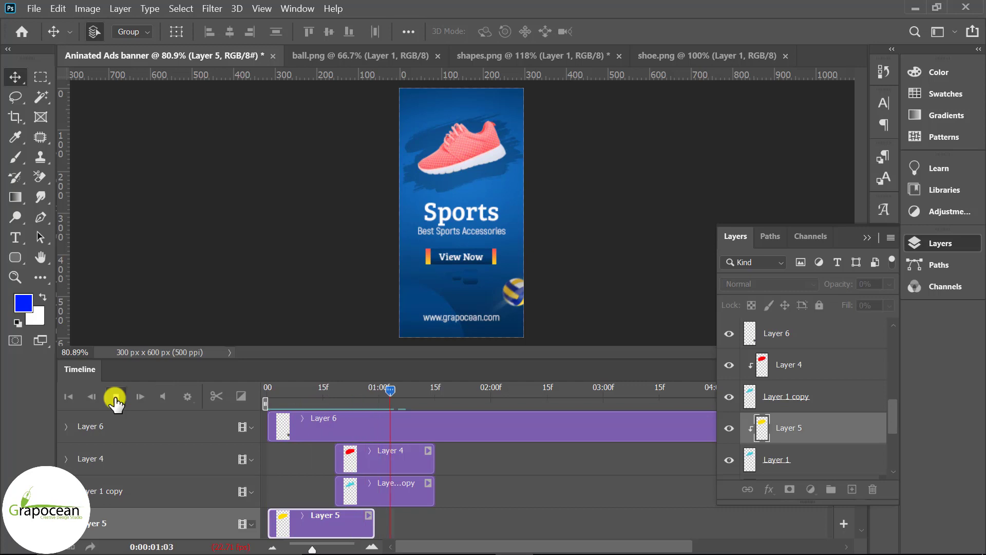
{"action": "left_click", "coordinate": [116, 398]}
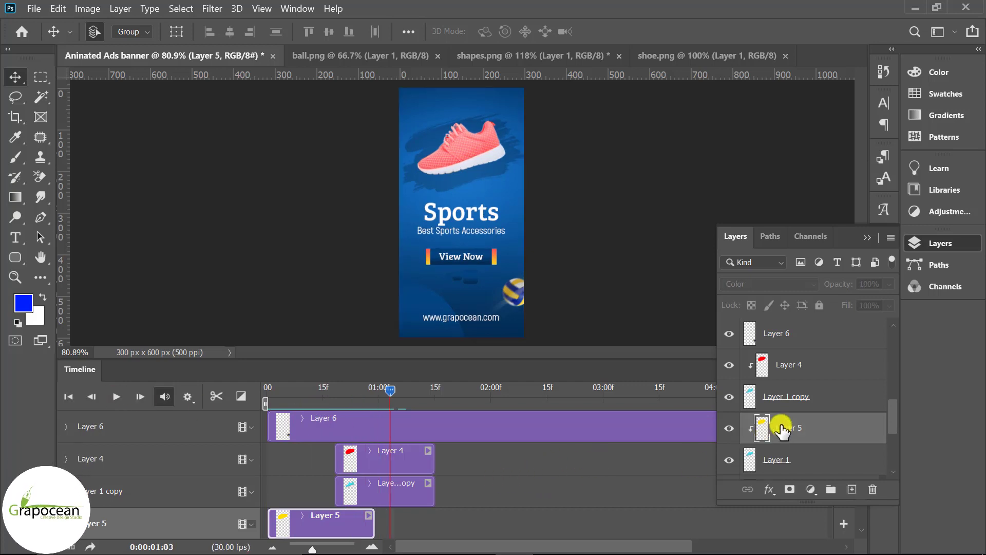
{"action": "scroll", "coordinate": [782, 430], "scroll_direction": "up", "scroll_amount": 2}
{"action": "scroll", "coordinate": [786, 427], "scroll_direction": "down", "scroll_amount": 3}
{"action": "scroll", "coordinate": [791, 424], "scroll_direction": "down", "scroll_amount": 1}
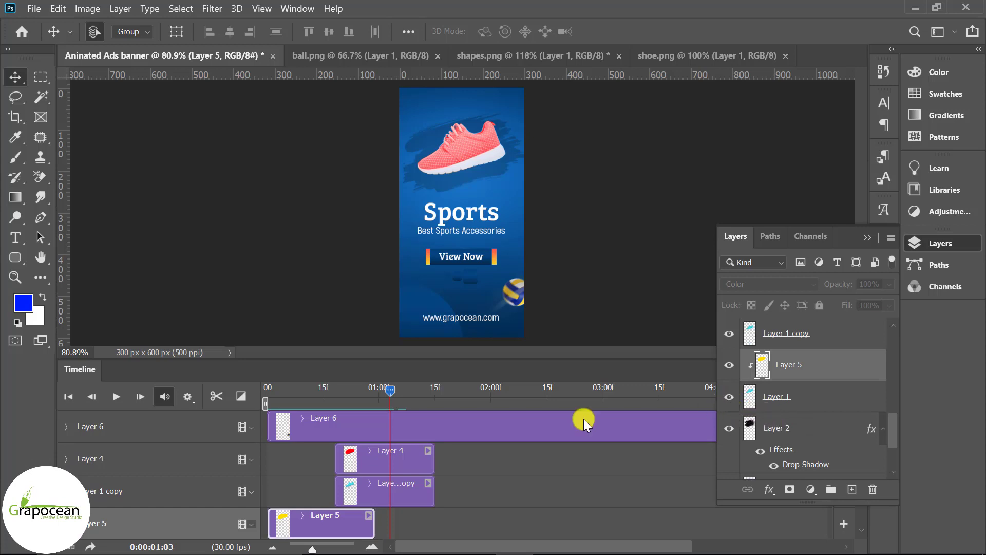
{"action": "left_click_drag", "start_coordinate": [394, 388], "coordinate": [431, 395]}
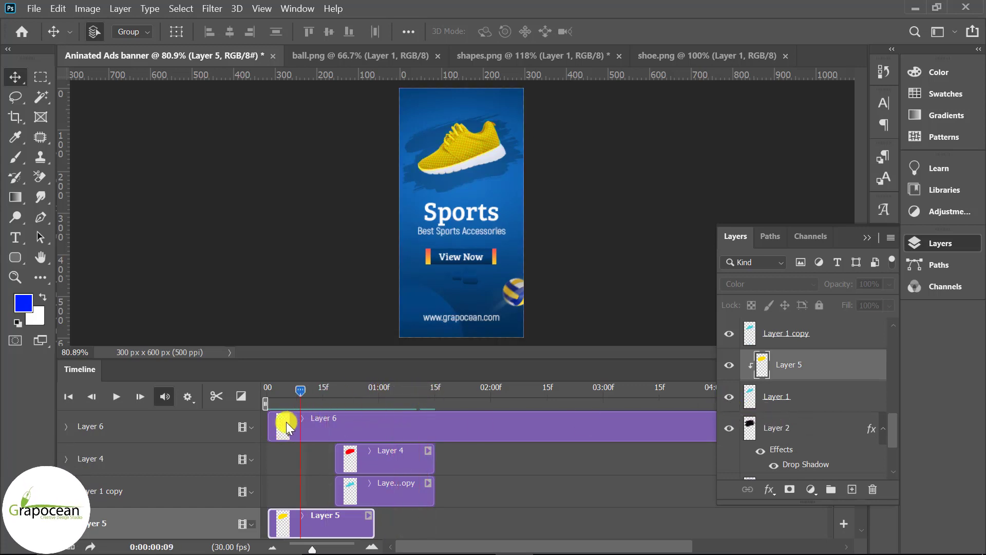
Step: Duplicate Layer 1, raise it in the layer stack, and shift its clip later in the animation
{"action": "left_click", "coordinate": [796, 401]}
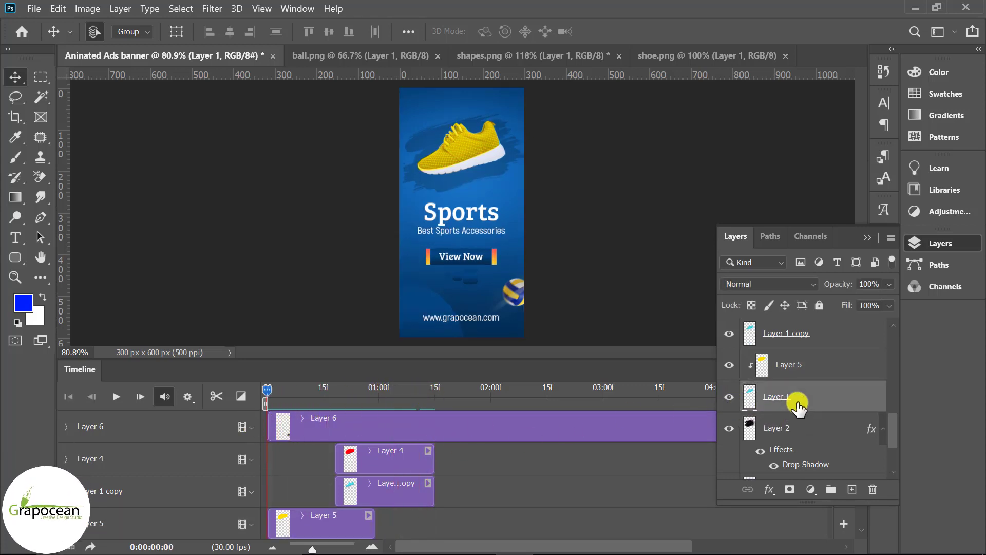
{"action": "key", "text": "ctrl+j"}
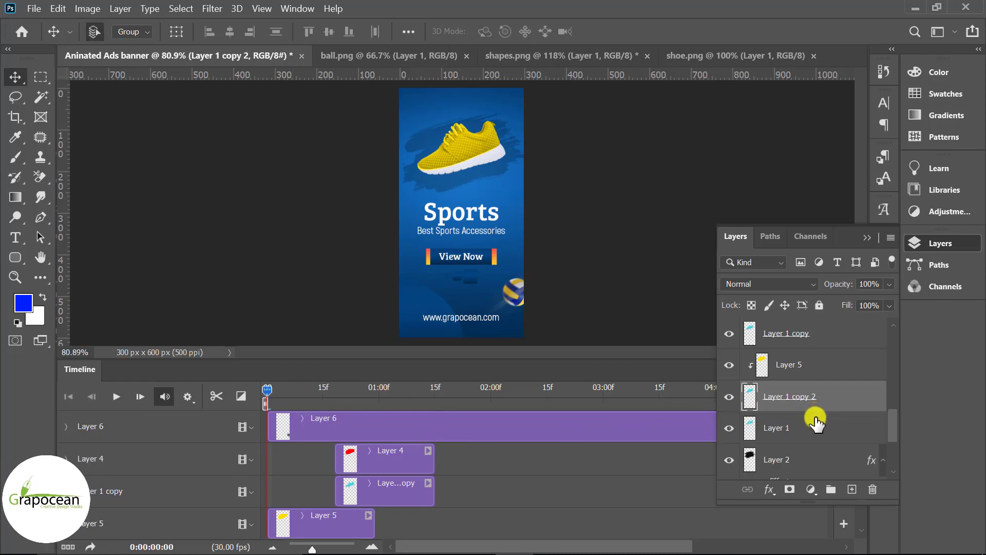
{"action": "left_click_drag", "start_coordinate": [818, 427], "coordinate": [807, 377]}
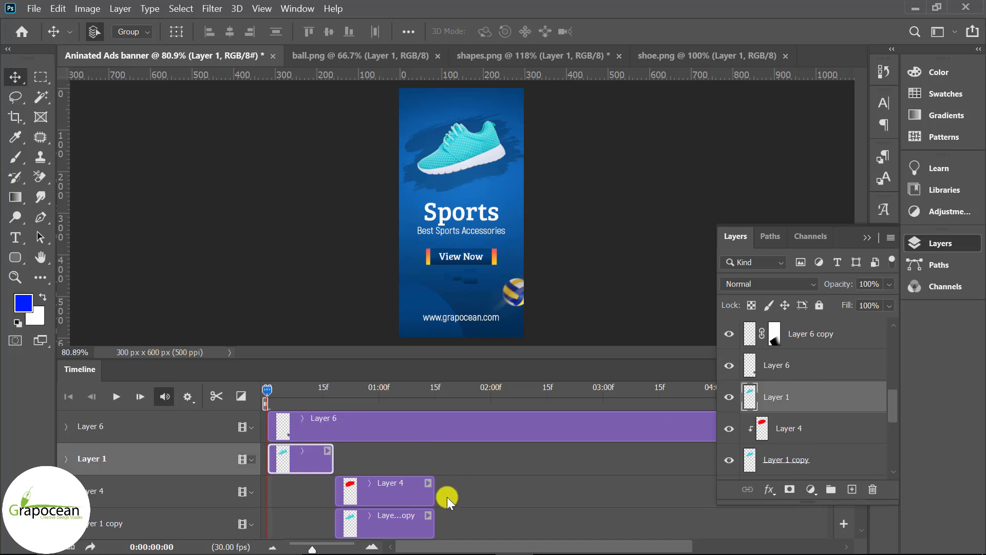
{"action": "mouse_move", "coordinate": [295, 458]}
{"action": "left_mouse_down"}
{"action": "mouse_move", "coordinate": [410, 466]}
{"action": "mouse_move", "coordinate": [522, 459]}
{"action": "left_mouse_up"}
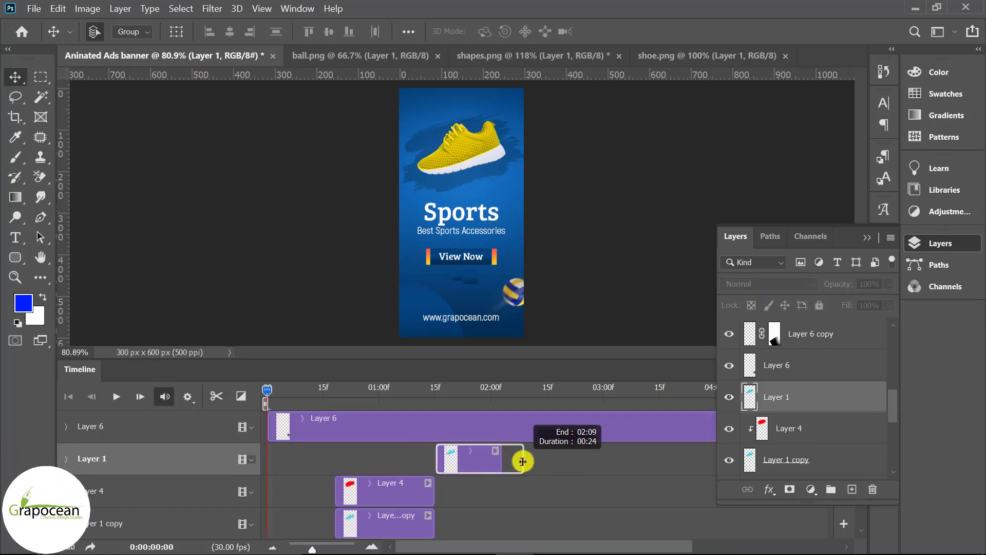
Step: Preview the shoe cycling yellow, pink and teal, stop at 0:00:02:04, and select the View Now layer
{"action": "left_click", "coordinate": [117, 396]}
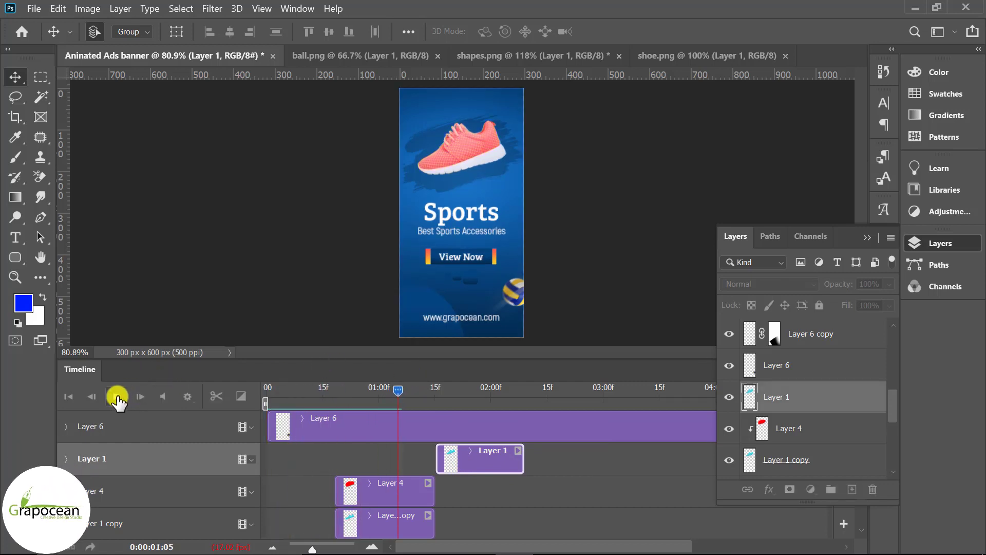
{"action": "left_click", "coordinate": [118, 396]}
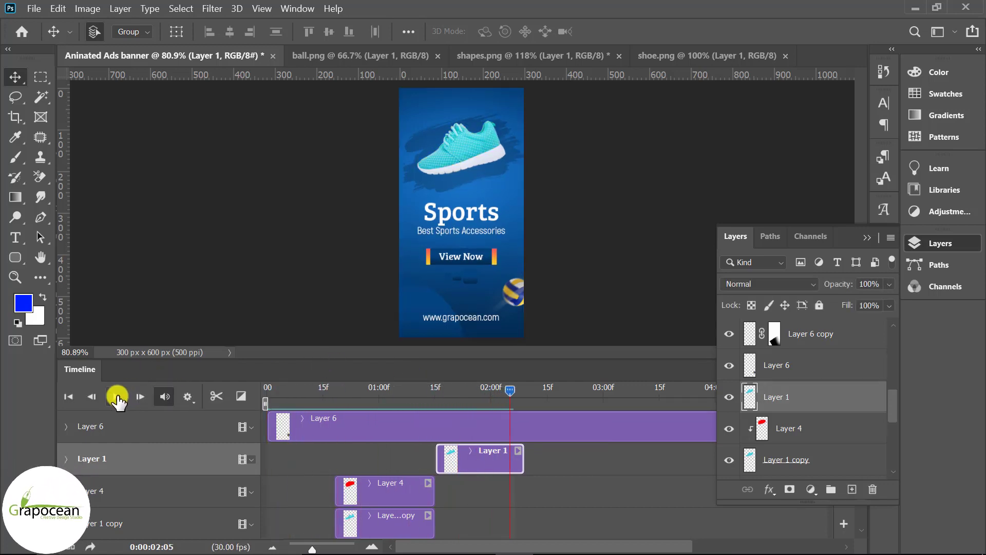
{"action": "left_click_drag", "start_coordinate": [513, 397], "coordinate": [266, 396]}
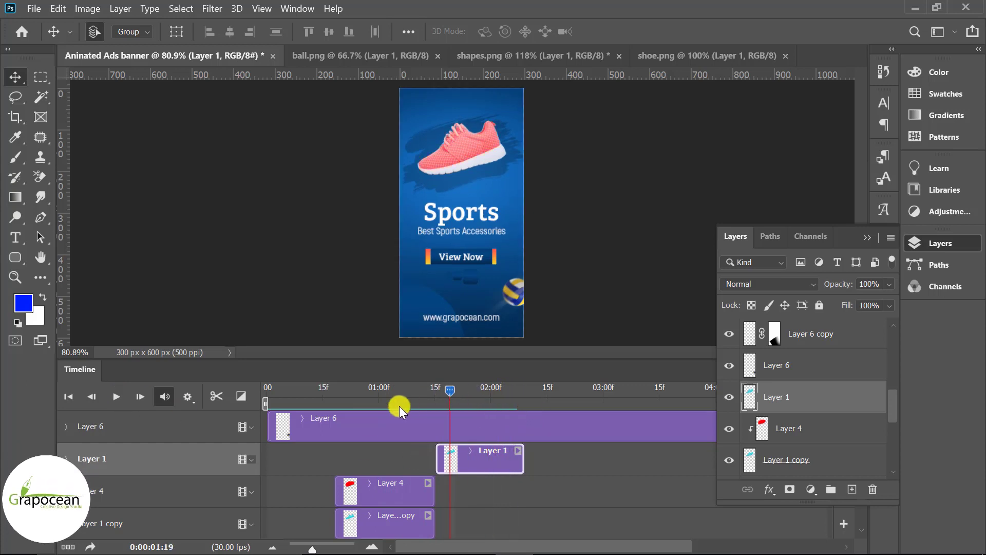
{"action": "left_click", "coordinate": [116, 396]}
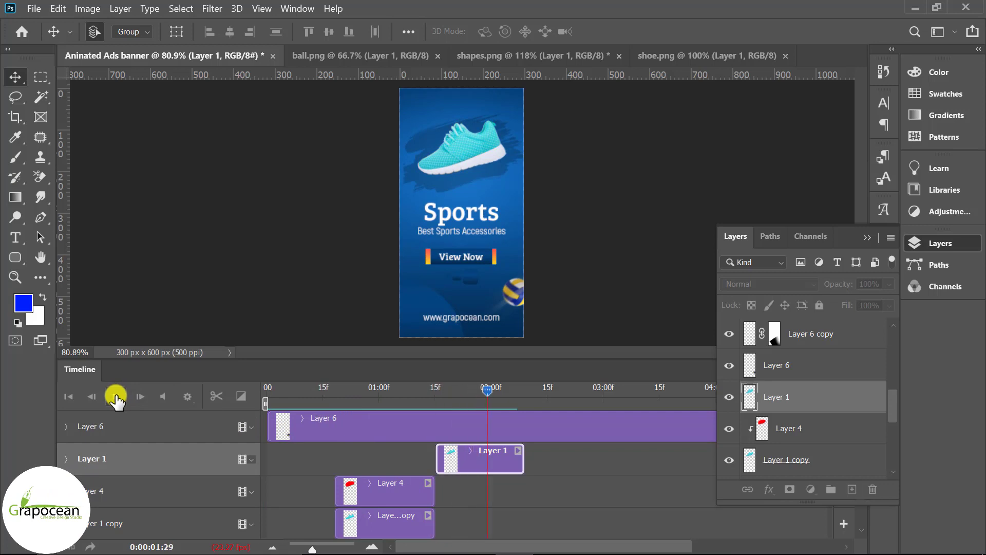
{"action": "left_click", "coordinate": [116, 396]}
{"action": "scroll", "coordinate": [532, 491], "scroll_direction": "down", "scroll_amount": 1}
{"action": "scroll", "coordinate": [532, 491], "scroll_direction": "up", "scroll_amount": 3}
{"action": "scroll", "coordinate": [532, 491], "scroll_direction": "down", "scroll_amount": 3}
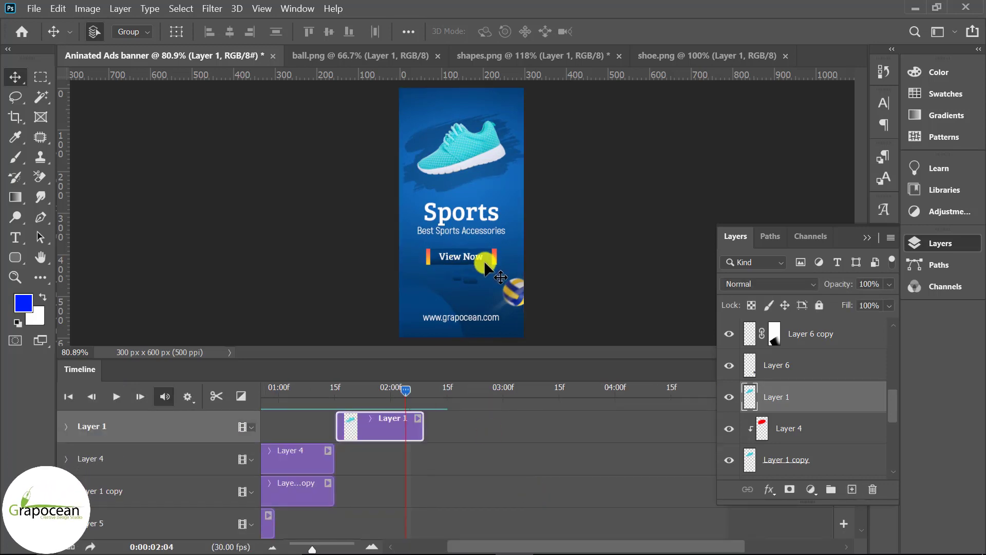
{"action": "left_click", "coordinate": [471, 259]}
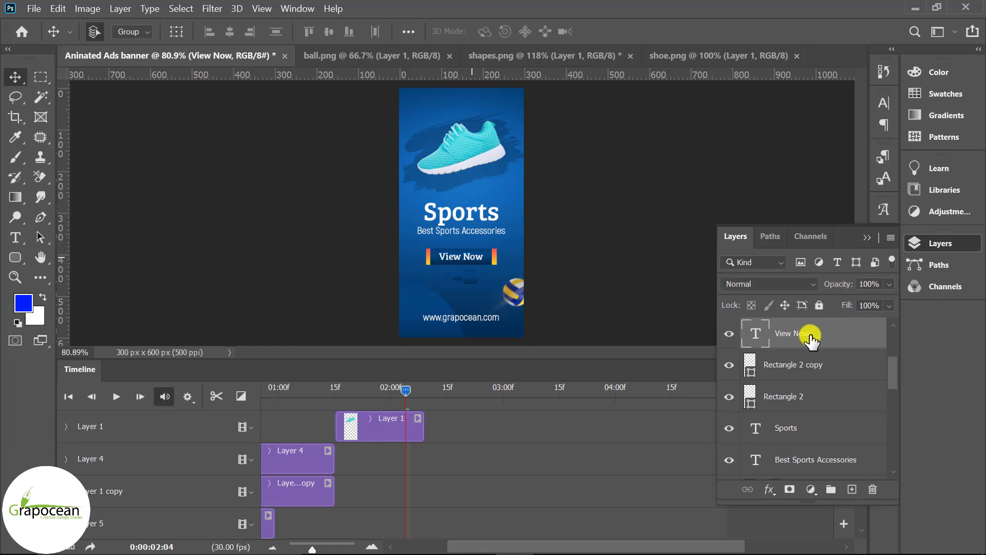
Step: Duplicate View Now as a layer named Buy Now, retype its text to Buy Now, and hide View Now
{"action": "key", "text": "ctrl+j"}
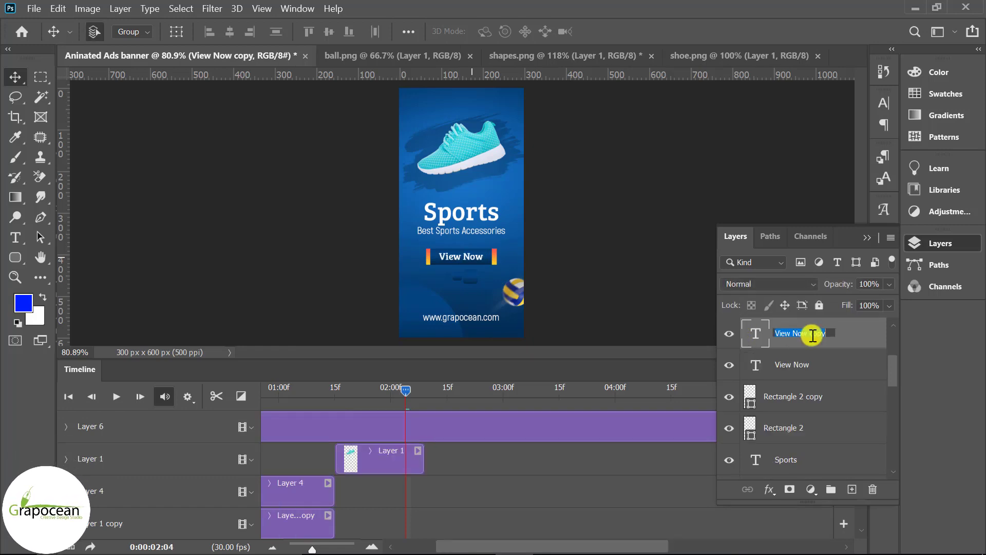
{"action": "type", "text": "Buy Now"}
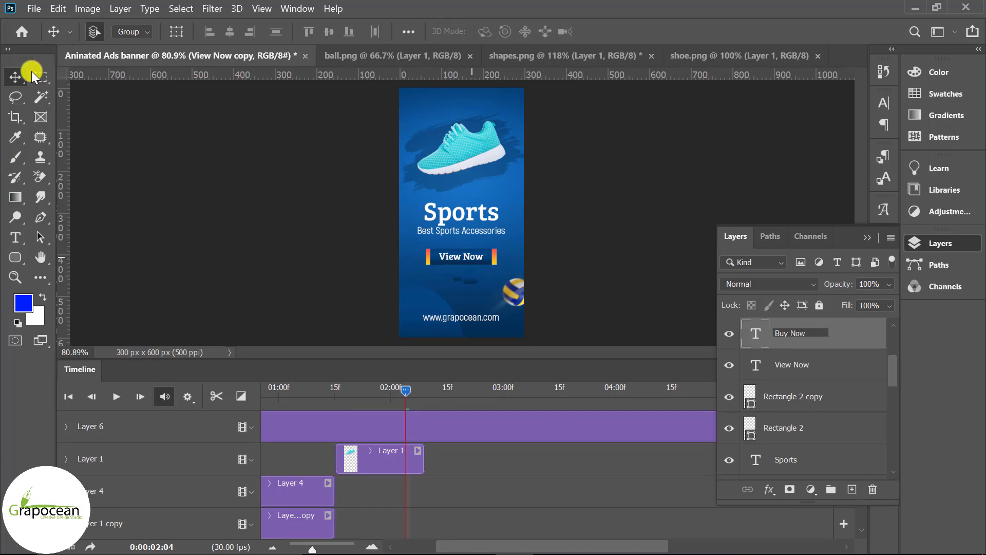
{"action": "key", "text": "Return"}
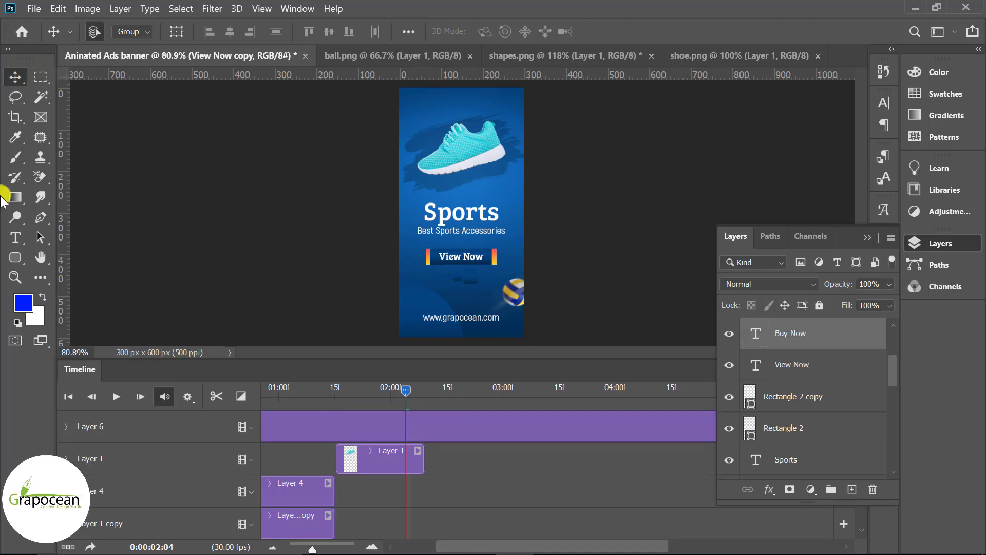
{"action": "left_click", "coordinate": [16, 237]}
{"action": "left_click", "coordinate": [440, 256]}
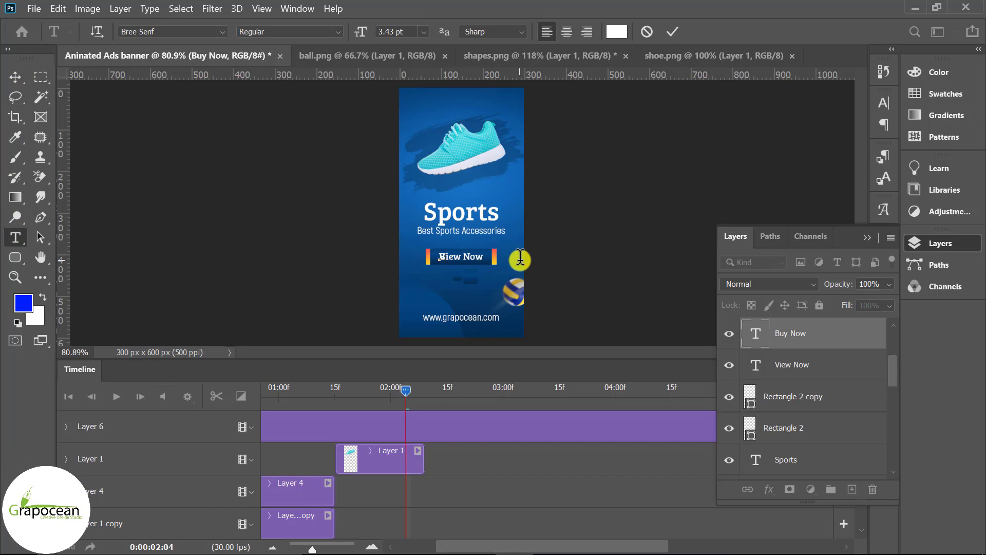
{"action": "type", "text": "Buy Now"}
{"action": "left_click", "coordinate": [729, 365]}
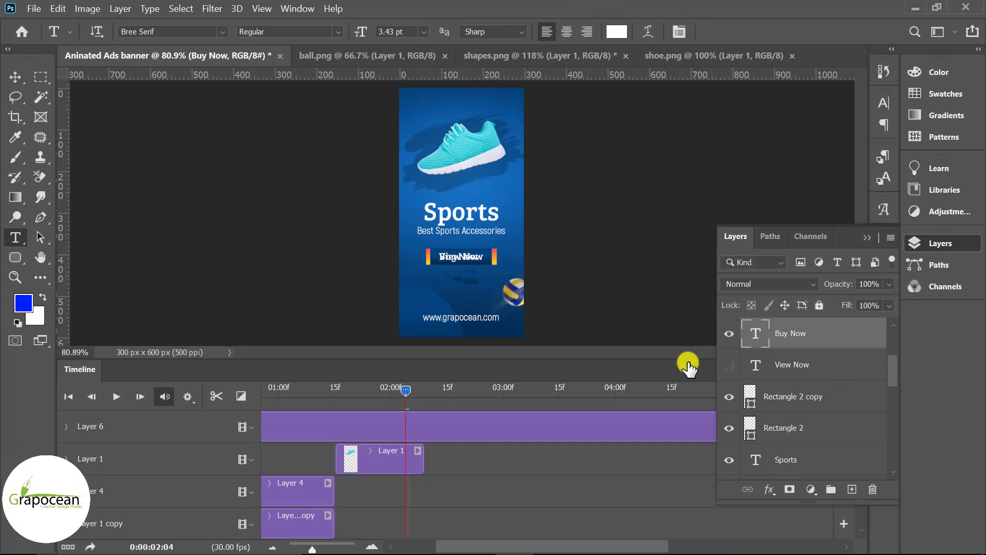
{"action": "left_click", "coordinate": [15, 77]}
Step: Nudge the Buy Now button text up a few pixels
{"action": "scroll", "coordinate": [419, 252], "scroll_direction": "up", "scroll_amount": 2}
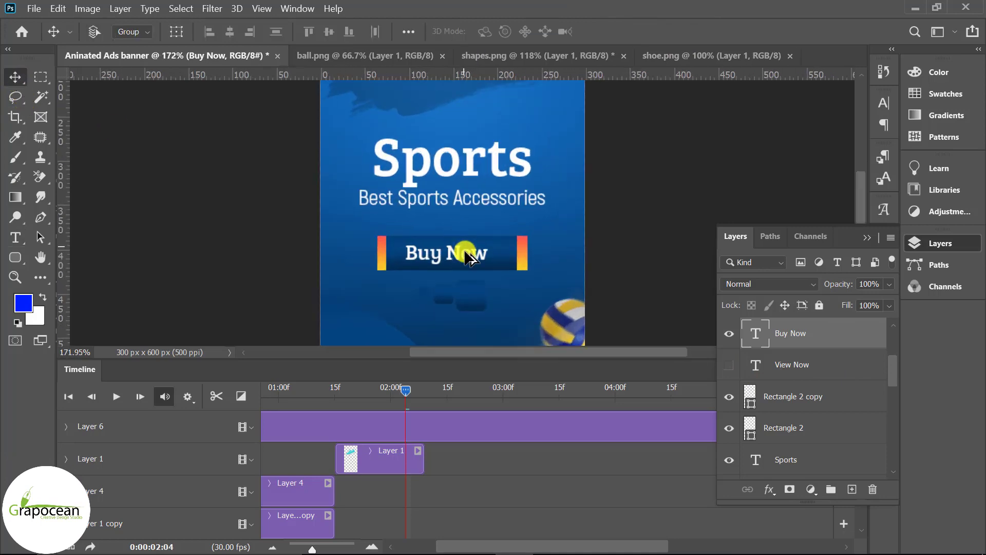
{"action": "scroll", "coordinate": [468, 252], "scroll_direction": "up", "scroll_amount": 2}
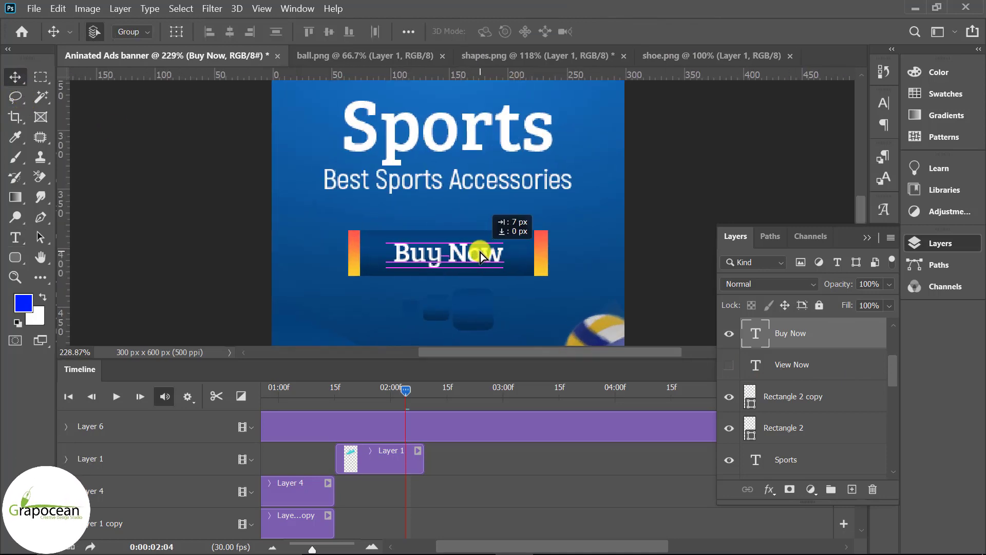
{"action": "left_click_drag", "start_coordinate": [479, 254], "coordinate": [480, 252]}
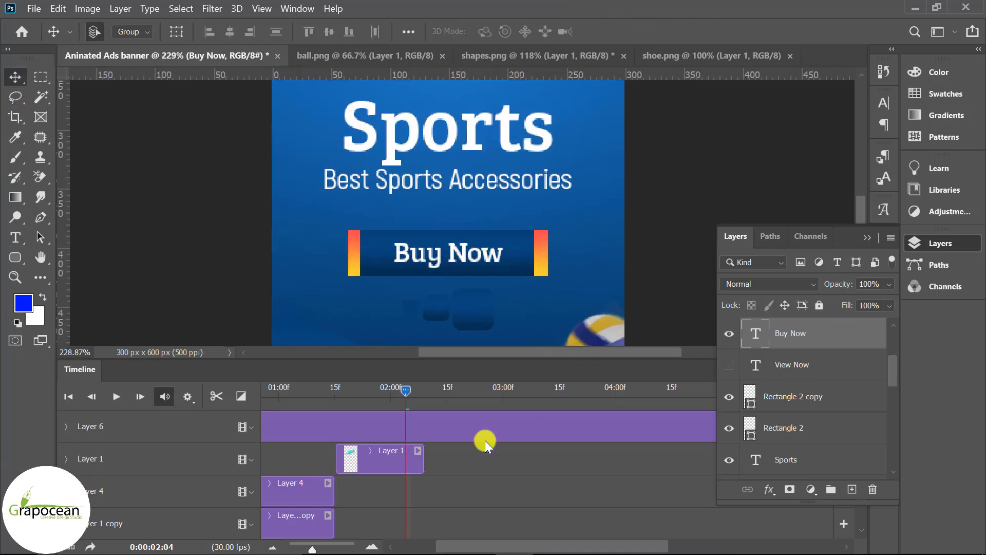
Step: Drag the Buy Now clip earlier in the timeline
{"action": "scroll", "coordinate": [485, 442], "scroll_direction": "up", "scroll_amount": 2}
{"action": "scroll", "coordinate": [485, 441], "scroll_direction": "right", "scroll_amount": 1}
{"action": "scroll", "coordinate": [489, 463], "scroll_direction": "up", "scroll_amount": 2}
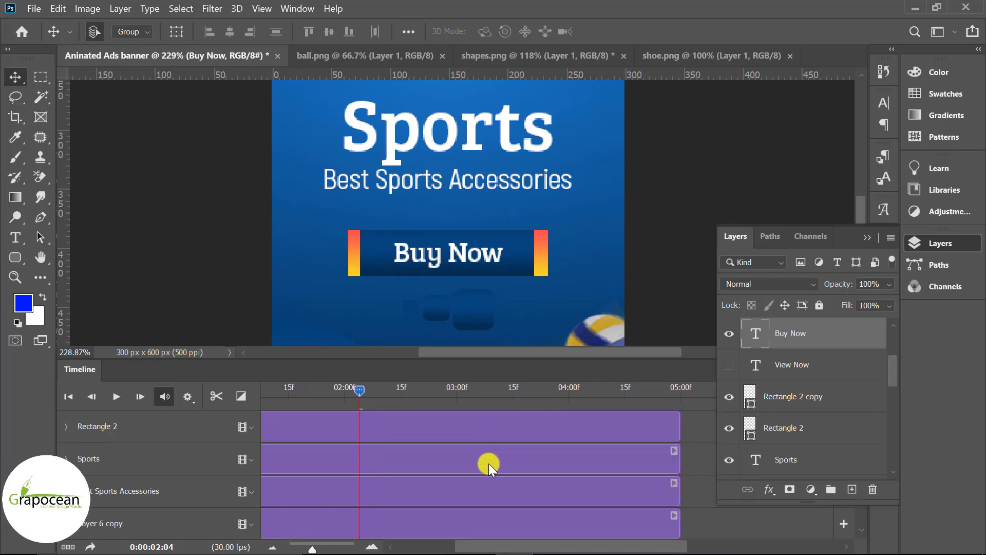
{"action": "scroll", "coordinate": [489, 463], "scroll_direction": "down", "scroll_amount": 3}
{"action": "left_click_drag", "start_coordinate": [544, 546], "coordinate": [351, 547]}
{"action": "scroll", "coordinate": [312, 466], "scroll_direction": "up", "scroll_amount": 3}
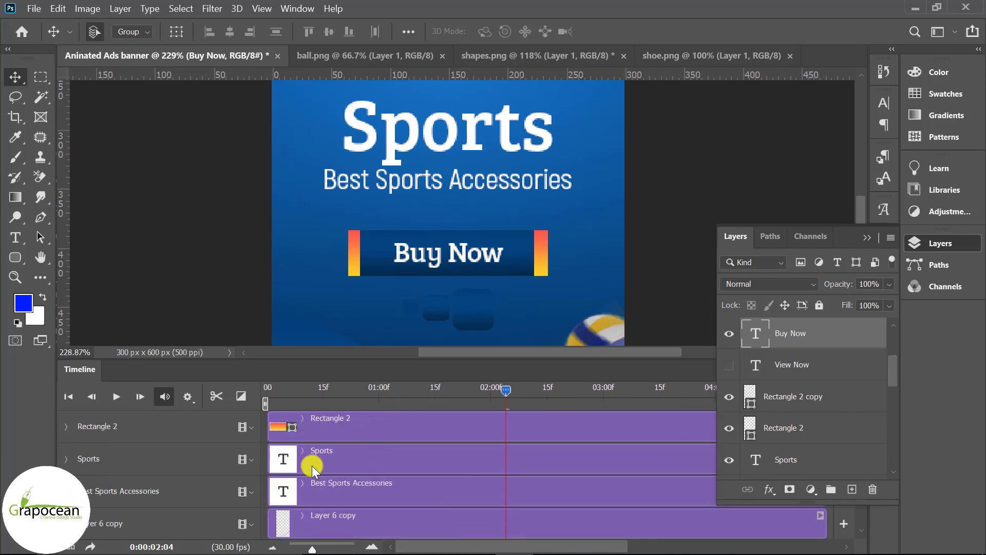
{"action": "scroll", "coordinate": [363, 465], "scroll_direction": "up", "scroll_amount": 1}
{"action": "scroll", "coordinate": [363, 465], "scroll_direction": "up", "scroll_amount": 2}
{"action": "scroll", "coordinate": [363, 464], "scroll_direction": "up", "scroll_amount": 2}
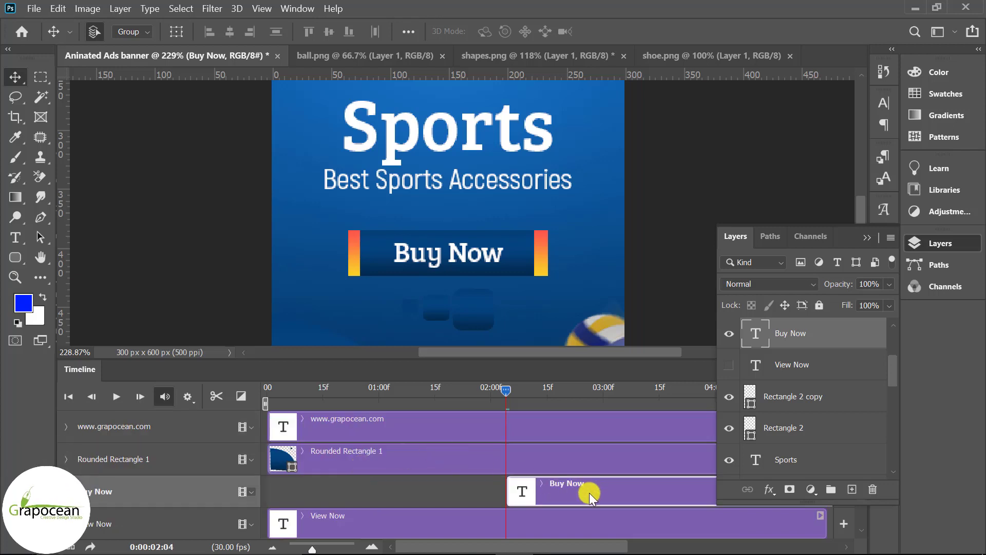
{"action": "scroll", "coordinate": [565, 494], "scroll_direction": "up", "scroll_amount": 1}
{"action": "scroll", "coordinate": [565, 493], "scroll_direction": "down", "scroll_amount": 2}
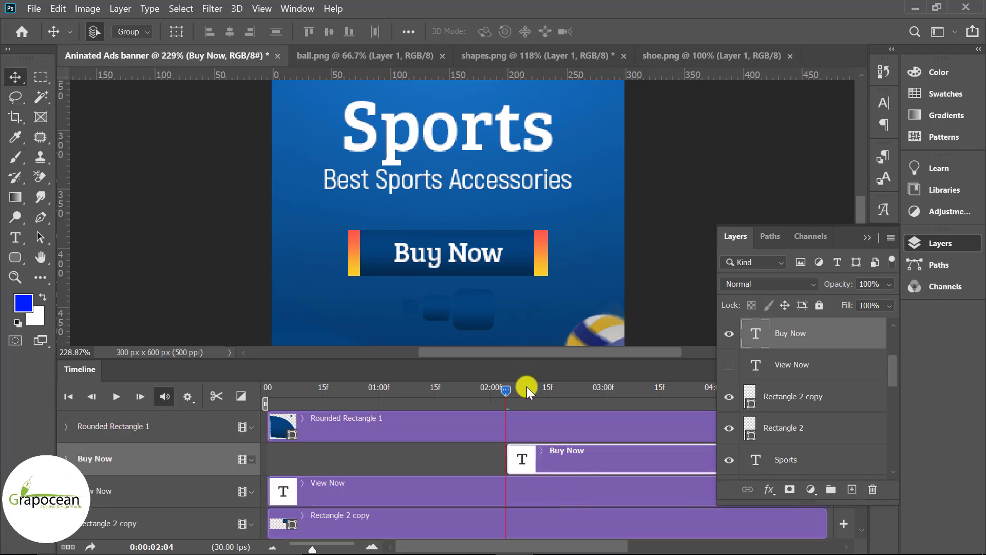
Step: Trim the View Now clip to about one second, scrubbing from frame 0
{"action": "left_click_drag", "start_coordinate": [507, 388], "coordinate": [275, 406]}
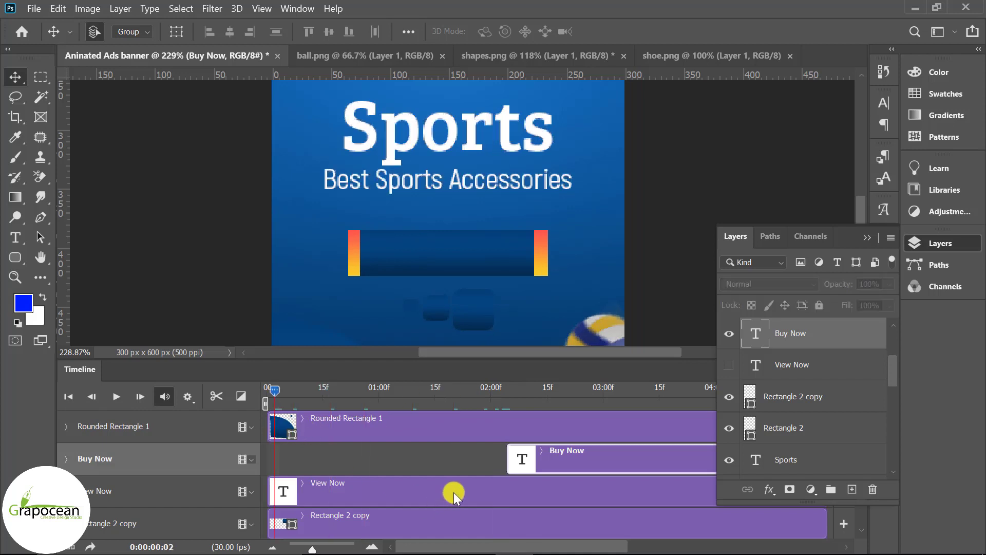
{"action": "mouse_move", "coordinate": [462, 501]}
{"action": "left_mouse_down"}
{"action": "mouse_move", "coordinate": [679, 488]}
{"action": "mouse_move", "coordinate": [475, 496]}
{"action": "left_mouse_up"}
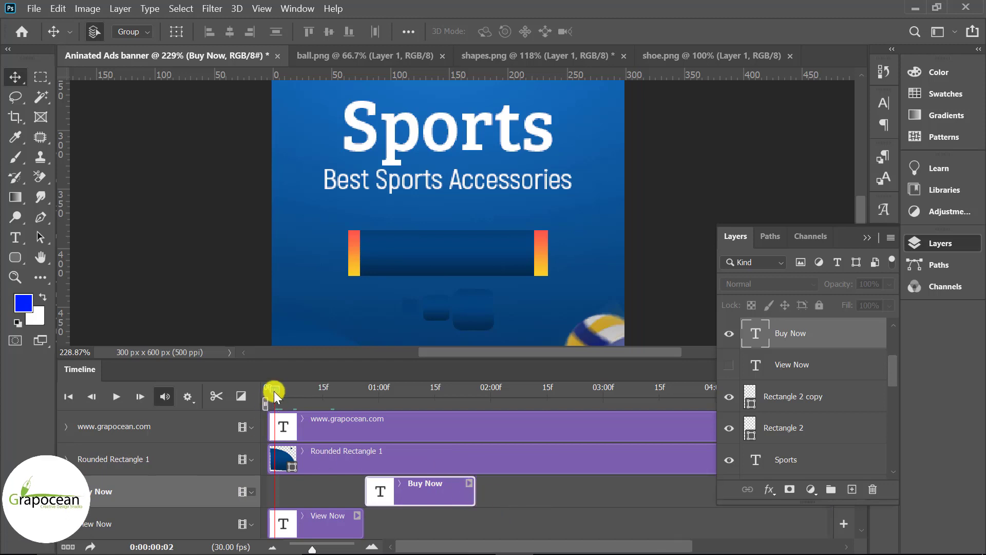
{"action": "left_click_drag", "start_coordinate": [275, 391], "coordinate": [264, 397]}
{"action": "left_click_drag", "start_coordinate": [355, 418], "coordinate": [270, 447]}
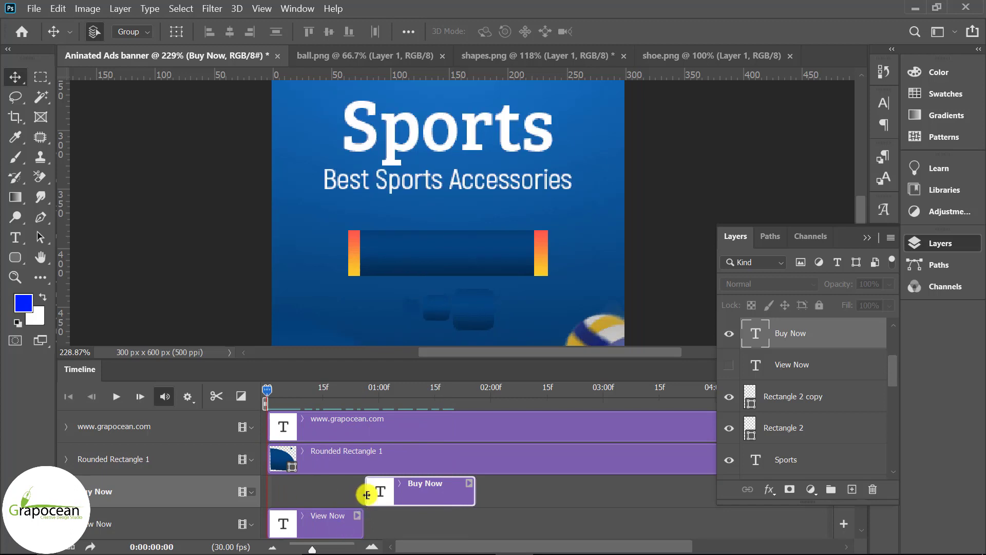
{"action": "mouse_move", "coordinate": [272, 522]}
{"action": "left_mouse_down"}
{"action": "mouse_move", "coordinate": [300, 534]}
{"action": "mouse_move", "coordinate": [312, 521]}
{"action": "left_mouse_up"}
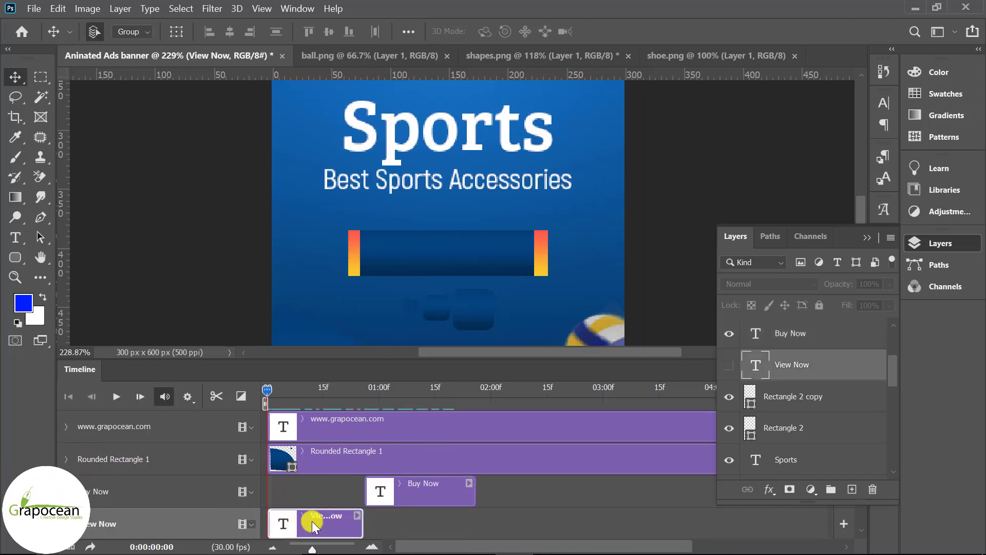
Step: Browse the clip transitions, including Fade With Color, without applying one
{"action": "left_click", "coordinate": [239, 396]}
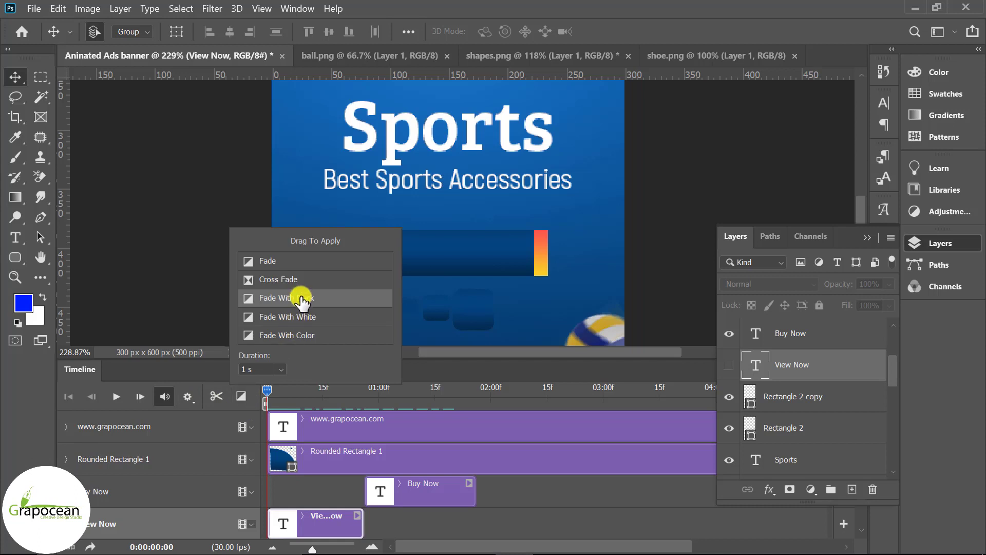
{"action": "left_click", "coordinate": [302, 336]}
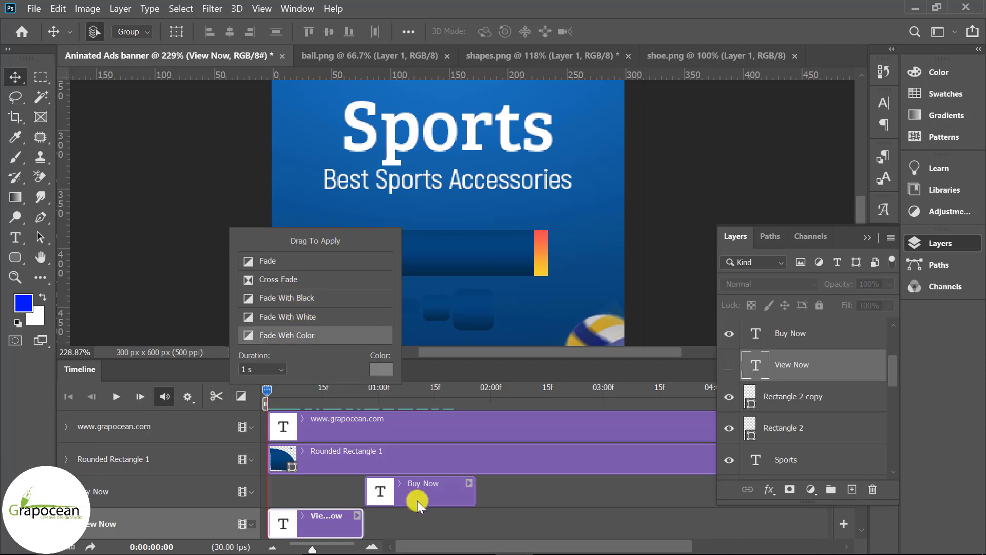
{"action": "left_click", "coordinate": [432, 492]}
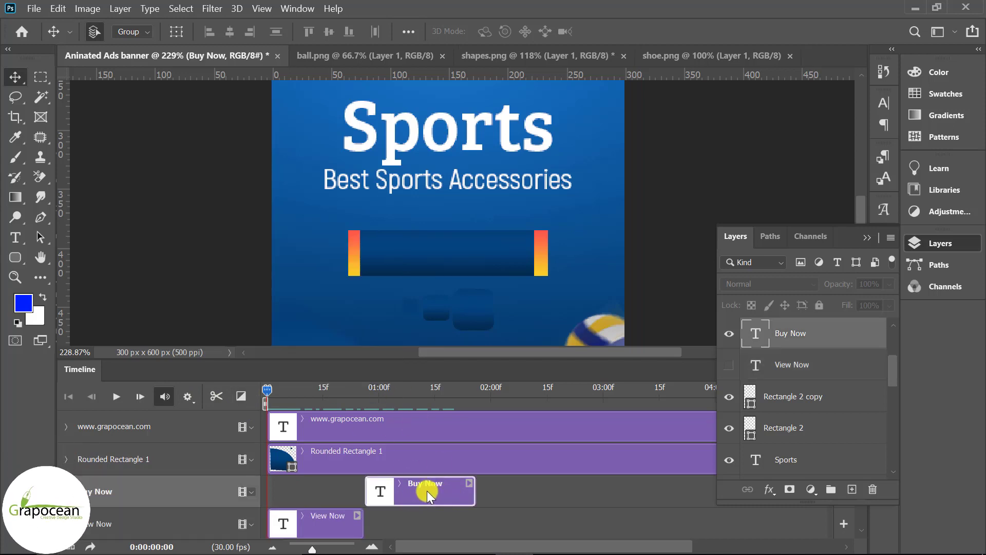
{"action": "left_click", "coordinate": [241, 396]}
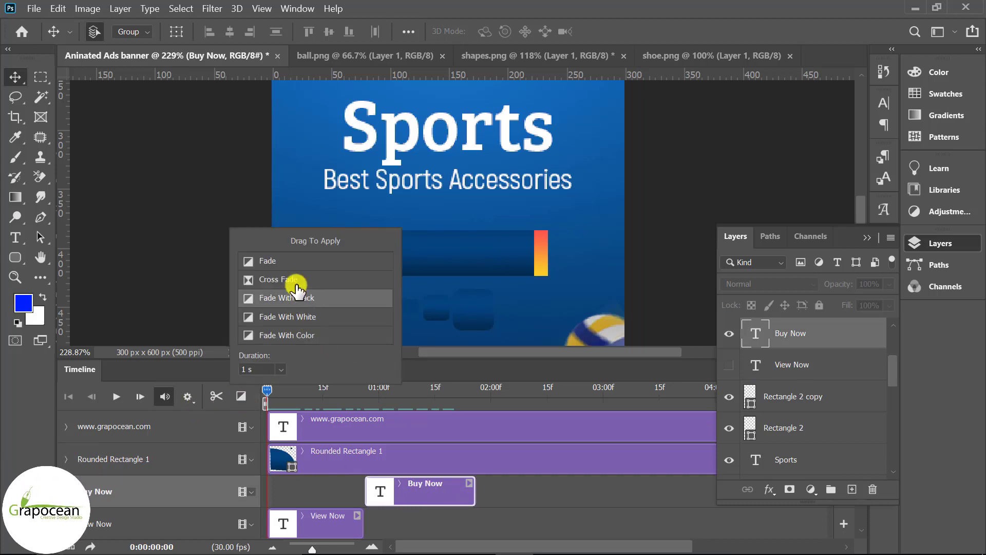
{"action": "left_click", "coordinate": [534, 507]}
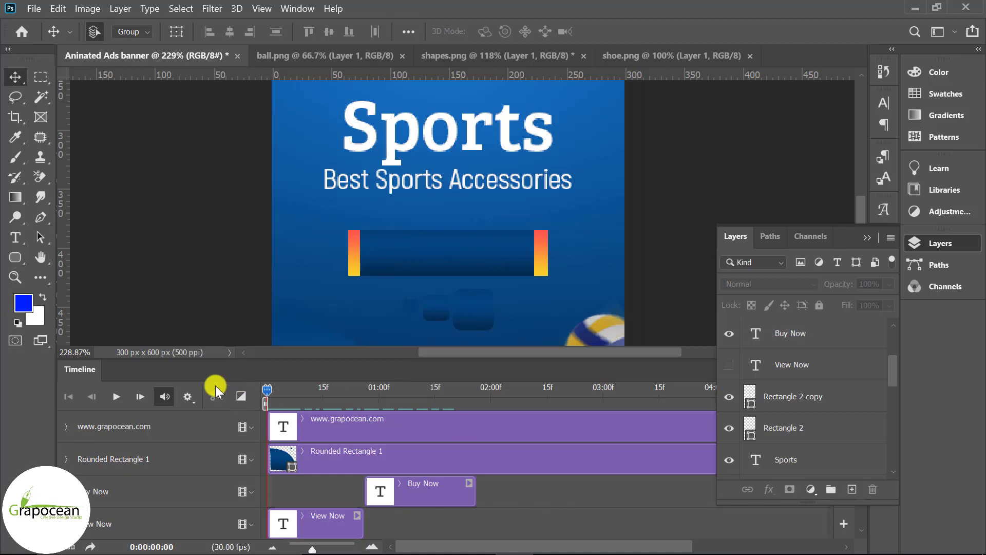
Step: Preview the animation and turn the View Now layer's visibility back on
{"action": "left_click", "coordinate": [117, 398]}
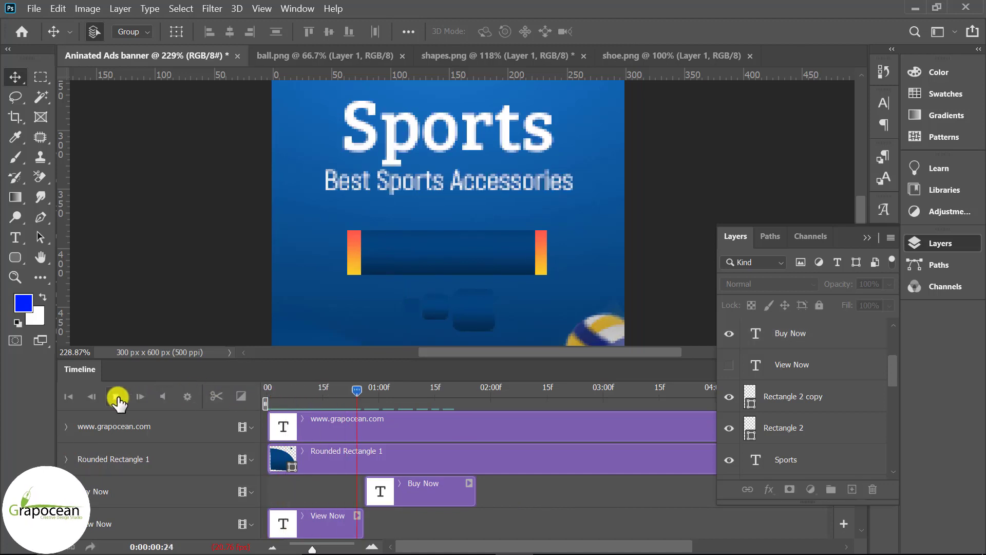
{"action": "left_click", "coordinate": [117, 398]}
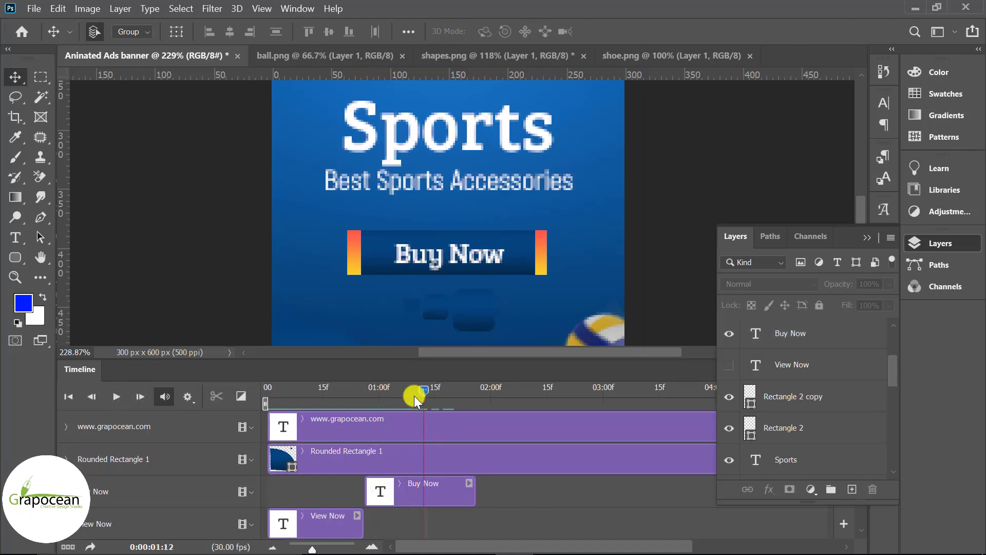
{"action": "left_click_drag", "start_coordinate": [437, 401], "coordinate": [313, 410]}
{"action": "left_click", "coordinate": [729, 365]}
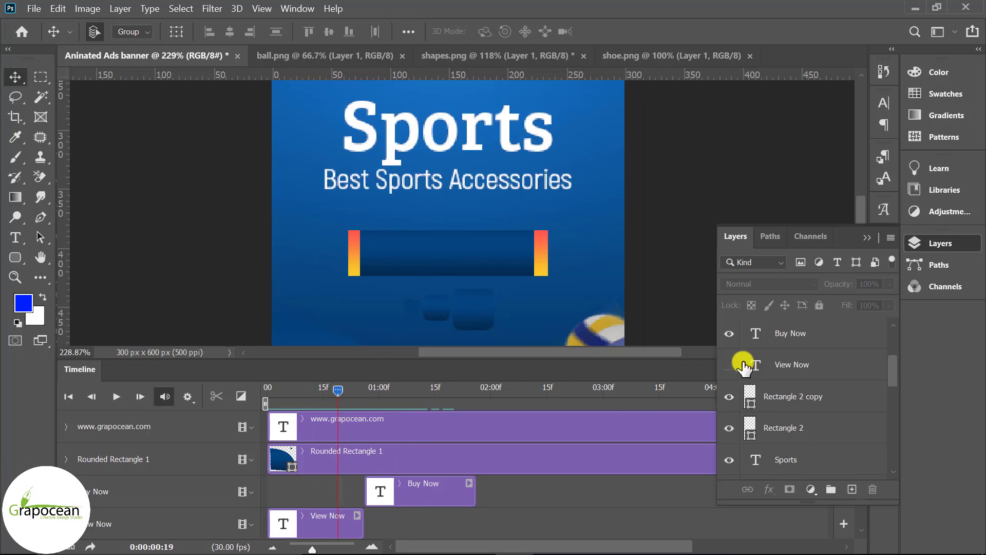
{"action": "mouse_move", "coordinate": [340, 387]}
{"action": "left_mouse_down"}
{"action": "mouse_move", "coordinate": [392, 425]}
{"action": "mouse_move", "coordinate": [296, 431]}
{"action": "left_mouse_up"}
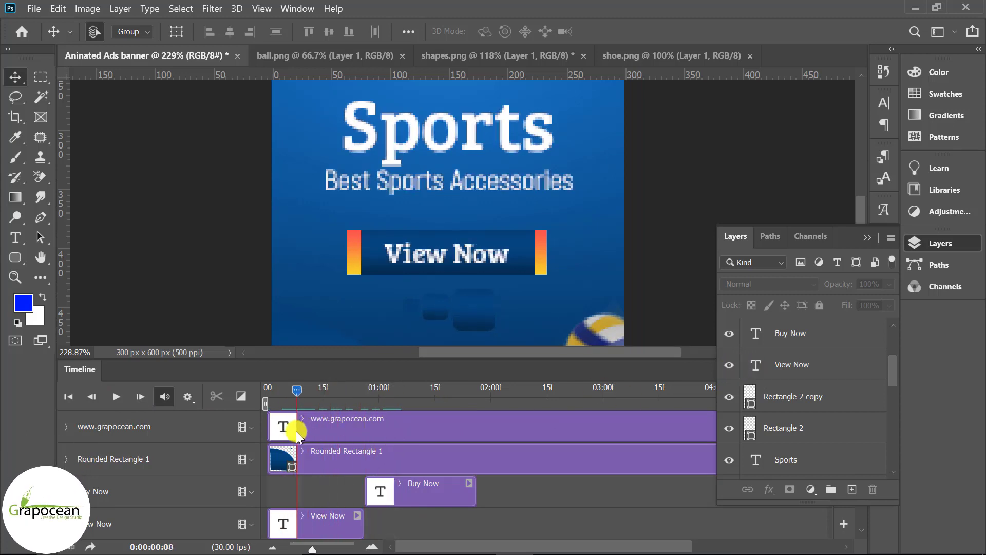
Step: Recolour the View Now text yellow, sampled from the button edge
{"action": "left_click", "coordinate": [16, 237]}
{"action": "left_click_drag", "start_coordinate": [386, 251], "coordinate": [510, 254]}
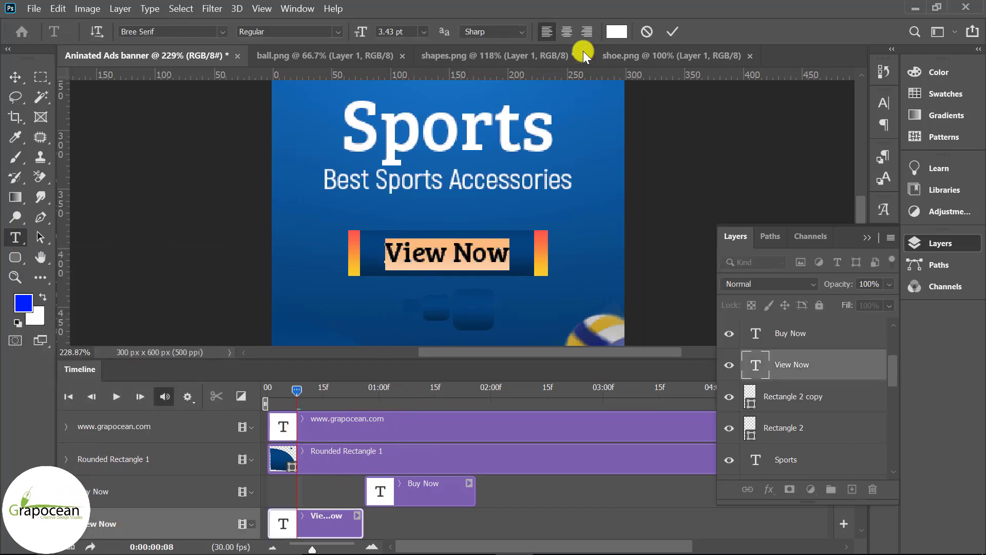
{"action": "left_click", "coordinate": [616, 31]}
{"action": "left_click", "coordinate": [542, 267]}
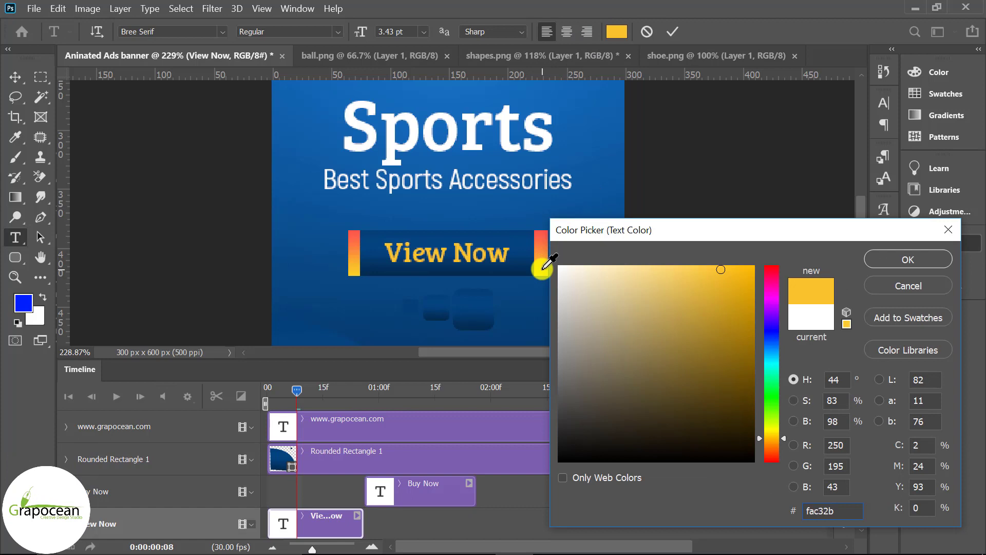
{"action": "left_click", "coordinate": [941, 259]}
{"action": "left_click", "coordinate": [304, 396]}
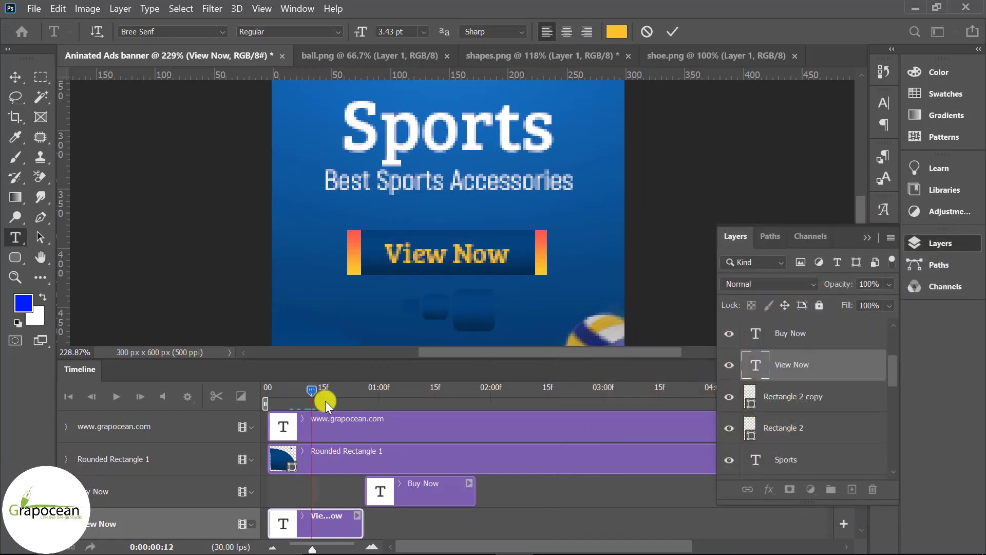
Step: At 01:06, colour the Buy Now text red
{"action": "left_click_drag", "start_coordinate": [326, 401], "coordinate": [394, 414]}
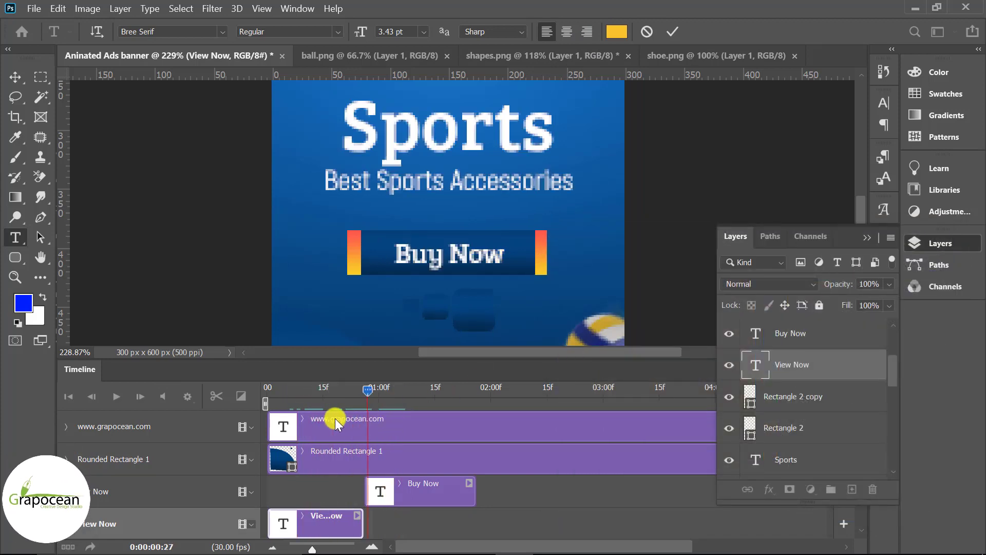
{"action": "left_click", "coordinate": [418, 492]}
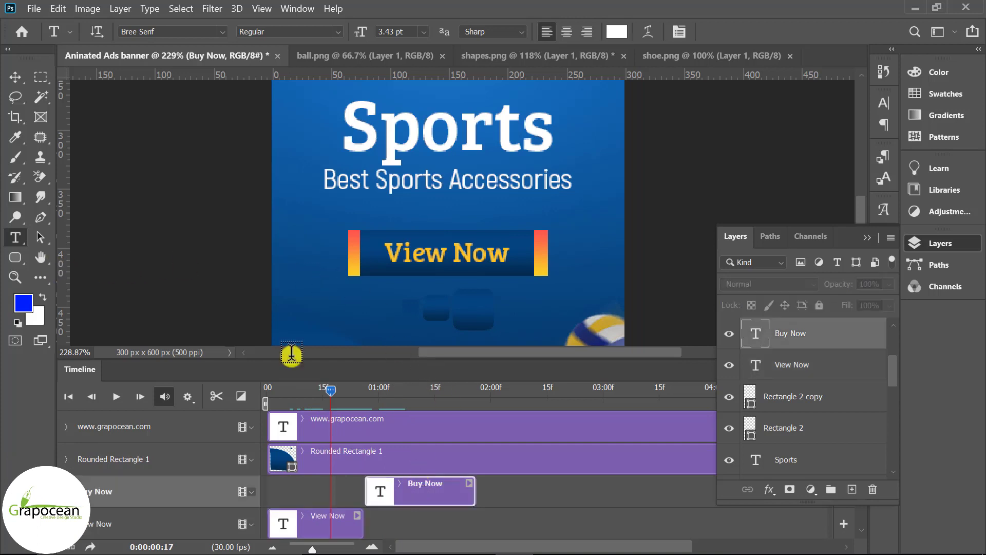
{"action": "left_click_drag", "start_coordinate": [330, 390], "coordinate": [402, 390]}
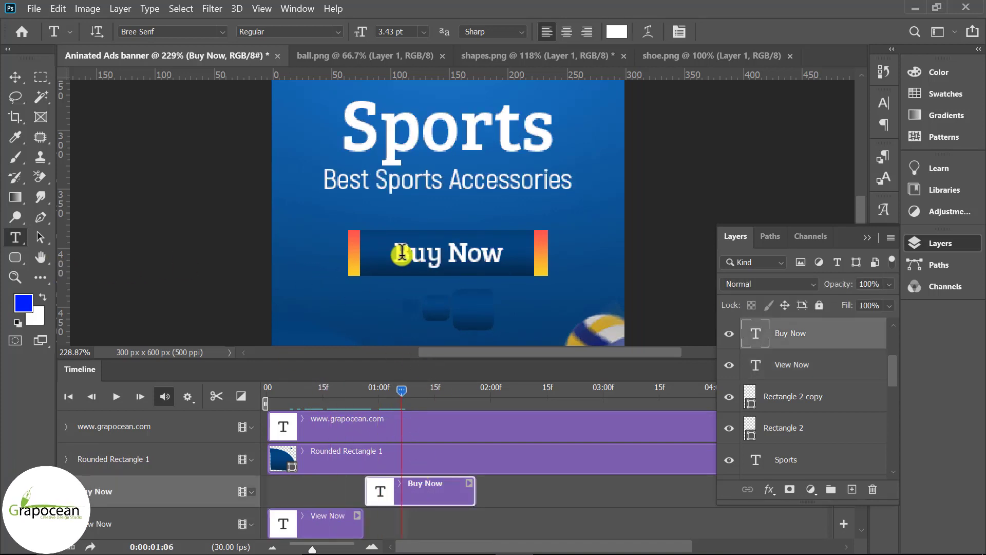
{"action": "left_click_drag", "start_coordinate": [396, 253], "coordinate": [504, 253]}
{"action": "left_click", "coordinate": [616, 31]}
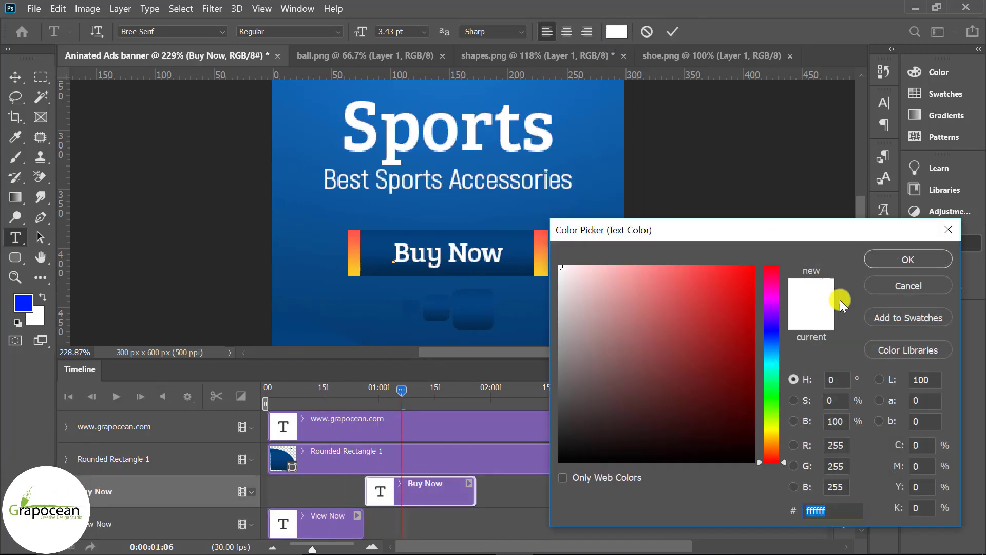
{"action": "left_click_drag", "start_coordinate": [706, 234], "coordinate": [778, 130]}
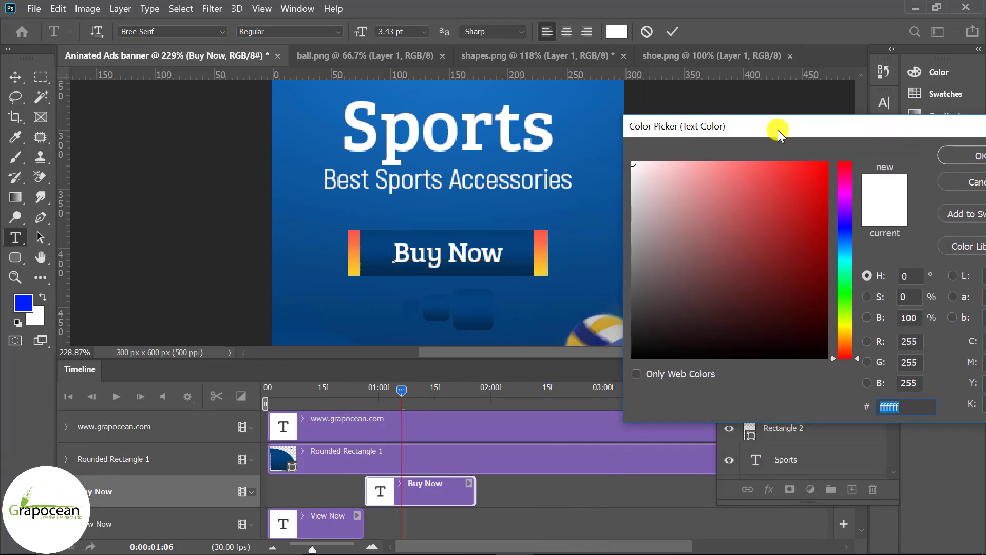
{"action": "left_click", "coordinate": [850, 333]}
{"action": "left_click_drag", "start_coordinate": [851, 340], "coordinate": [851, 355]}
{"action": "left_click", "coordinate": [823, 167]}
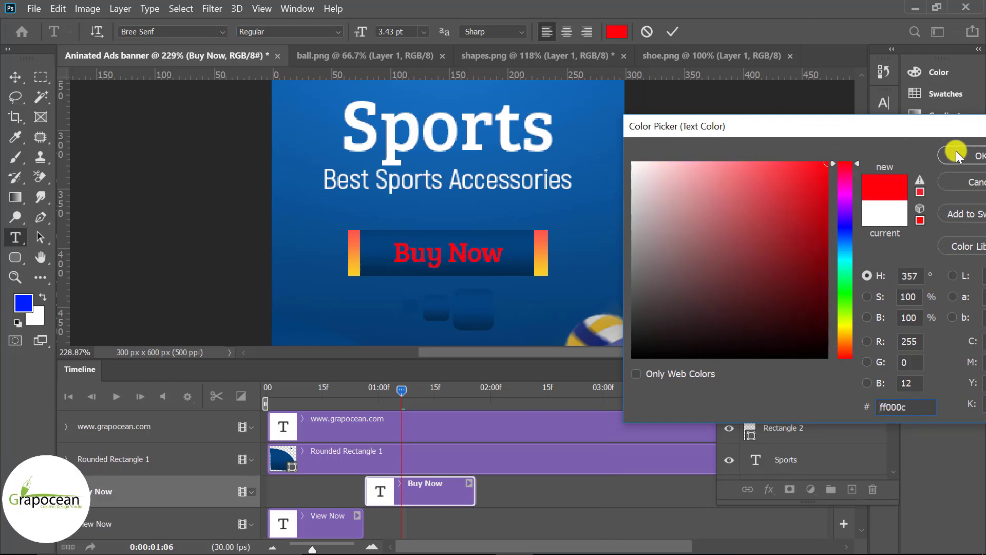
Step: Change the Buy Now text to green (039f33) and return to frame 0
{"action": "left_click", "coordinate": [961, 155]}
{"action": "left_click", "coordinate": [617, 31]}
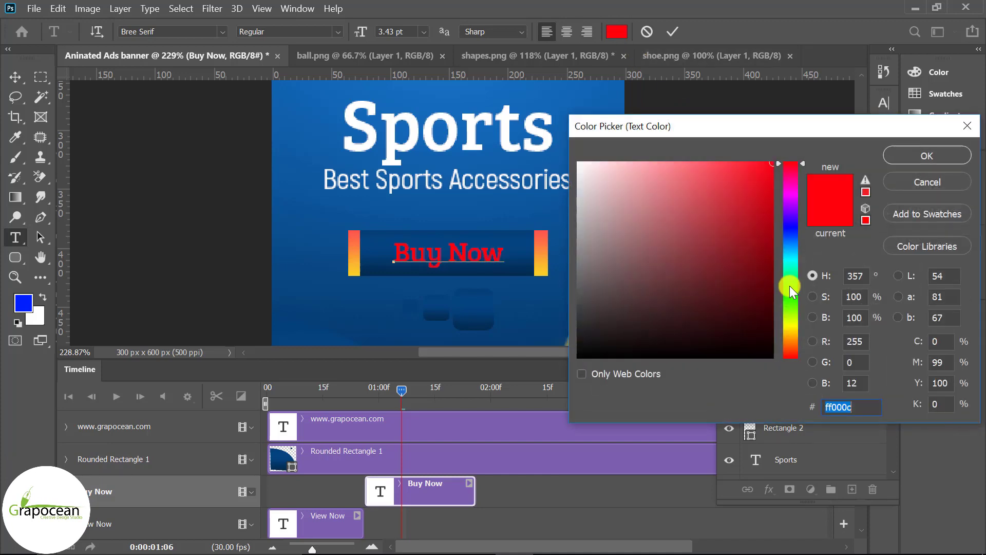
{"action": "mouse_move", "coordinate": [789, 282]}
{"action": "left_mouse_down"}
{"action": "mouse_move", "coordinate": [790, 313]}
{"action": "mouse_move", "coordinate": [798, 247]}
{"action": "mouse_move", "coordinate": [777, 236]}
{"action": "left_mouse_up"}
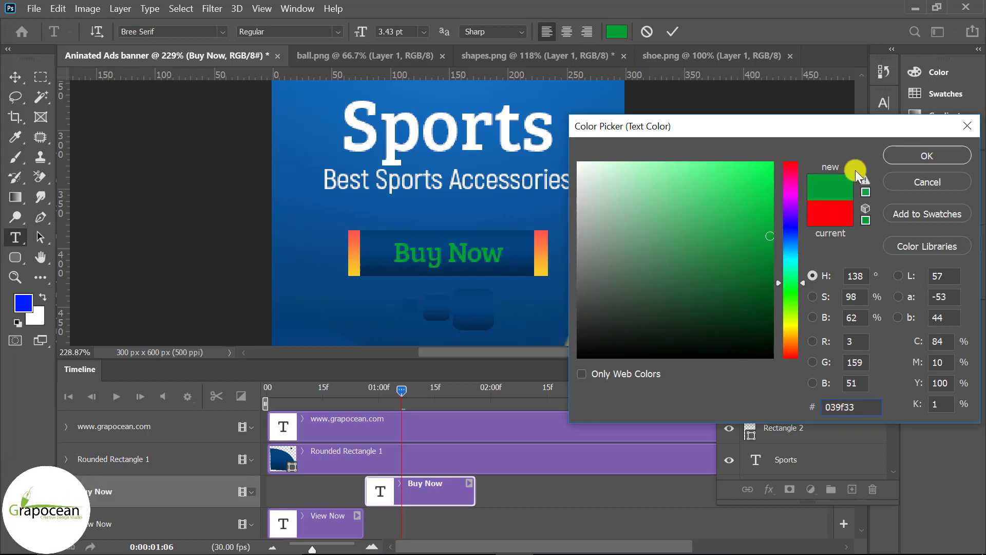
{"action": "left_click", "coordinate": [920, 156]}
{"action": "left_click", "coordinate": [399, 390]}
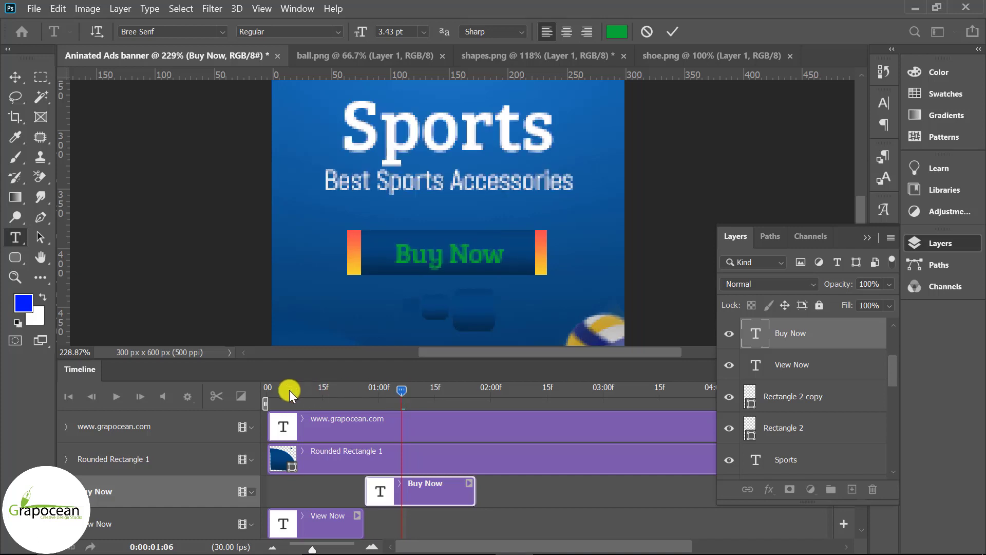
{"action": "left_click", "coordinate": [267, 390]}
Step: Hide the layers list and play a preview of the animation
{"action": "left_click", "coordinate": [867, 237]}
{"action": "scroll", "coordinate": [614, 263], "scroll_direction": "down", "scroll_amount": 5}
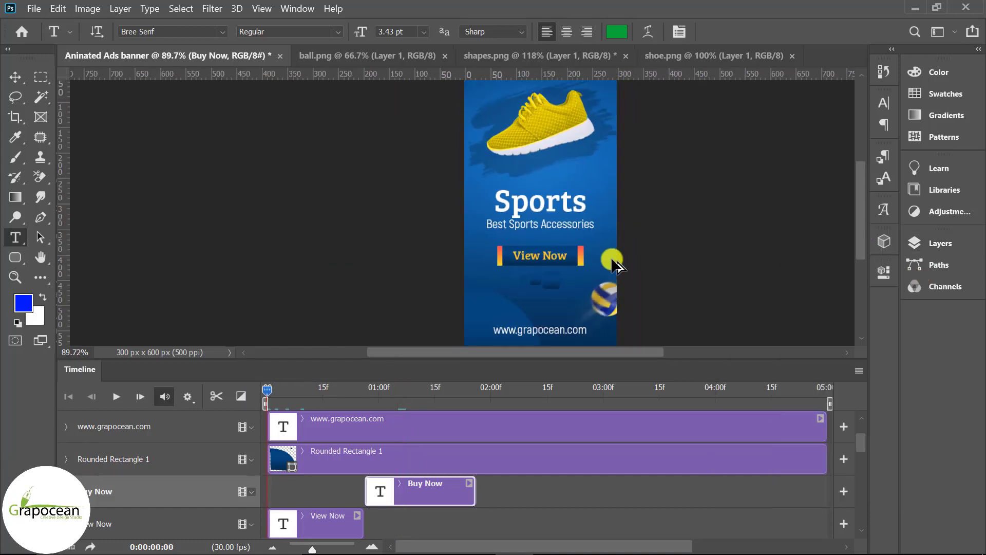
{"action": "left_click", "coordinate": [118, 396]}
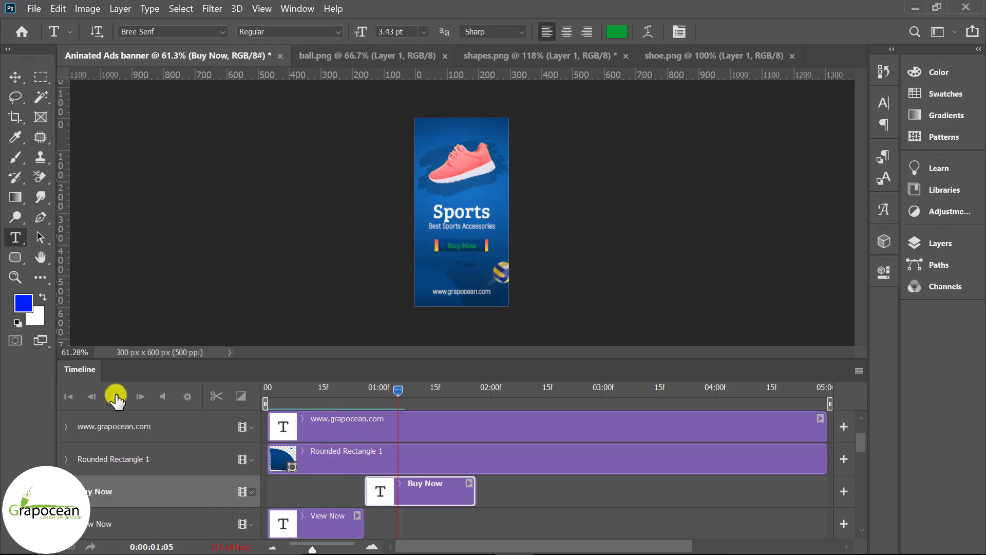
{"action": "left_click", "coordinate": [117, 397]}
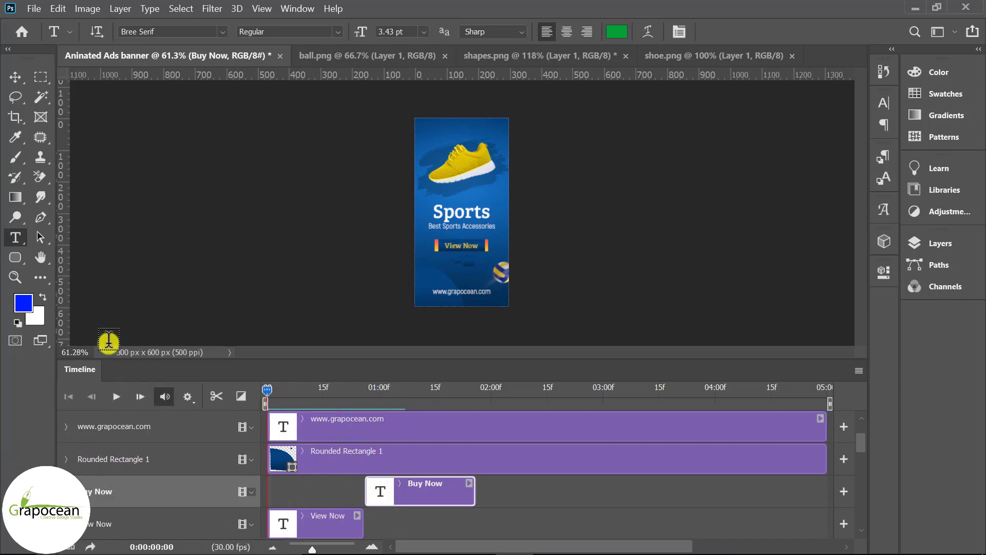
Step: Lengthen View Now and trim Buy Now to start at 01:00, checking at 01:07
{"action": "left_click_drag", "start_coordinate": [383, 489], "coordinate": [389, 488]}
{"action": "mouse_move", "coordinate": [434, 460]}
{"action": "left_mouse_down"}
{"action": "mouse_move", "coordinate": [454, 464]}
{"action": "mouse_move", "coordinate": [428, 464]}
{"action": "left_mouse_up"}
{"action": "left_click_drag", "start_coordinate": [511, 398], "coordinate": [266, 398]}
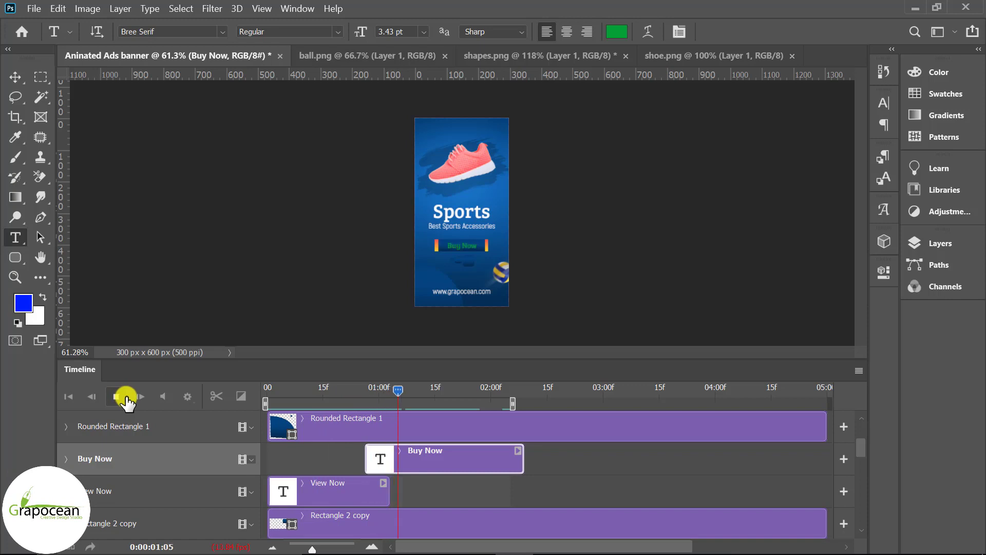
{"action": "left_click", "coordinate": [126, 398]}
{"action": "left_click_drag", "start_coordinate": [367, 459], "coordinate": [393, 458]}
{"action": "left_click_drag", "start_coordinate": [393, 408], "coordinate": [405, 411]}
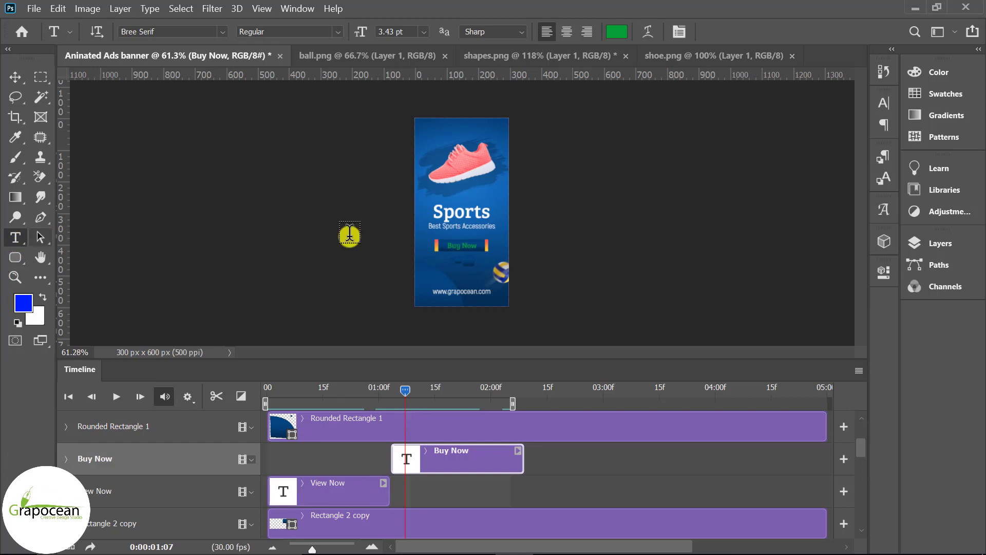
Step: Set the Buy Now text colour to ffffff and play the animation to check it
{"action": "left_click", "coordinate": [940, 244]}
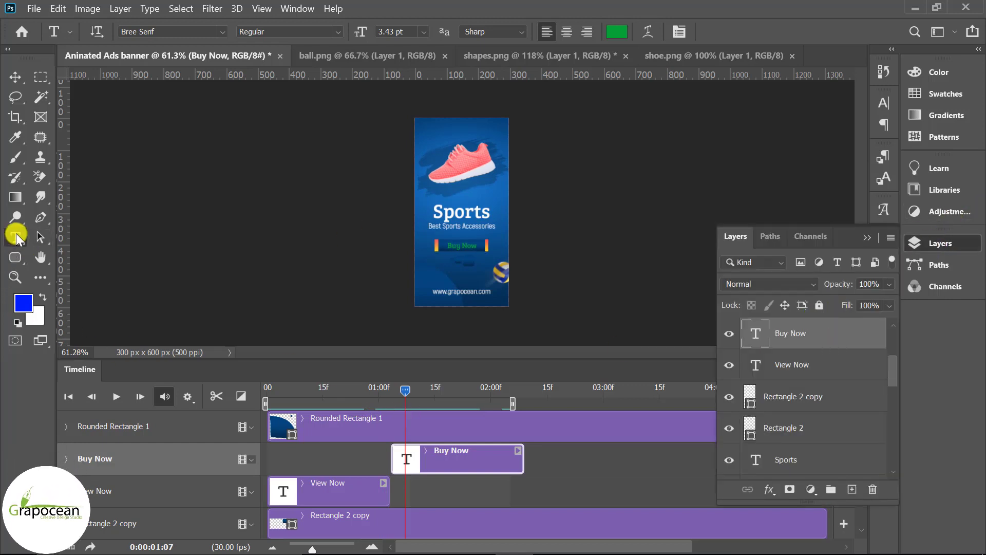
{"action": "left_click_drag", "start_coordinate": [439, 246], "coordinate": [480, 245]}
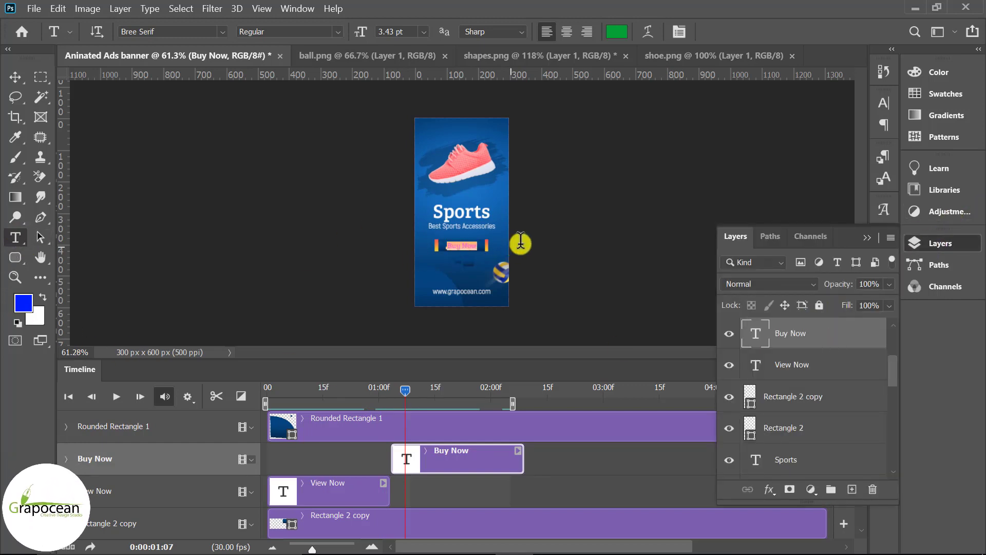
{"action": "left_click", "coordinate": [617, 31]}
{"action": "type", "text": "ffffff"}
{"action": "left_click", "coordinate": [928, 156]}
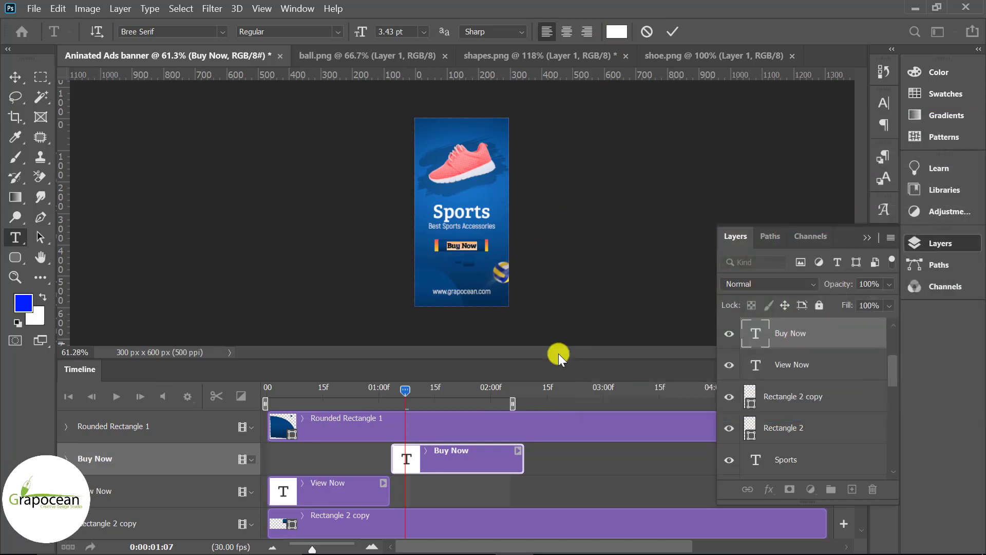
{"action": "left_click", "coordinate": [104, 365]}
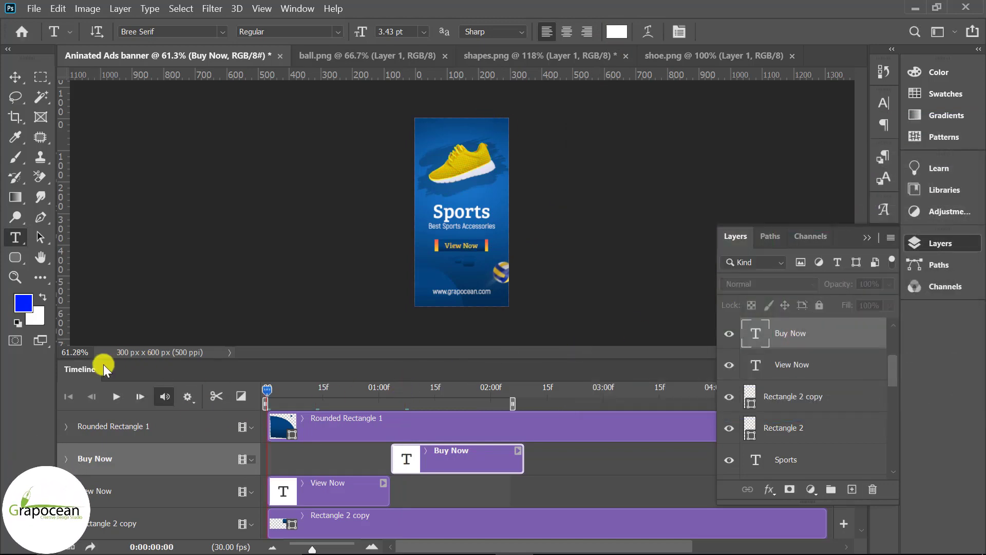
{"action": "left_click", "coordinate": [109, 400]}
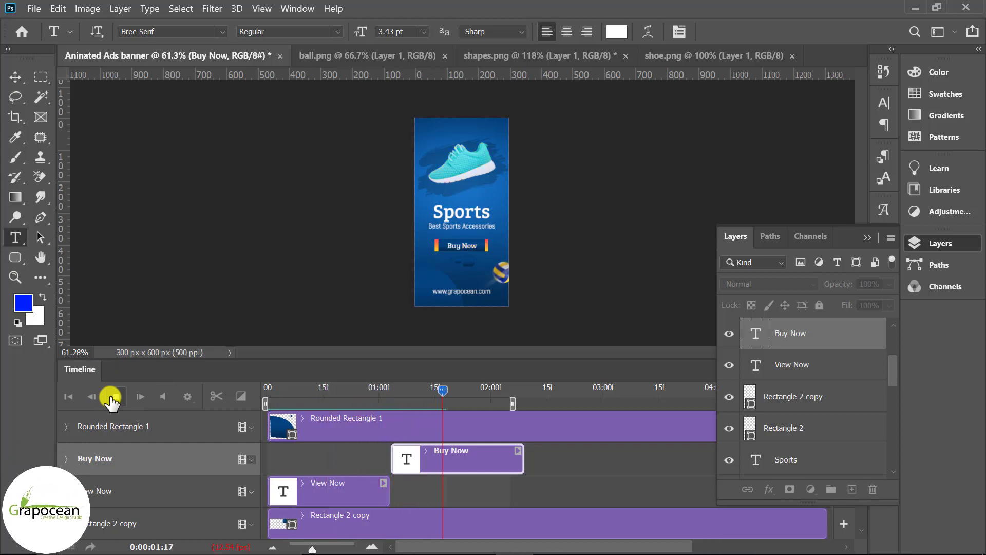
{"action": "left_click", "coordinate": [867, 237]}
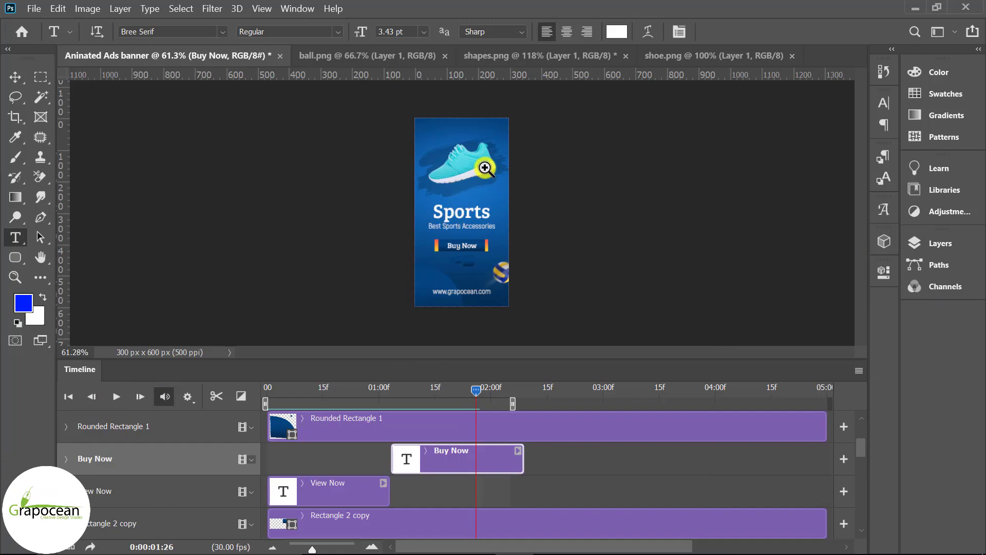